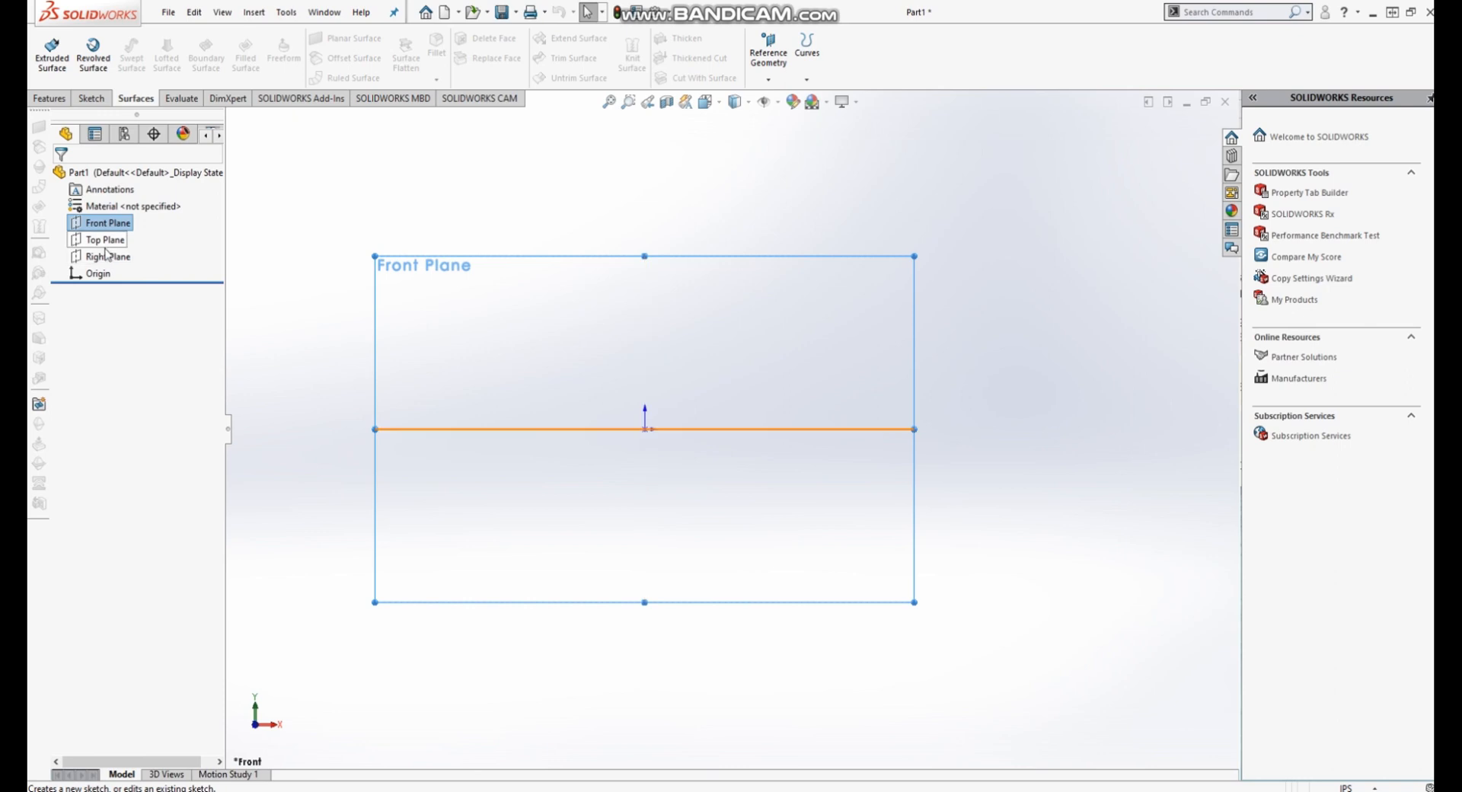
# Start a sketch on the Right Plane and draw a horizontal line about 1.88 in long from the origin.
pyautogui.click(107, 256)
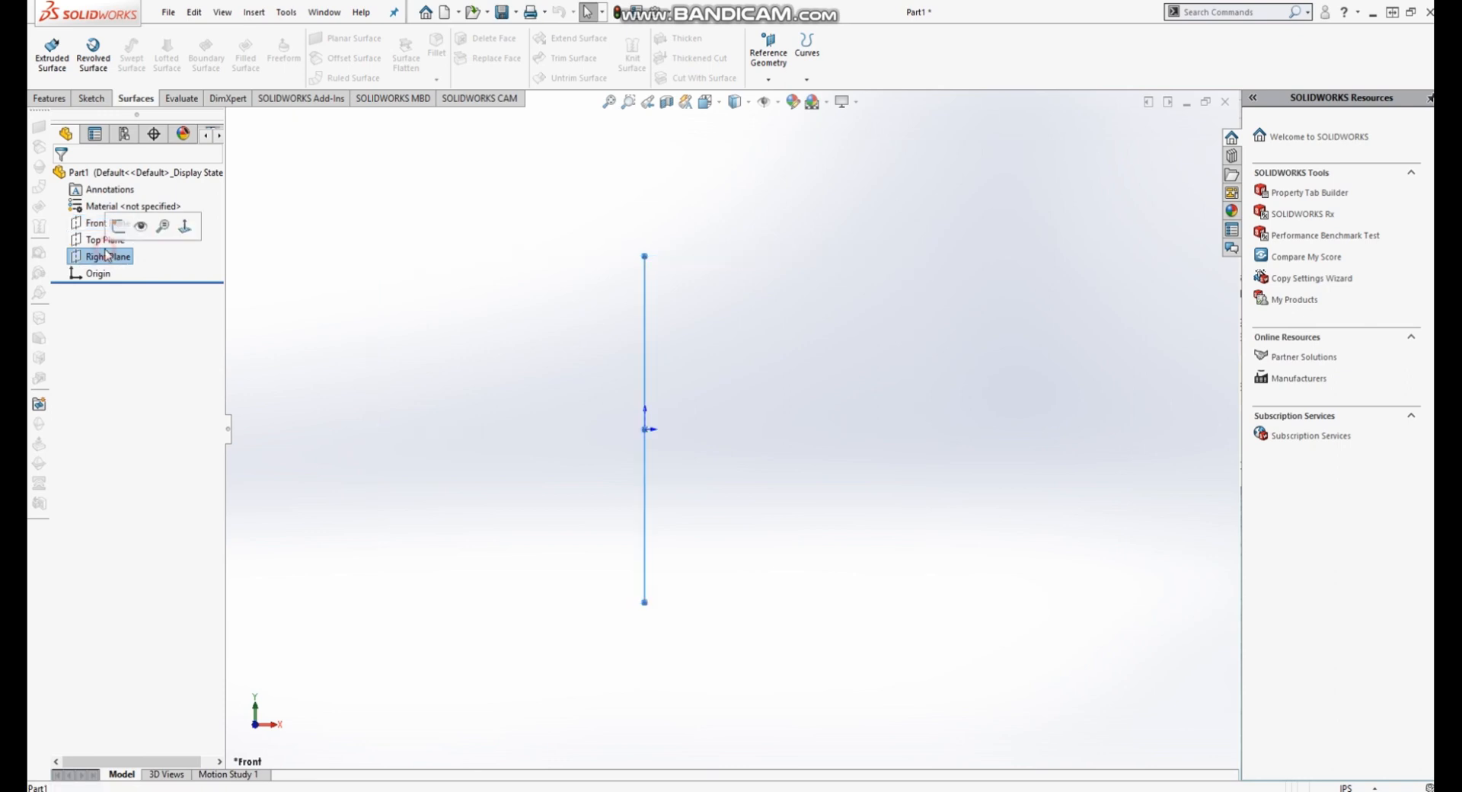
pyautogui.click(184, 227)
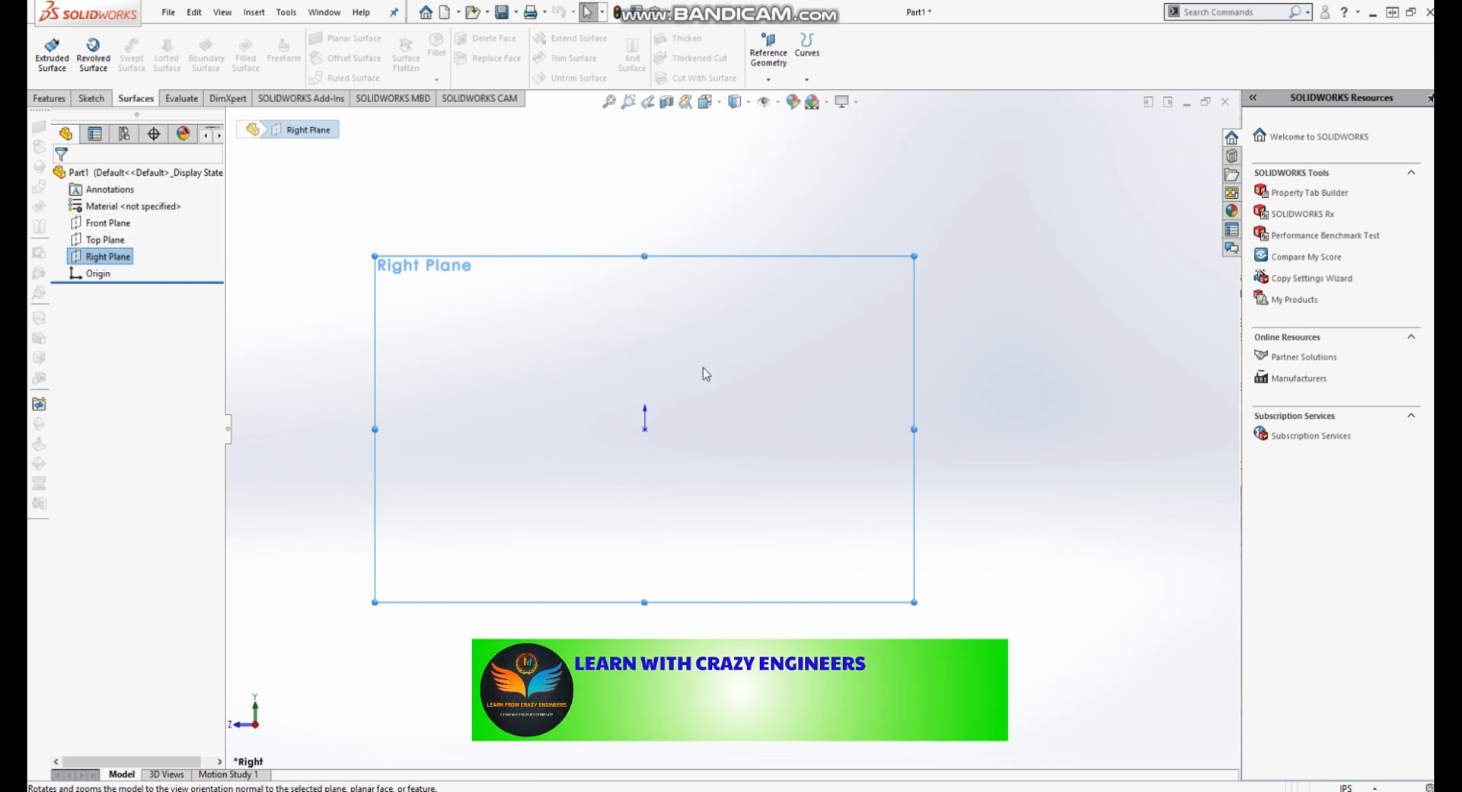
pyautogui.click(92, 99)
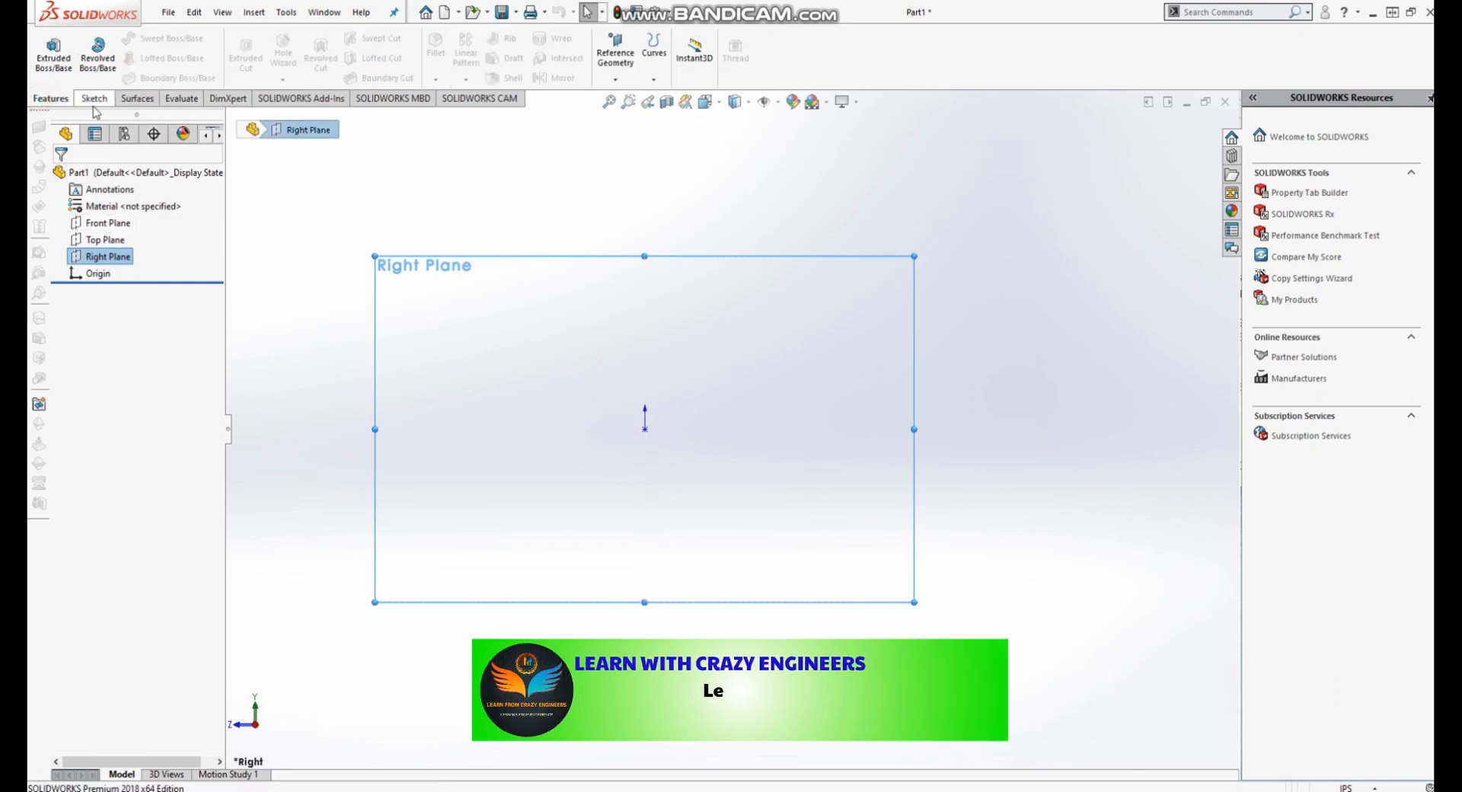
pyautogui.click(122, 38)
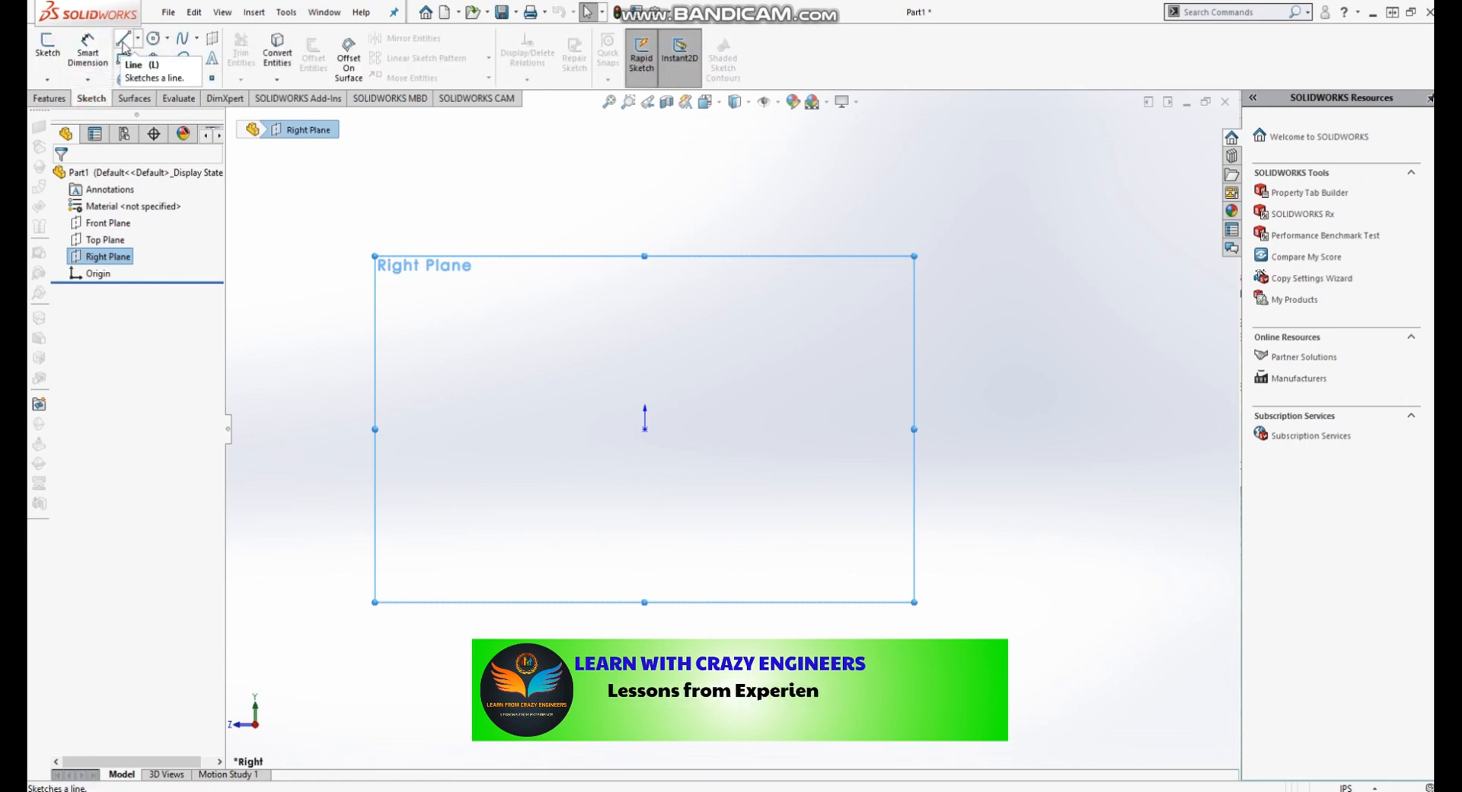
pyautogui.click(645, 428)
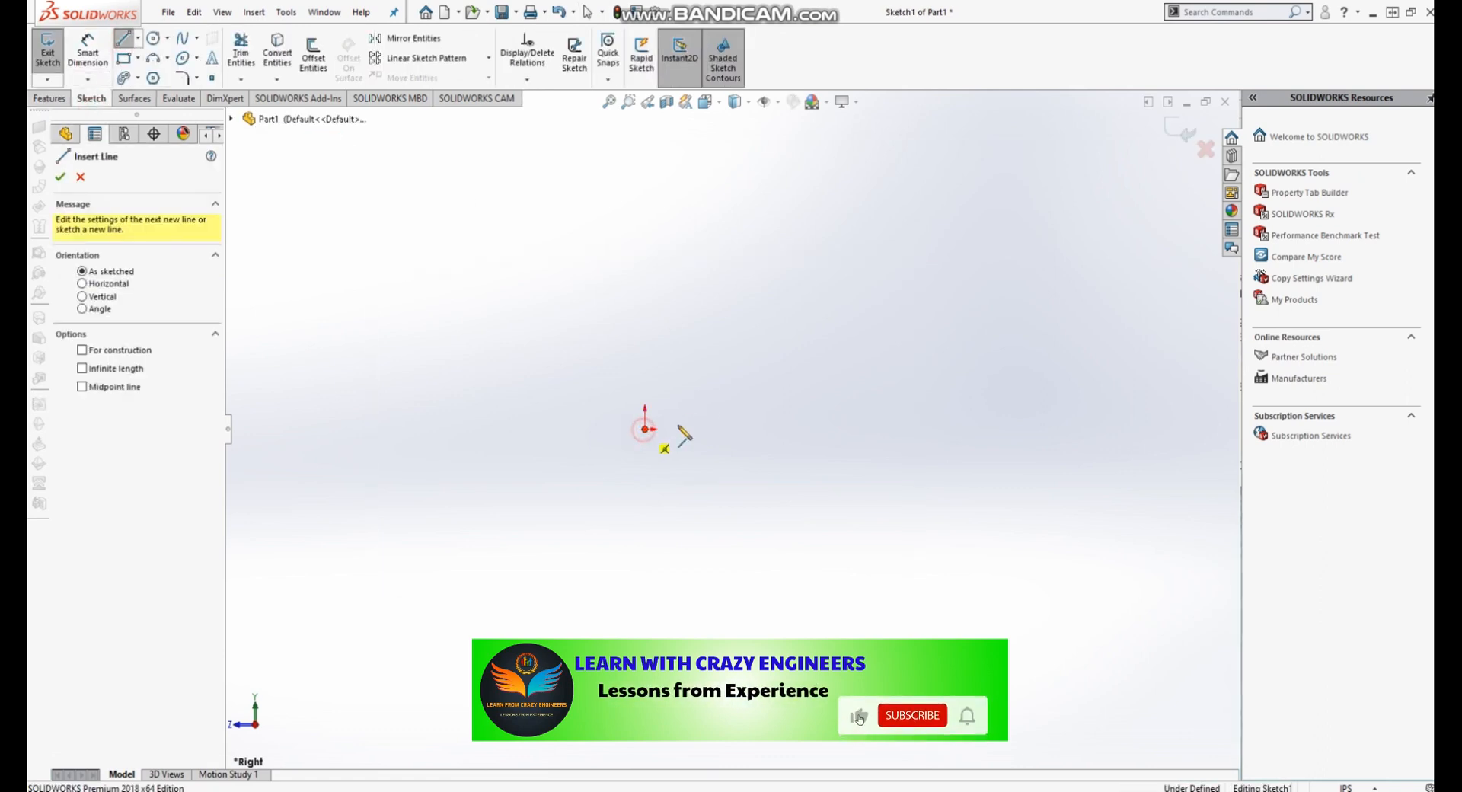
pyautogui.click(789, 428)
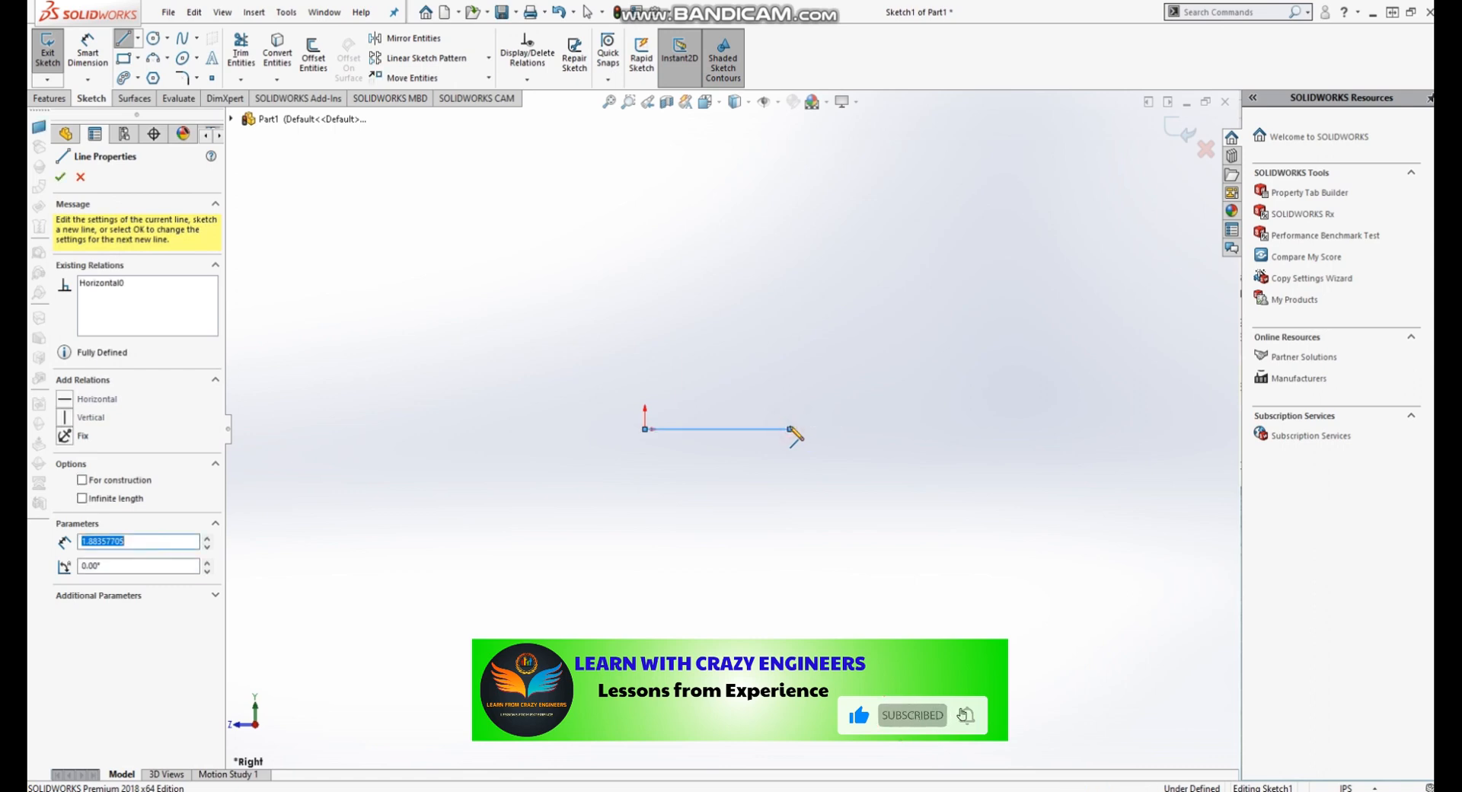
# Draw a vertical centerline upward from the origin.
pyautogui.click(138, 39)
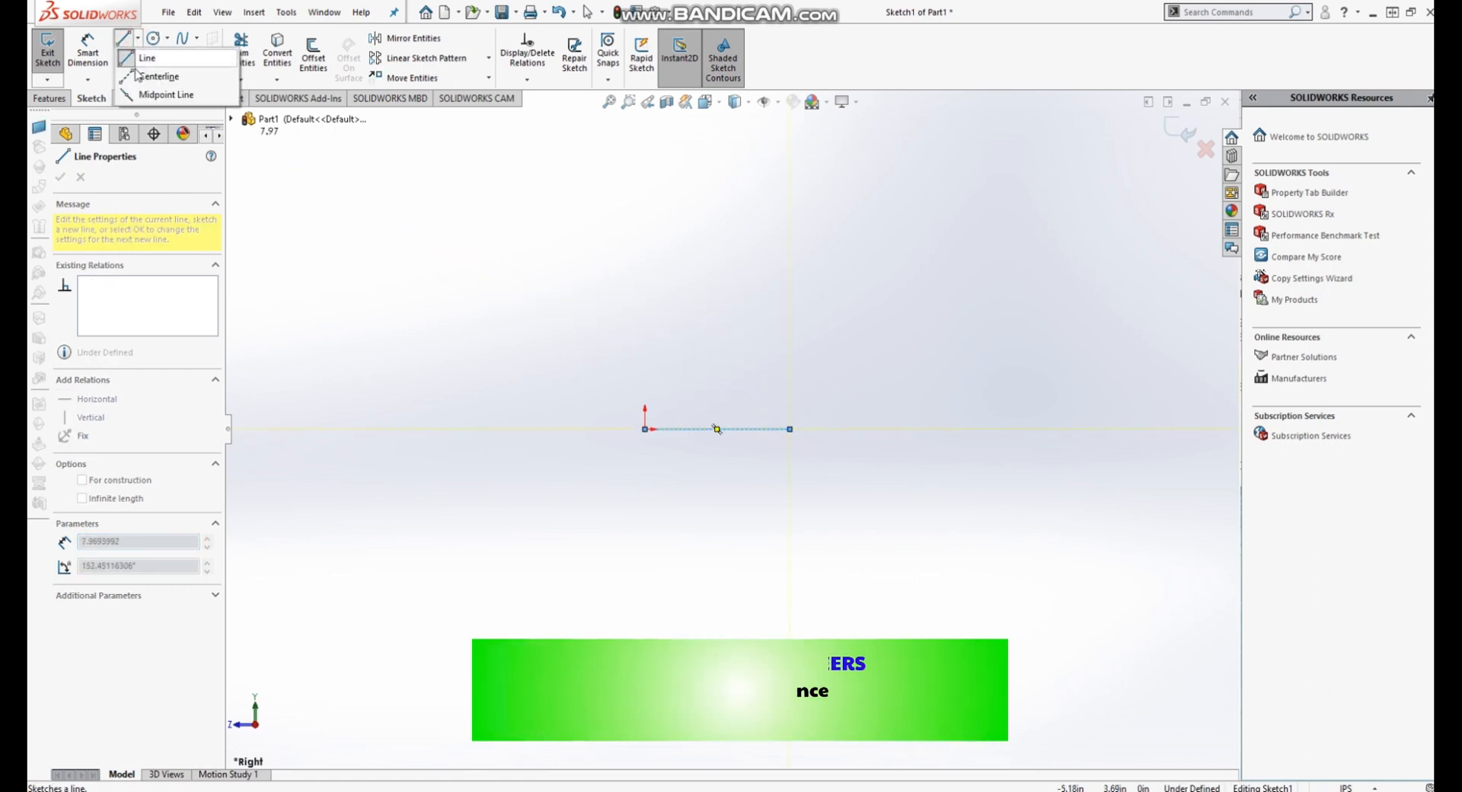
pyautogui.click(139, 74)
pyautogui.click(644, 429)
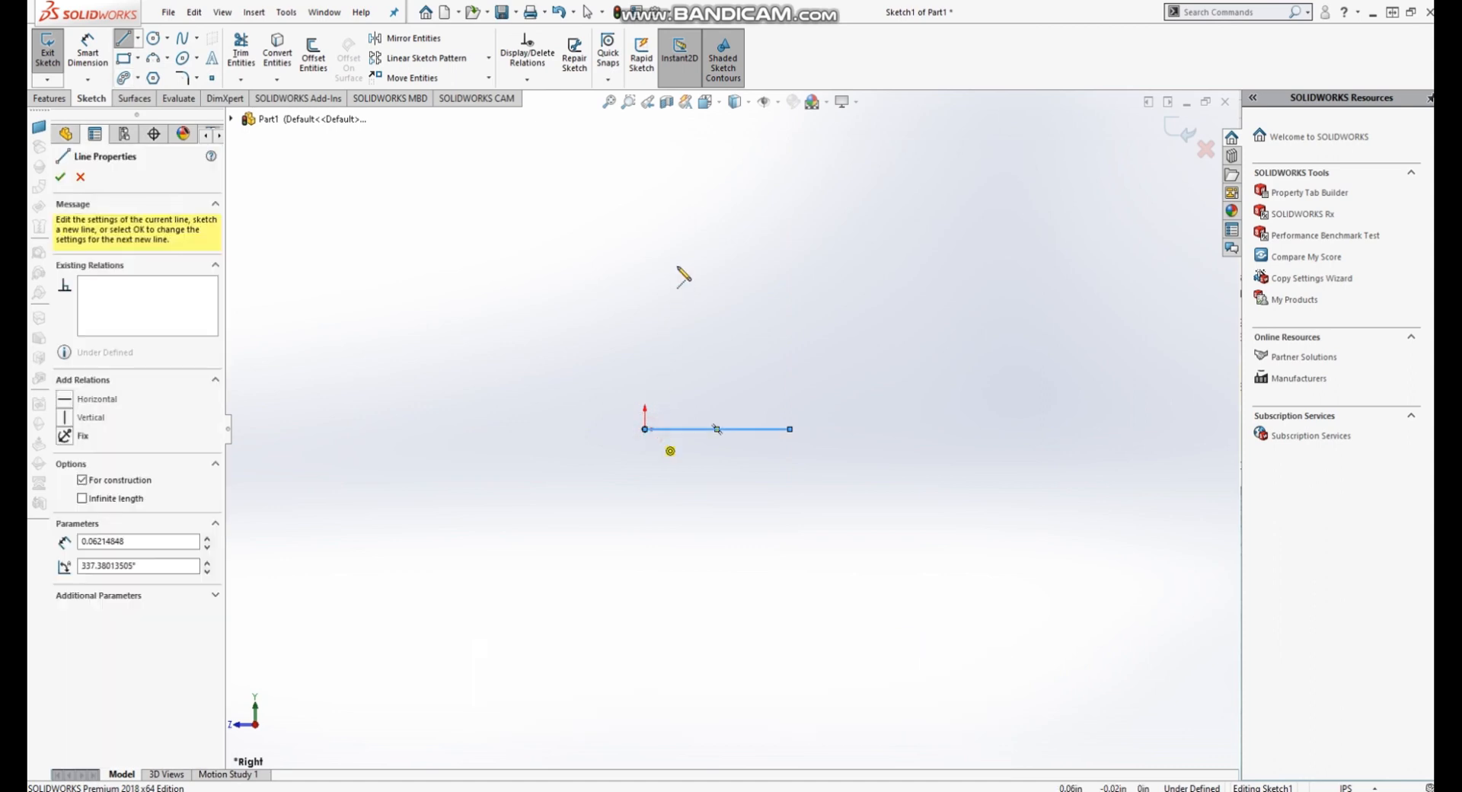
pyautogui.click(645, 158)
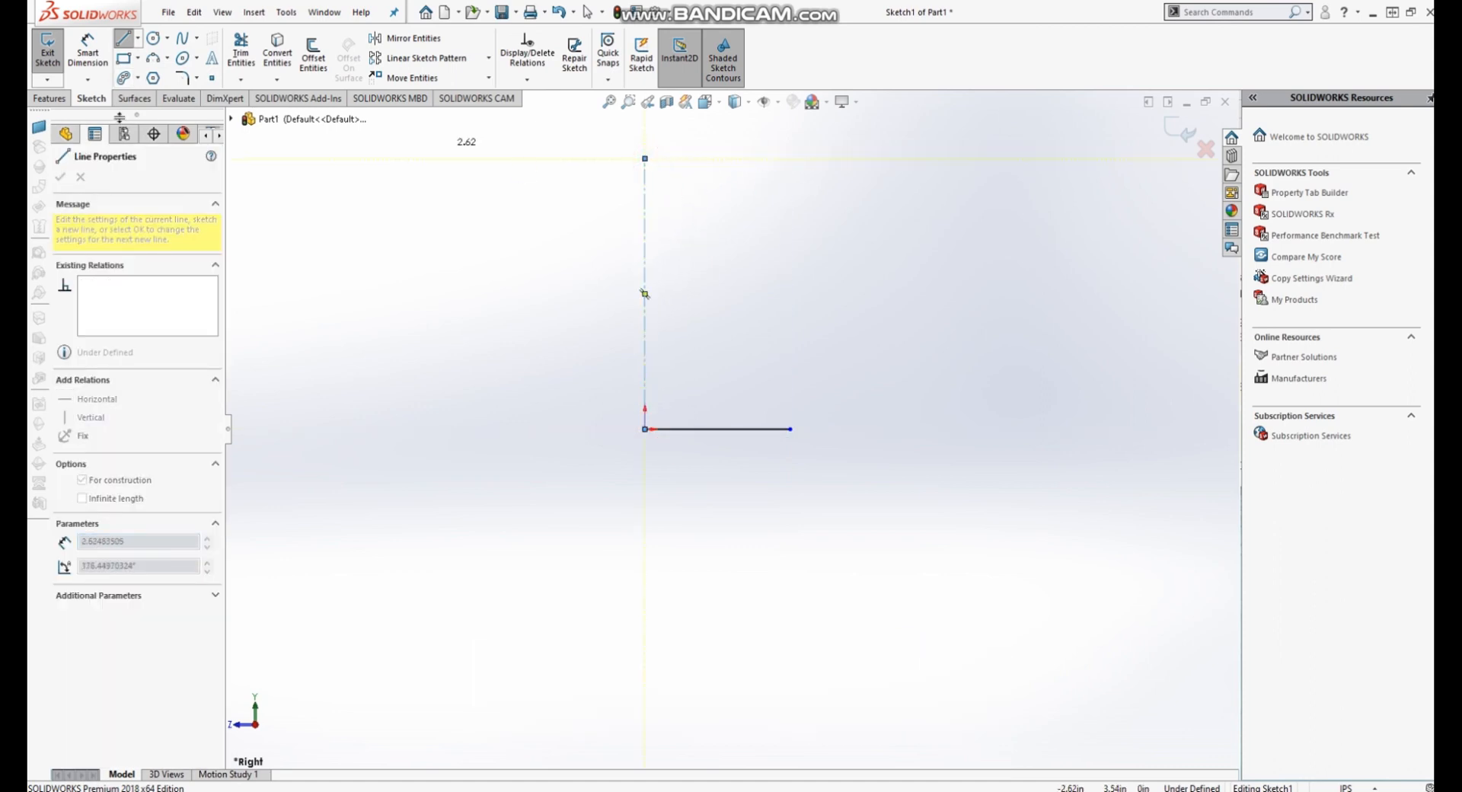
# Draw a horizontal centerline about 91 mm long across the upper part of the vertical centerline.
pyautogui.click(125, 39)
pyautogui.click(138, 39)
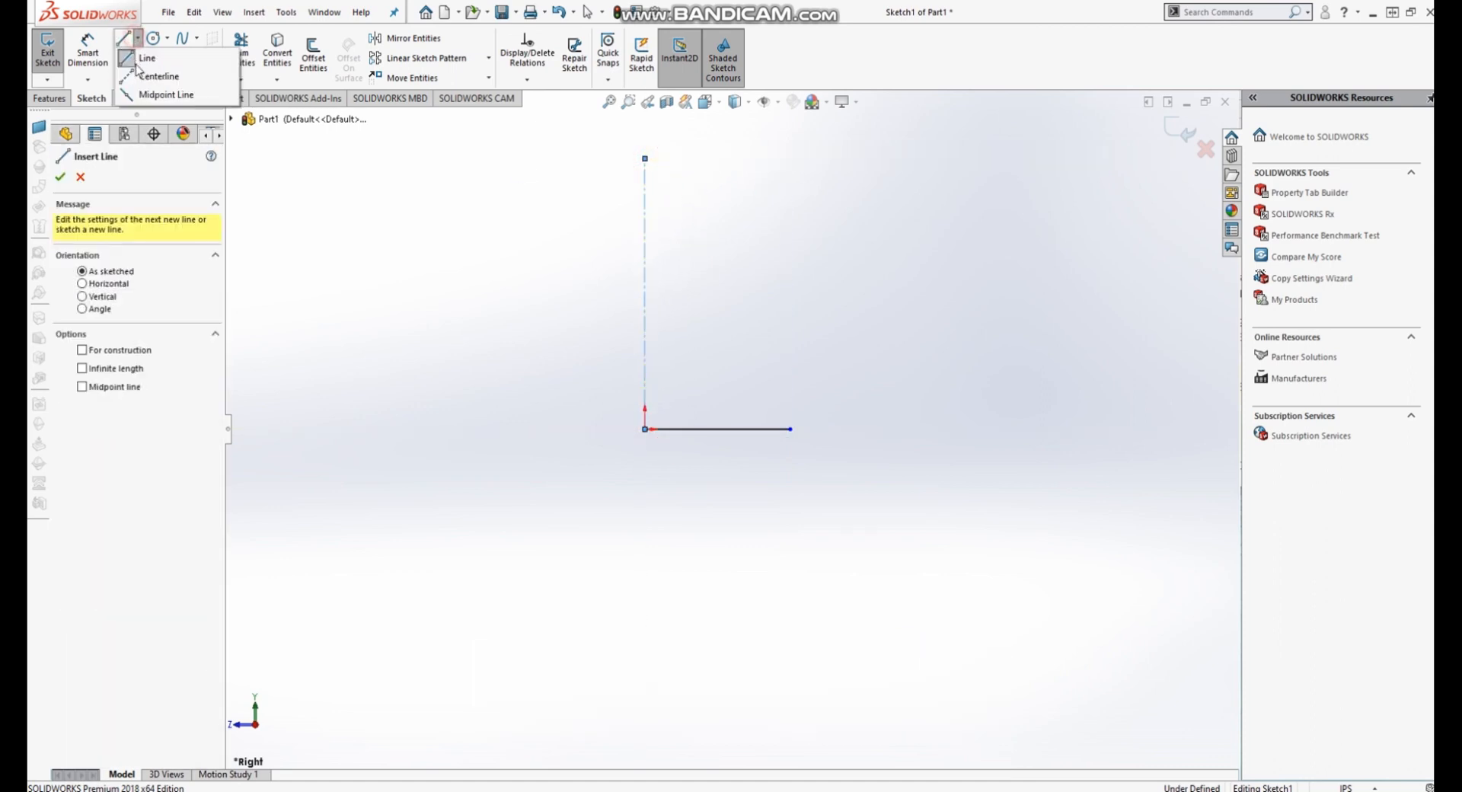
pyautogui.click(148, 75)
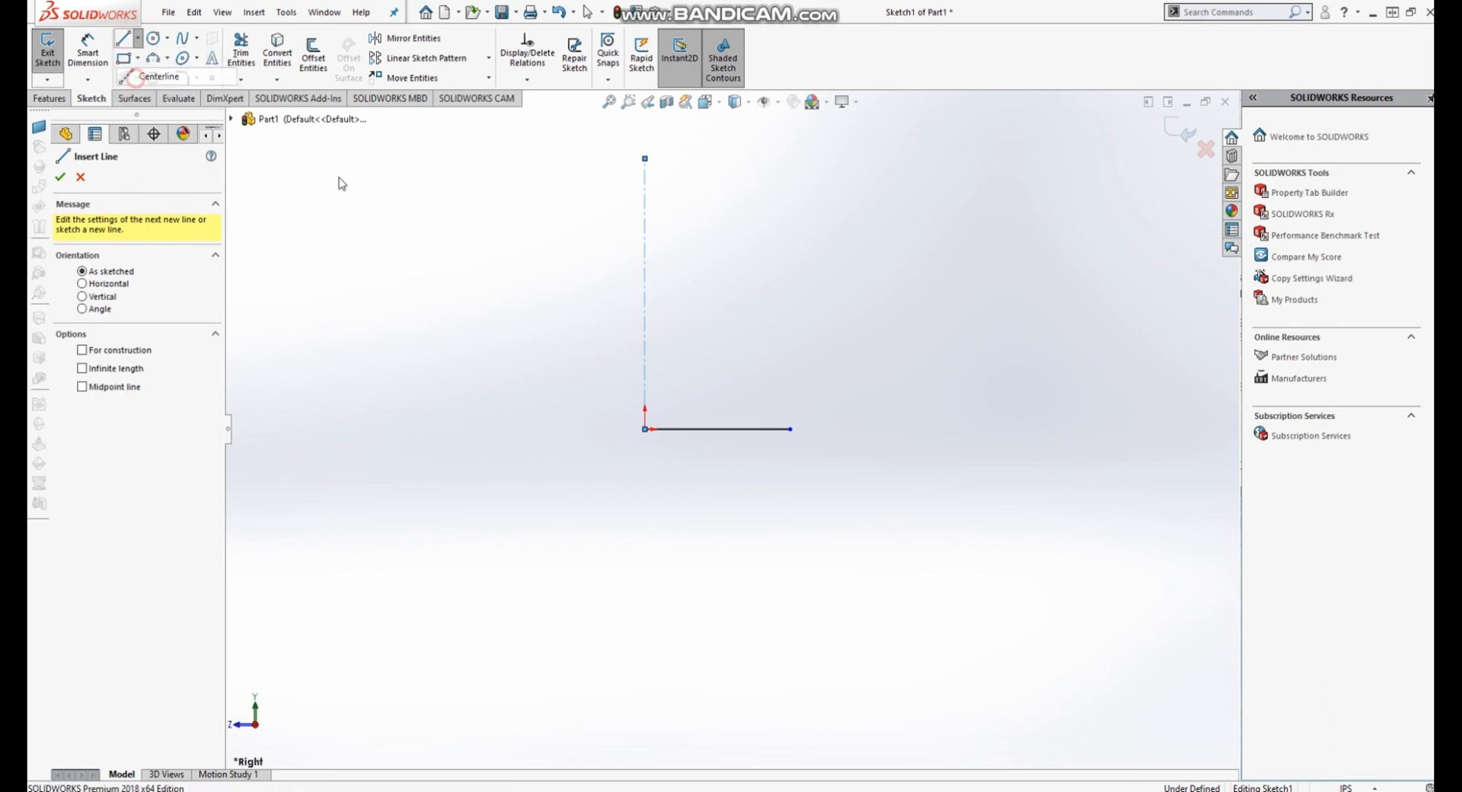
pyautogui.click(590, 246)
pyautogui.click(867, 245)
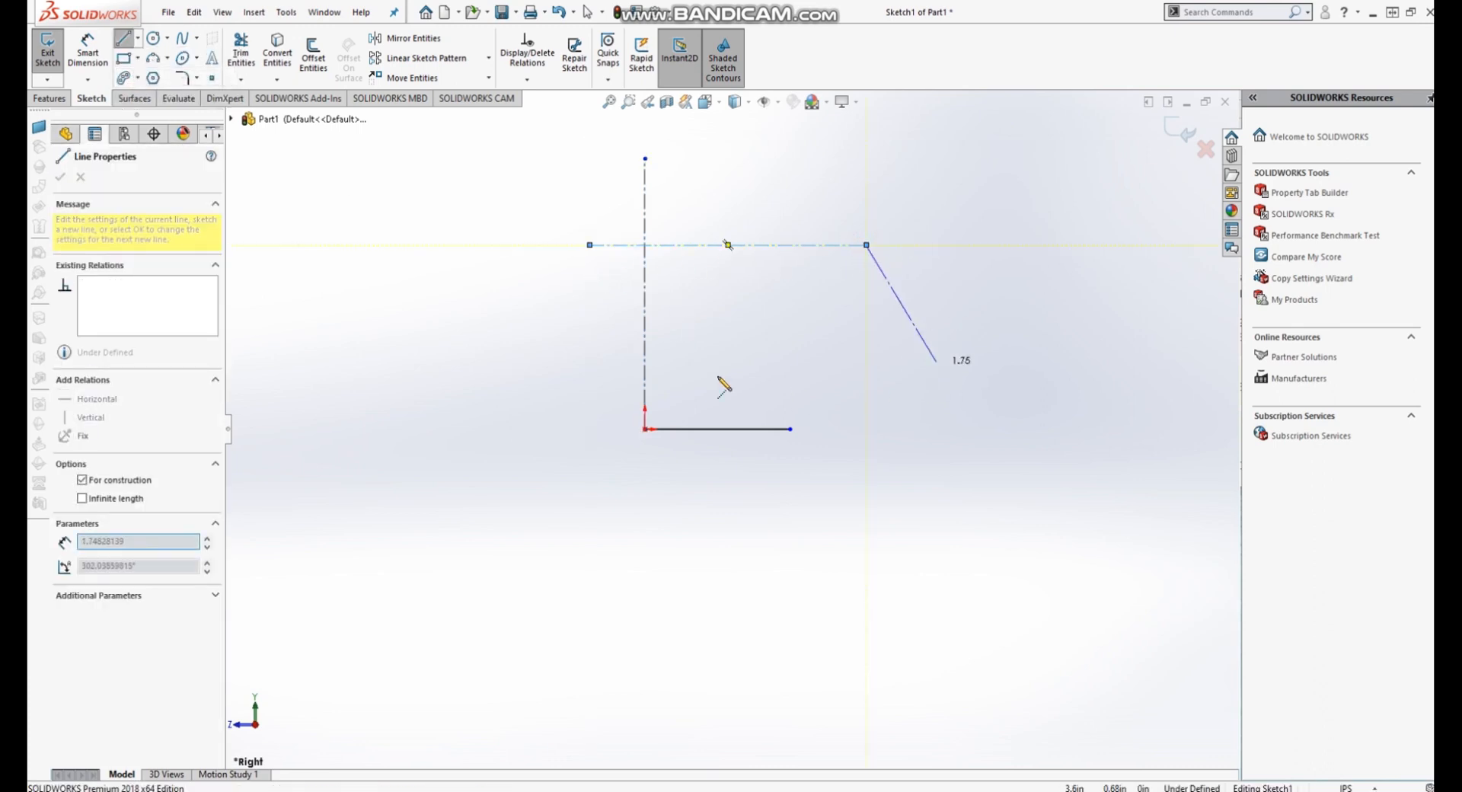
pyautogui.press('Escape')
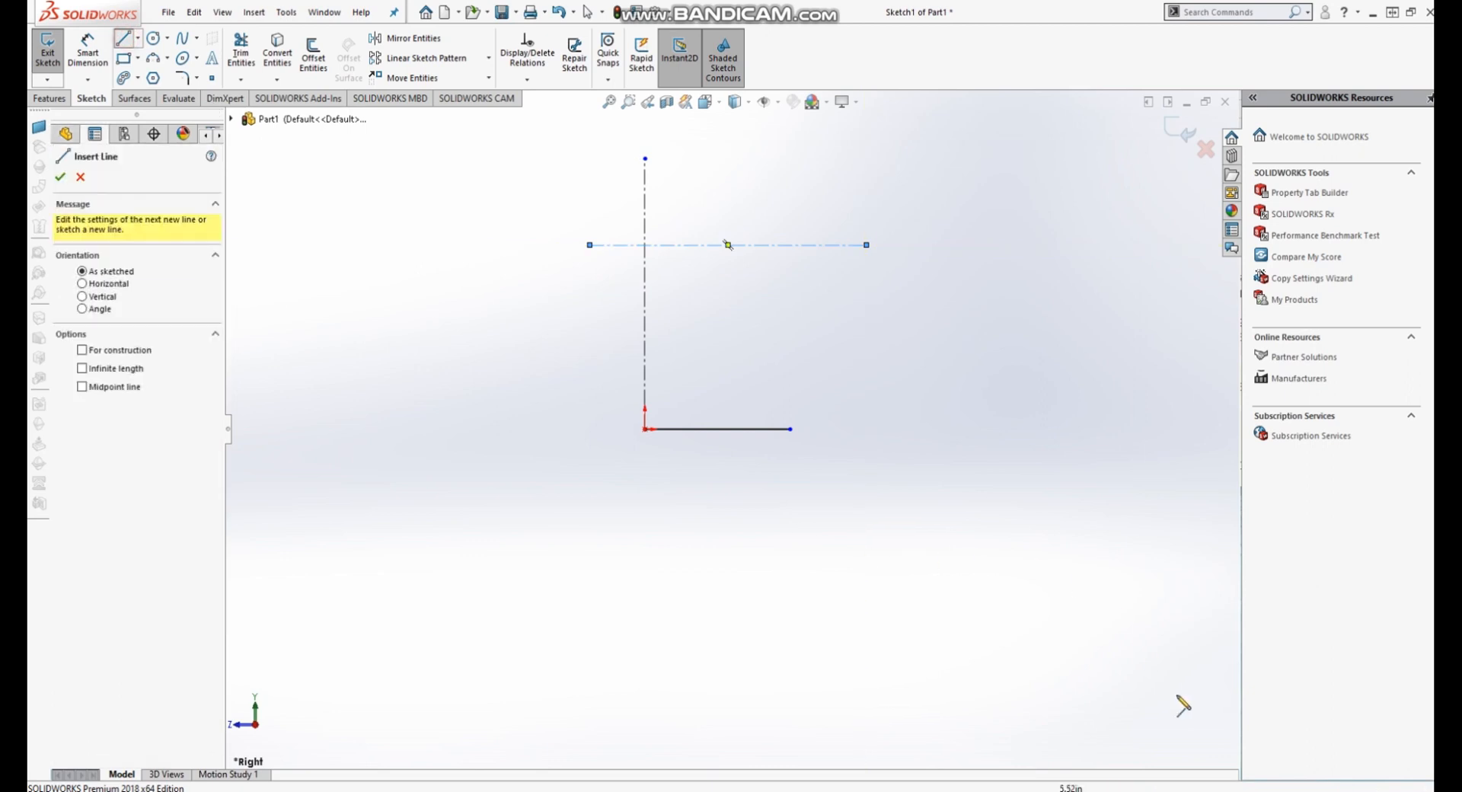
# Switch the document units to MMGS (millimeter, gram, second) and reopen the sketch for editing.
pyautogui.click(1346, 787)
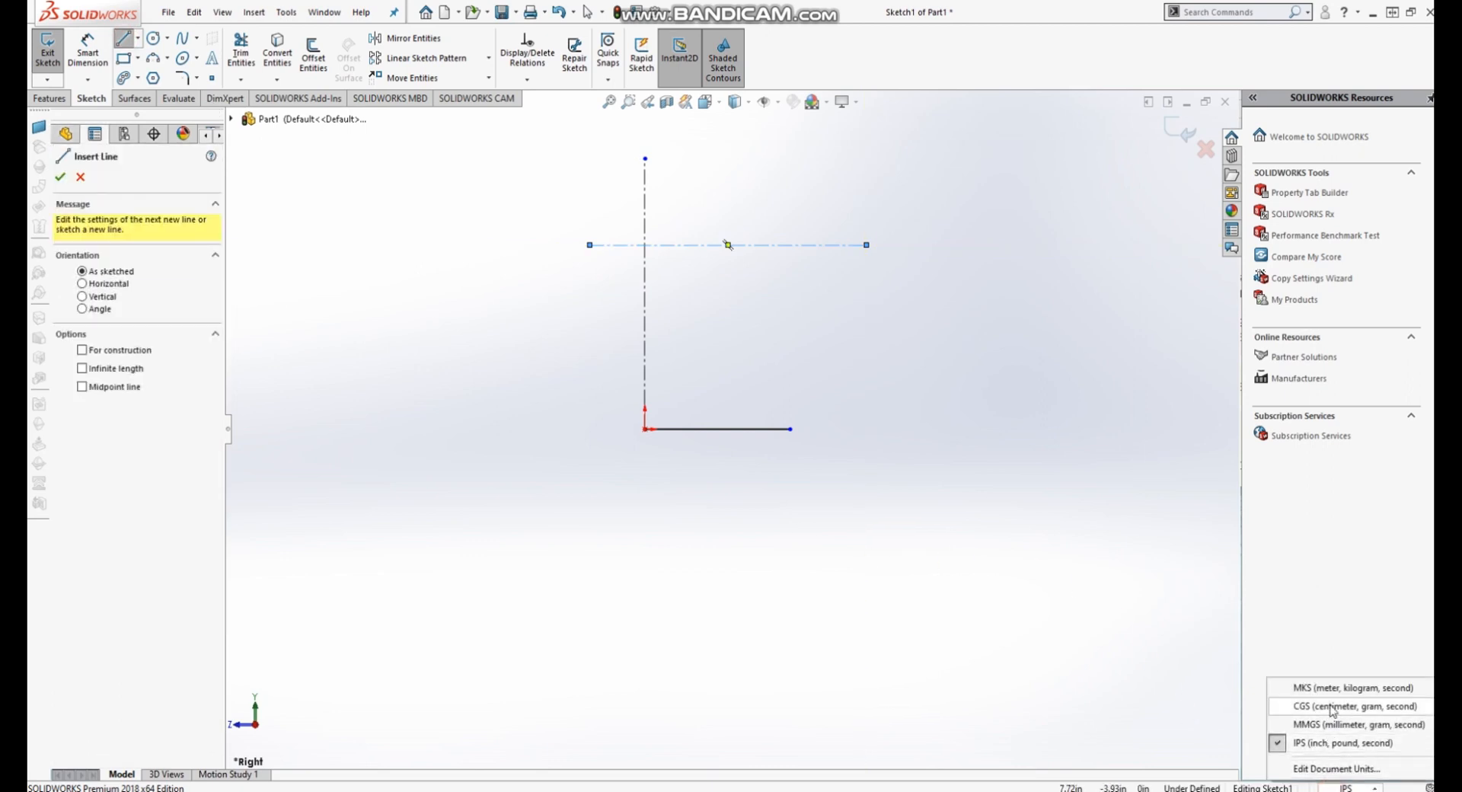
pyautogui.click(1334, 725)
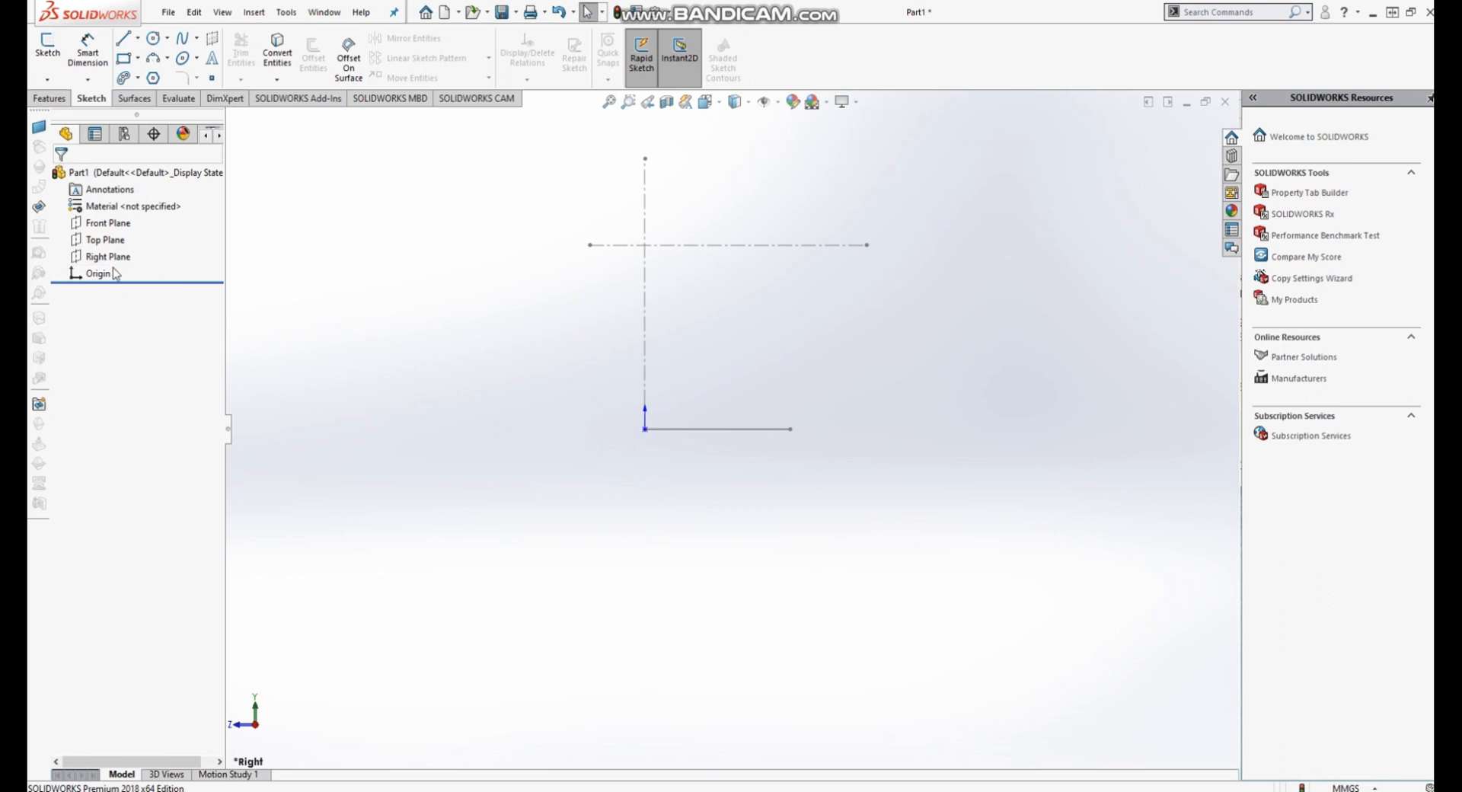
pyautogui.click(107, 332)
pyautogui.click(659, 246)
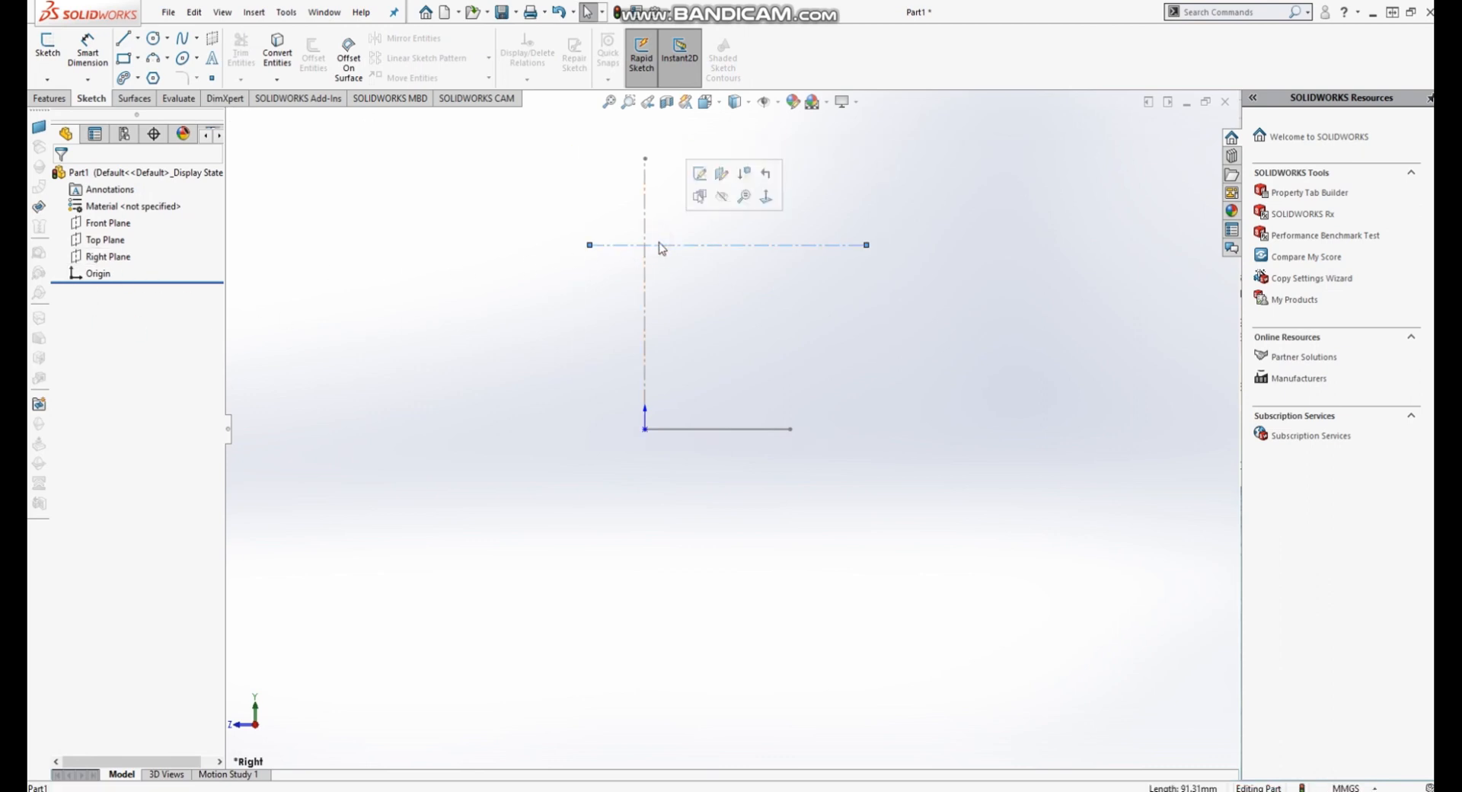
pyautogui.rightClick(660, 246)
pyautogui.click(675, 202)
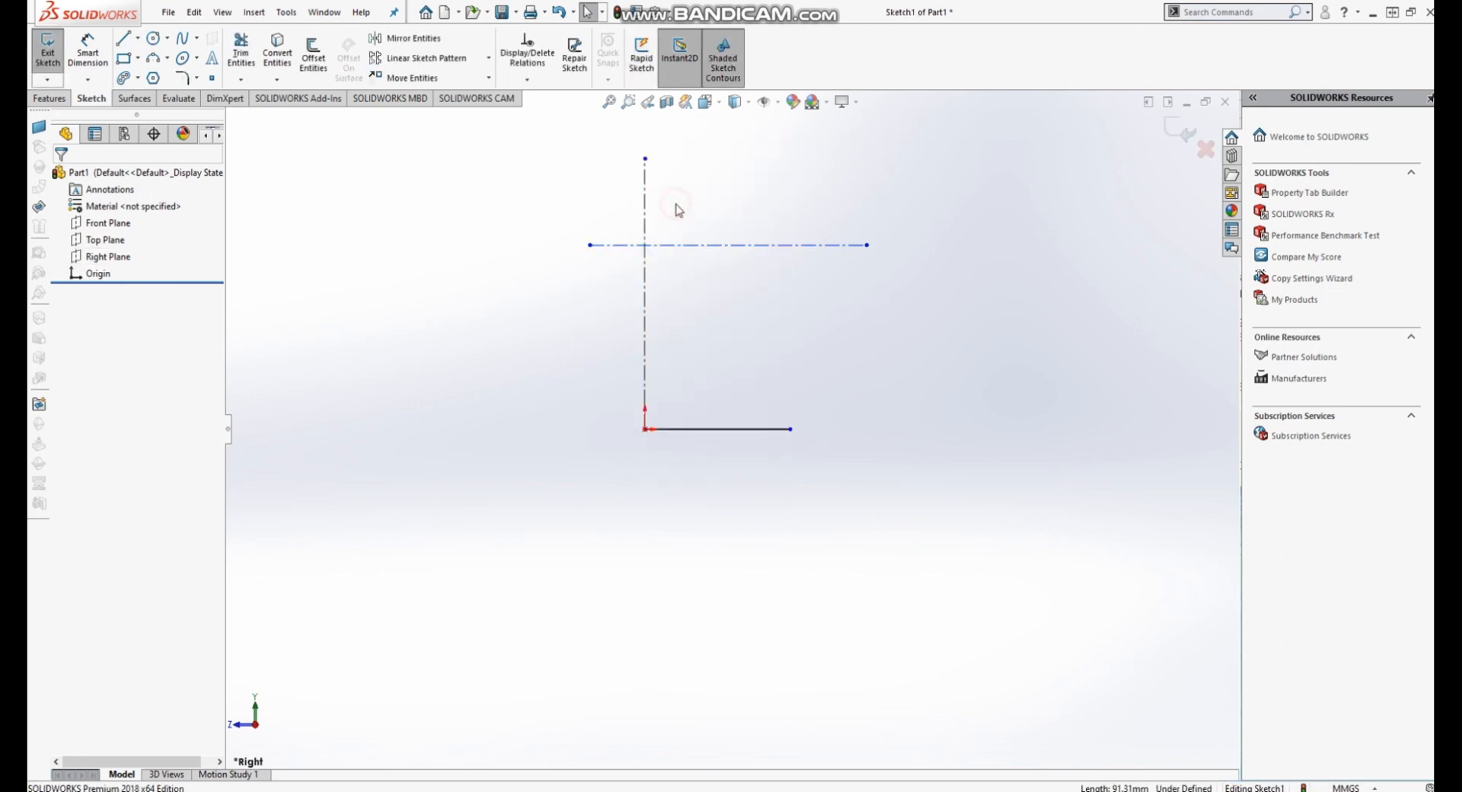
# Dimension the horizontal base line's length and set it to 18 mm.
pyautogui.click(89, 57)
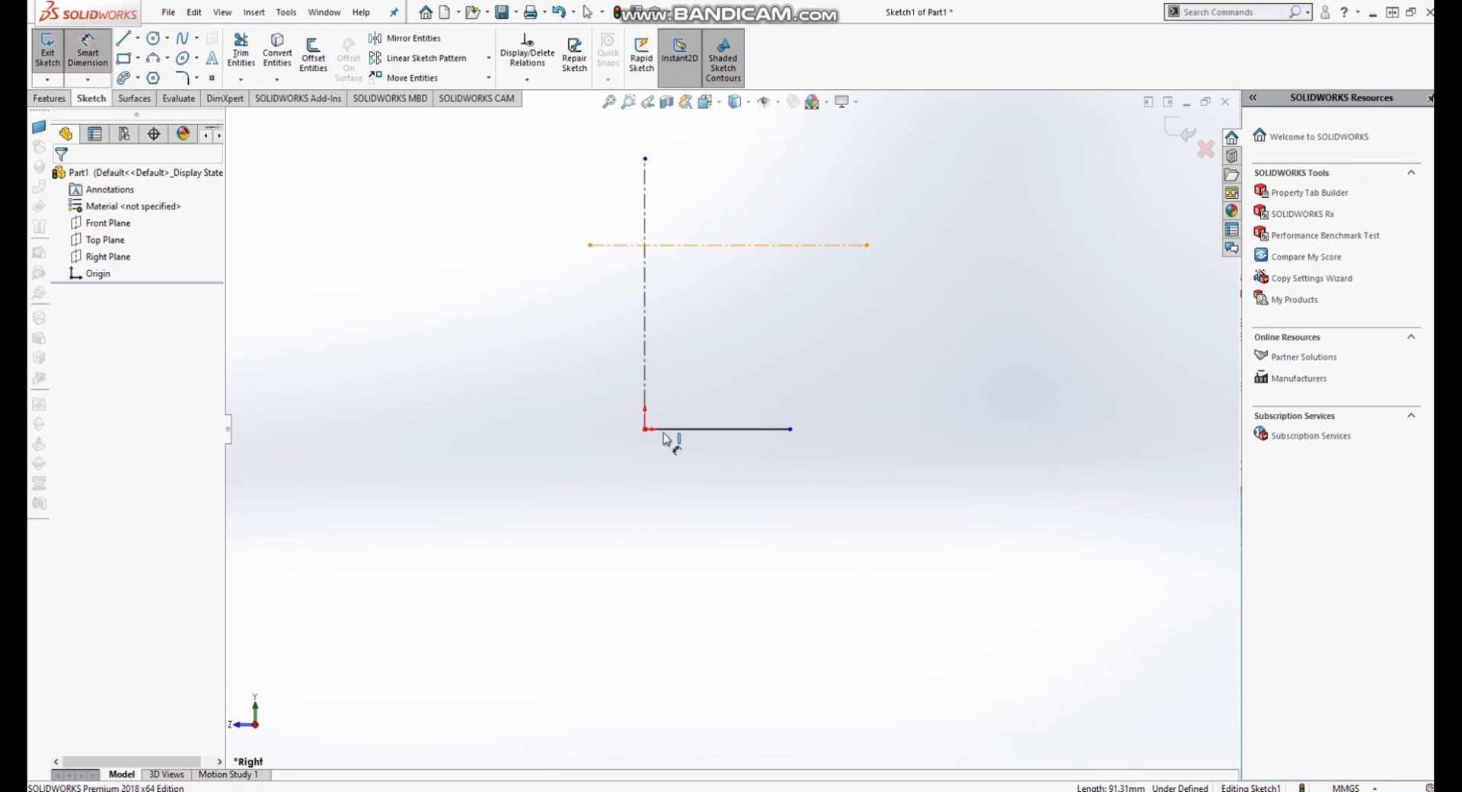
pyautogui.click(721, 430)
pyautogui.click(731, 535)
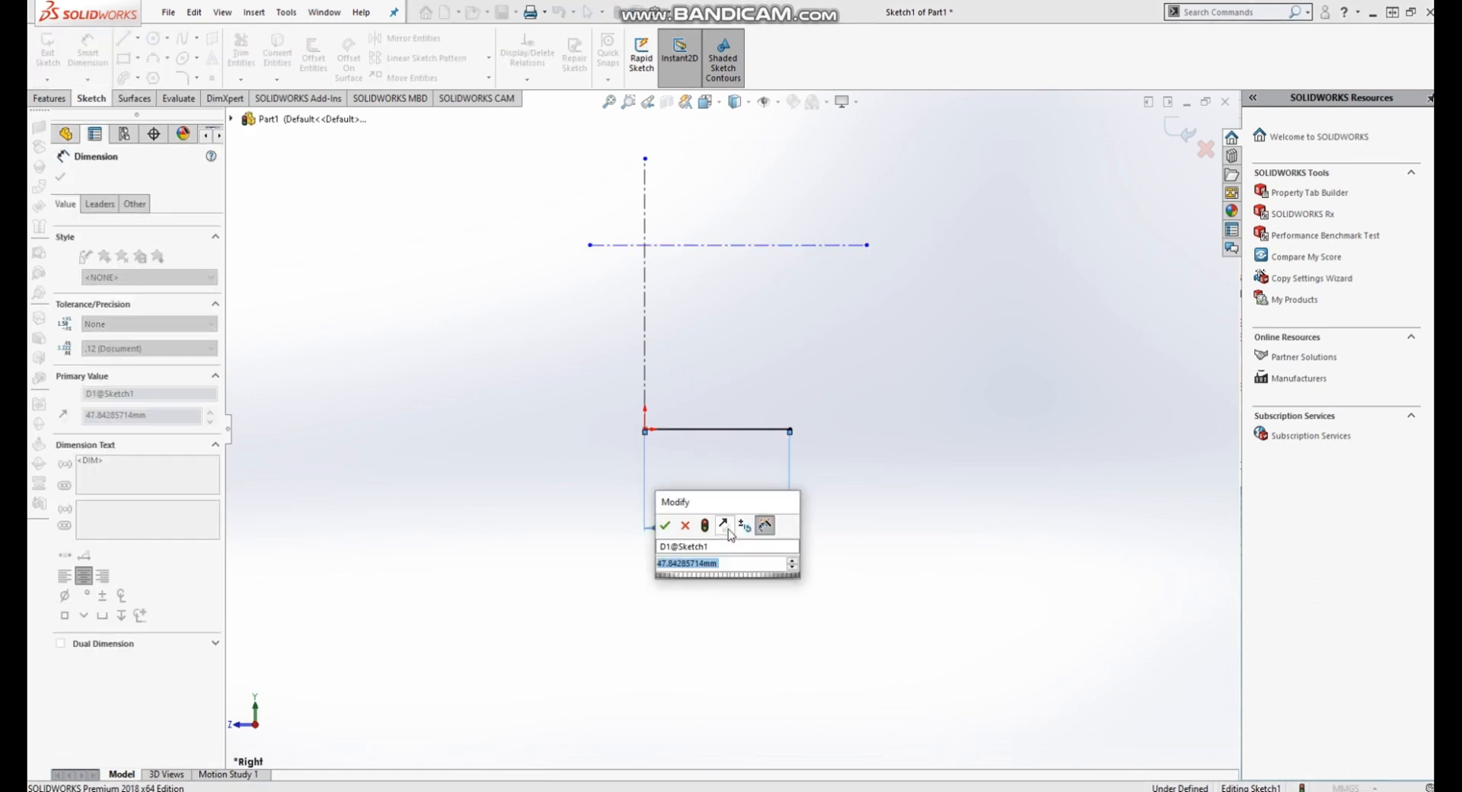
pyautogui.write('18')
pyautogui.press('Return')
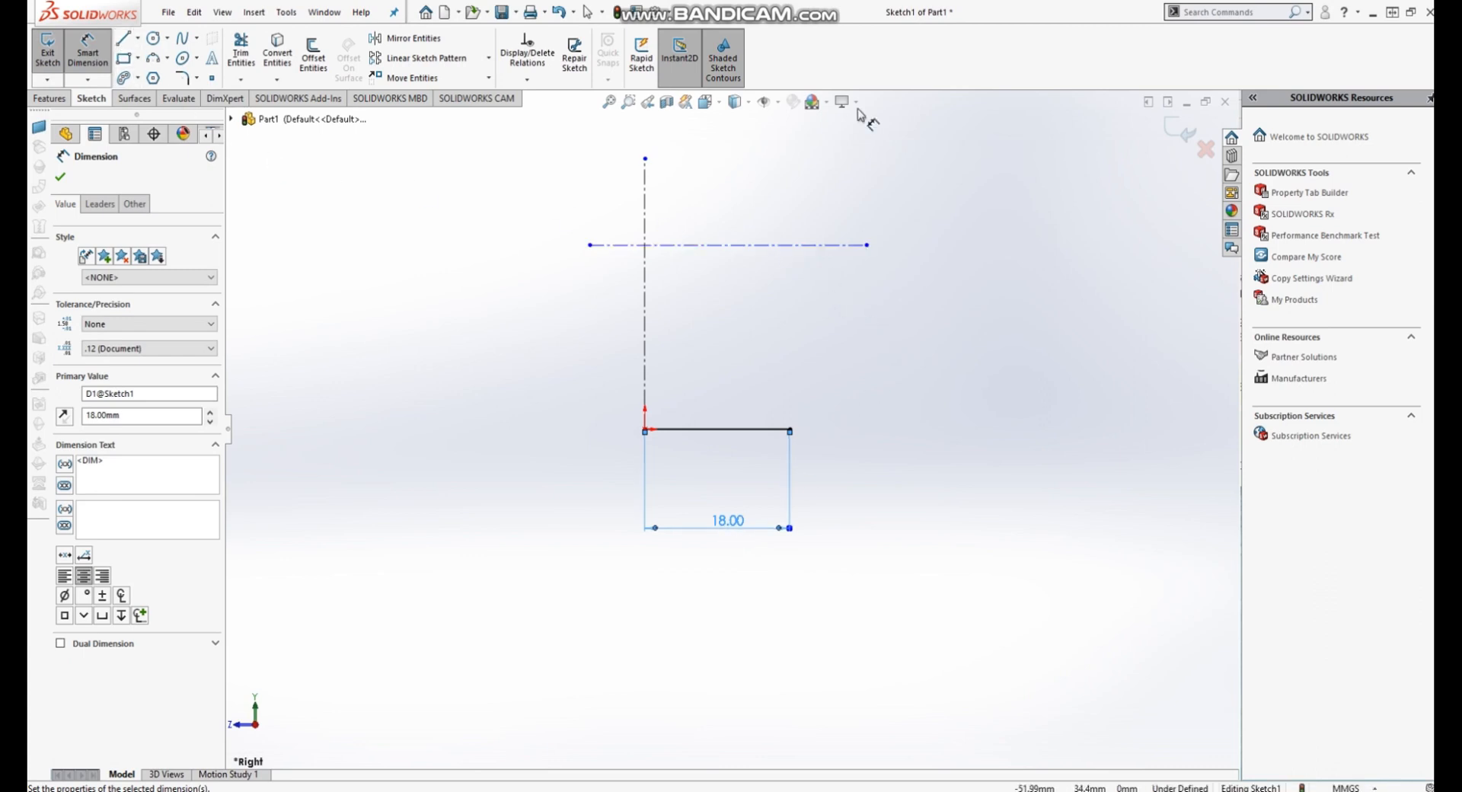
# Trim the horizontal centerline's short overhang beyond the vertical centerline and dimension its remaining length to 50 mm.
pyautogui.click(239, 45)
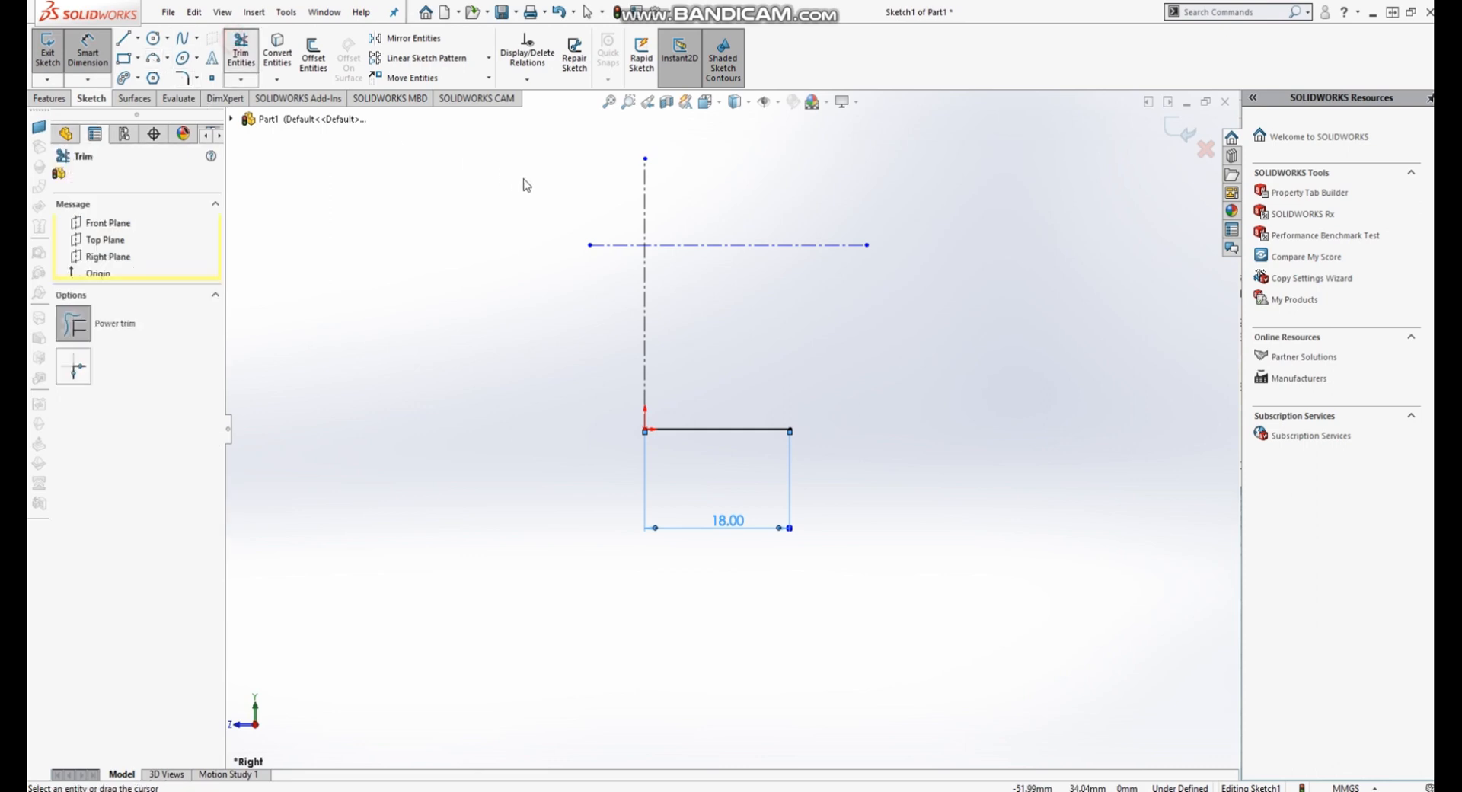
pyautogui.moveTo(600, 179); pyautogui.dragTo(615, 275)
pyautogui.click(88, 50)
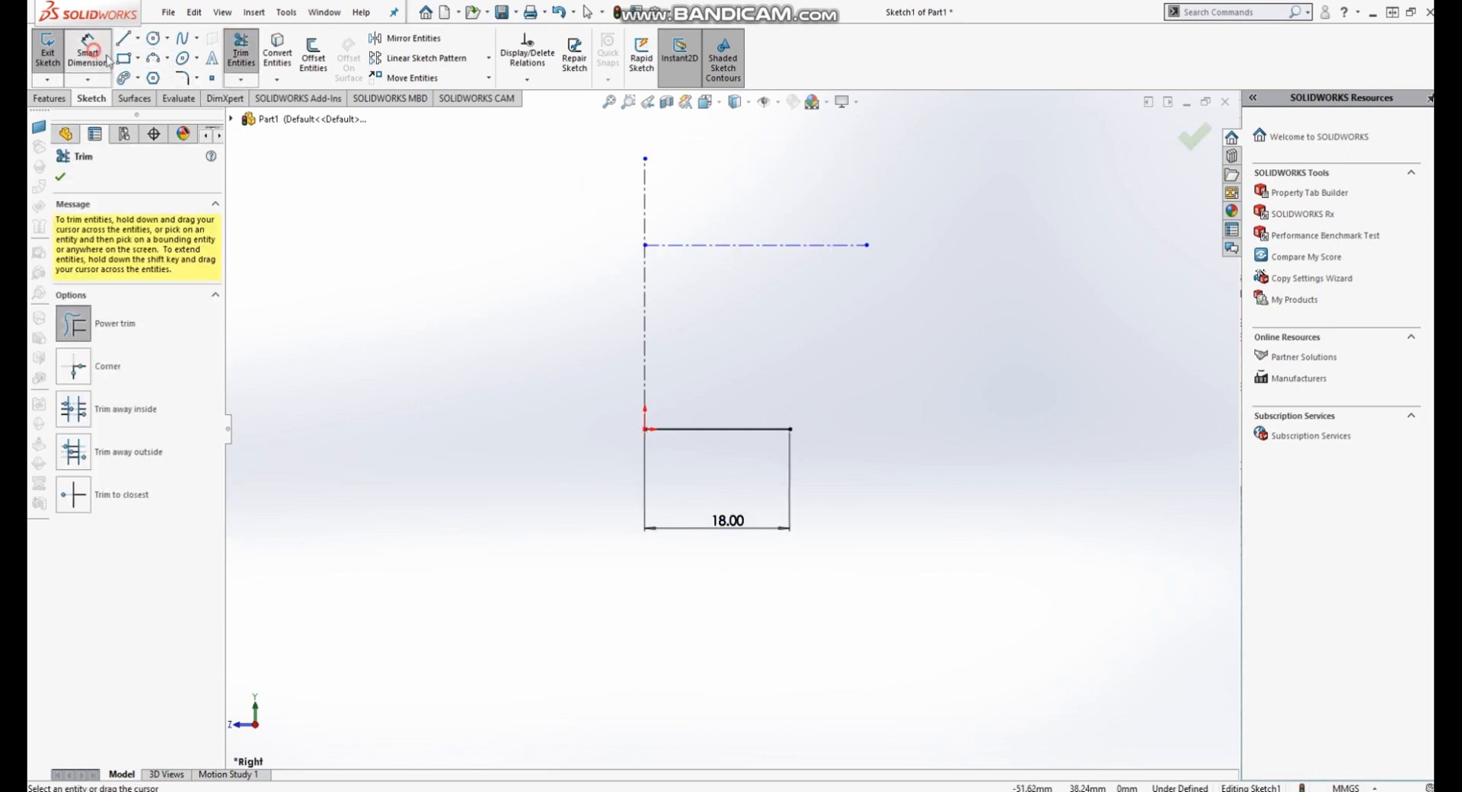
pyautogui.click(802, 258)
pyautogui.click(801, 311)
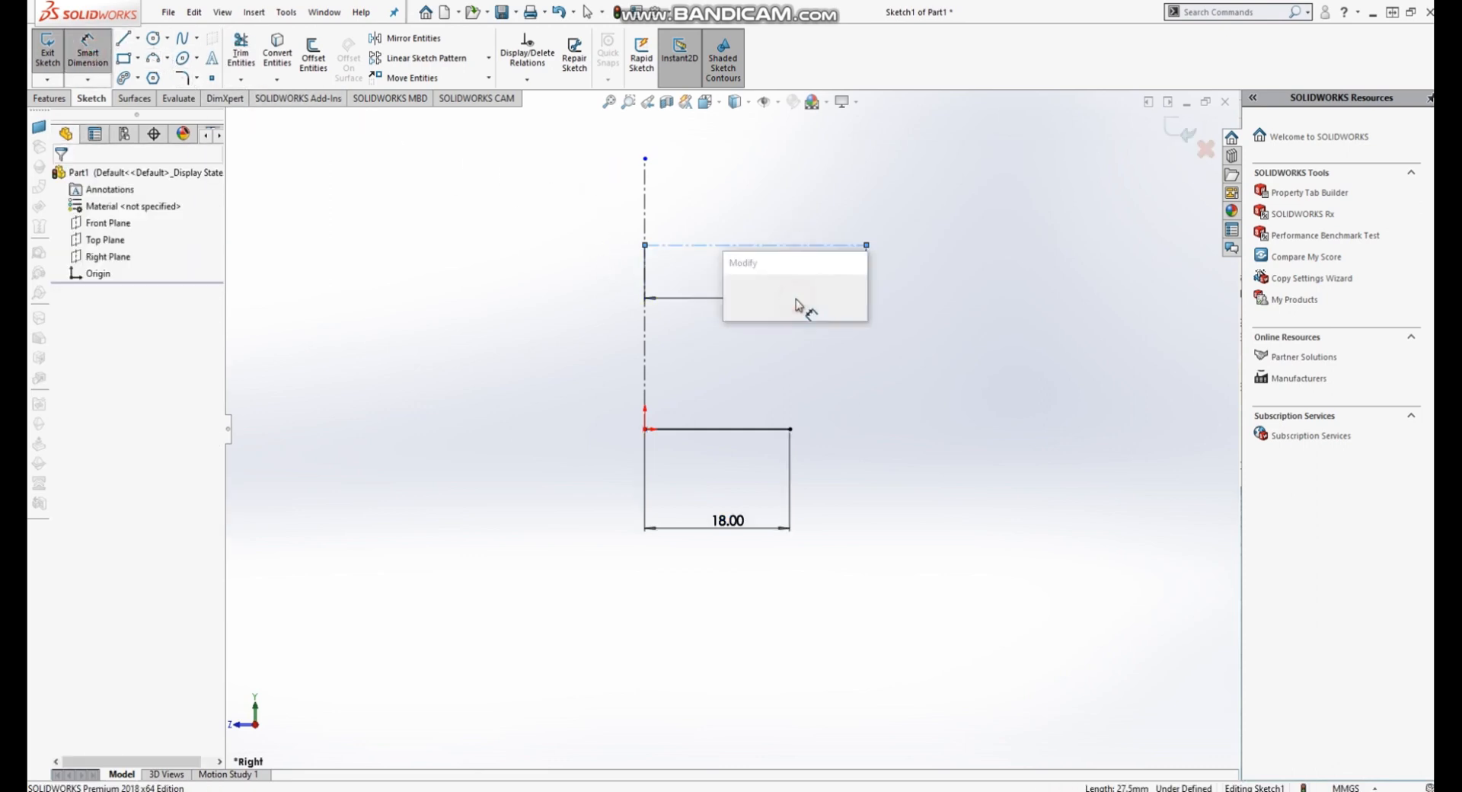
pyautogui.write('50')
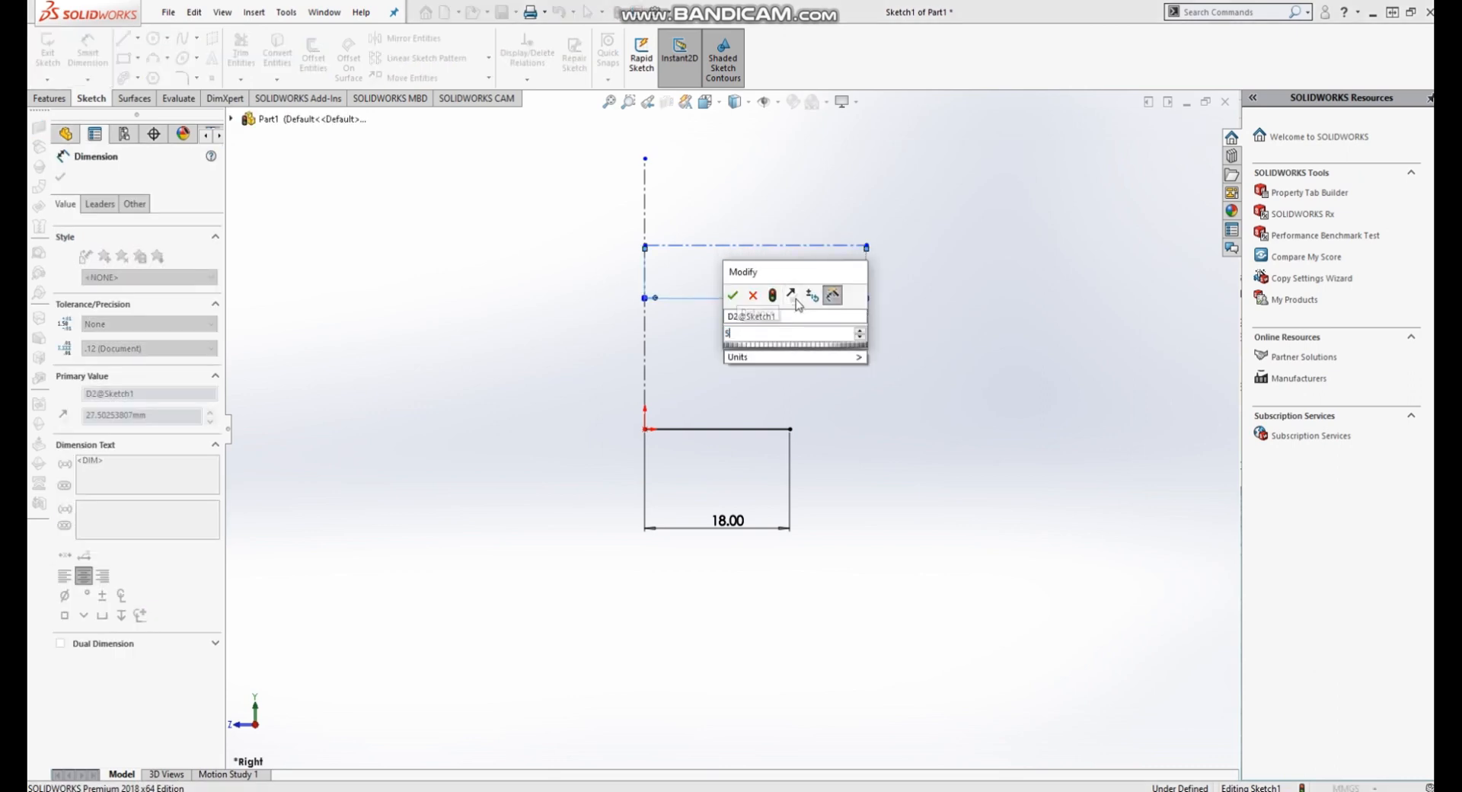
pyautogui.press('Return')
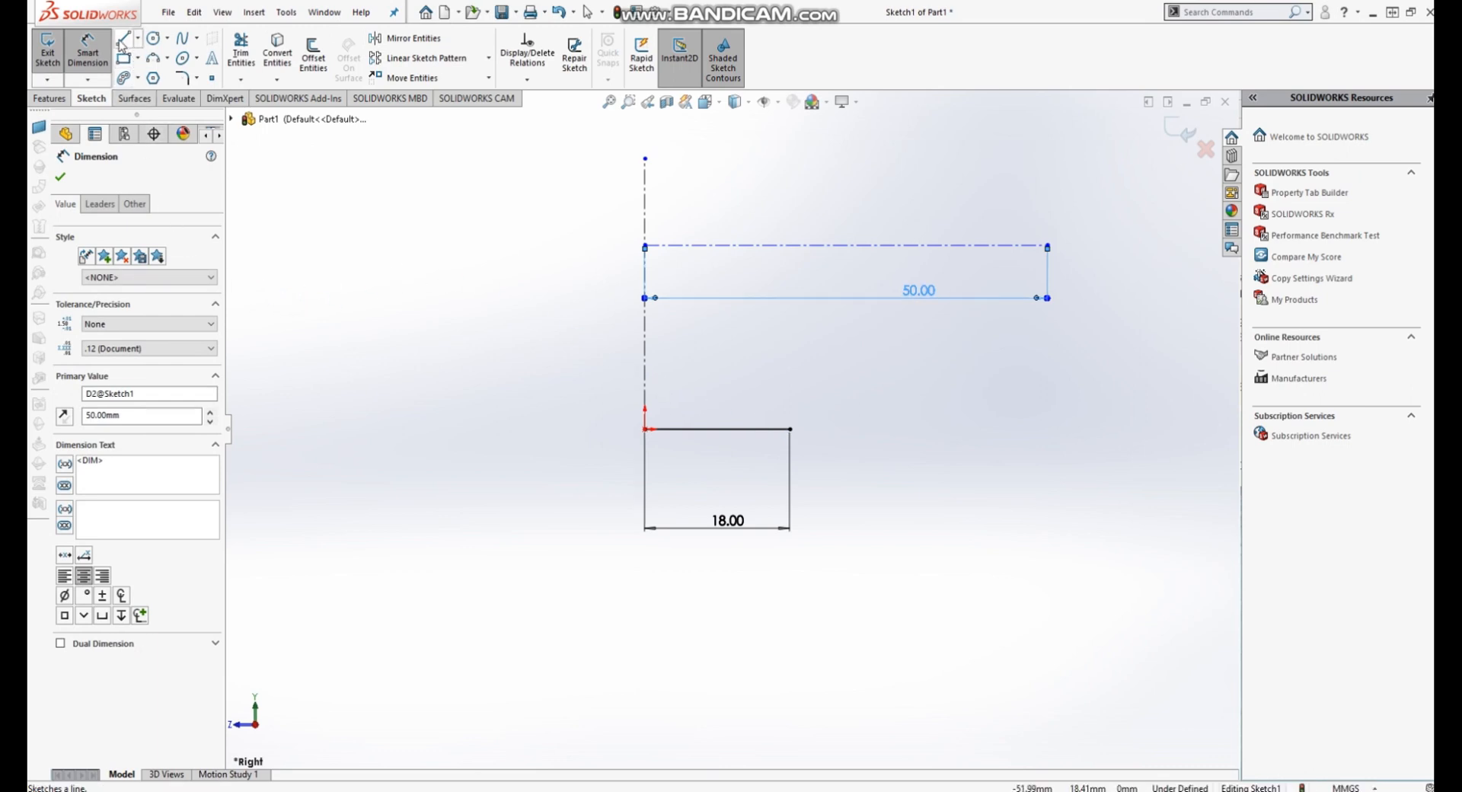
# Dimension the vertical distance between the base line and the horizontal centerline to 47 mm.
pyautogui.click(742, 429)
pyautogui.click(731, 255)
pyautogui.click(725, 246)
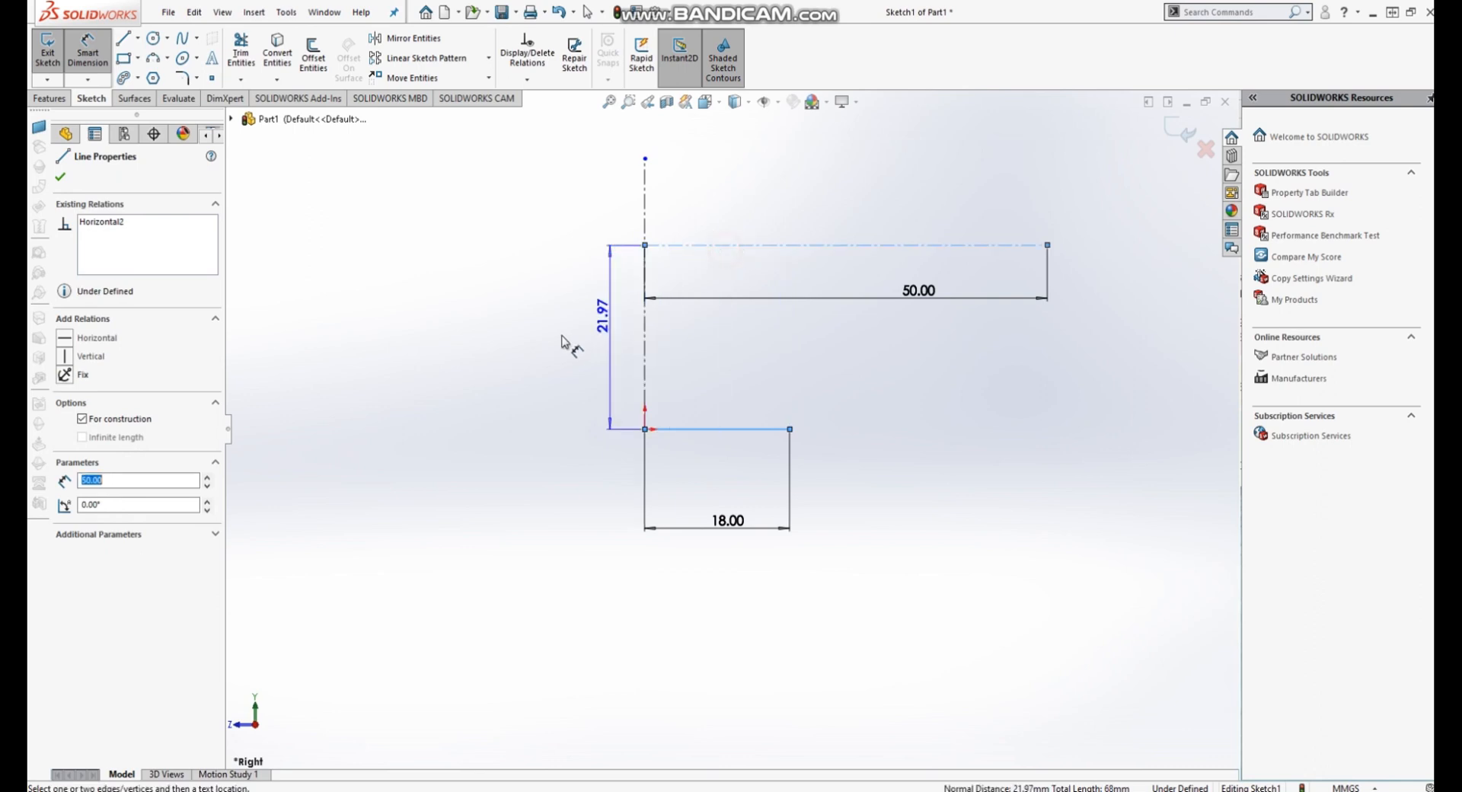
pyautogui.click(564, 342)
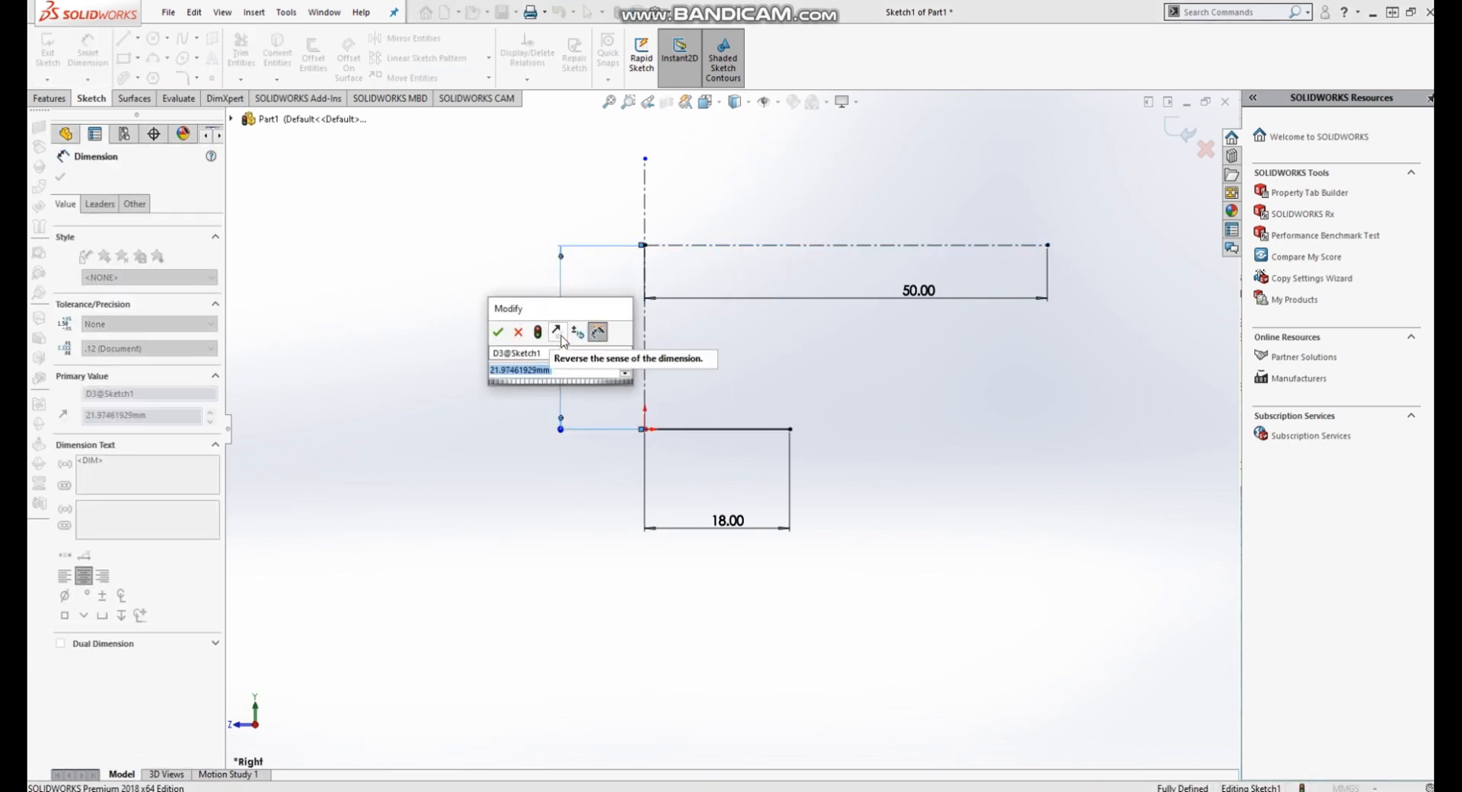
pyautogui.write('47')
pyautogui.press('Return')
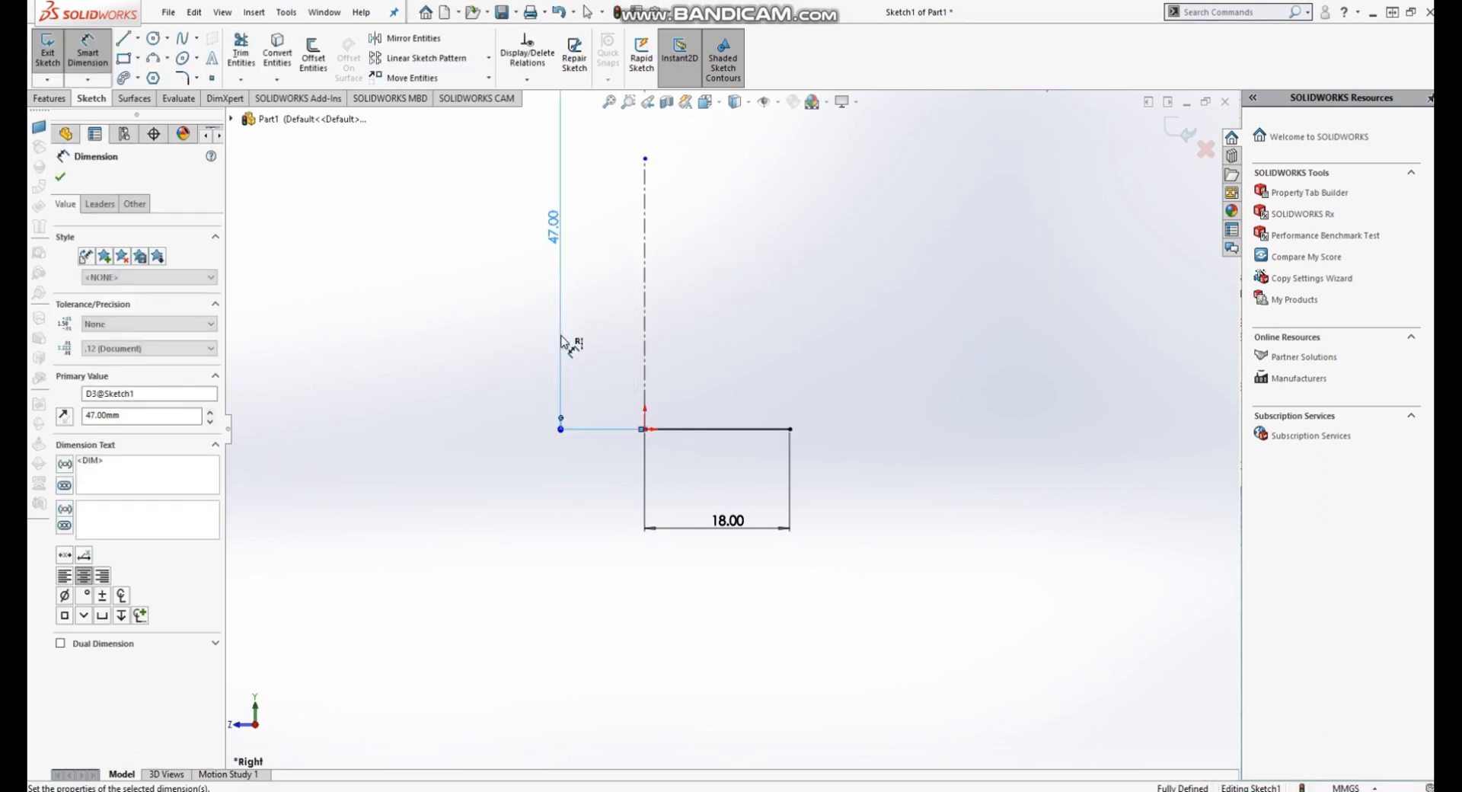
# Draw a 3 Point Arc of about 100 mm radius from the base line's free end to the horizontal centerline's free end.
pyautogui.scroll(3, 731, 430)
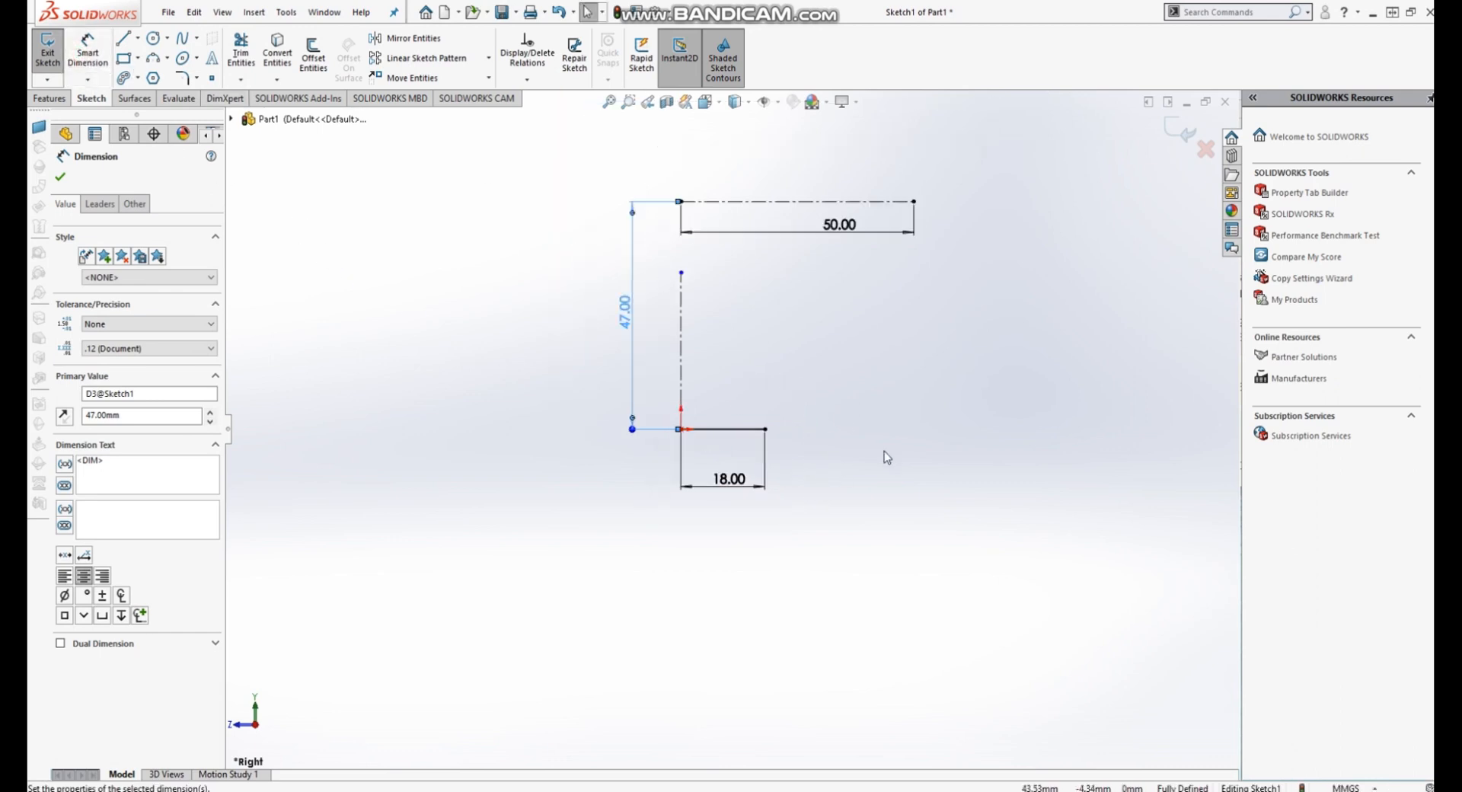
pyautogui.click(169, 66)
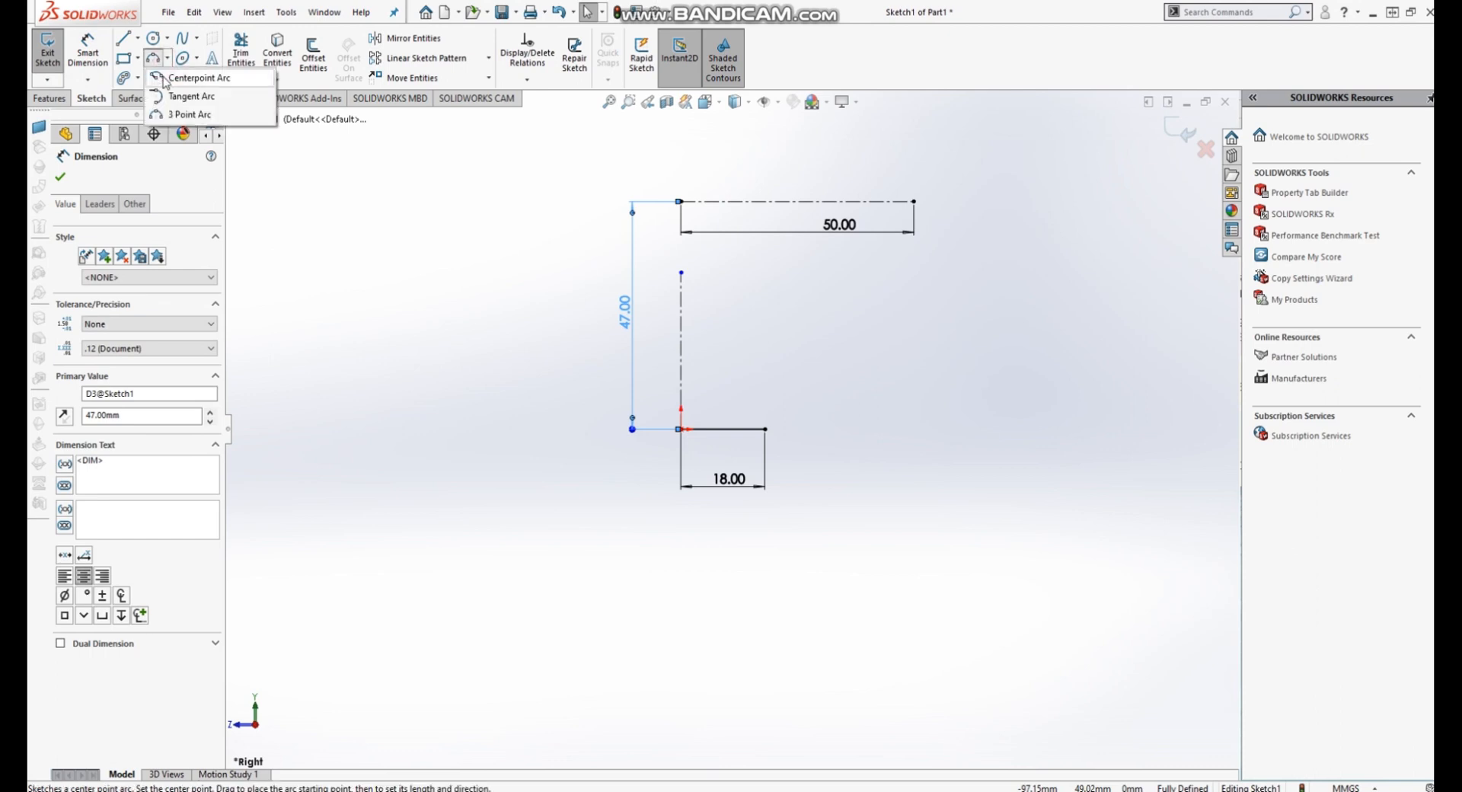
pyautogui.click(182, 112)
pyautogui.click(766, 429)
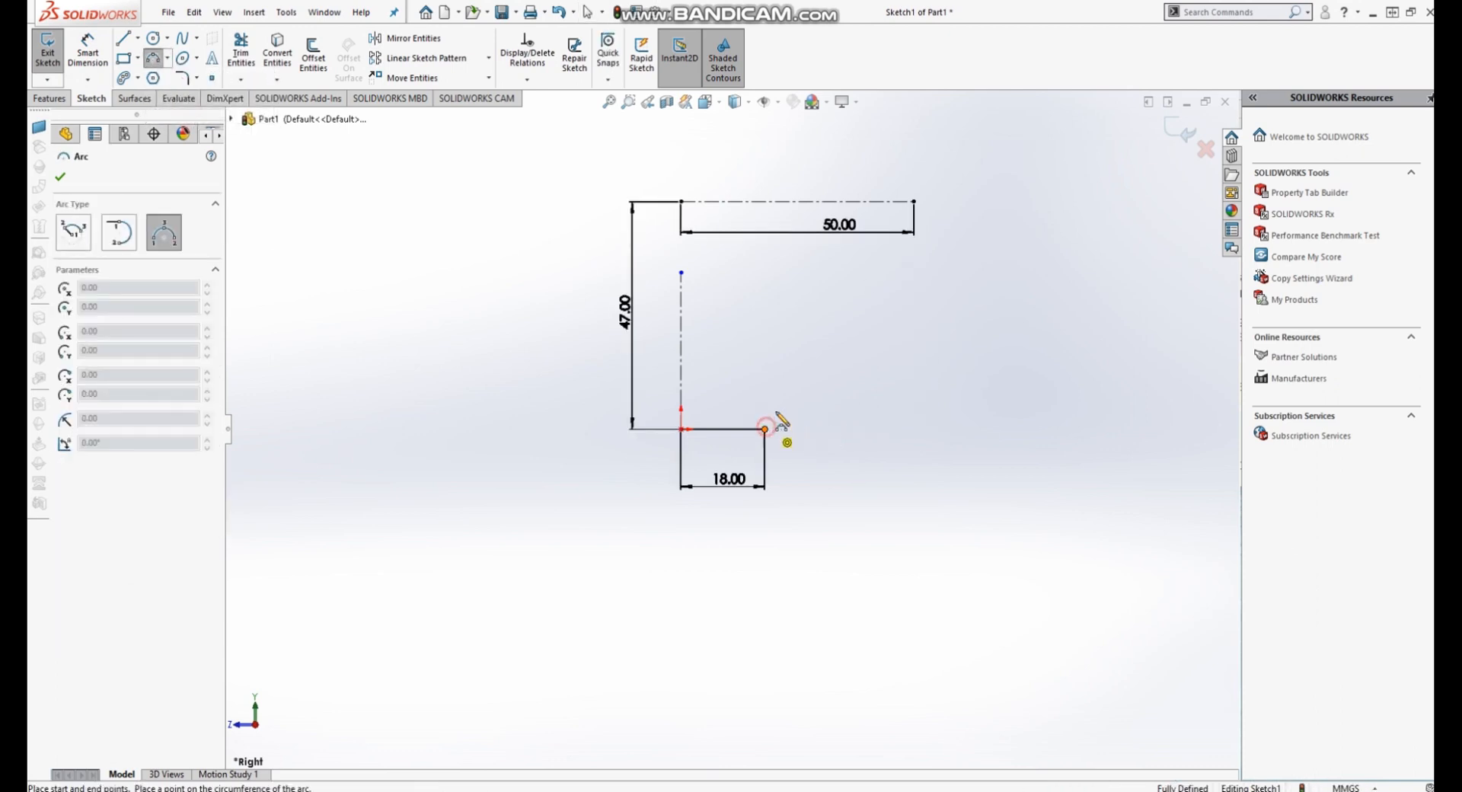
pyautogui.click(914, 201)
pyautogui.click(823, 303)
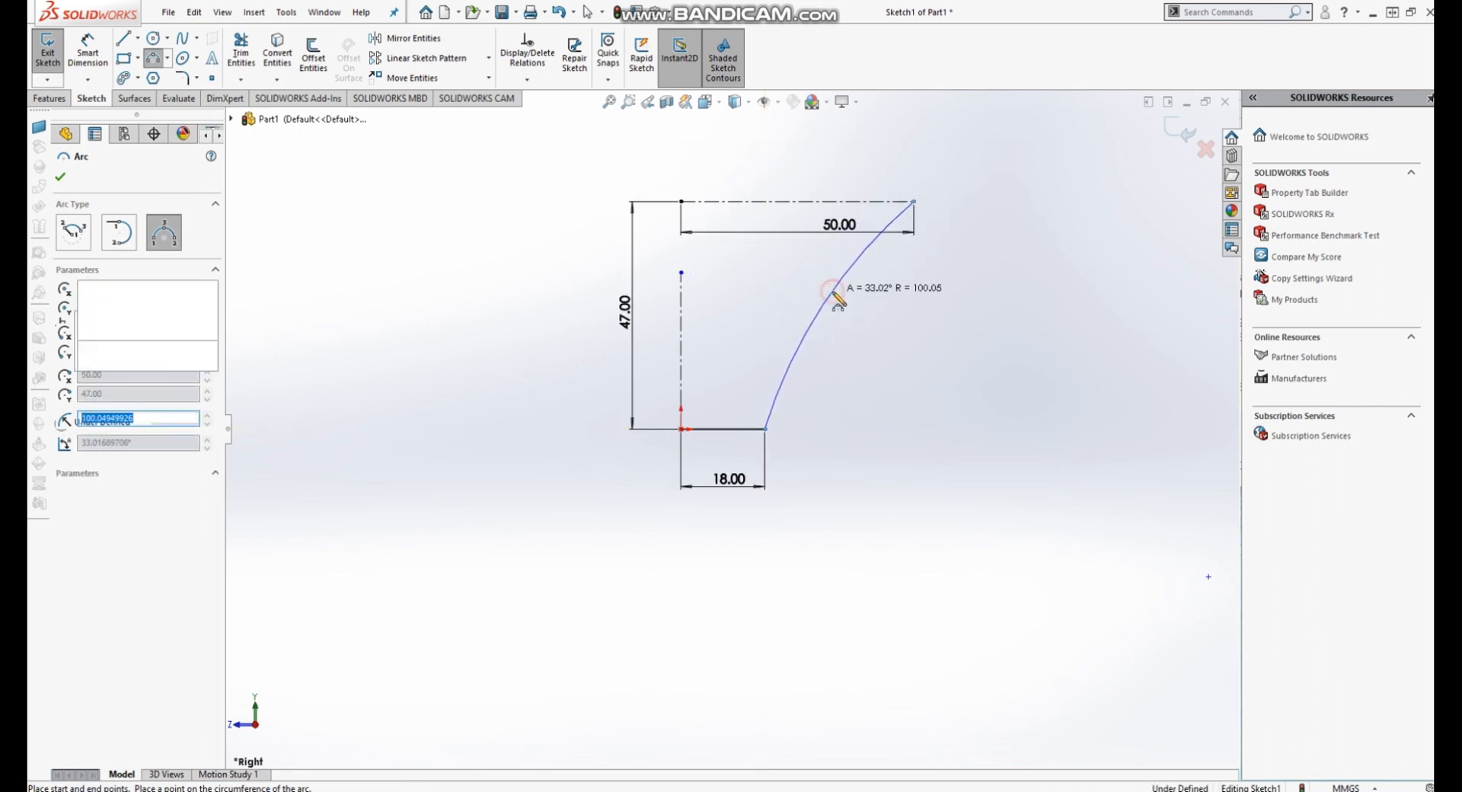
# Dimension the curved side's arc radius, set it to 56 mm, and exit the sketch.
pyautogui.click(88, 55)
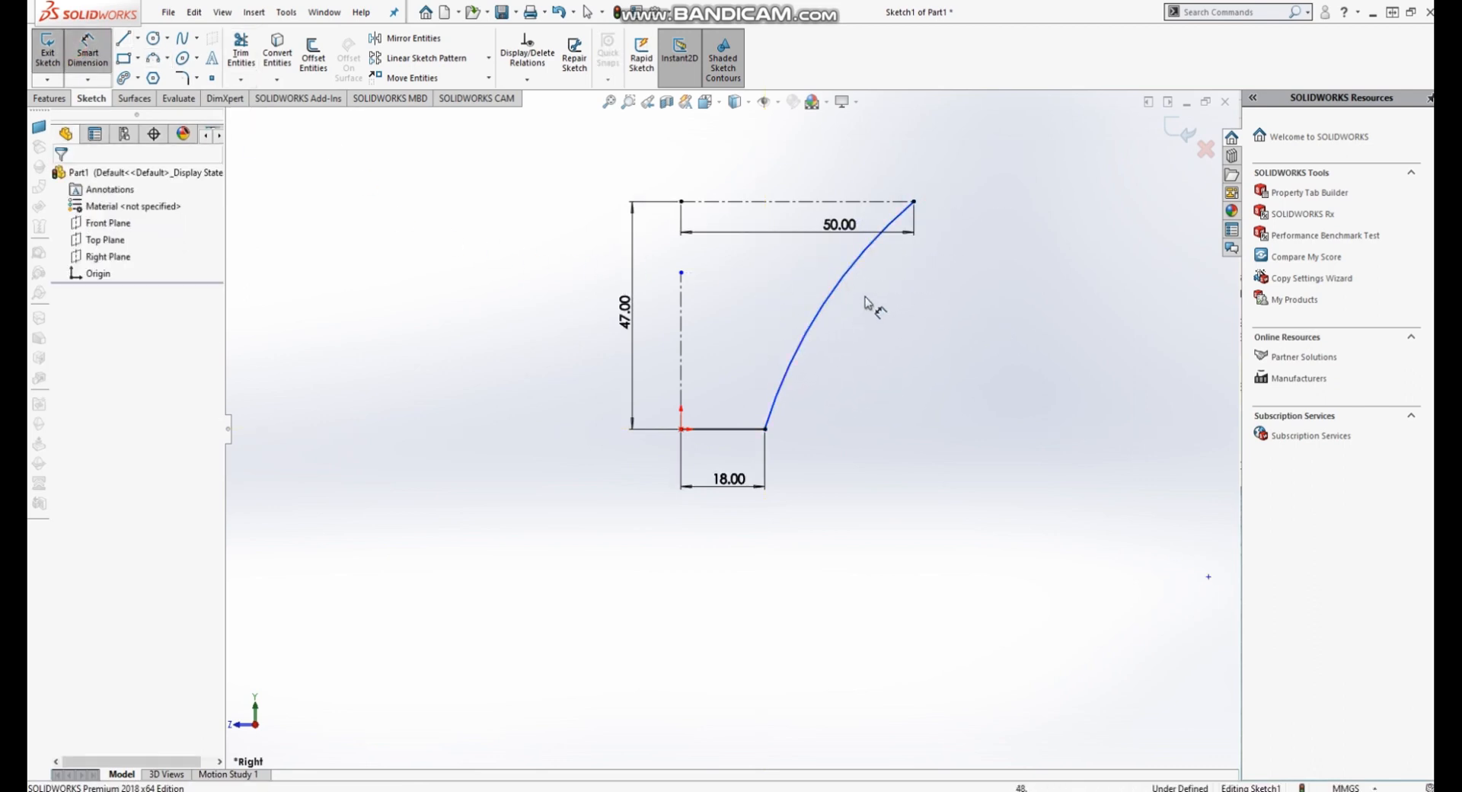
pyautogui.click(831, 293)
pyautogui.click(876, 319)
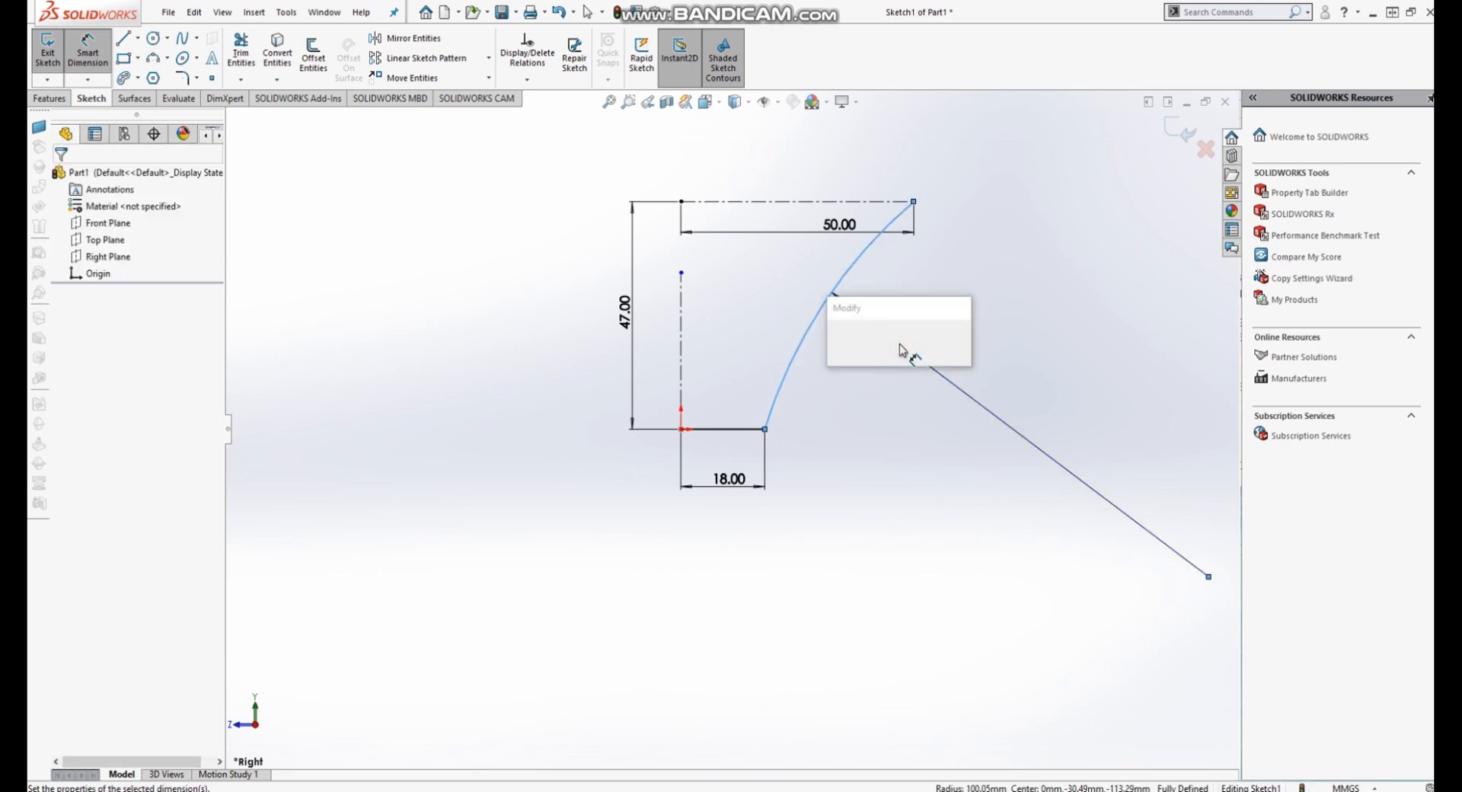
pyautogui.write('4')
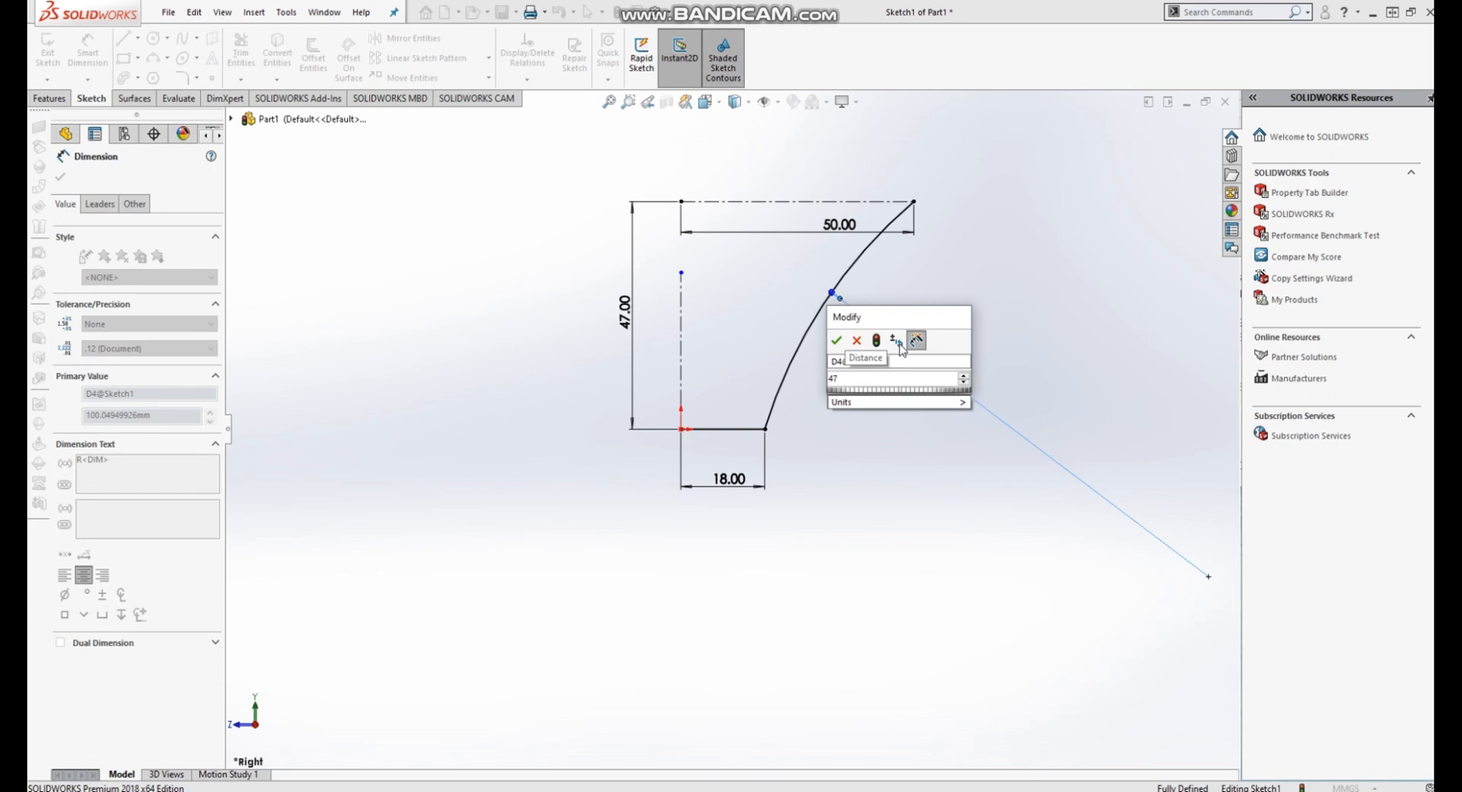
pyautogui.press('BackSpace')
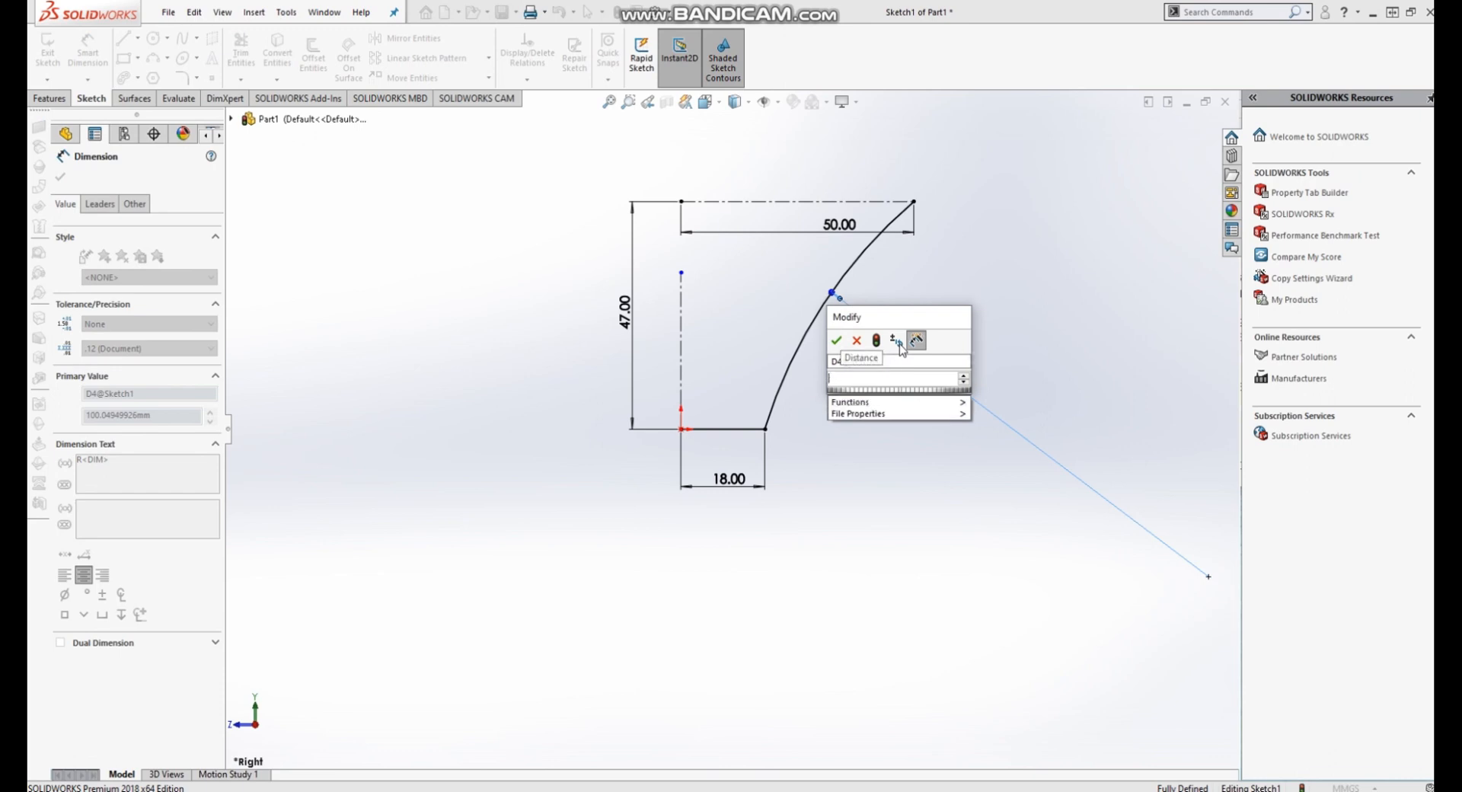
pyautogui.write('56')
pyautogui.press('Return')
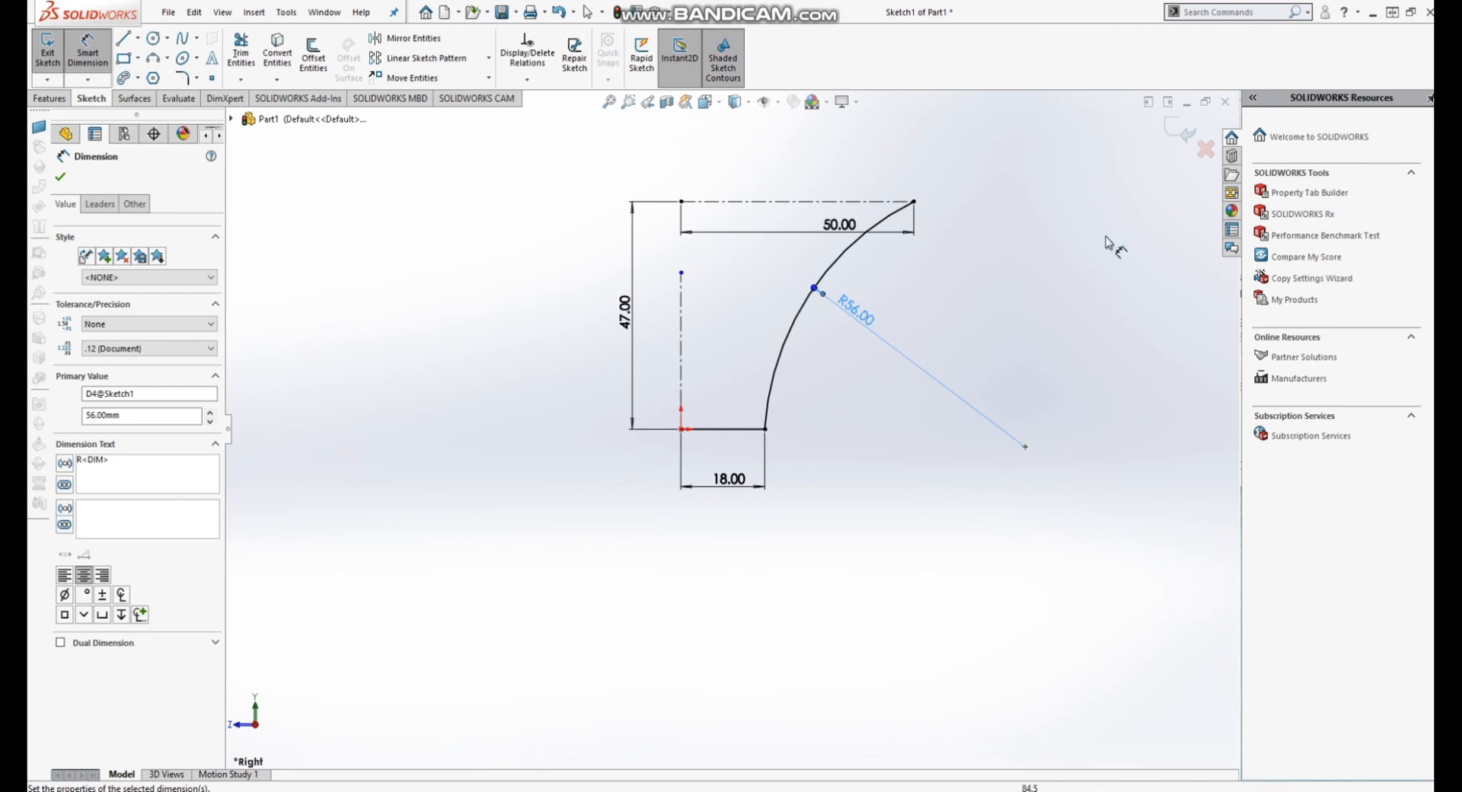
pyautogui.click(1181, 136)
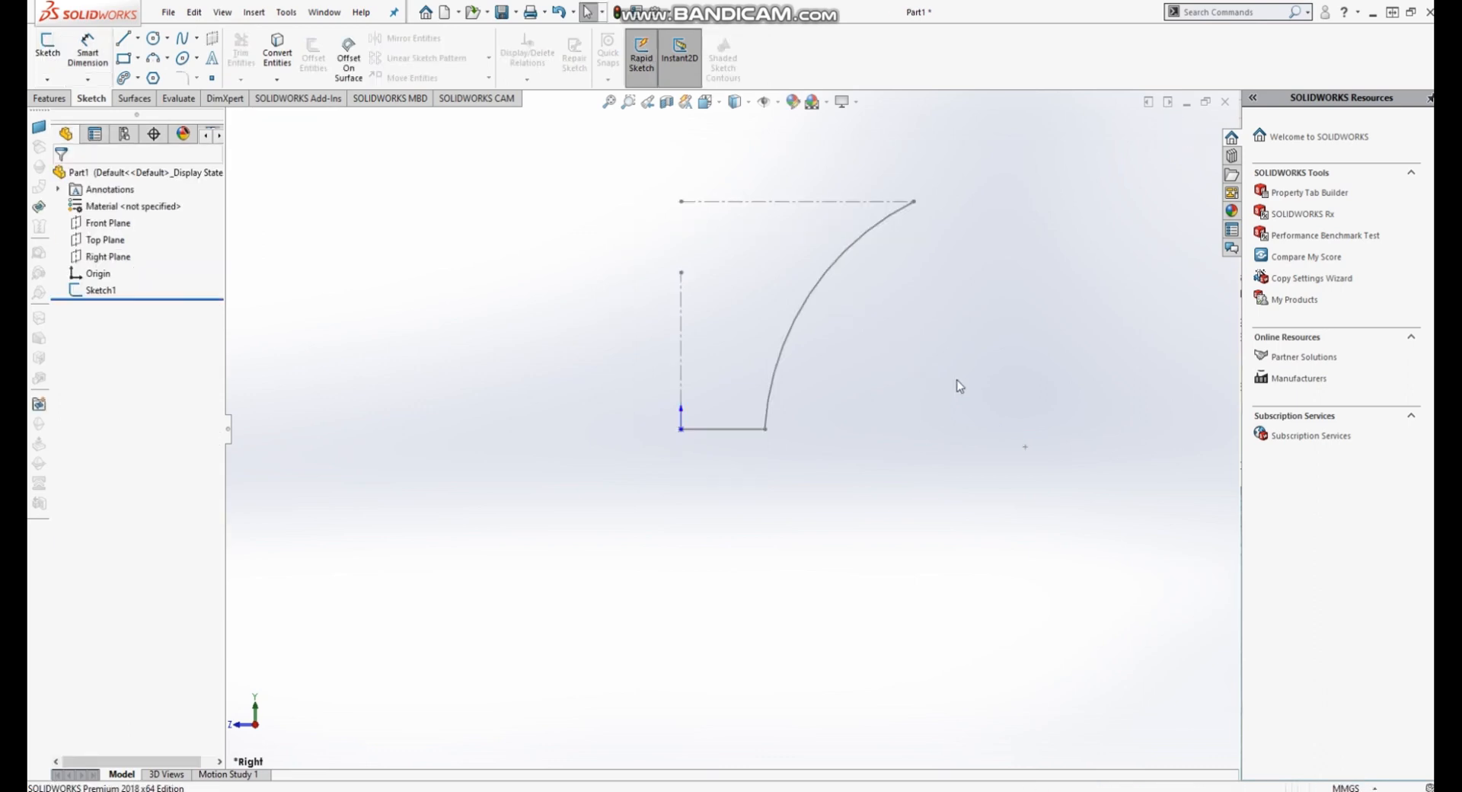
# Create a 360-degree Revolved Surface from the profile sketch about its vertical centerline.
pyautogui.rightClick(788, 201)
pyautogui.click(135, 99)
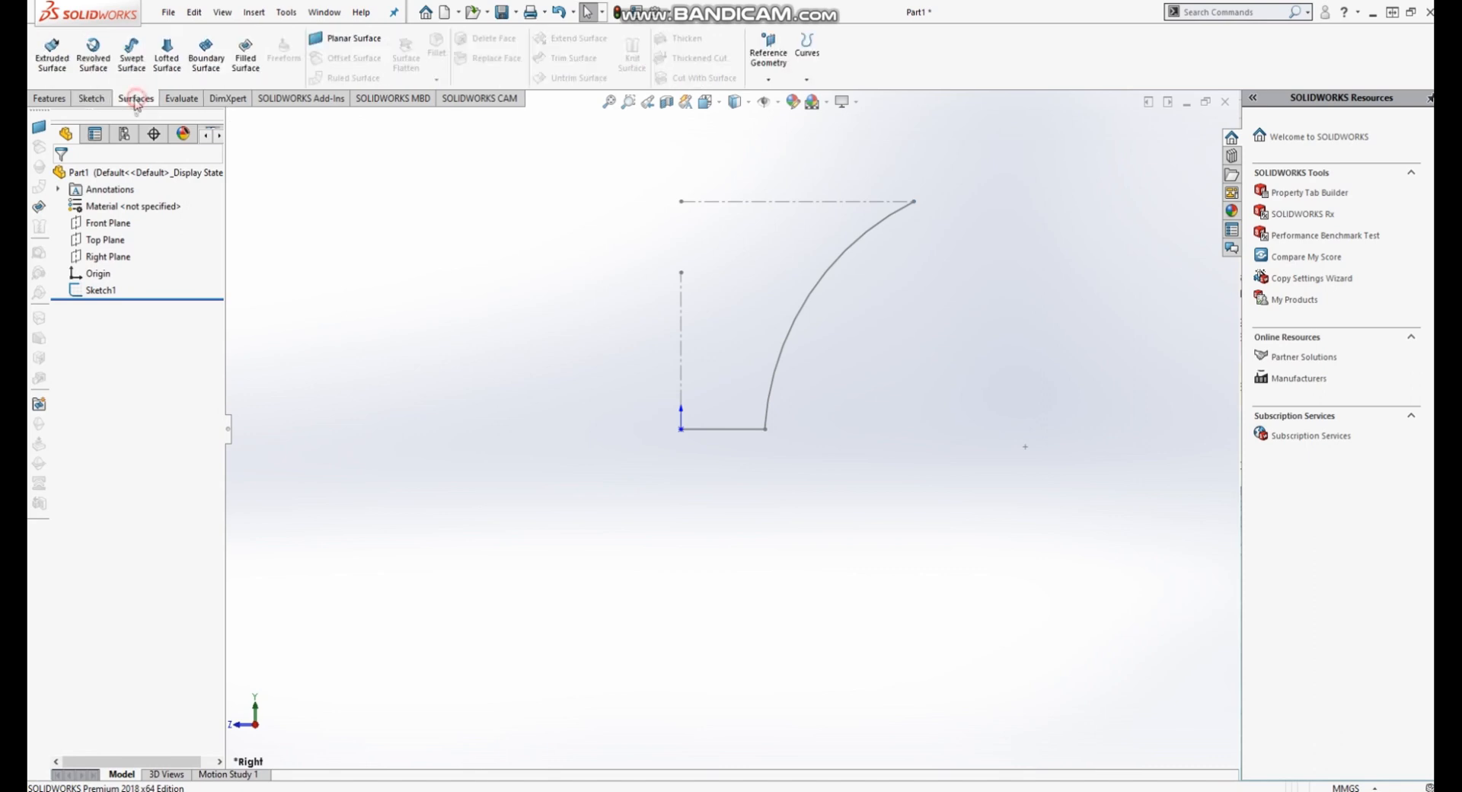
pyautogui.click(90, 65)
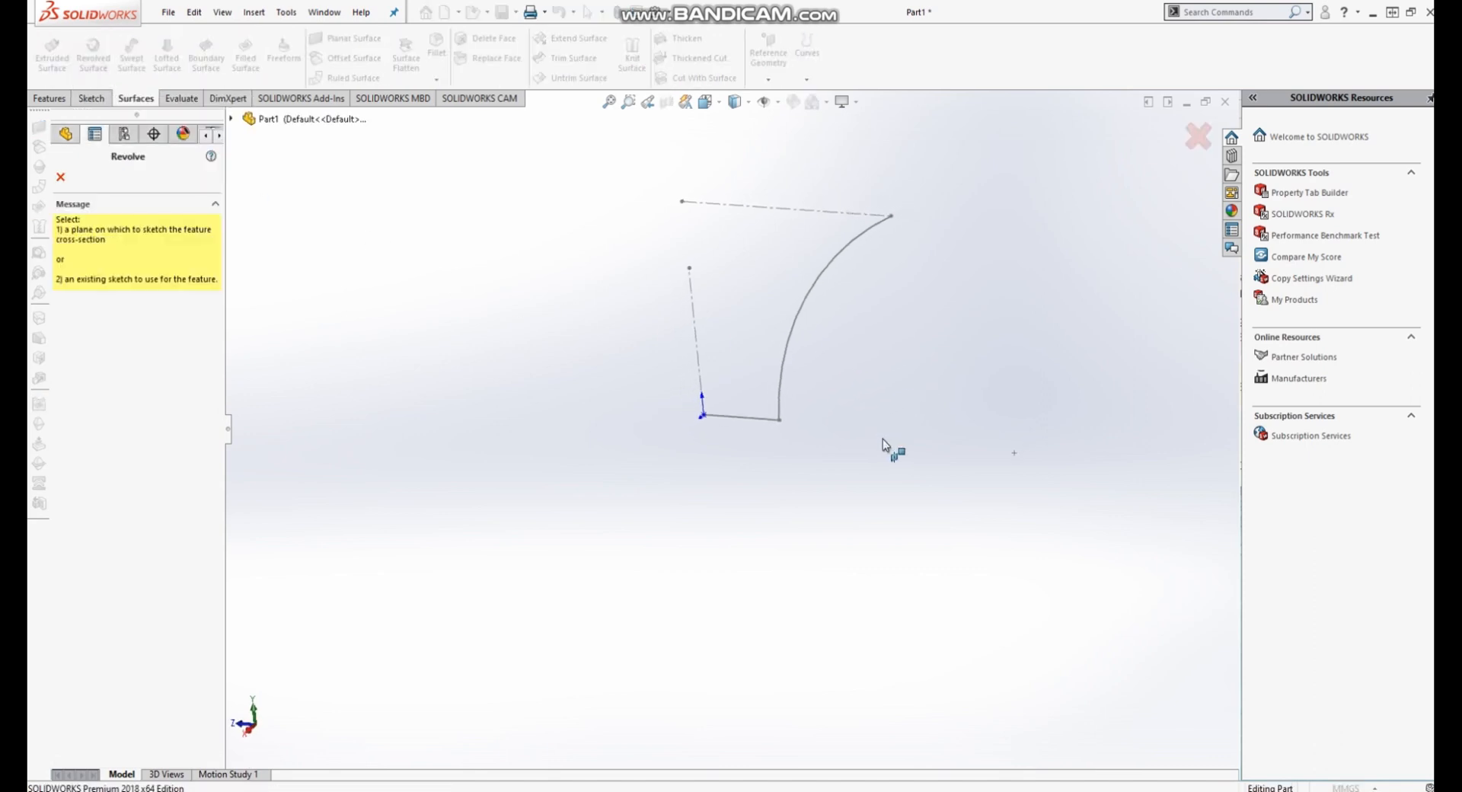
pyautogui.click(695, 305)
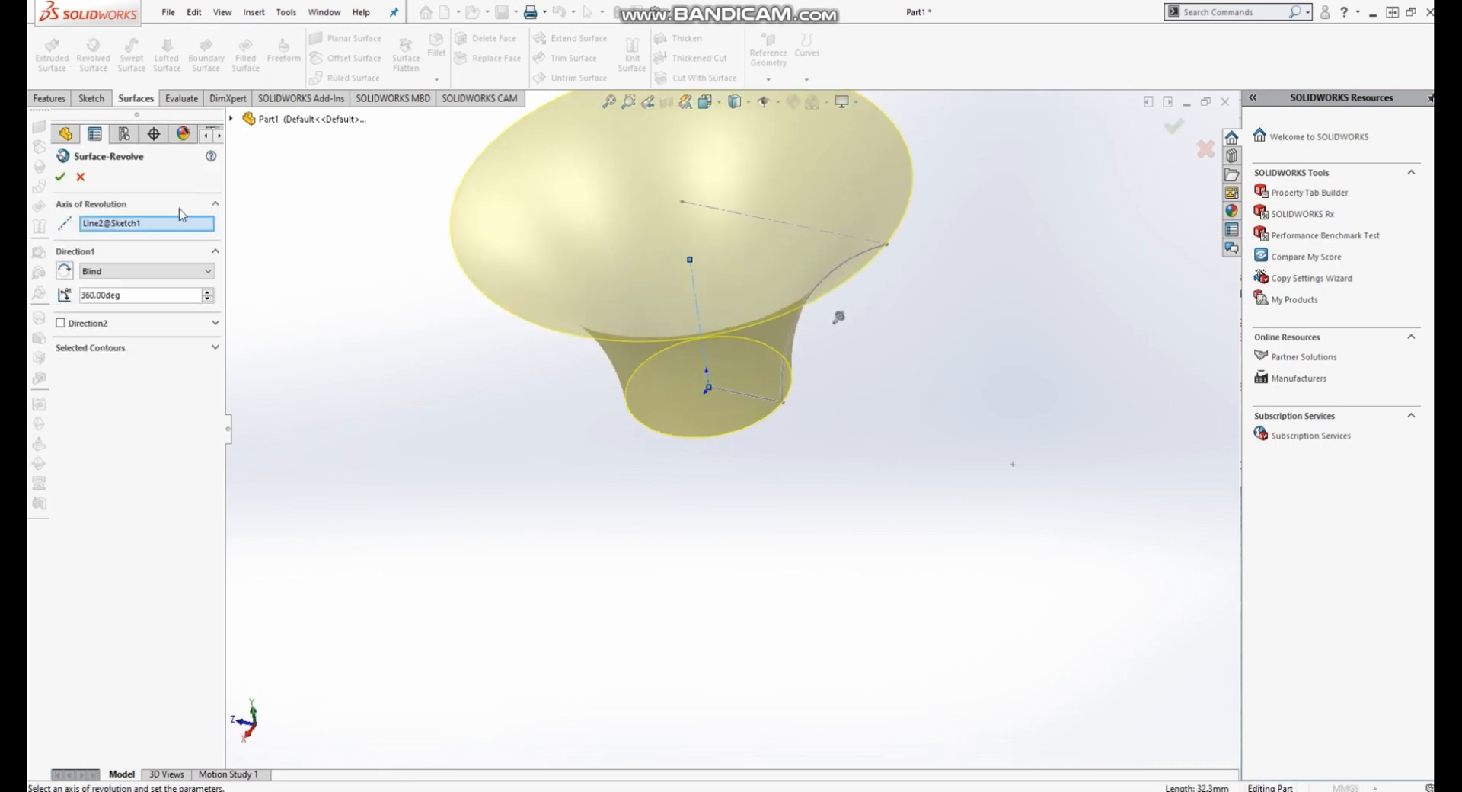
pyautogui.click(59, 178)
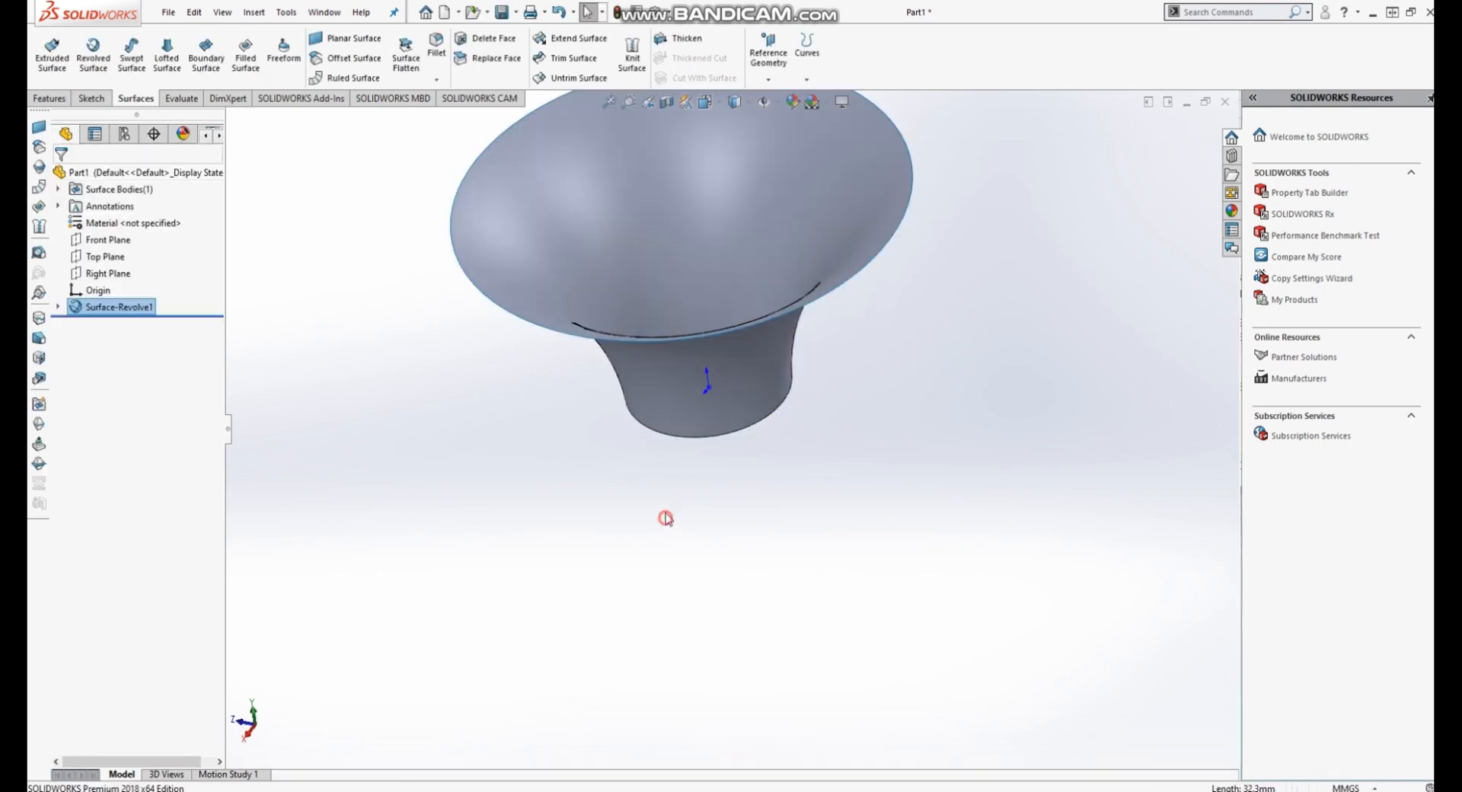
# Examine the revolved surface in the Dimetric and Isometric views and from below and above its rim.
pyautogui.moveTo(665, 512)
pyautogui.mouseDown(button='middle')
pyautogui.moveTo(754, 201)
pyautogui.moveTo(603, 561)
pyautogui.moveTo(654, 320)
pyautogui.mouseUp(button='middle')
pyautogui.click(608, 101)
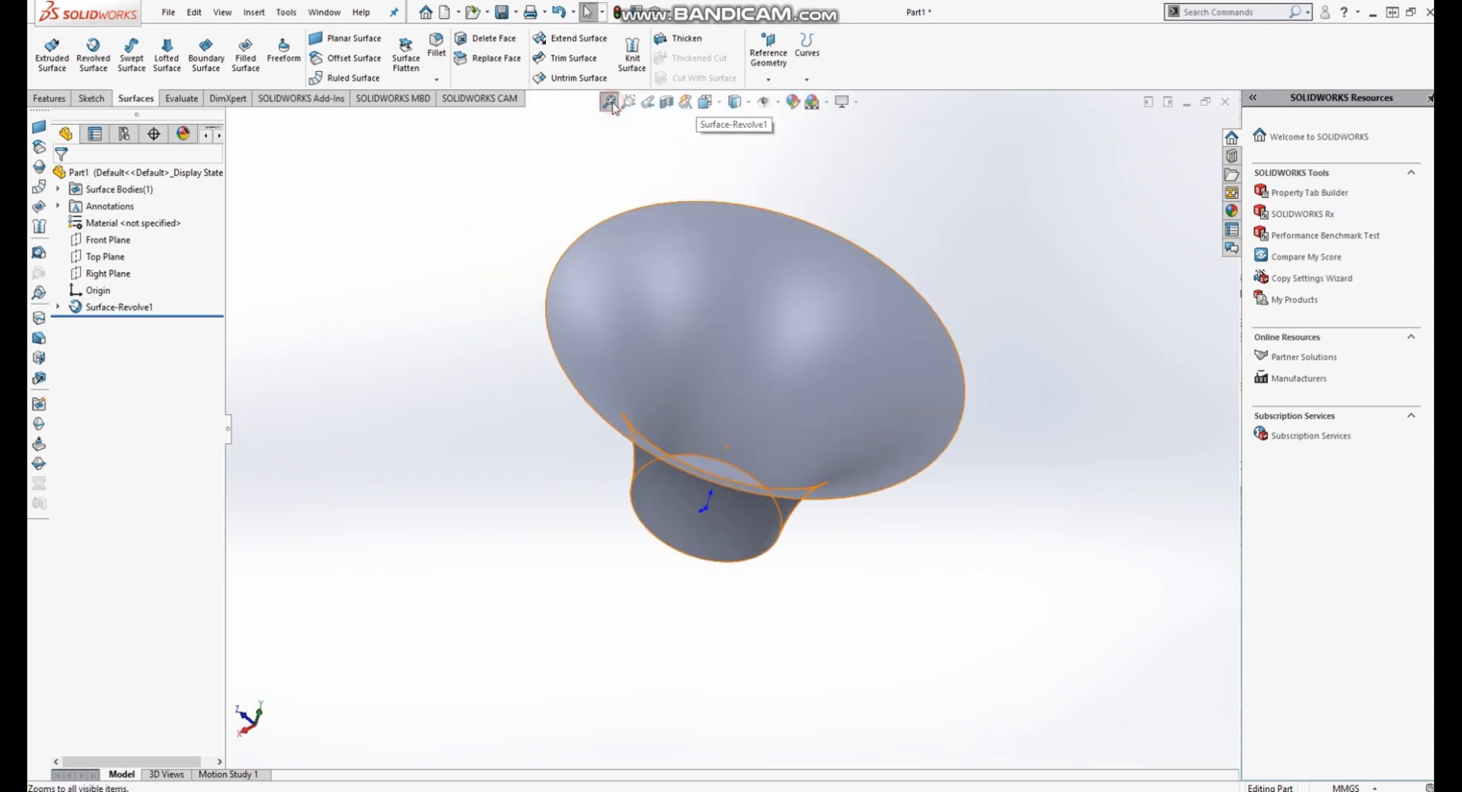
pyautogui.click(718, 104)
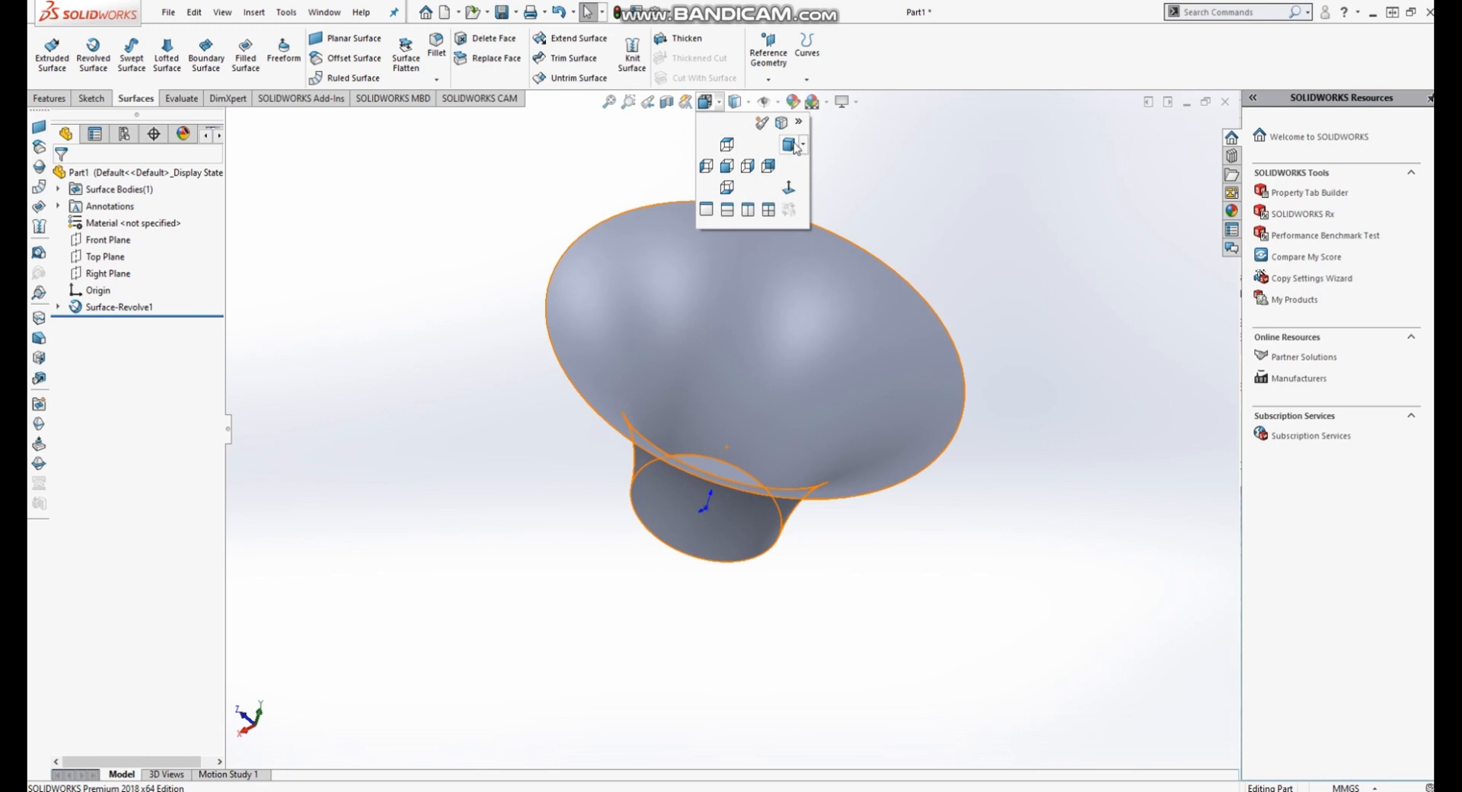
pyautogui.click(790, 145)
pyautogui.click(736, 101)
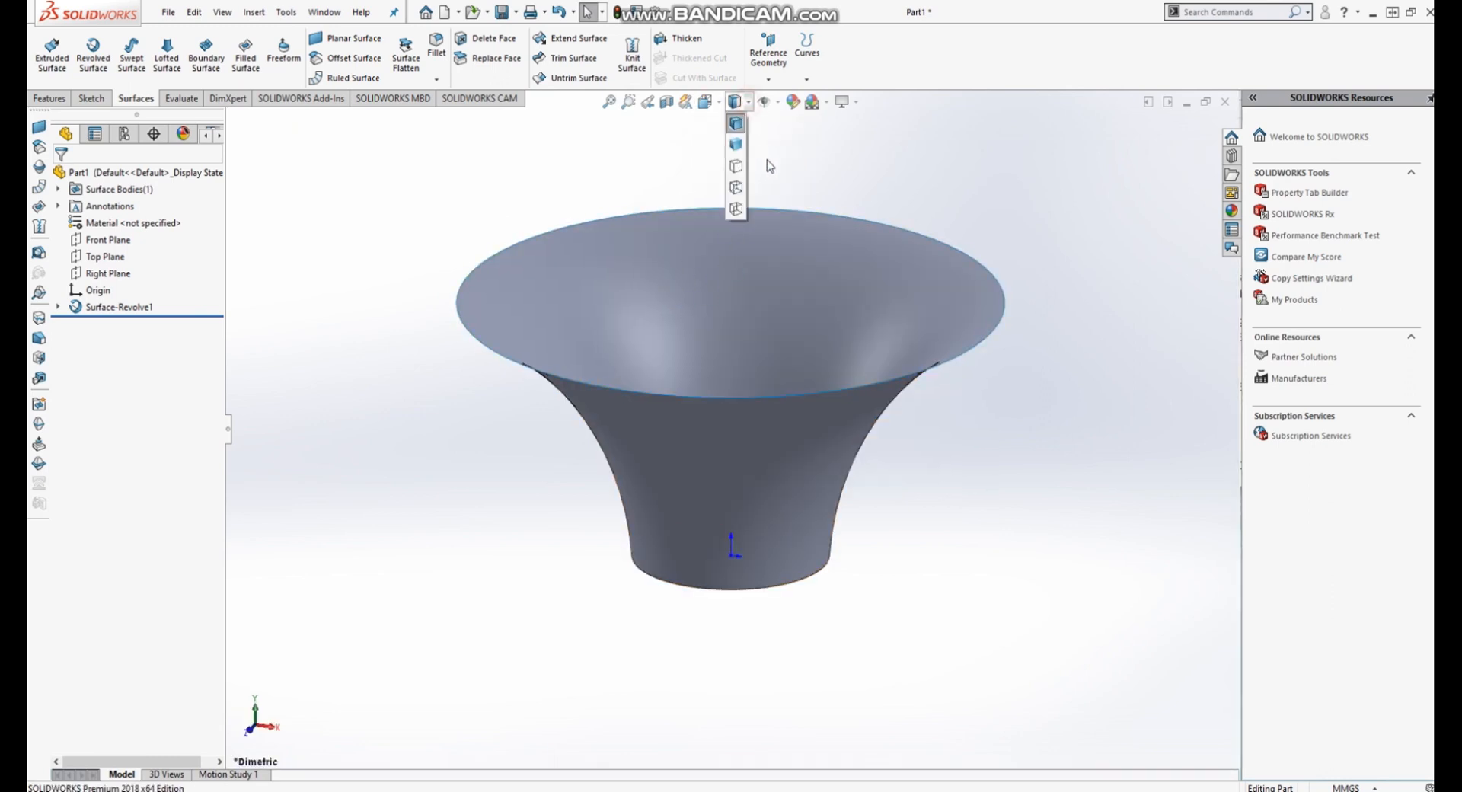
pyautogui.click(707, 101)
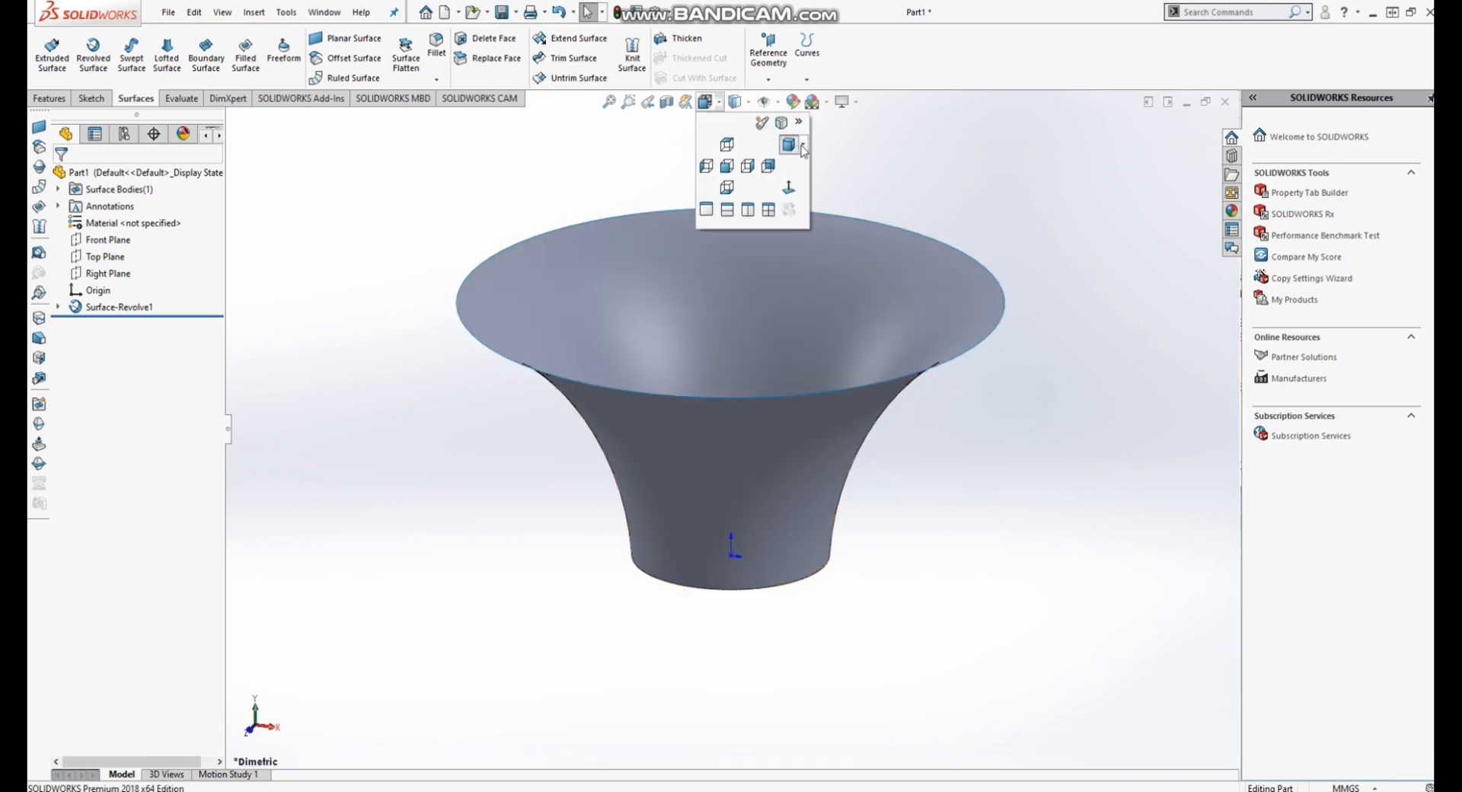
pyautogui.click(803, 150)
pyautogui.click(830, 157)
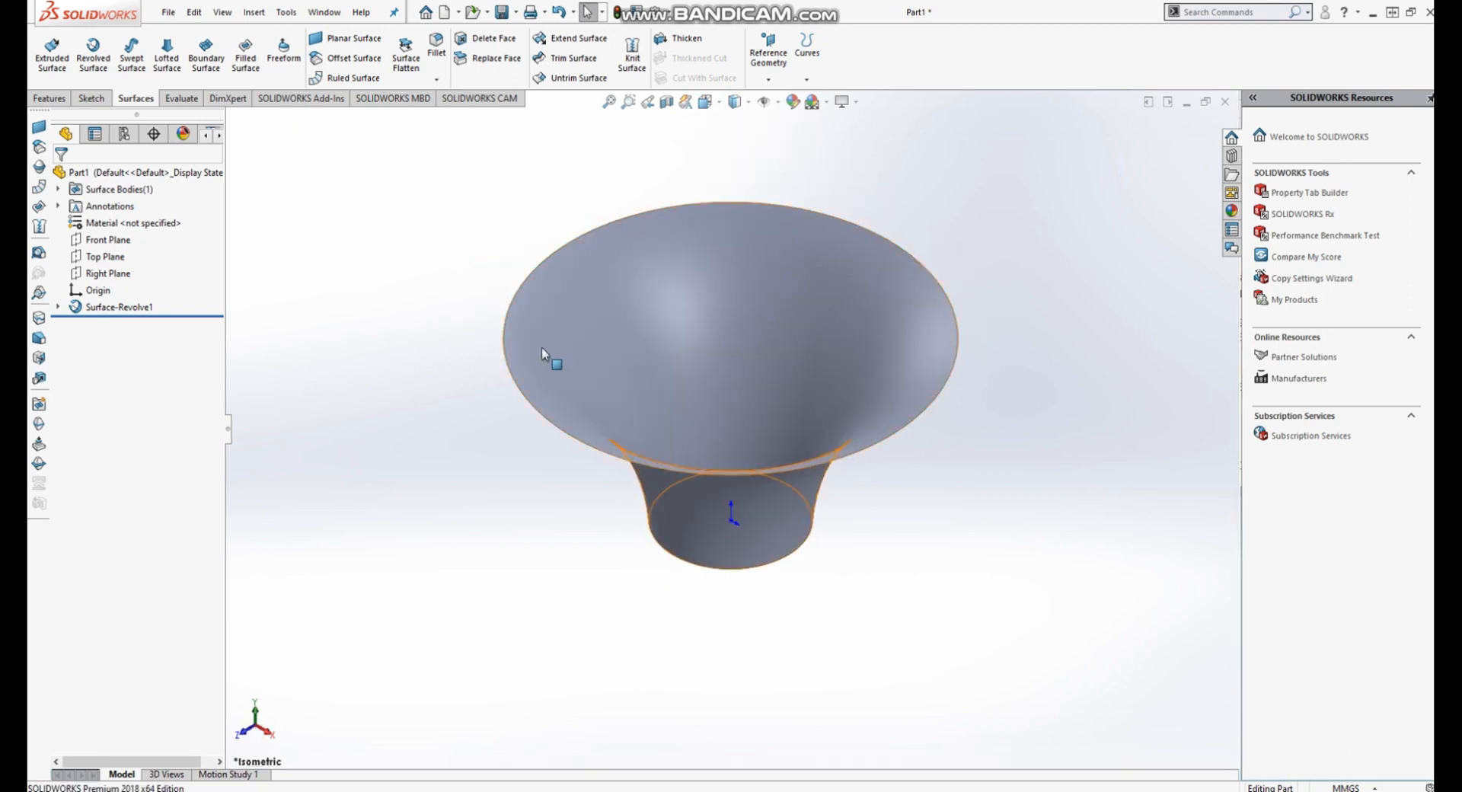
pyautogui.moveTo(434, 359); pyautogui.dragTo(447, 276, button='middle')
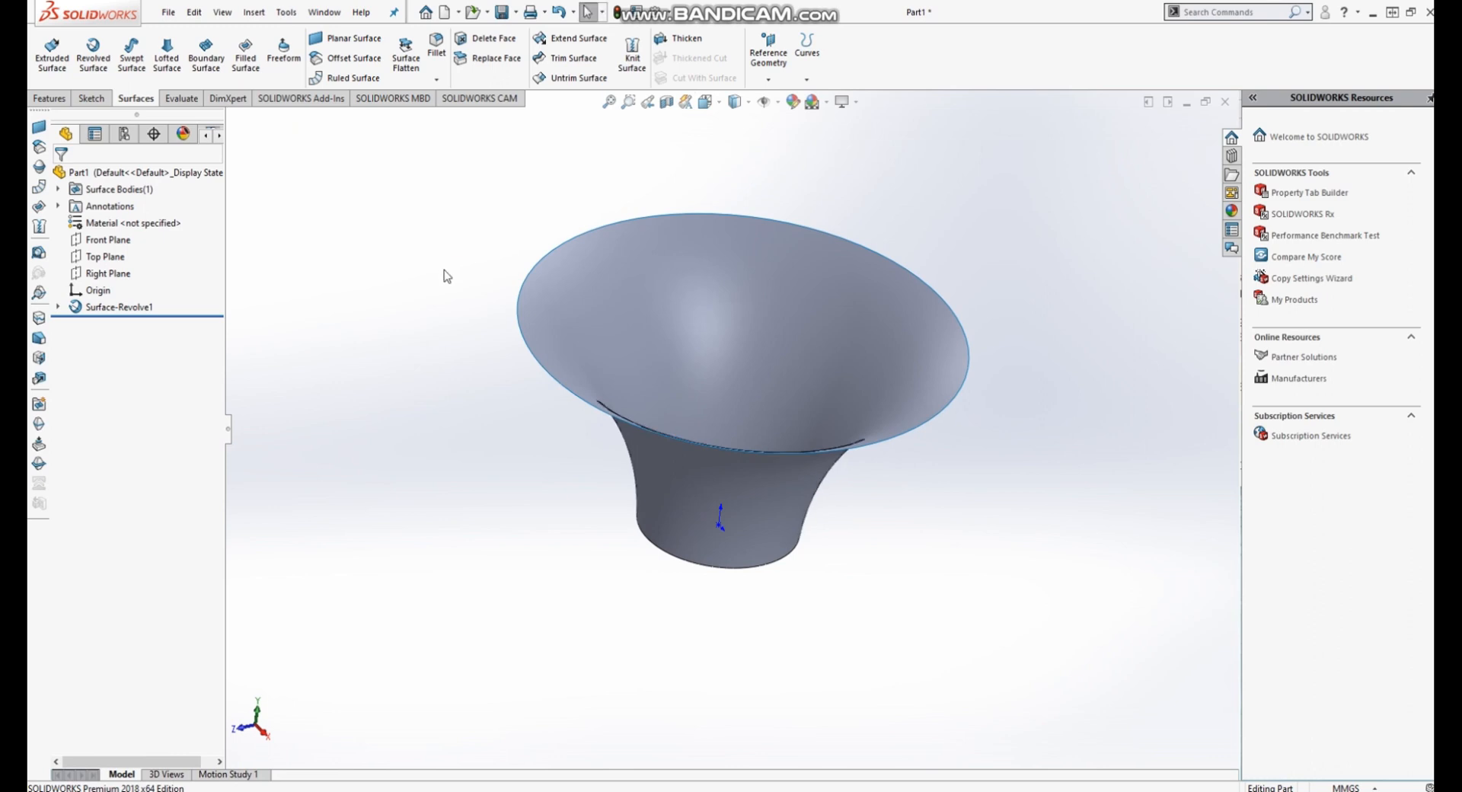
# Save the part as "Variable cone" in the Toolpath folder.
pyautogui.click(168, 13)
pyautogui.click(196, 164)
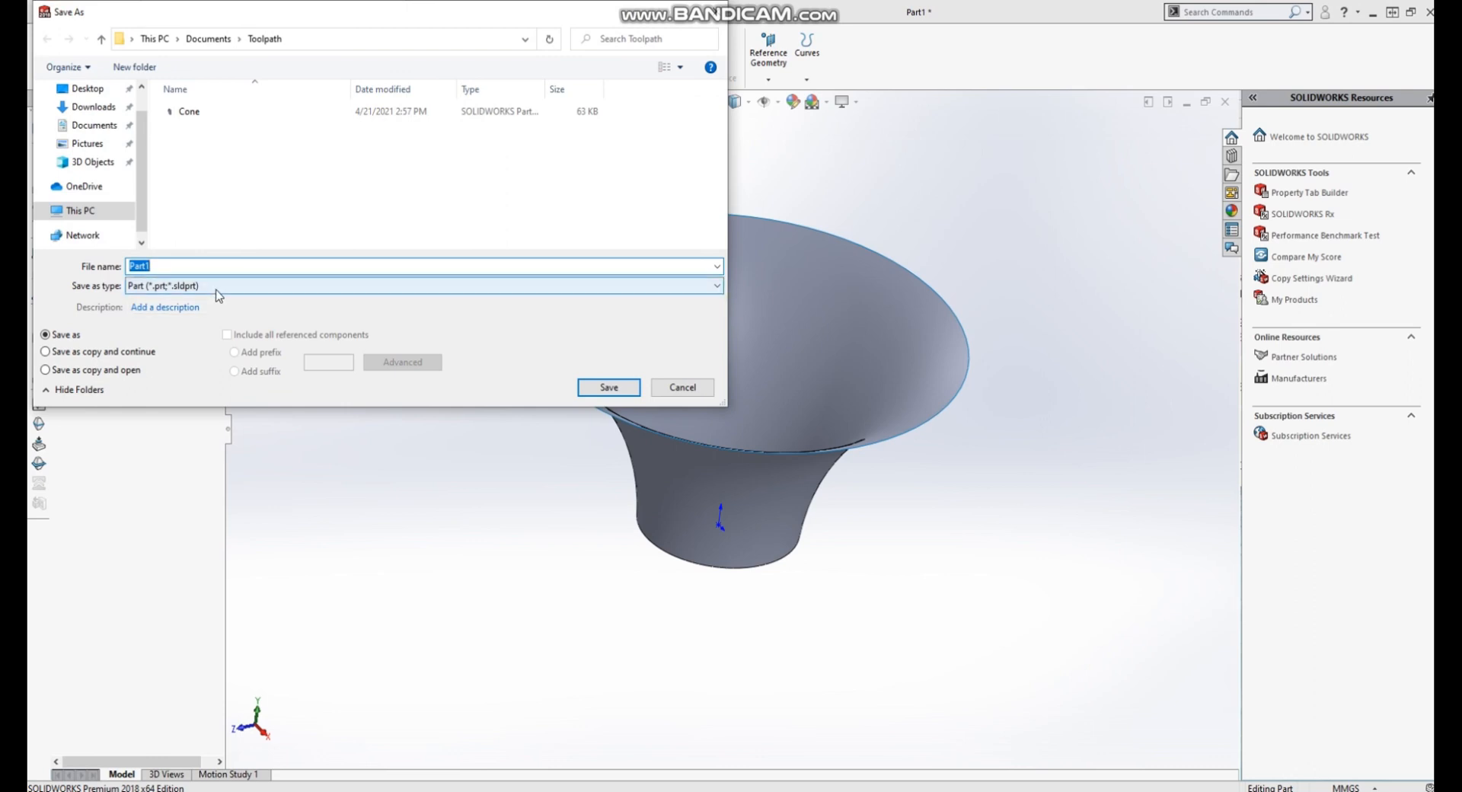
pyautogui.write('Variab')
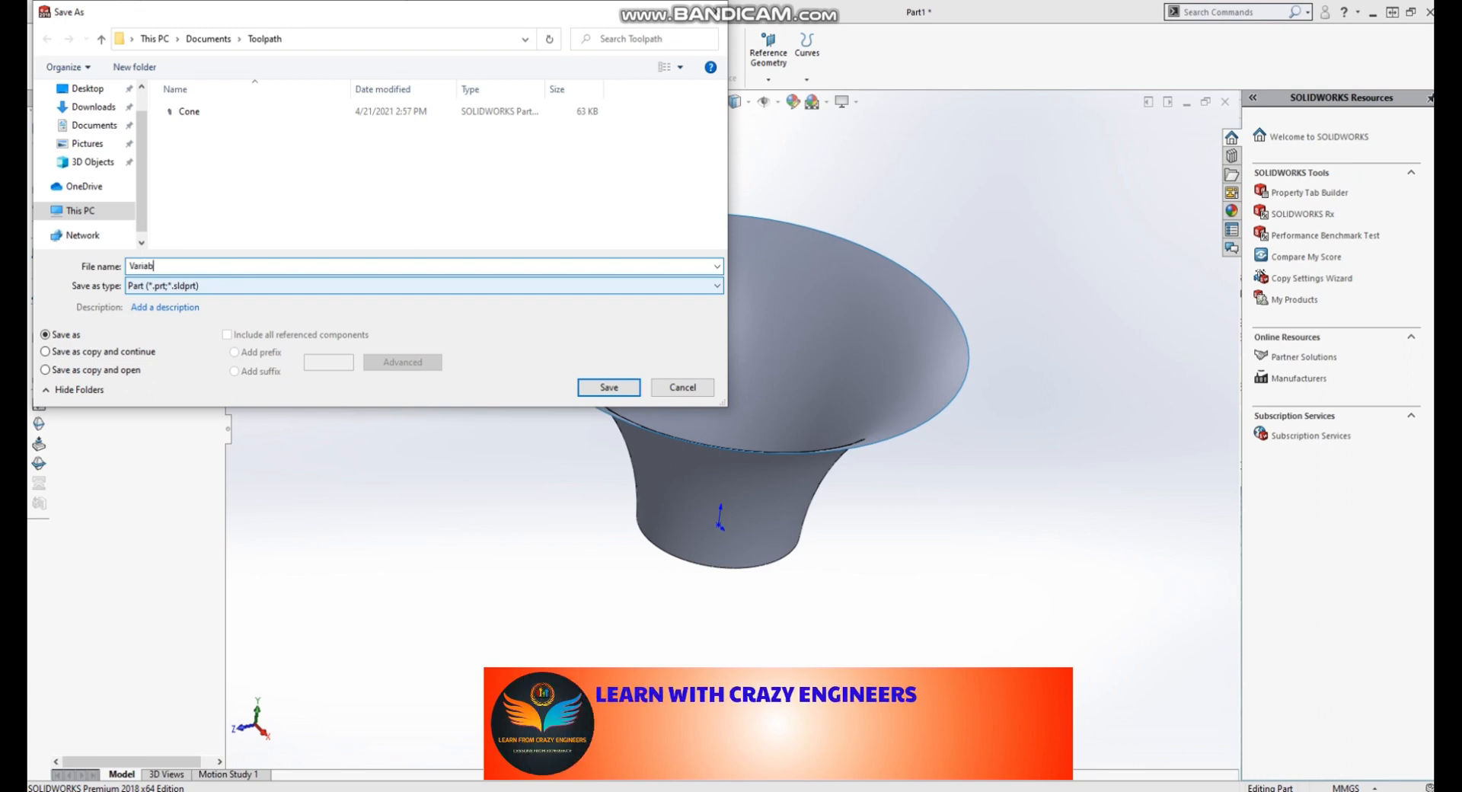
pyautogui.write('le cone')
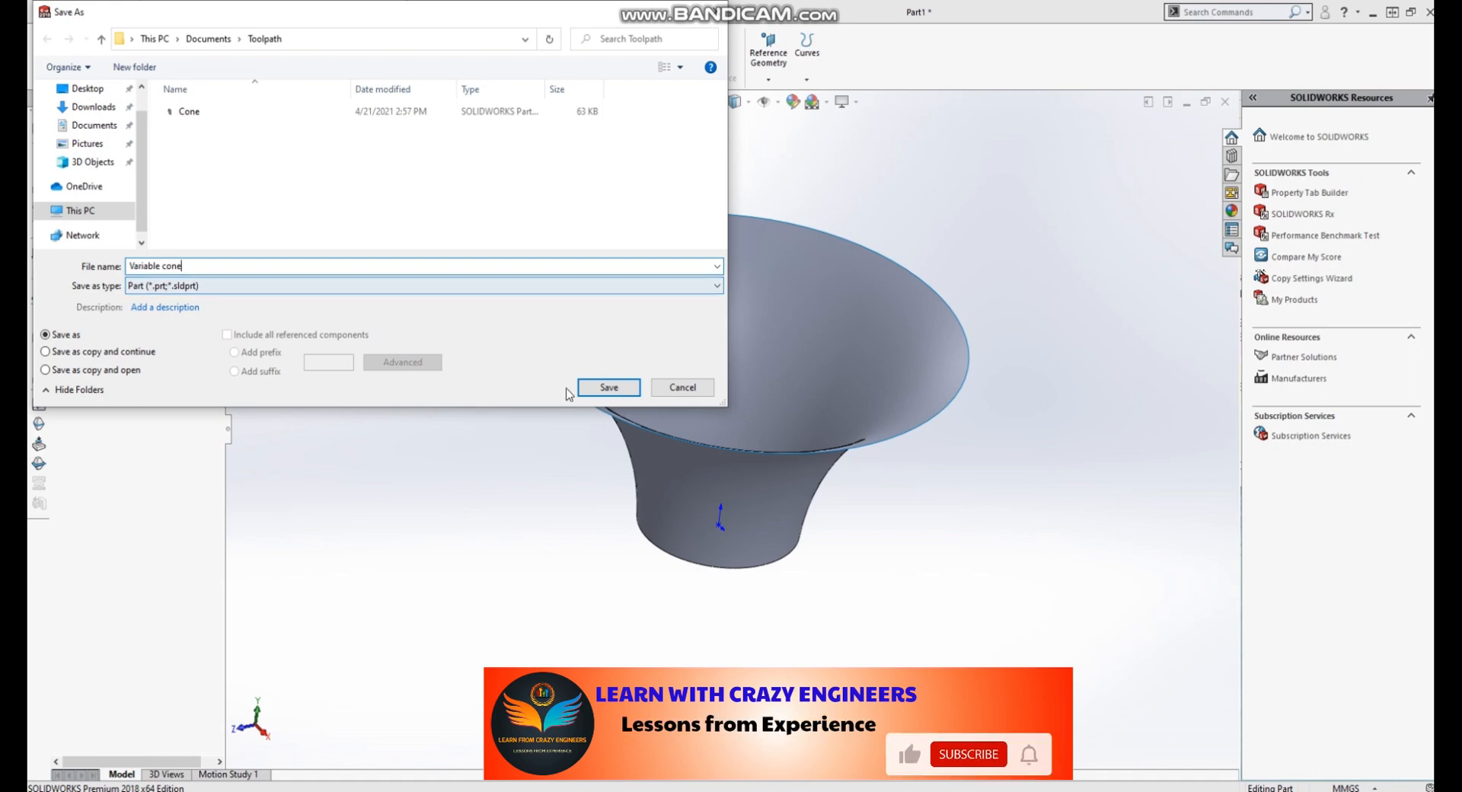
pyautogui.click(597, 389)
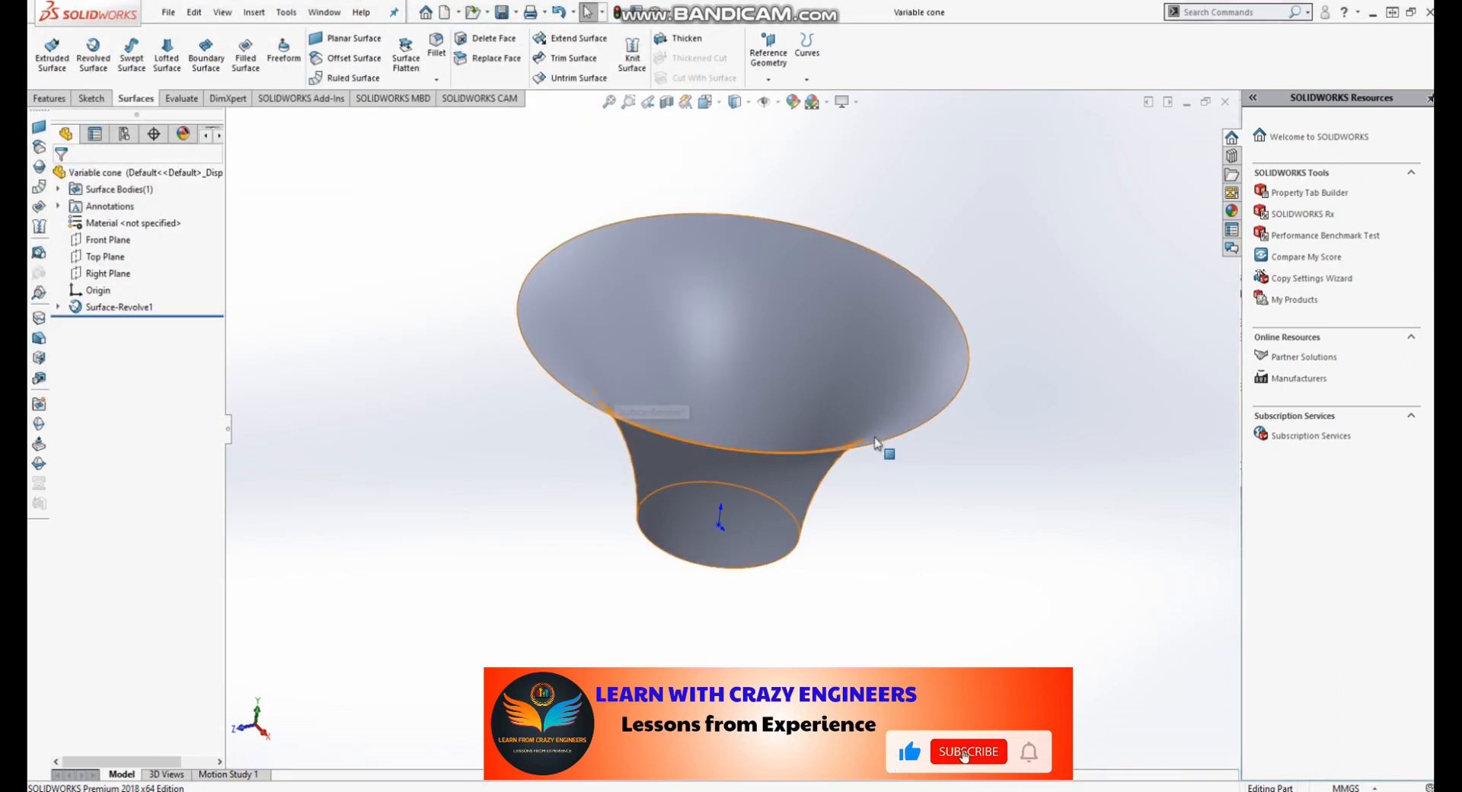
# Export the part as a STEP AP203 file named "Variable cone" in the Toolpath folder.
pyautogui.click(169, 12)
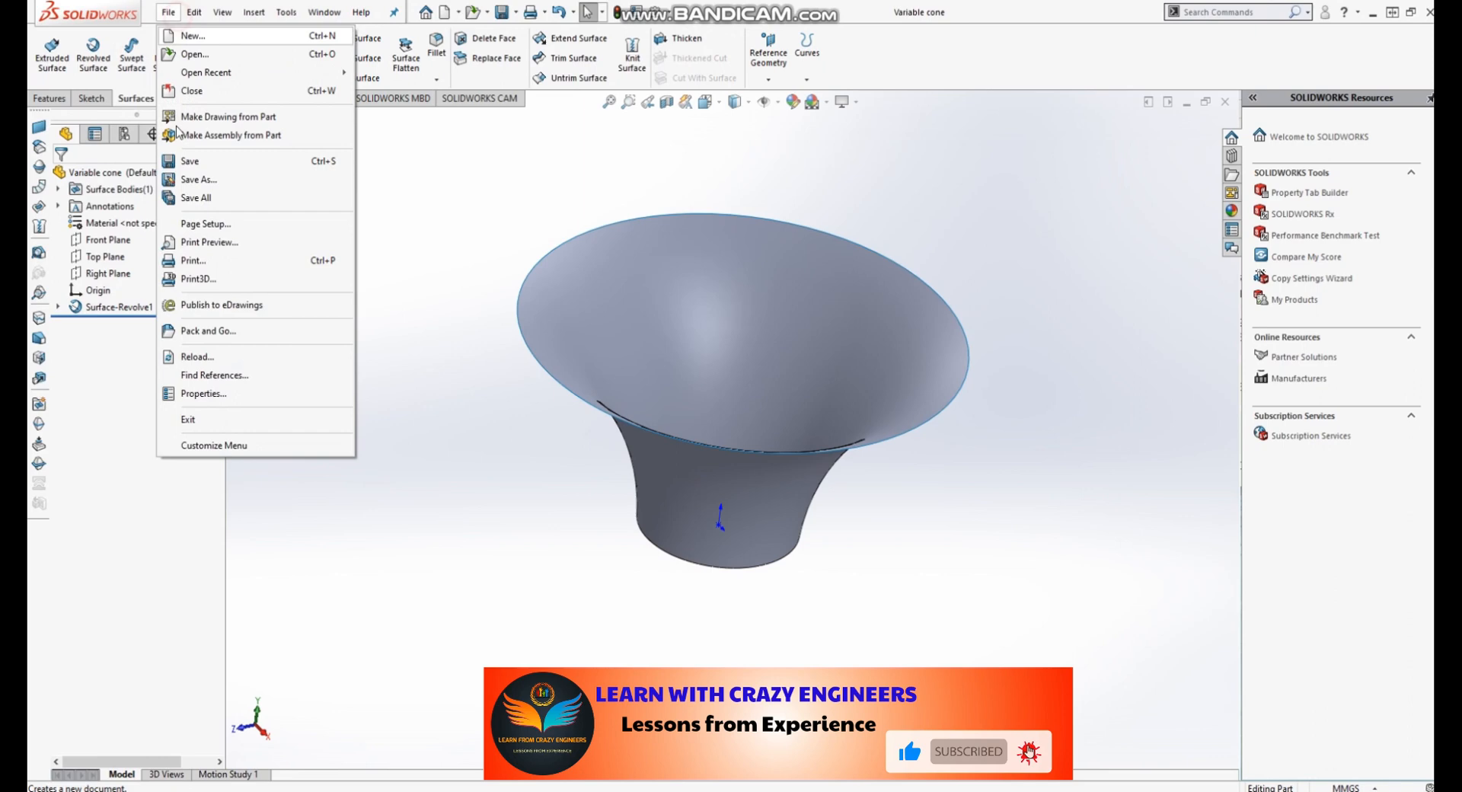
pyautogui.click(198, 179)
pyautogui.click(242, 292)
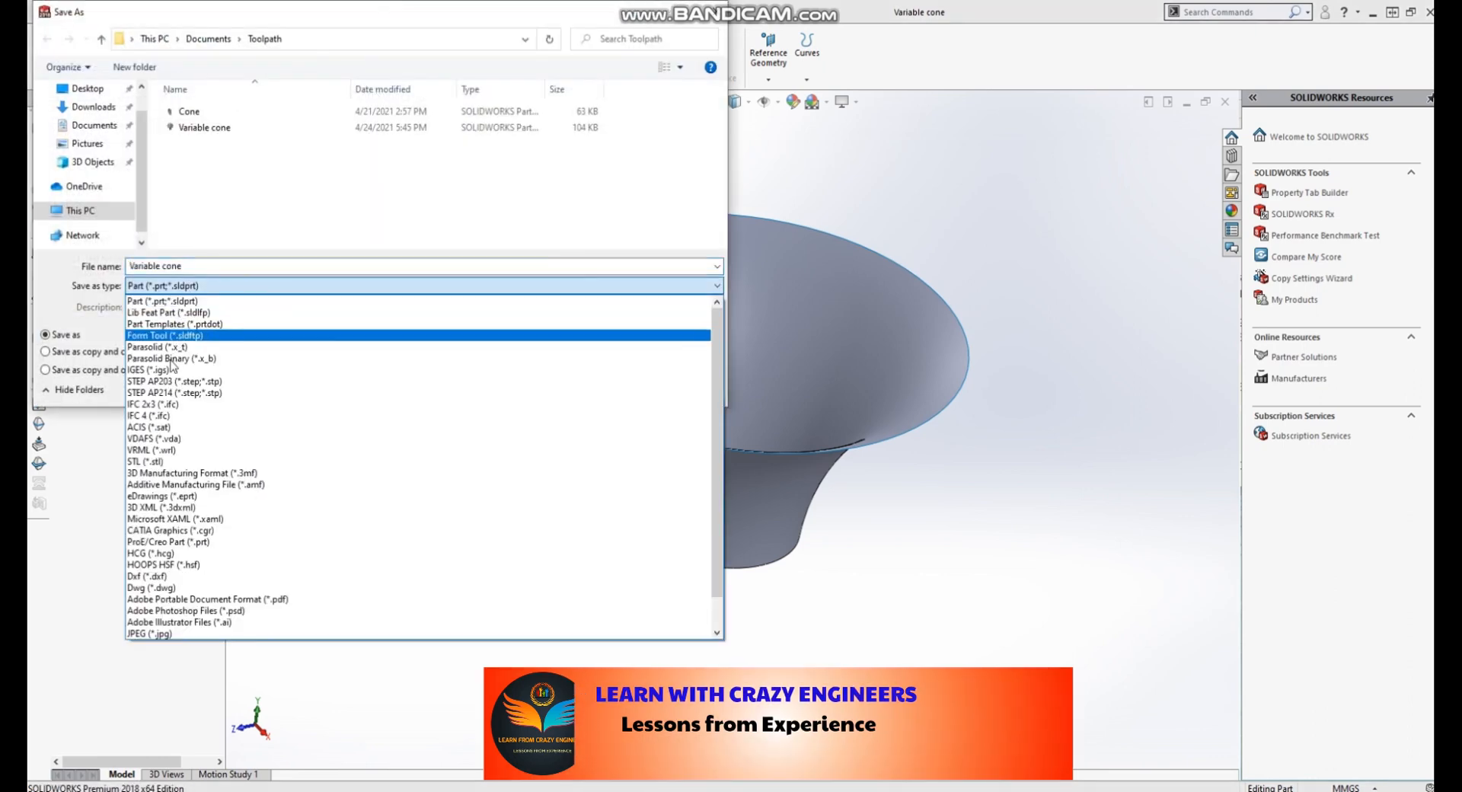
pyautogui.click(169, 376)
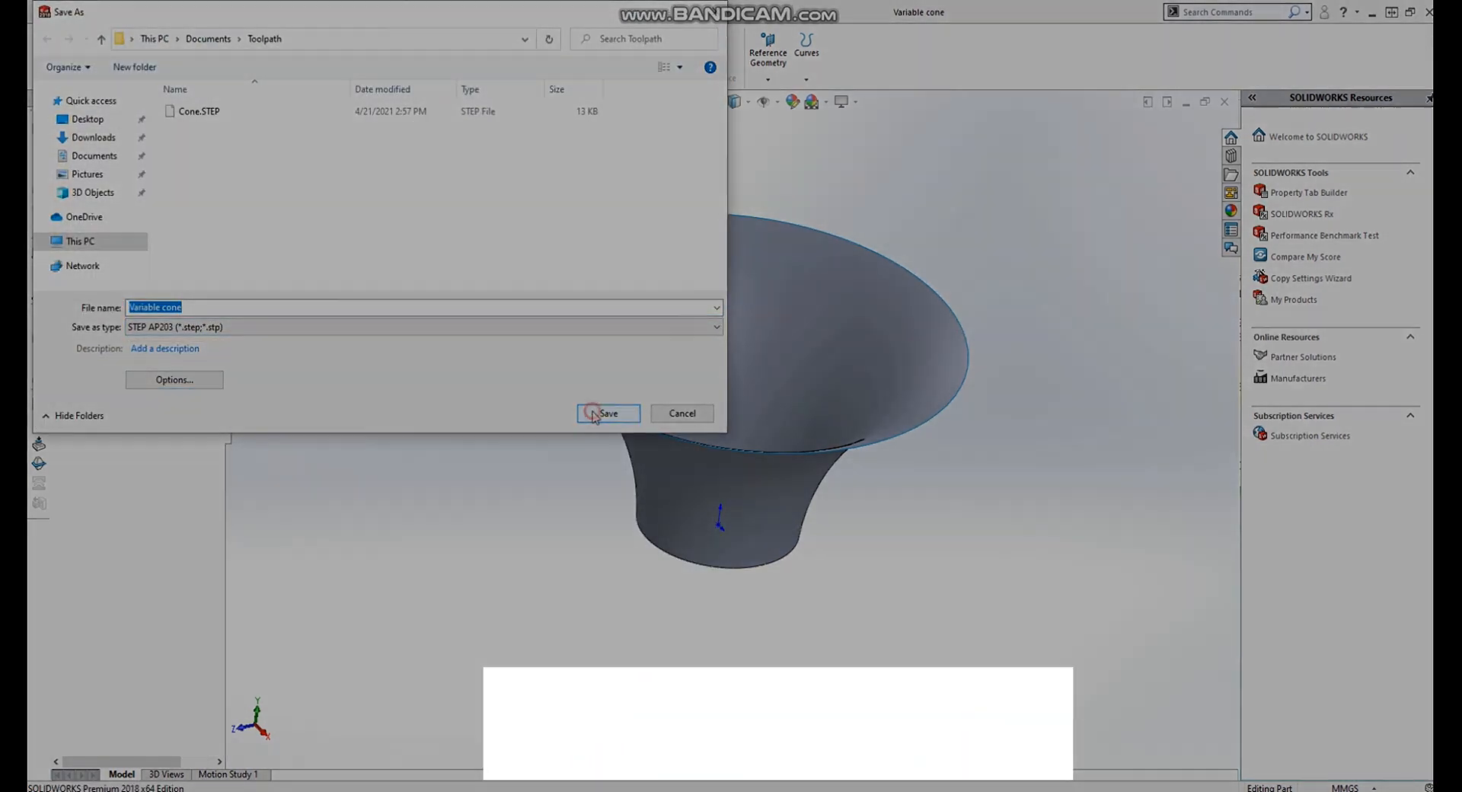
pyautogui.click(598, 411)
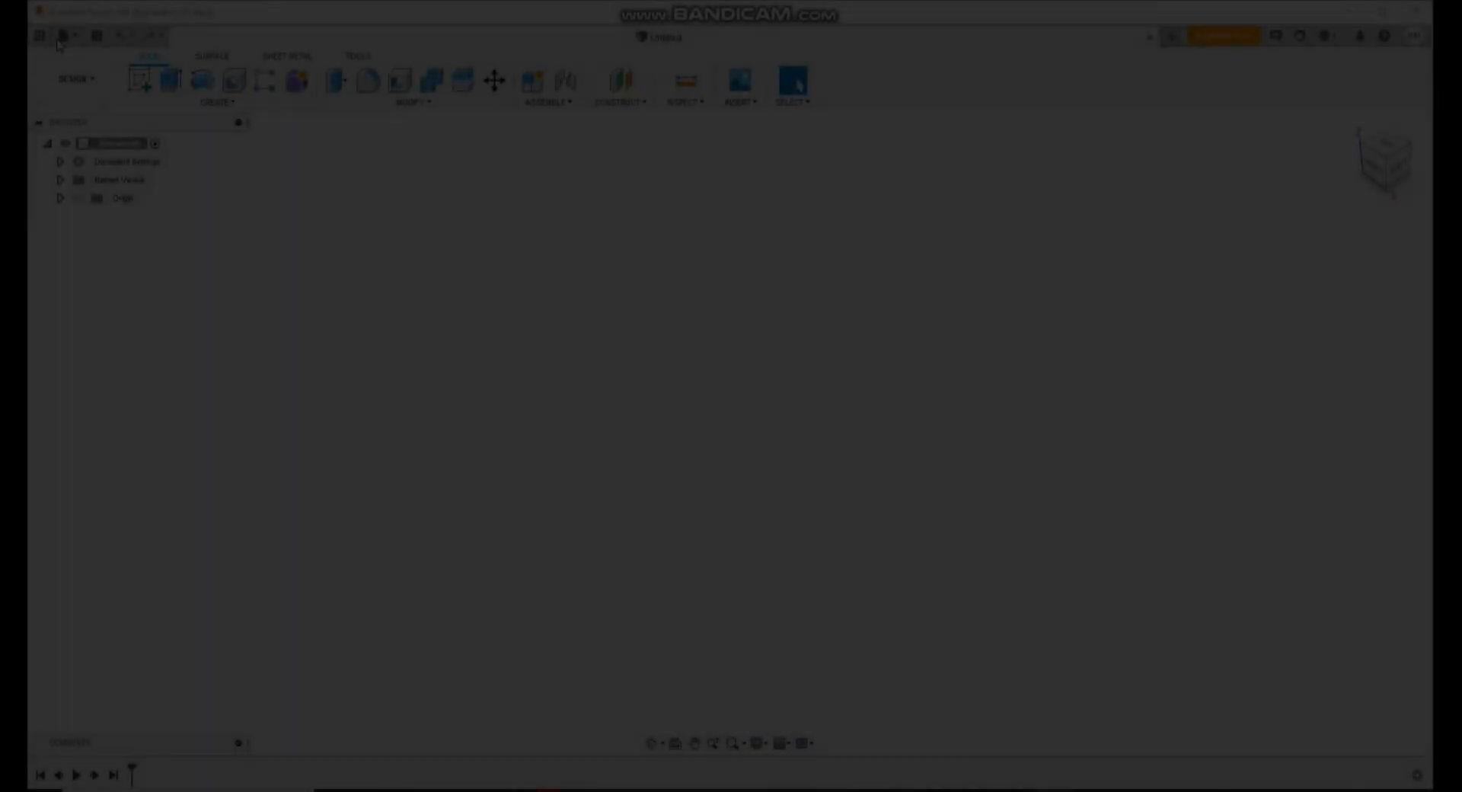
# Switch to Autodesk Fusion 360 and open Variable cone.STEP from the computer's Toolpath folder.
pyautogui.click(67, 36)
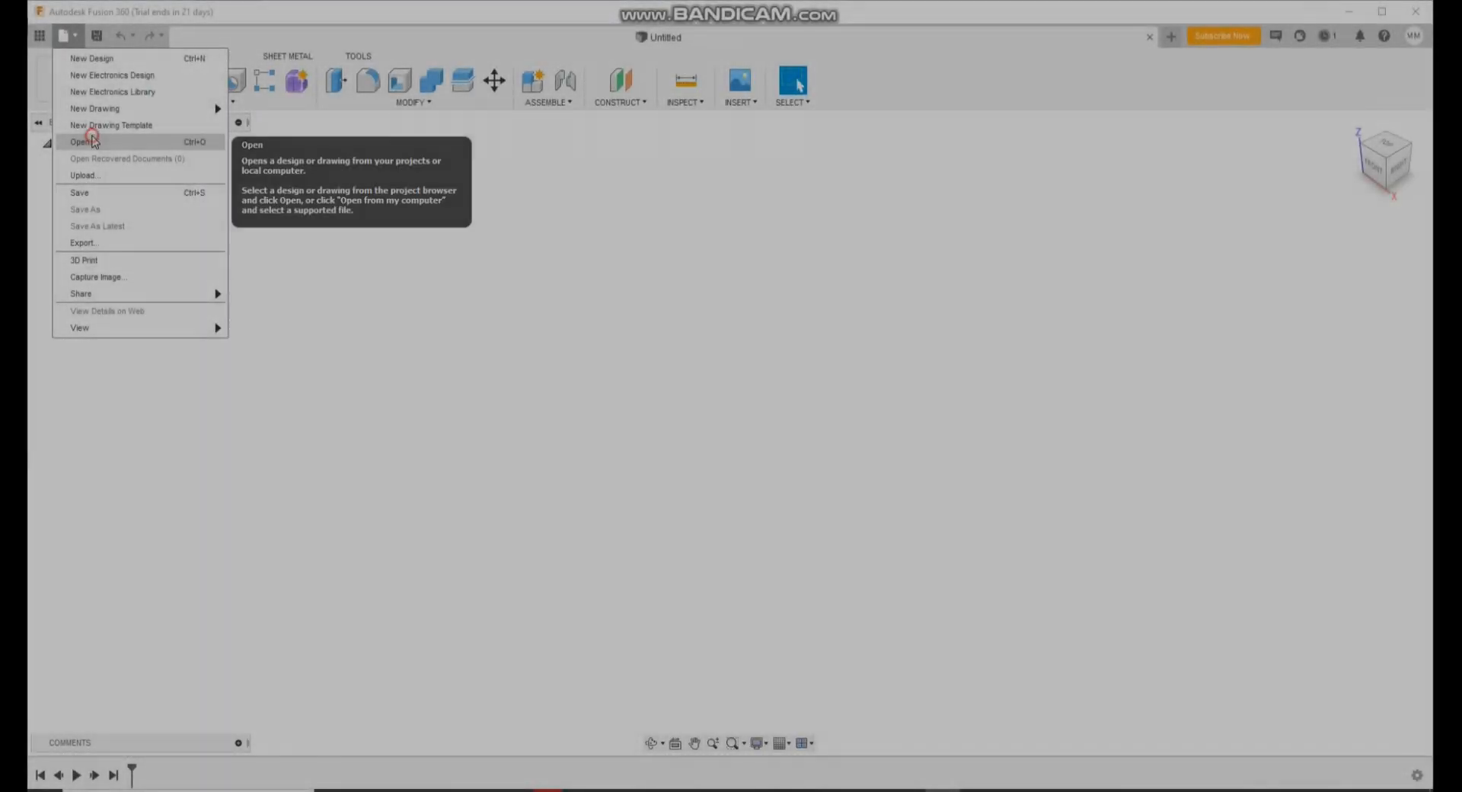
pyautogui.click(83, 142)
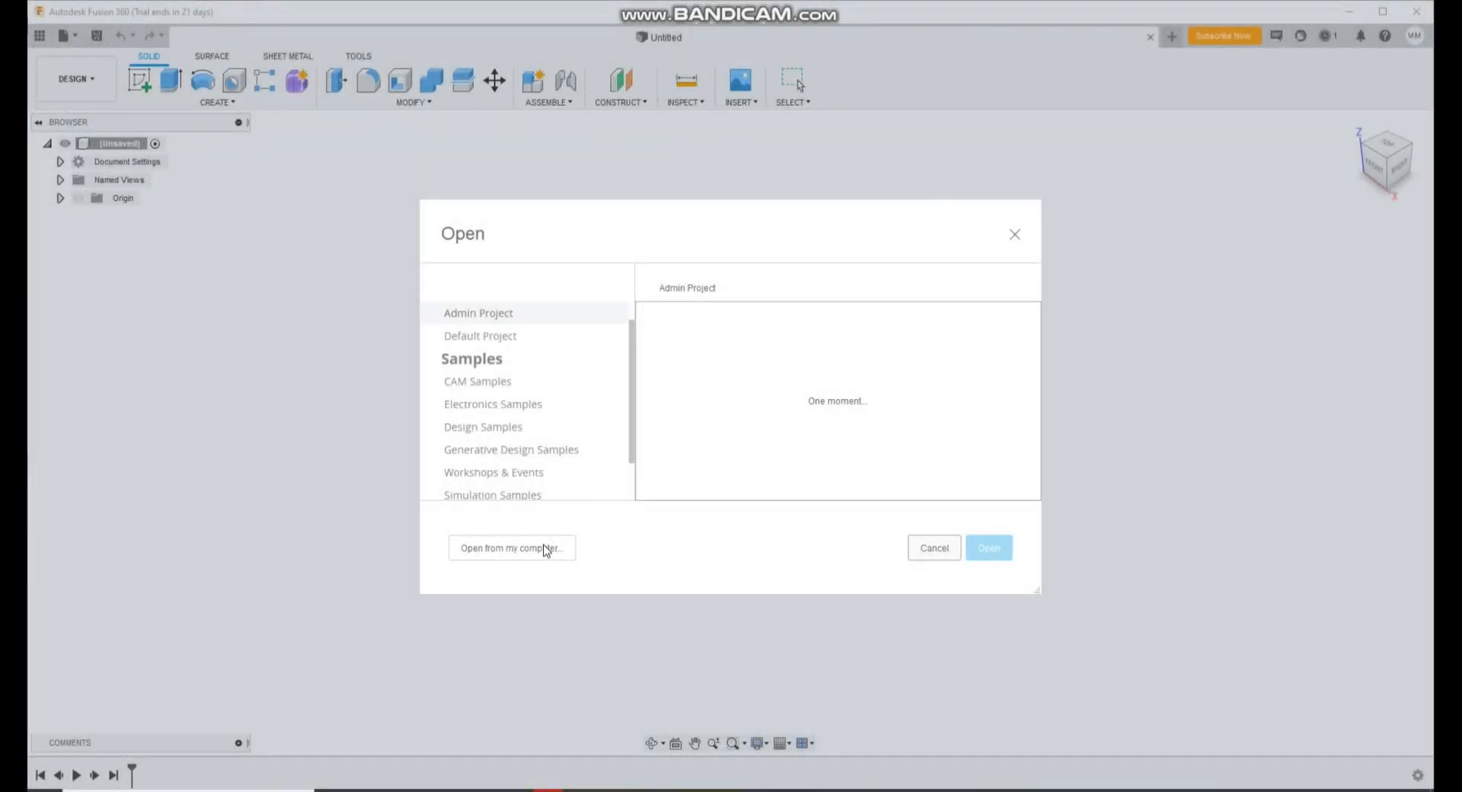
pyautogui.click(545, 550)
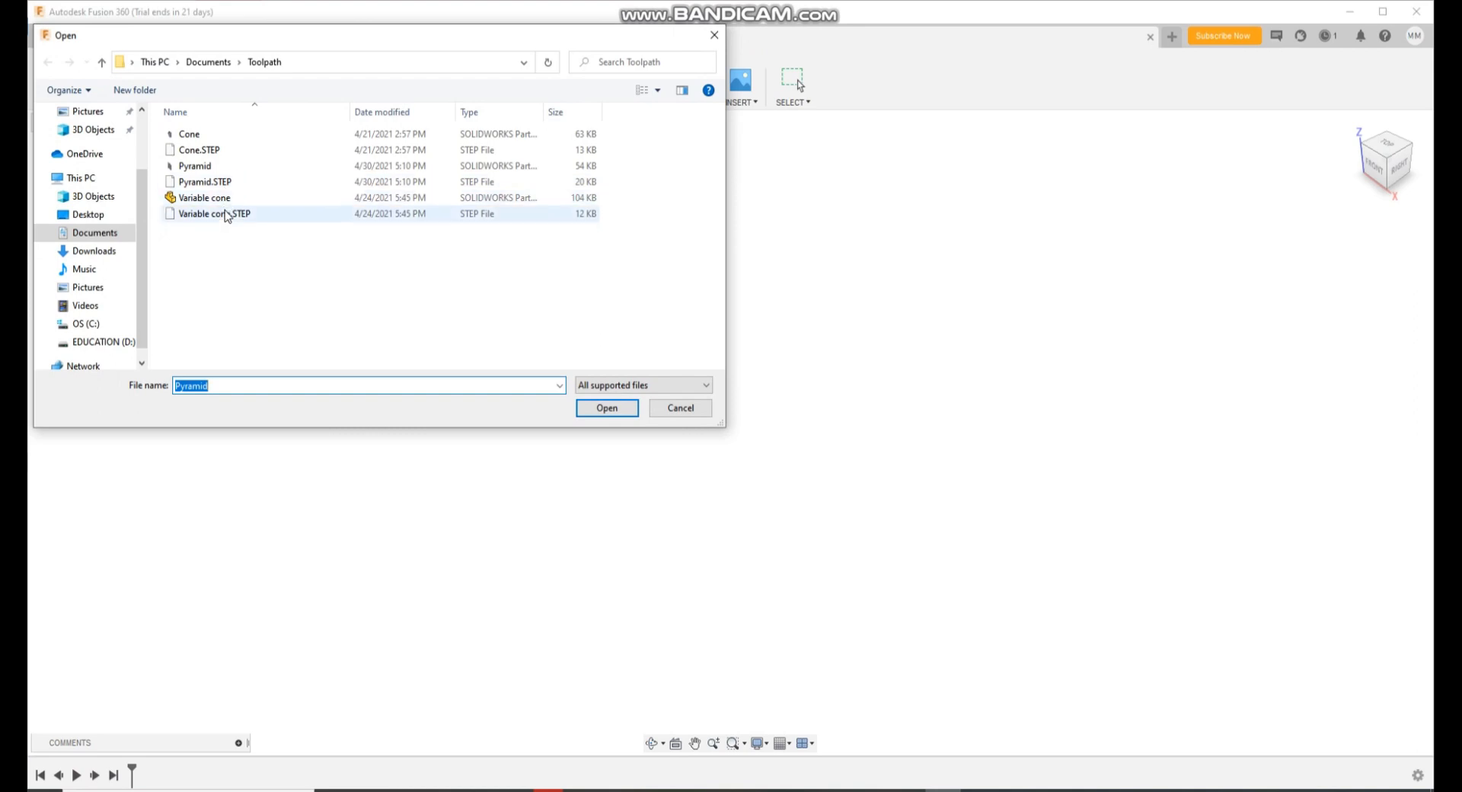
pyautogui.doubleClick(227, 215)
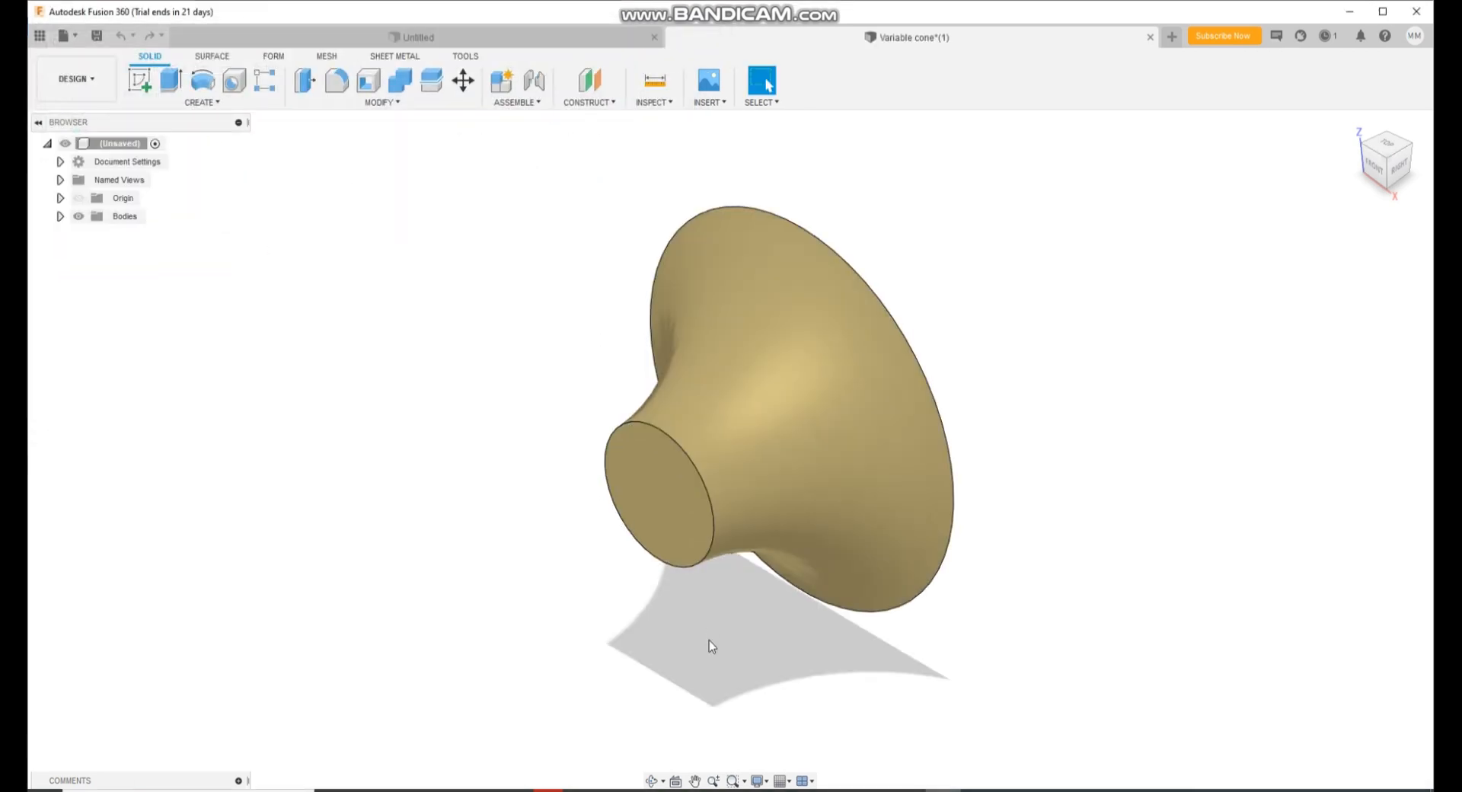
# Switch to the Manufacture workspace and start a new milling setup for the imported cone body.
pyautogui.click(1376, 168)
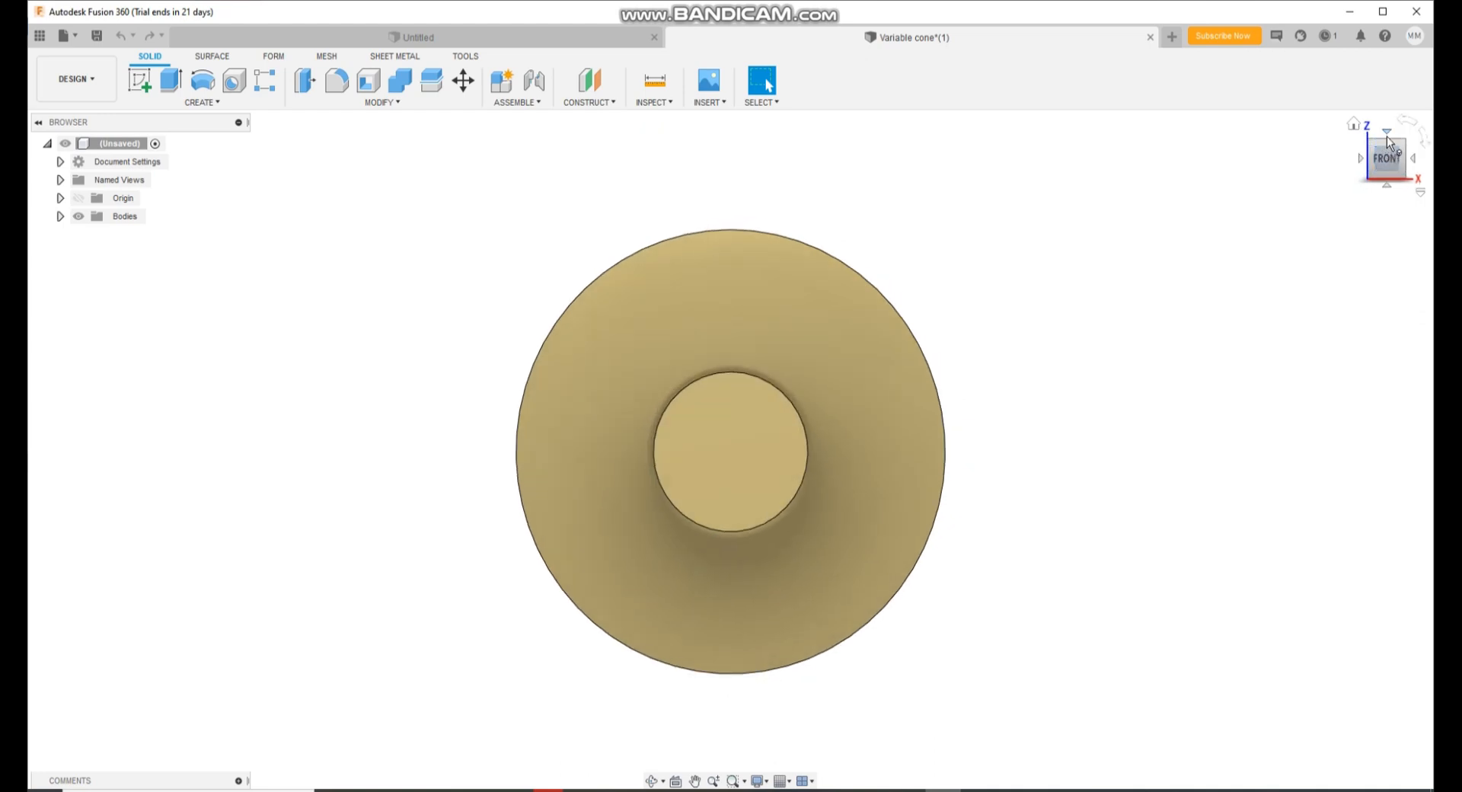
pyautogui.click(1414, 124)
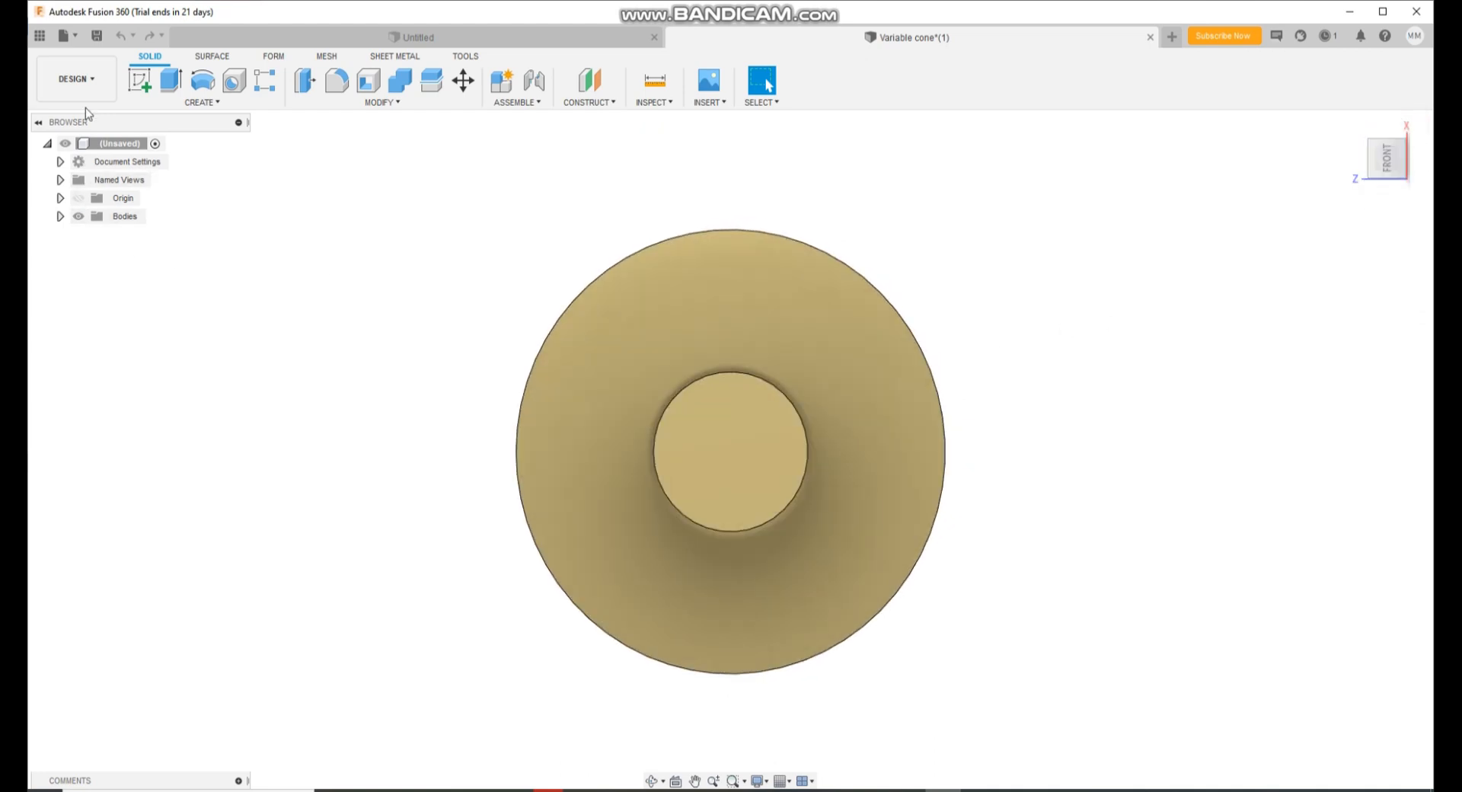
pyautogui.click(80, 84)
pyautogui.click(92, 248)
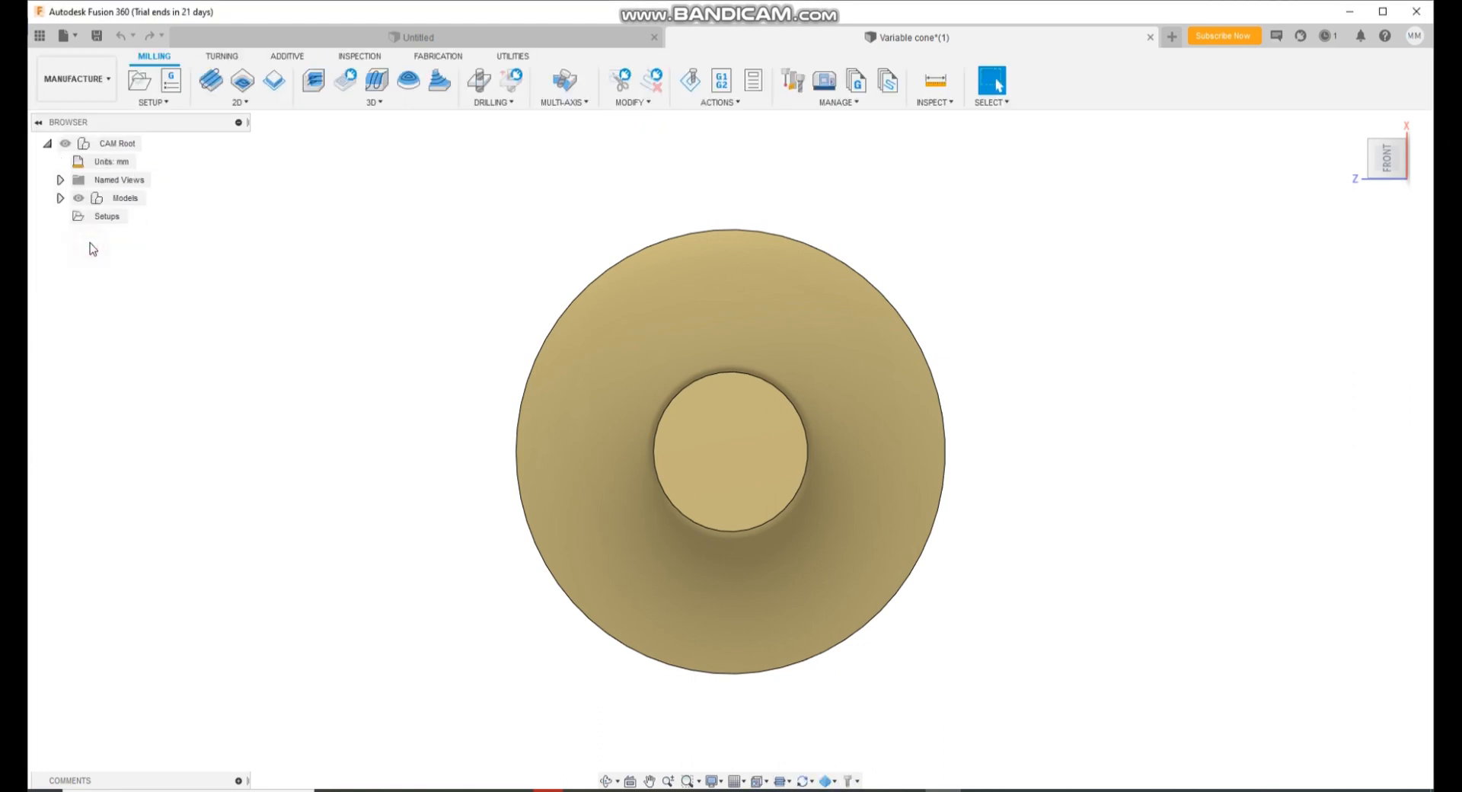
pyautogui.click(139, 82)
pyautogui.click(607, 780)
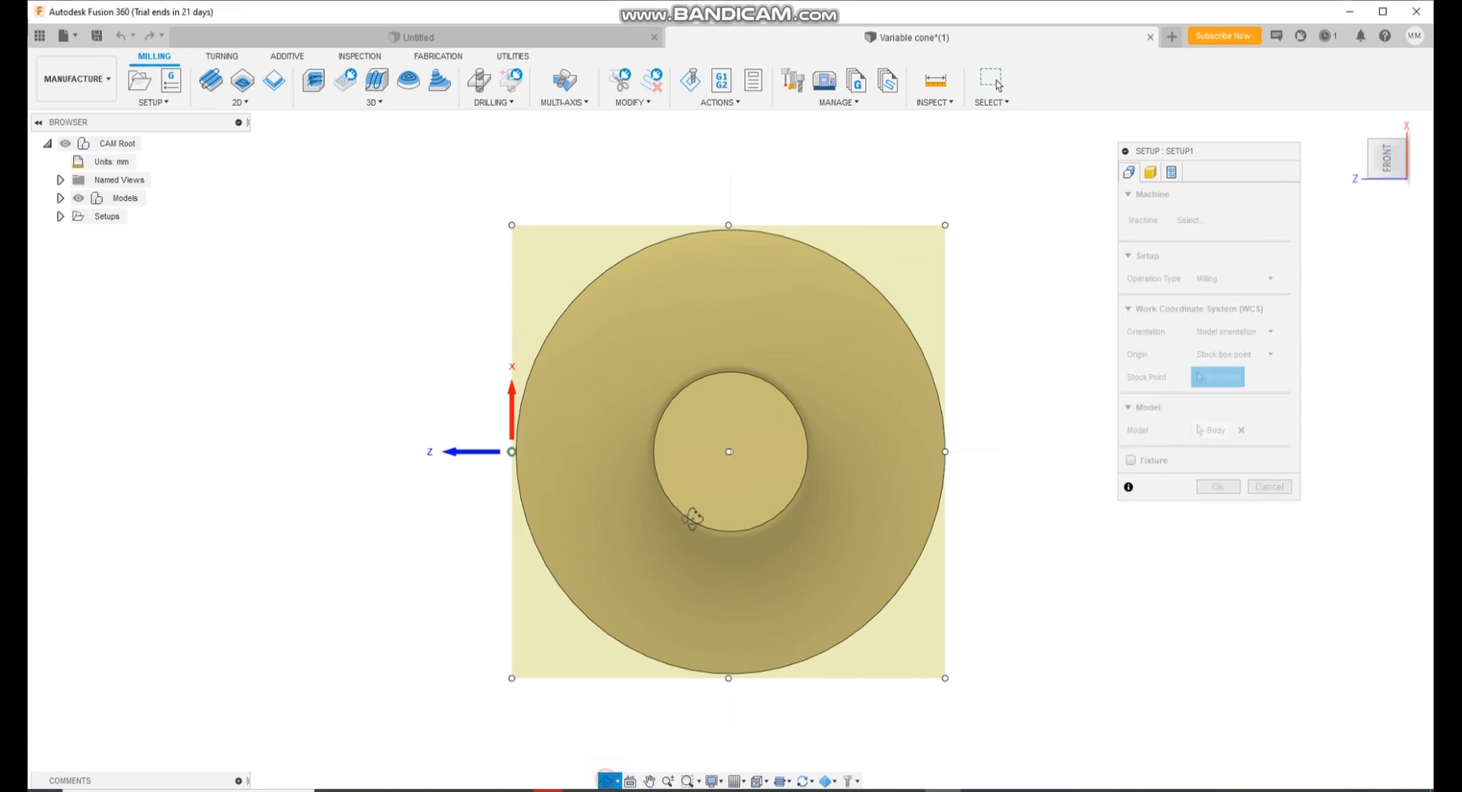
pyautogui.moveTo(707, 498); pyautogui.dragTo(663, 564)
pyautogui.moveTo(721, 389); pyautogui.dragTo(689, 411)
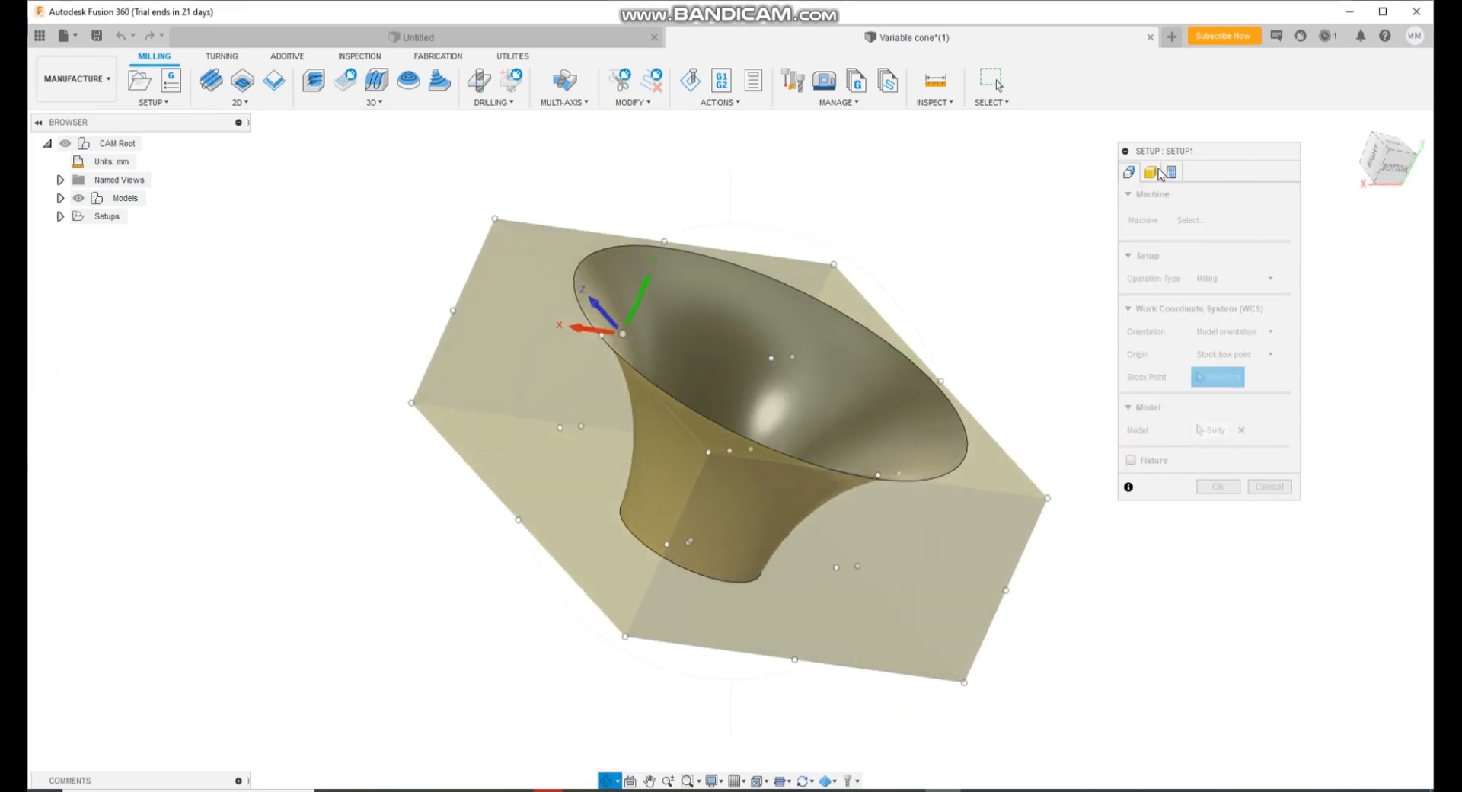
pyautogui.press('Escape')
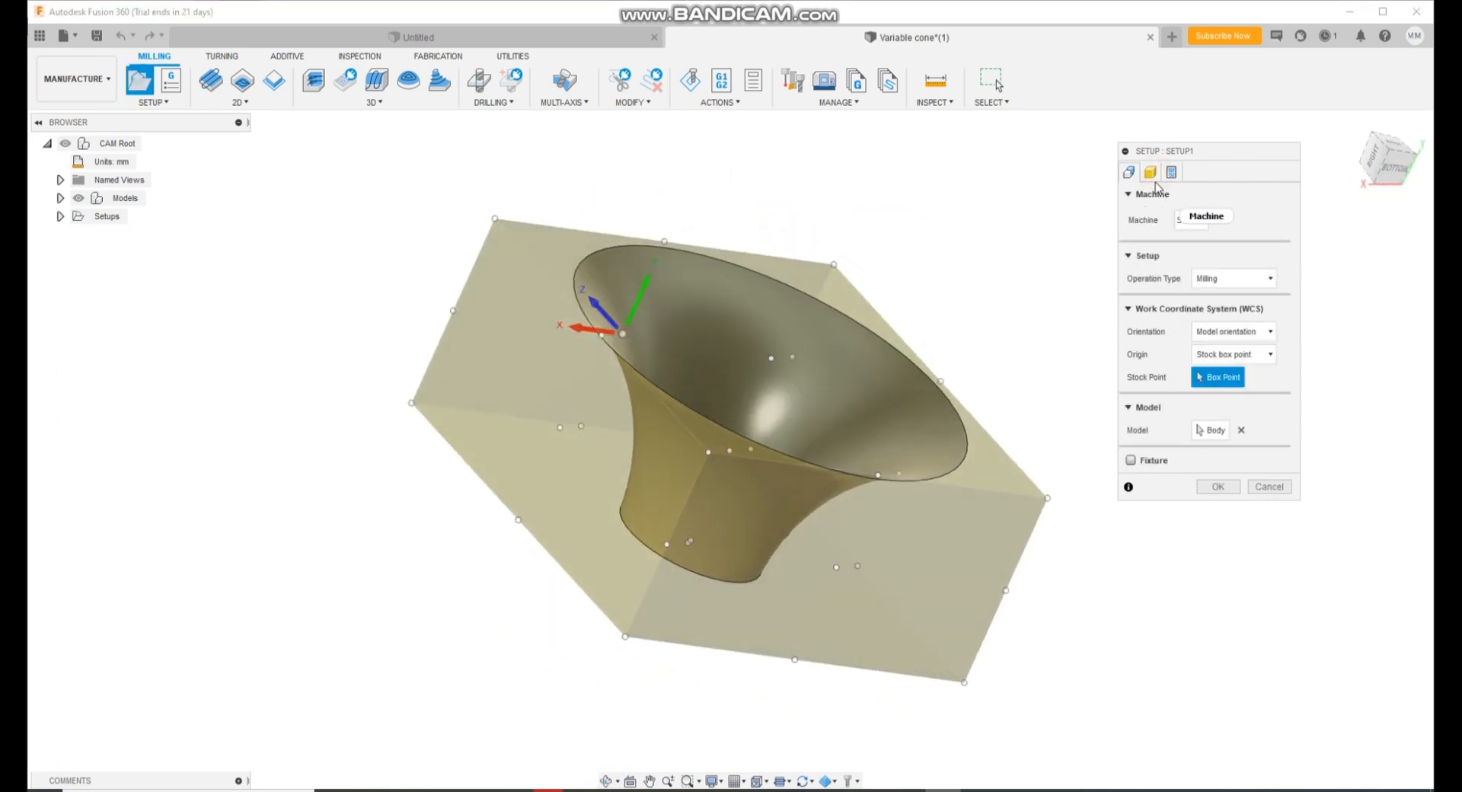
# Set the stock's top and side offsets to 0 mm and finish the milling setup.
pyautogui.click(1151, 175)
pyautogui.click(1270, 290)
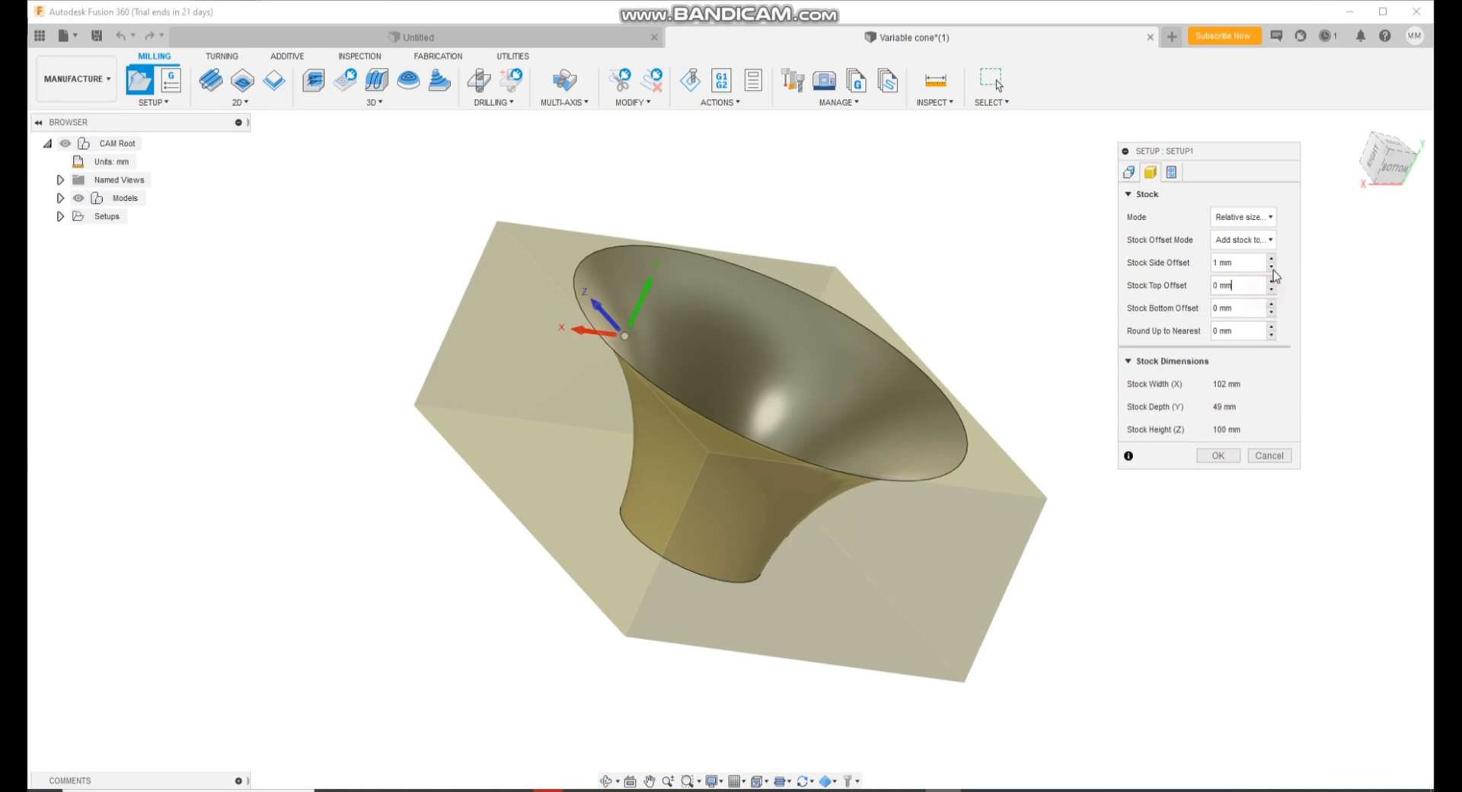
pyautogui.click(1271, 267)
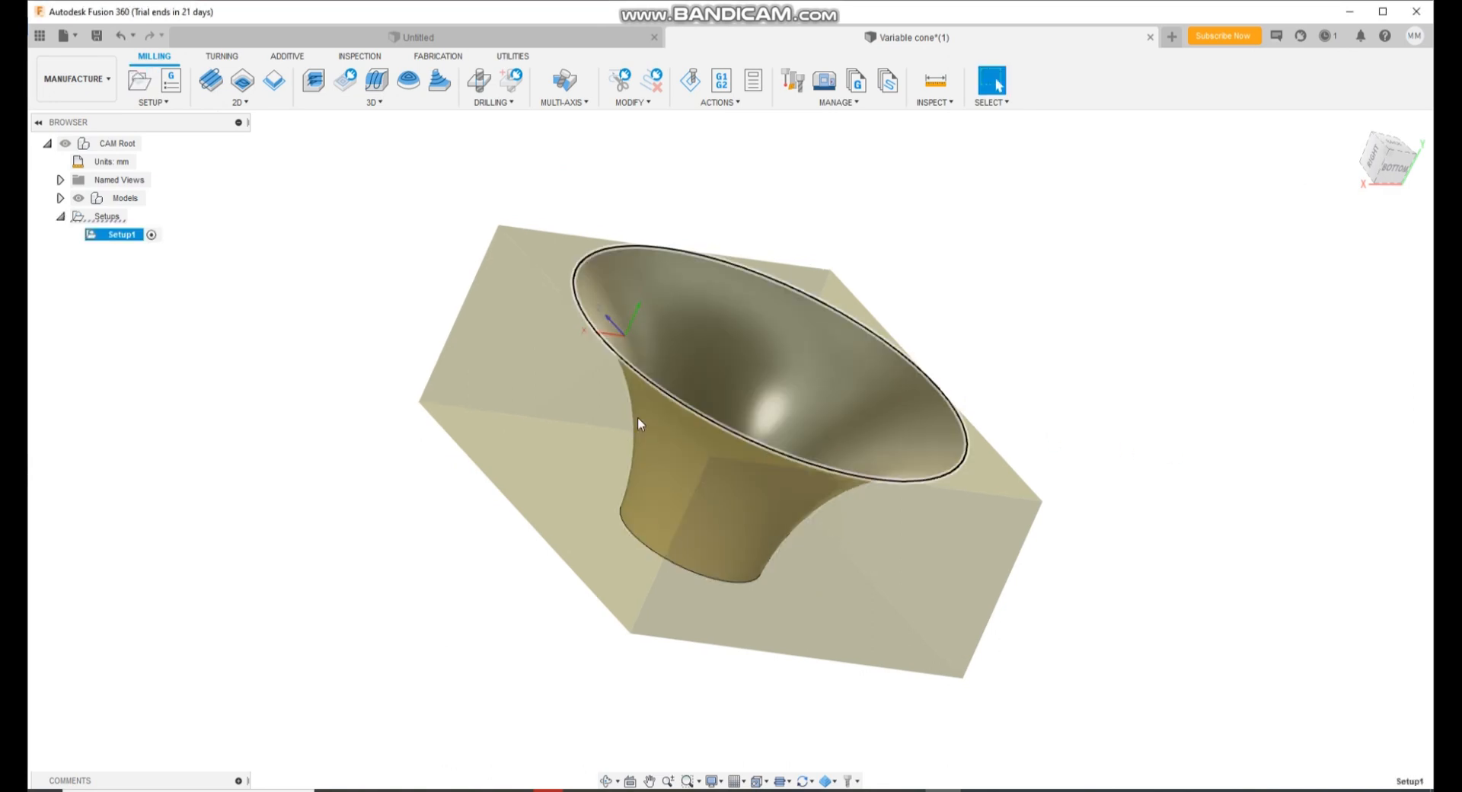
pyautogui.click(605, 780)
pyautogui.moveTo(593, 670); pyautogui.dragTo(573, 550)
pyautogui.press('Escape')
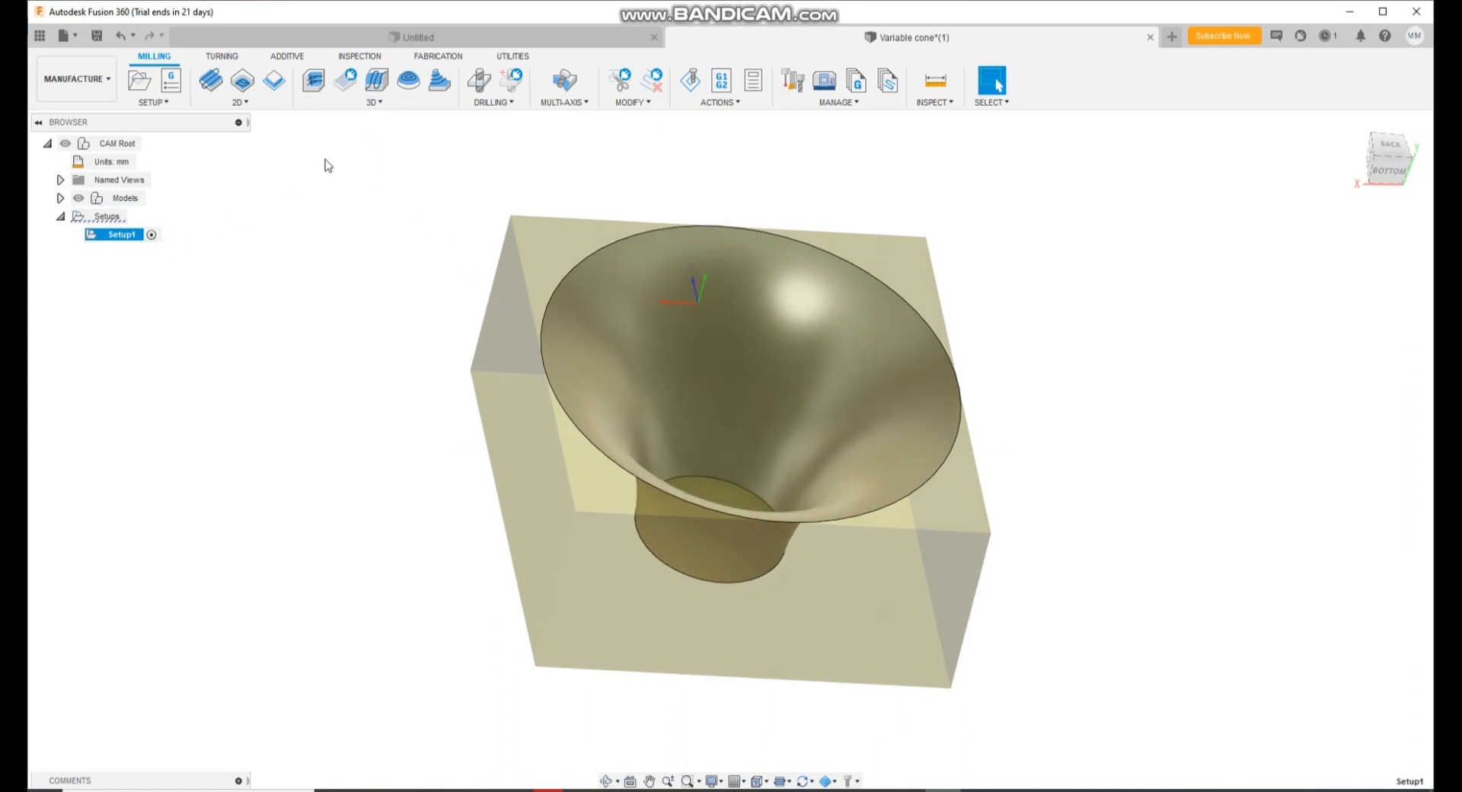
# Start a 3D Ramp operation and create a new ball end mill as its tool.
pyautogui.click(372, 102)
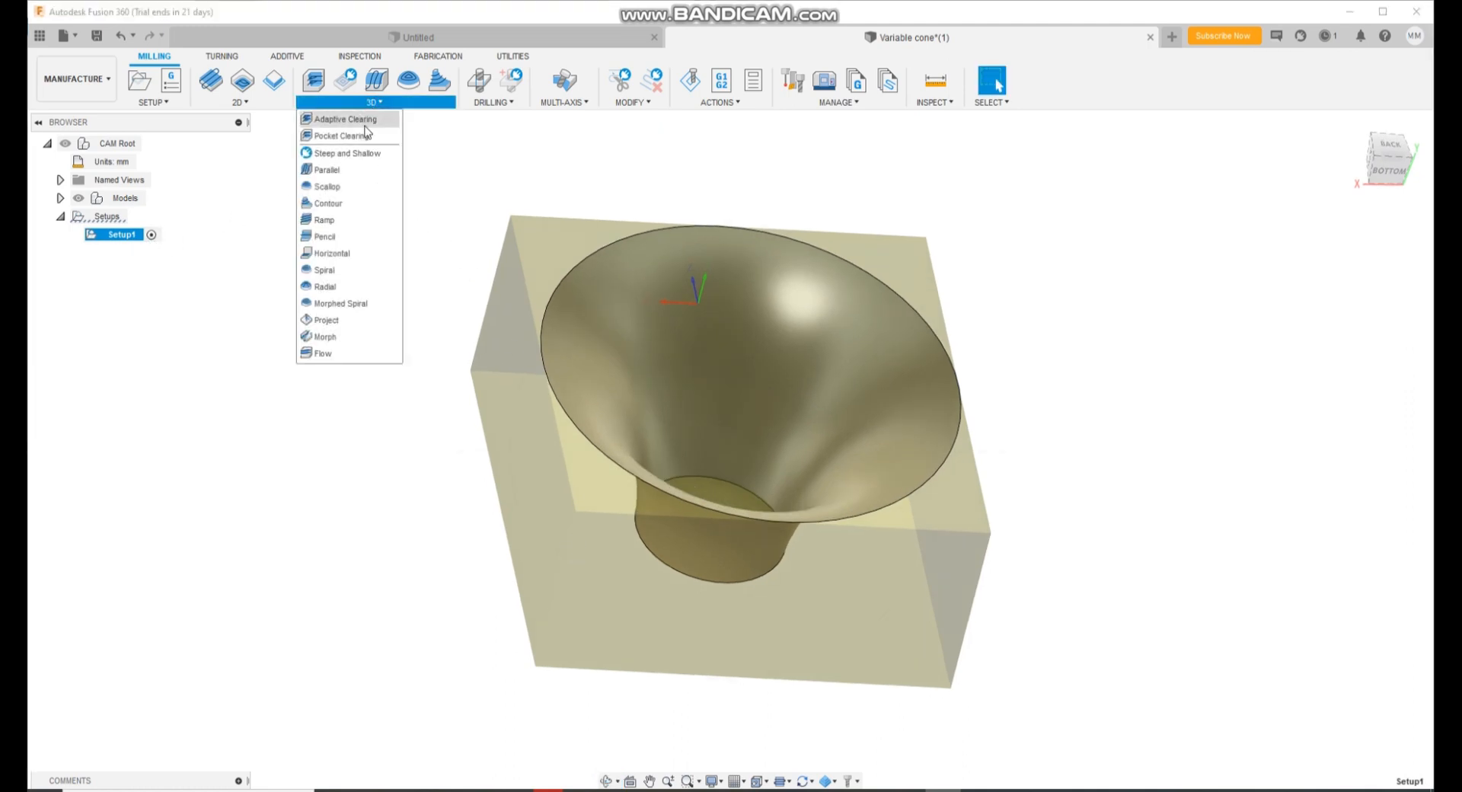
pyautogui.click(325, 220)
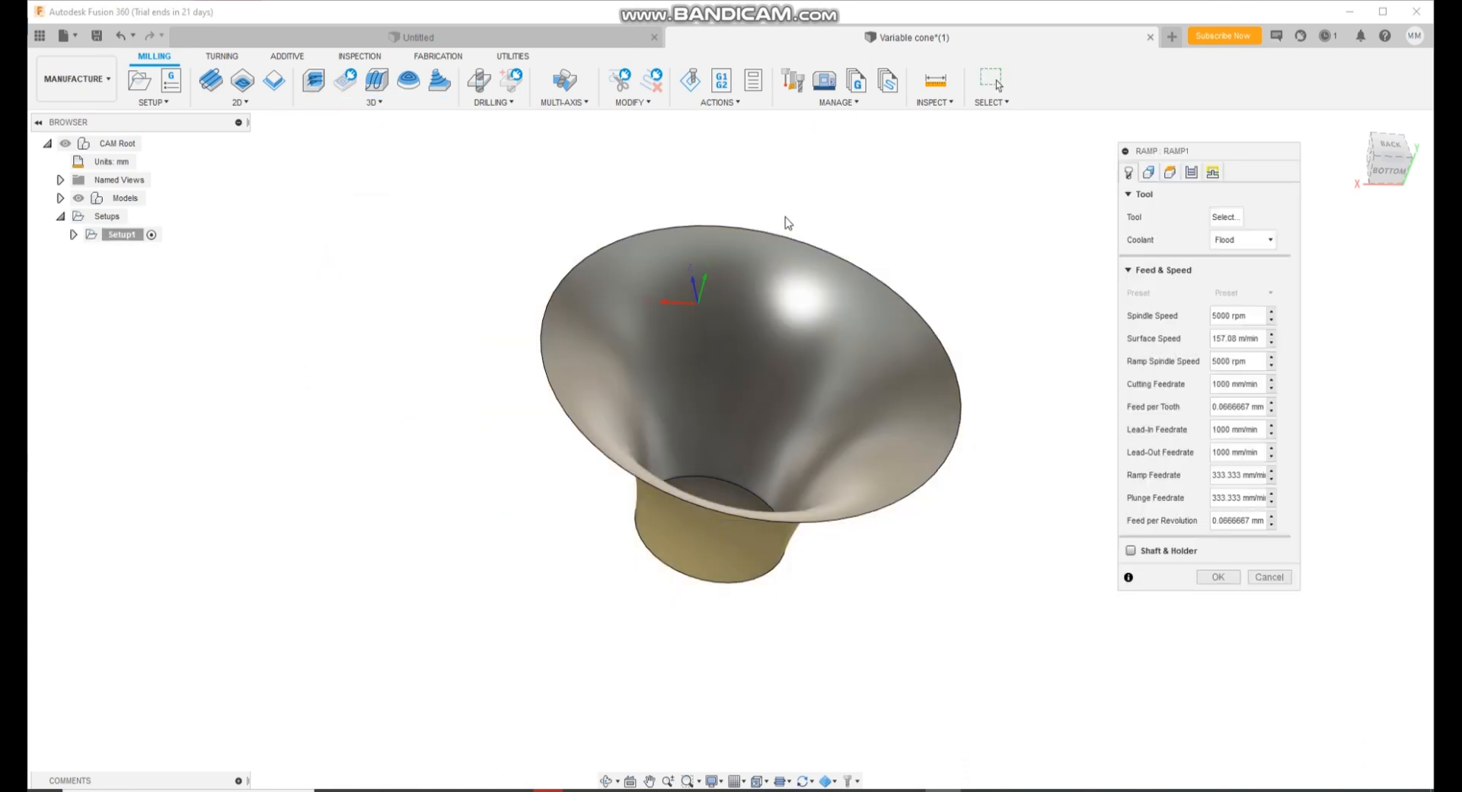
pyautogui.click(1222, 217)
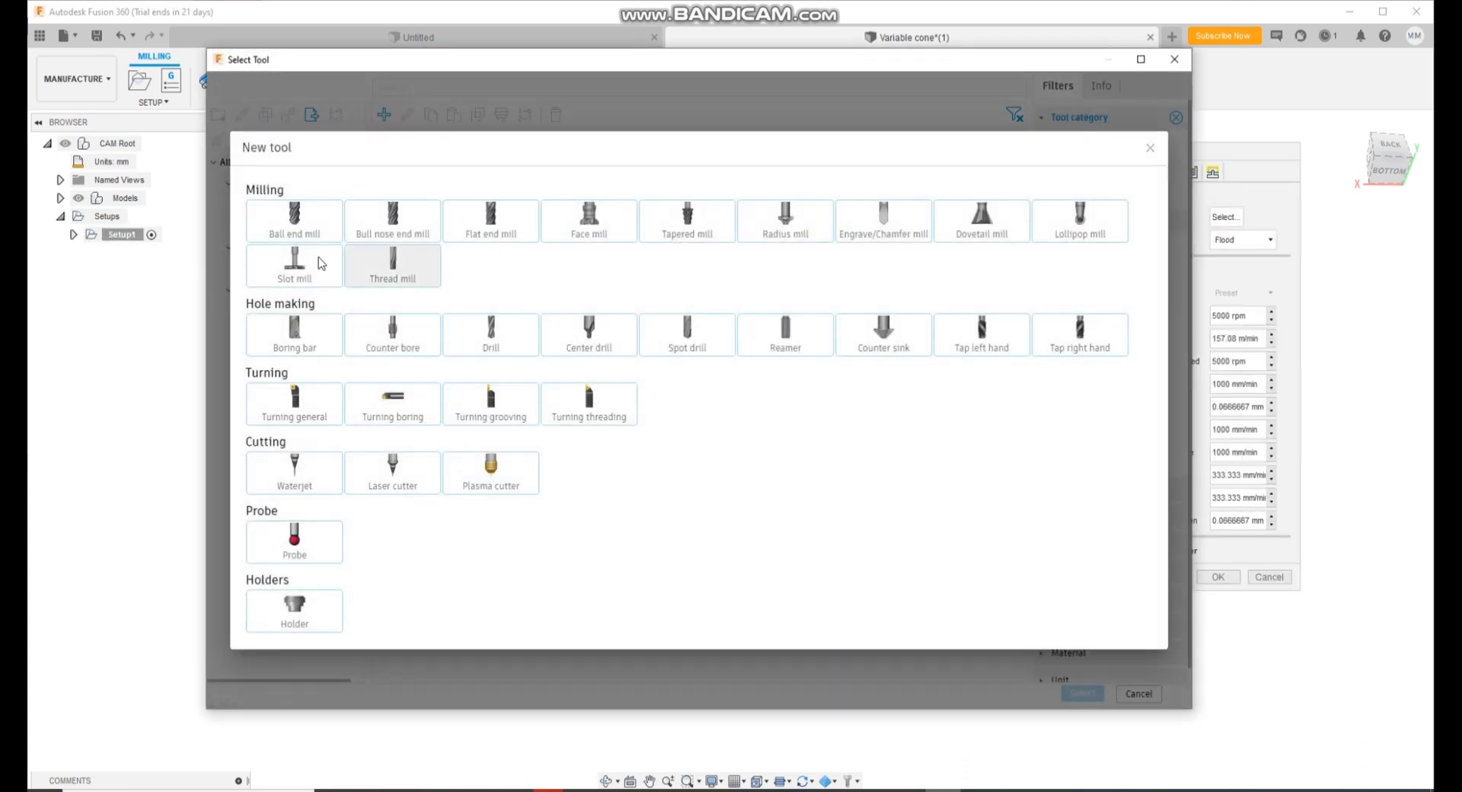
pyautogui.click(320, 229)
pyautogui.click(315, 113)
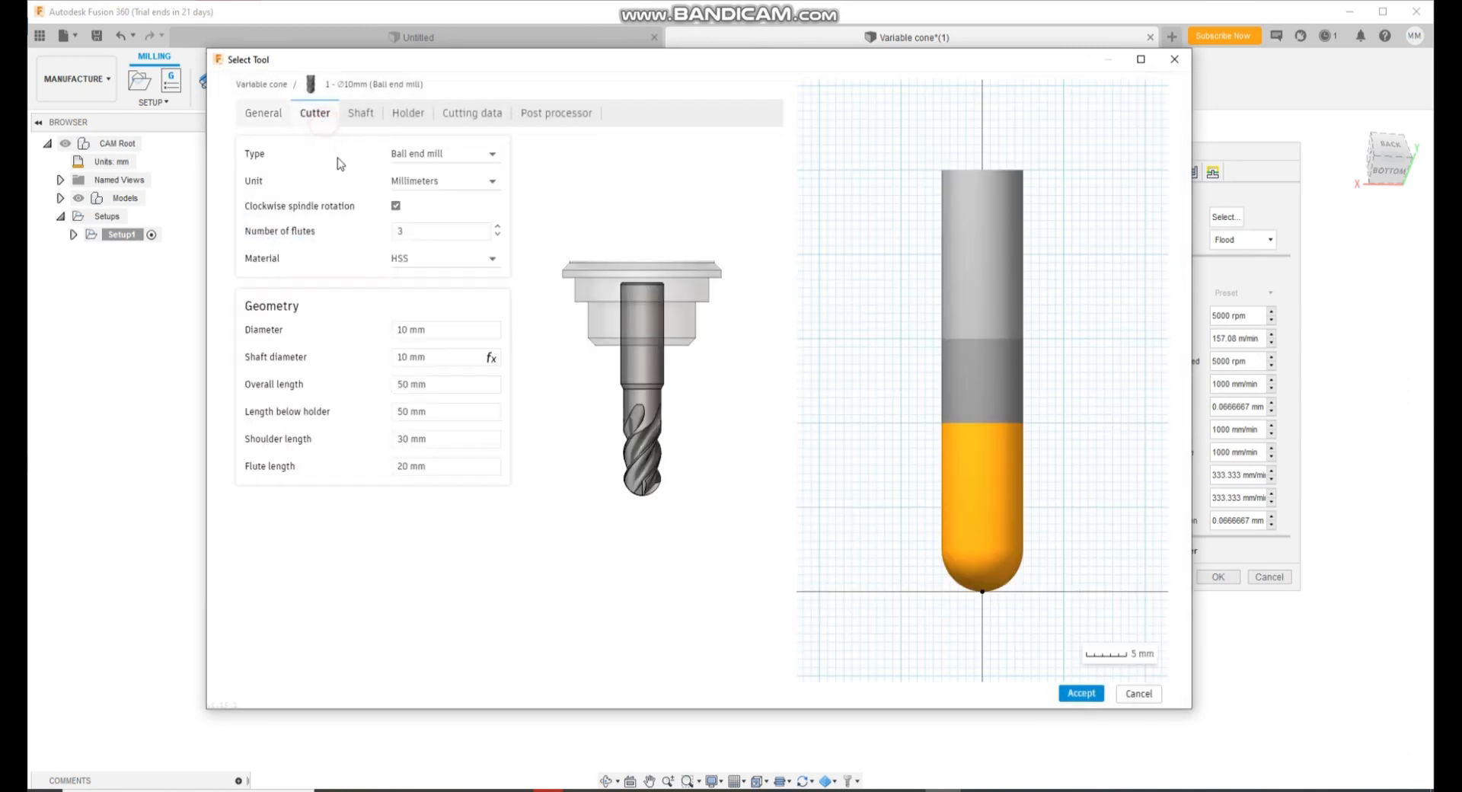
# Set the ball end mill's overall length to 300 mm, length below holder to 150 mm, shoulder length to 100 mm and flute length to 80 mm.
pyautogui.click(402, 386)
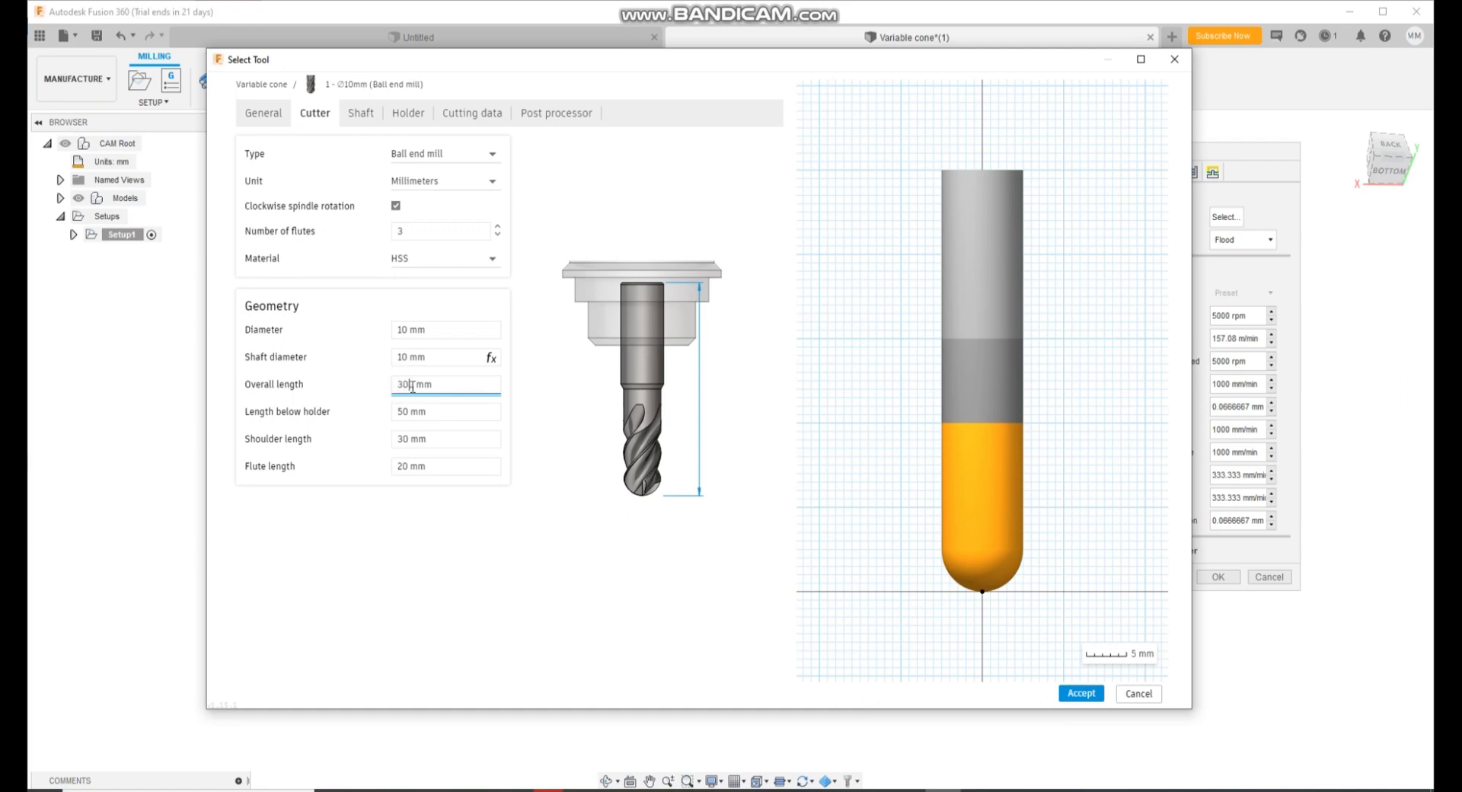
pyautogui.click(414, 411)
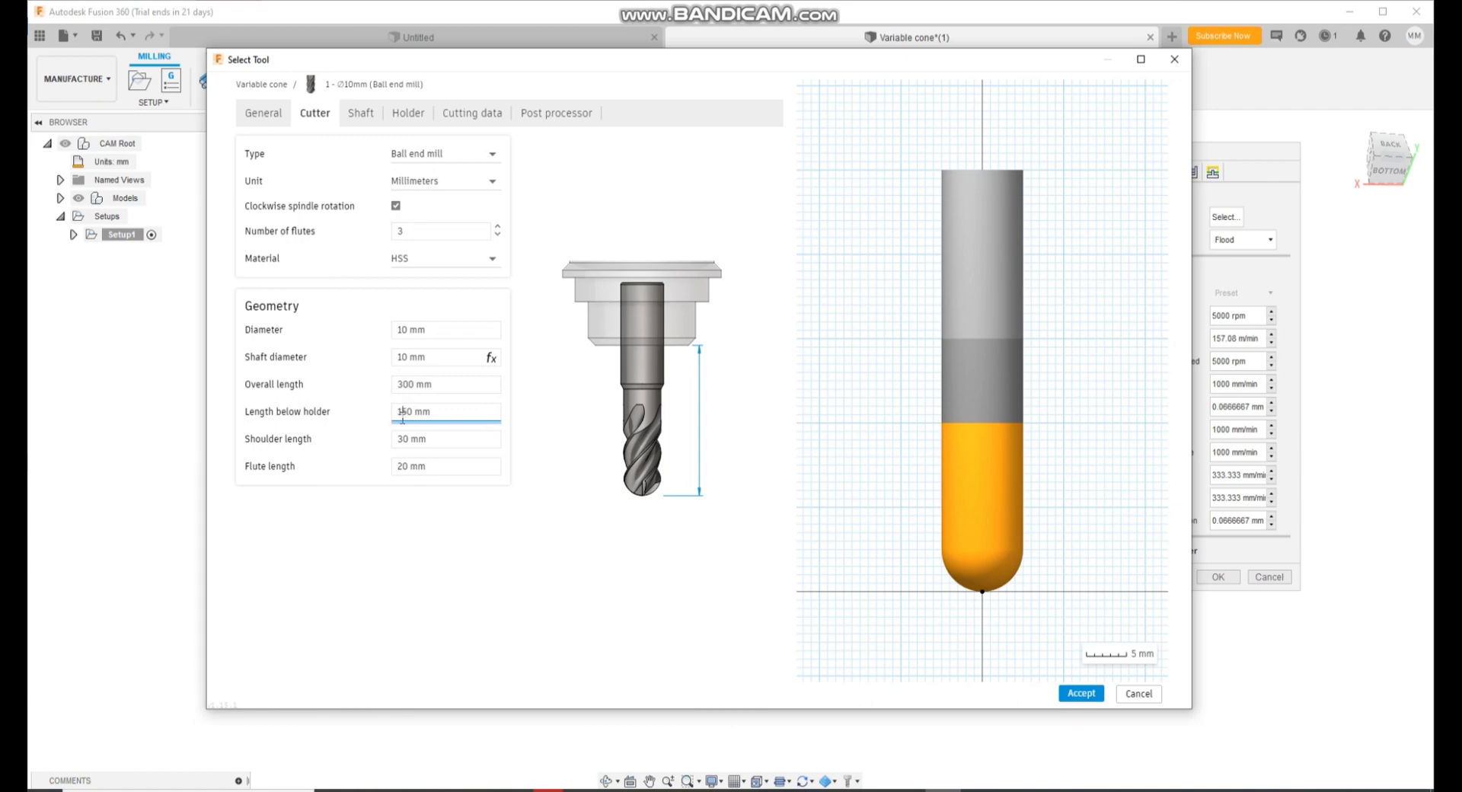
pyautogui.click(408, 431)
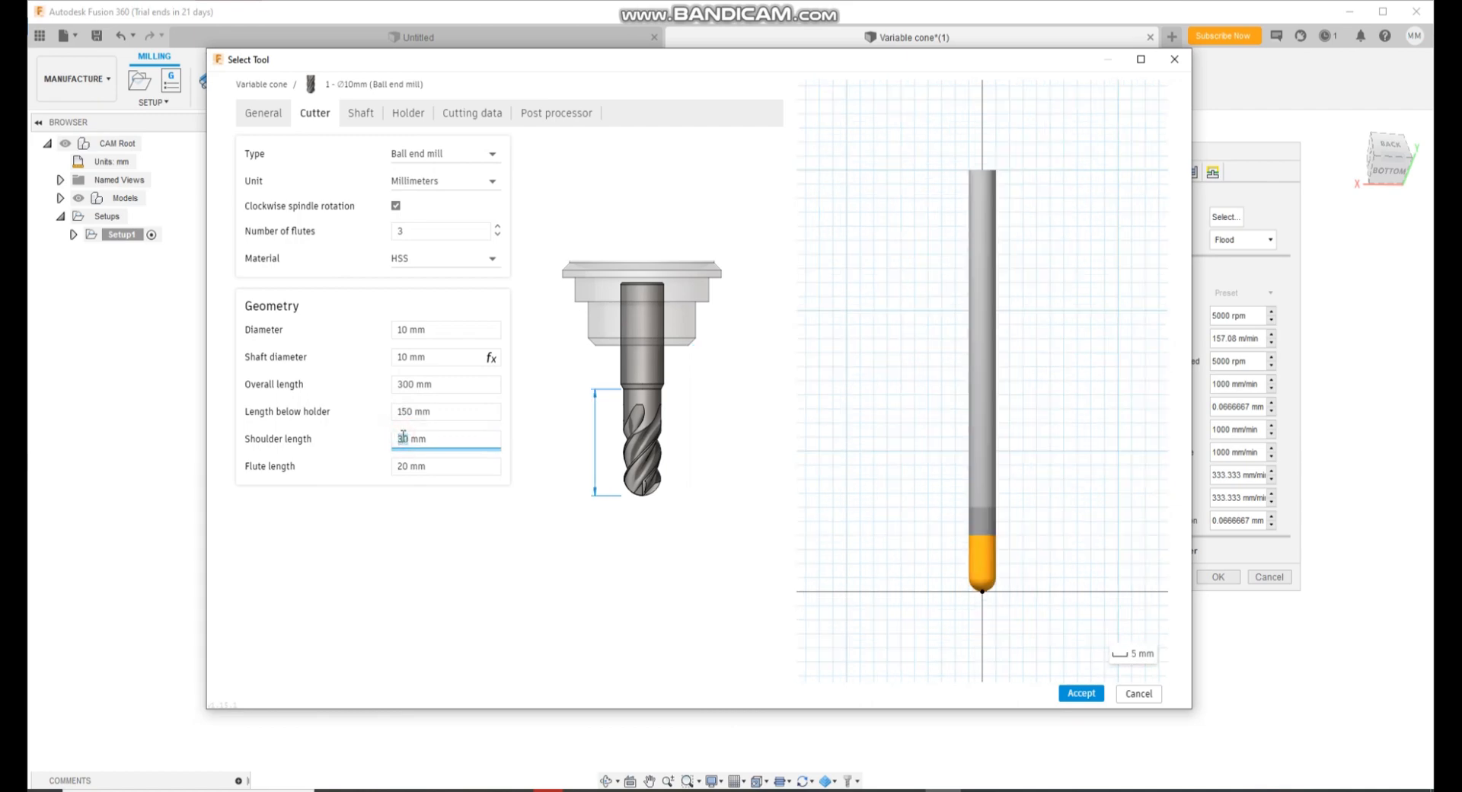
pyautogui.write('40')
pyautogui.click(408, 465)
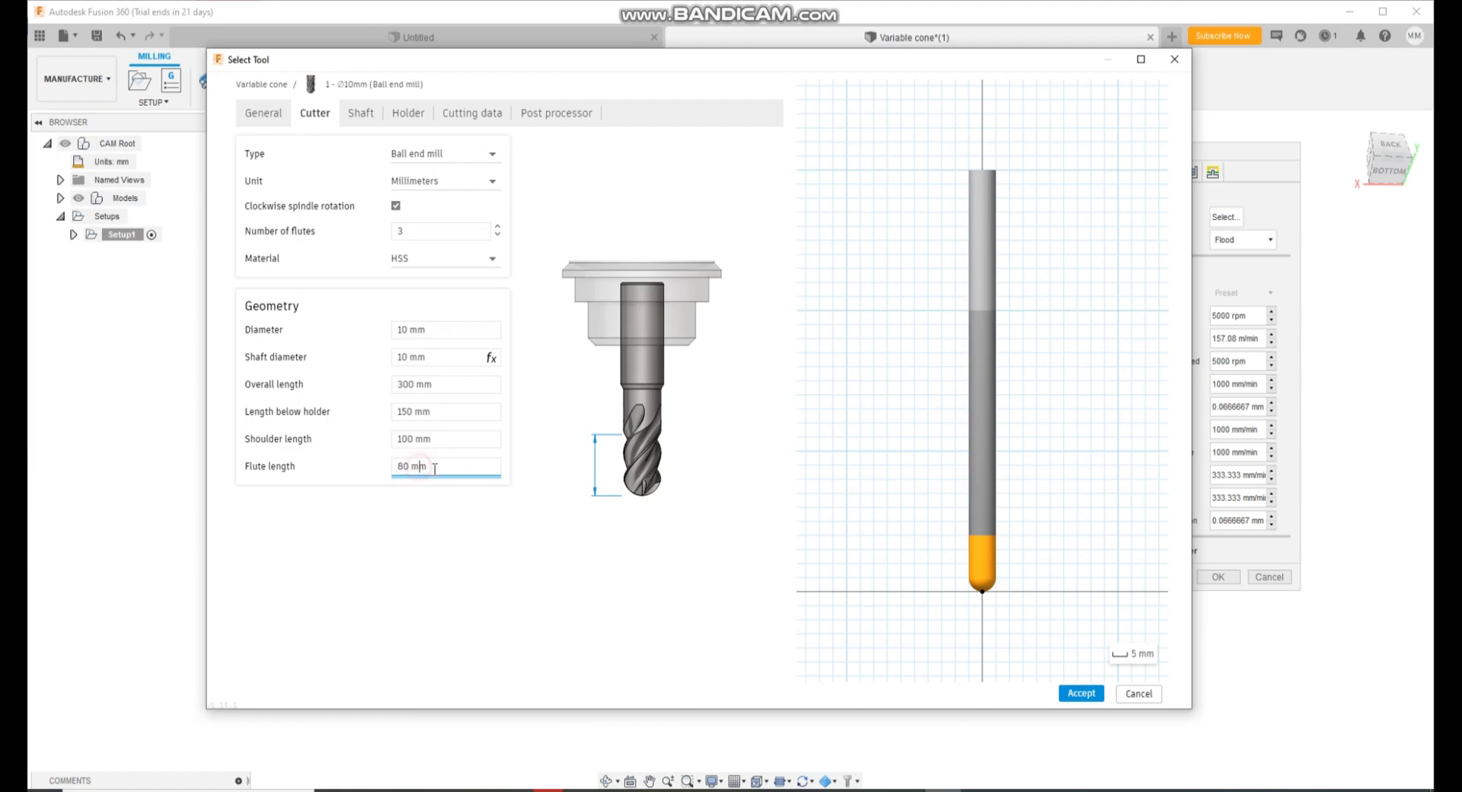
pyautogui.write('80 mm')
# Accept the ball end mill with its default cutting data, assign it to the Ramp operation and generate the toolpath.
pyautogui.click(361, 113)
pyautogui.click(461, 114)
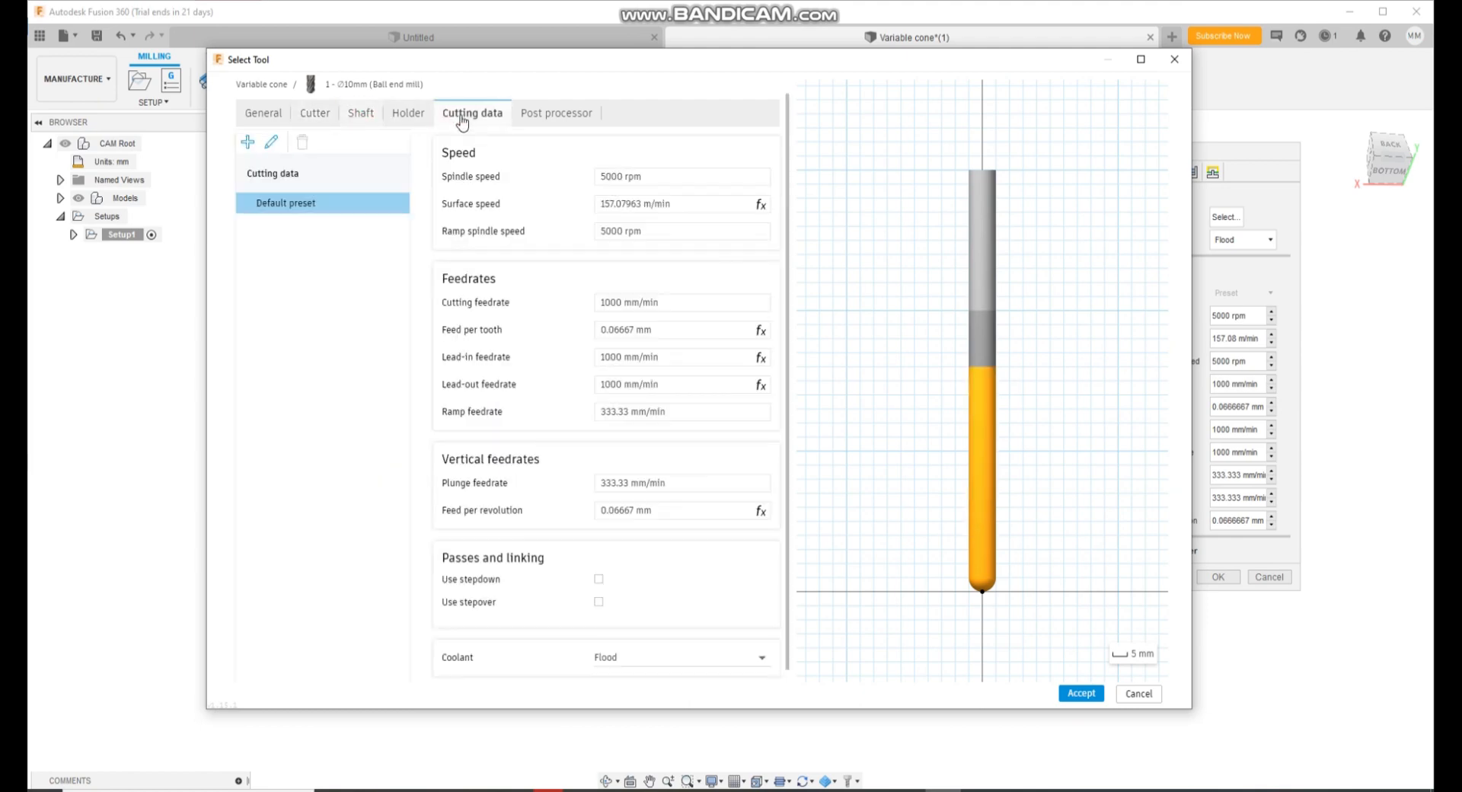
pyautogui.click(1068, 695)
pyautogui.click(1081, 694)
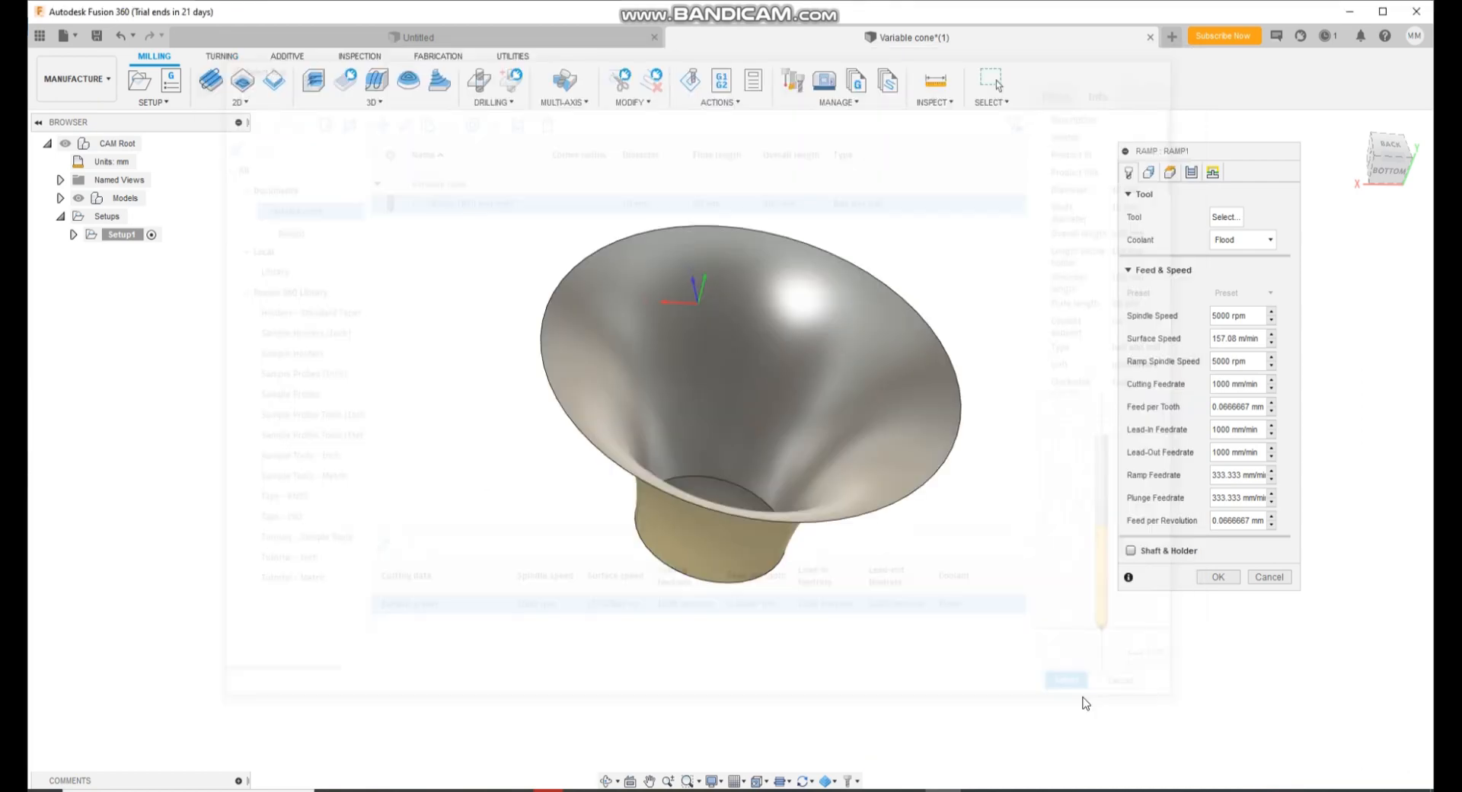
pyautogui.click(1218, 599)
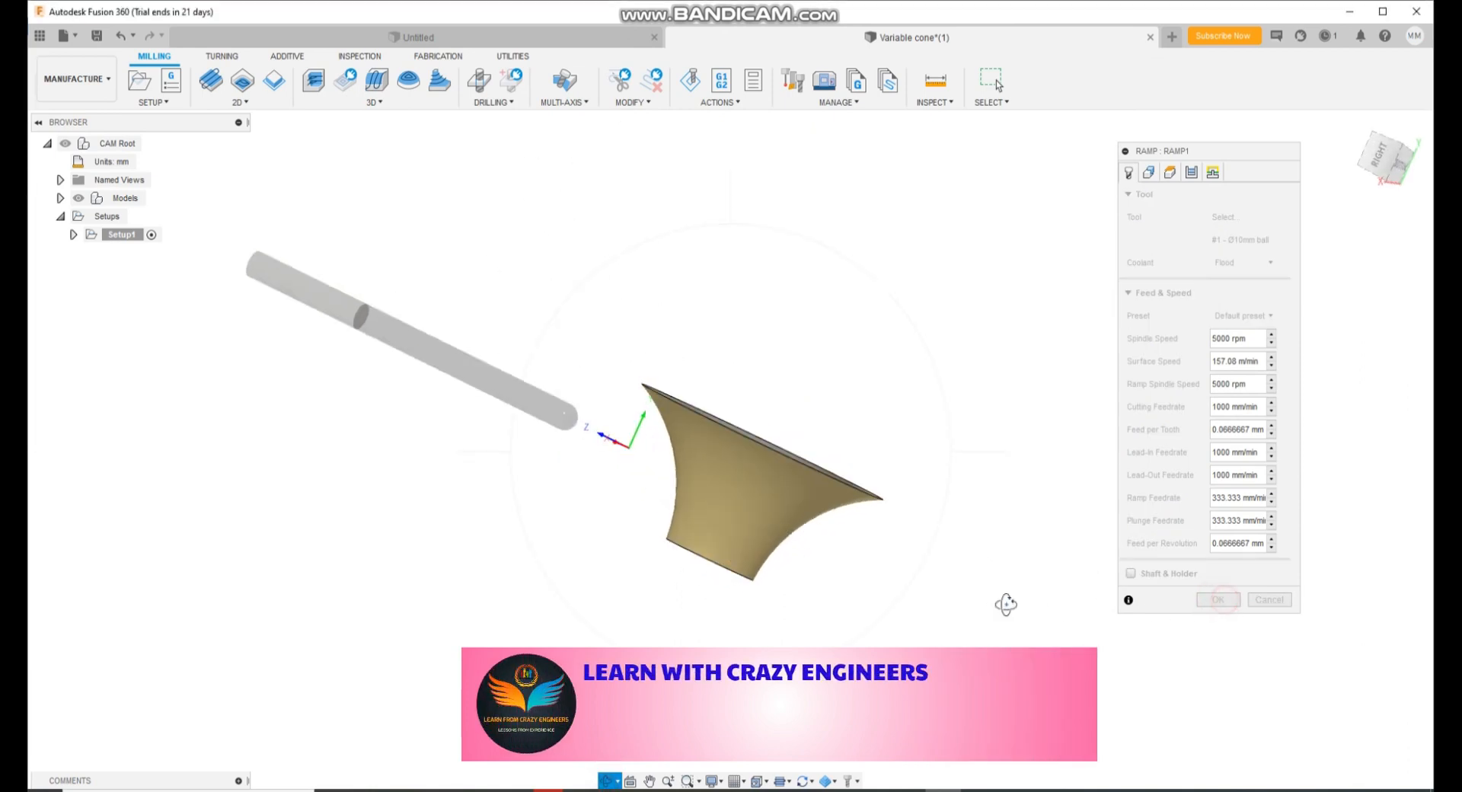
pyautogui.click(1211, 601)
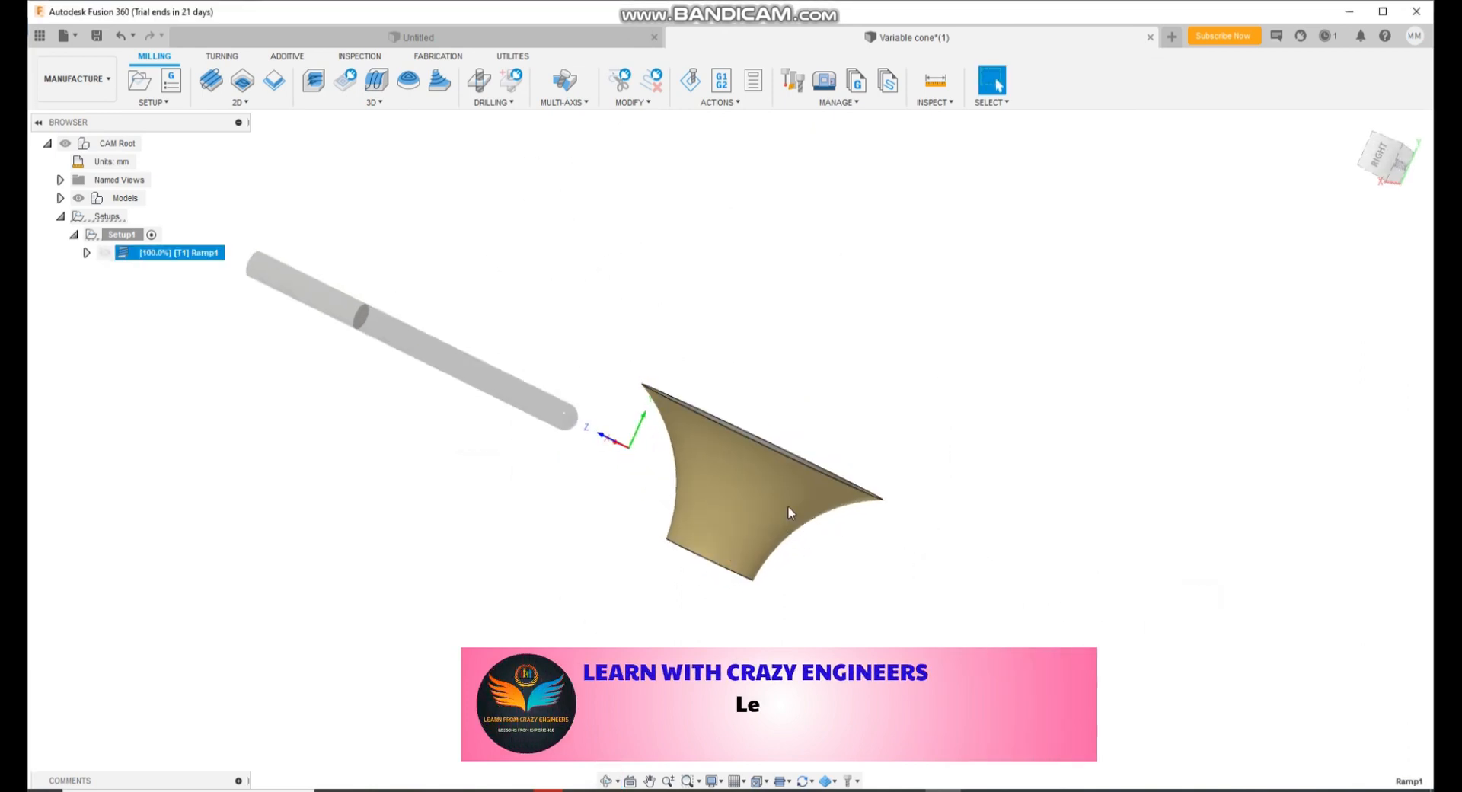
# Switch from the Manufacture workspace to the Design workspace.
pyautogui.click(76, 85)
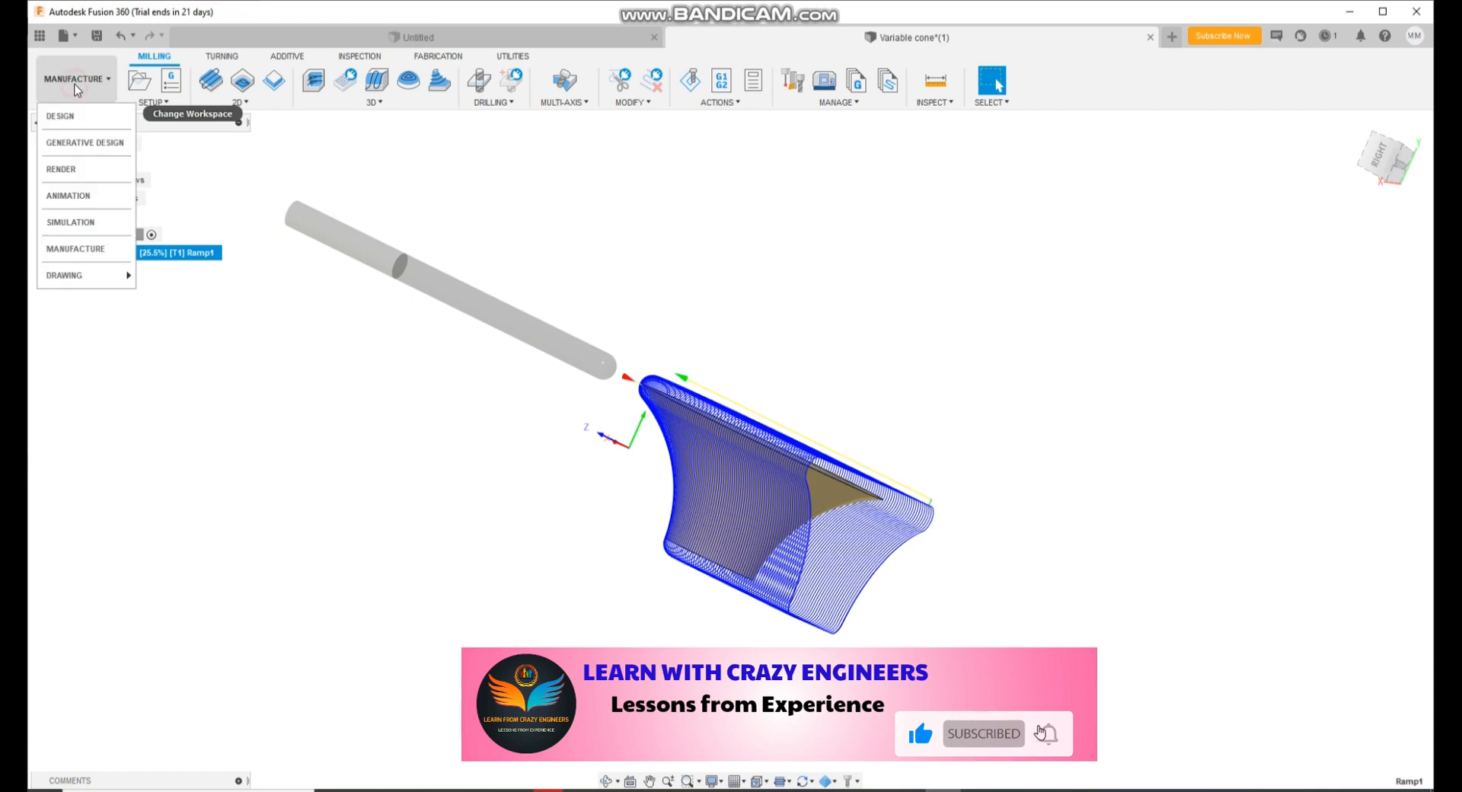
pyautogui.click(342, 426)
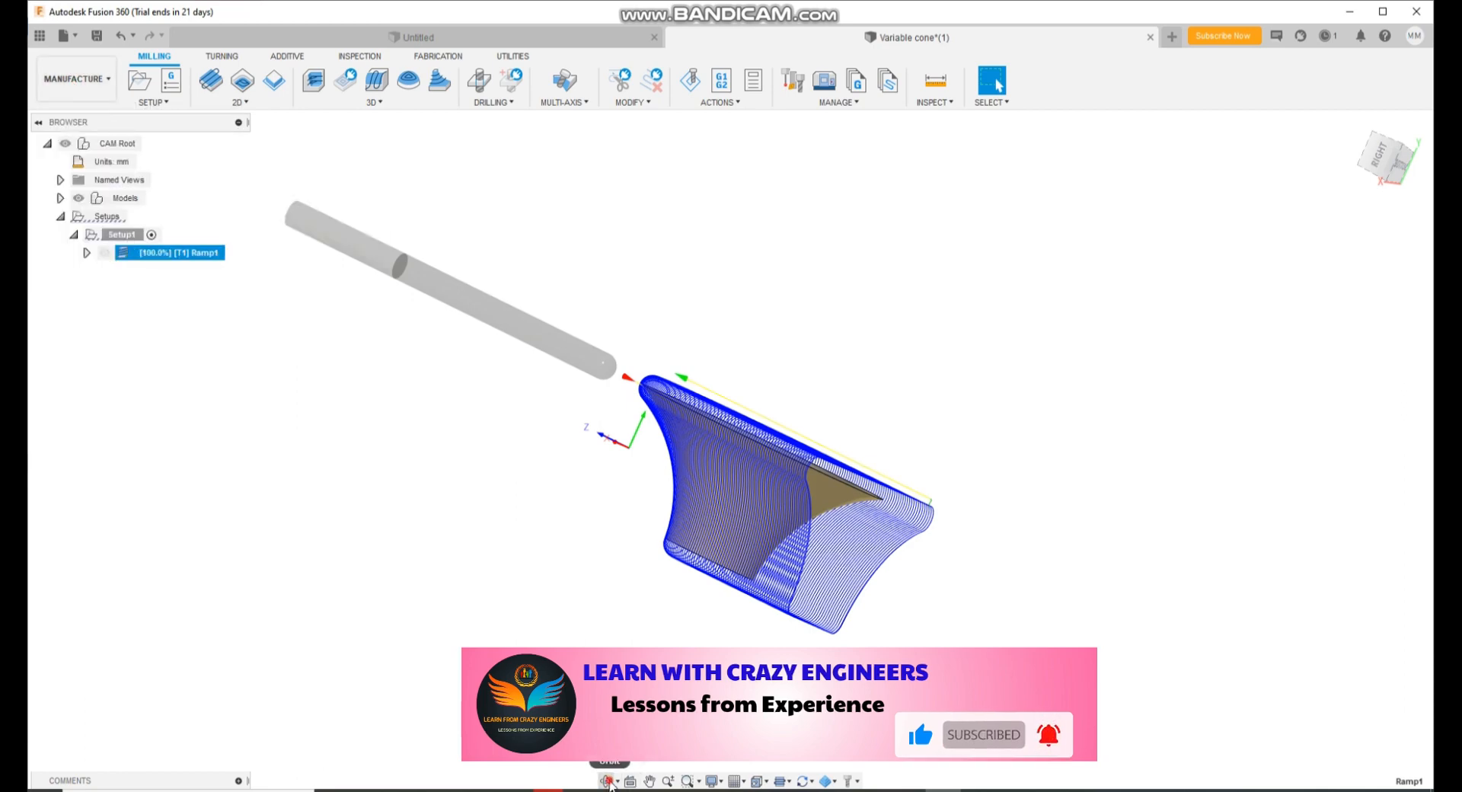
pyautogui.click(608, 781)
pyautogui.moveTo(714, 418); pyautogui.dragTo(716, 457)
pyautogui.click(80, 80)
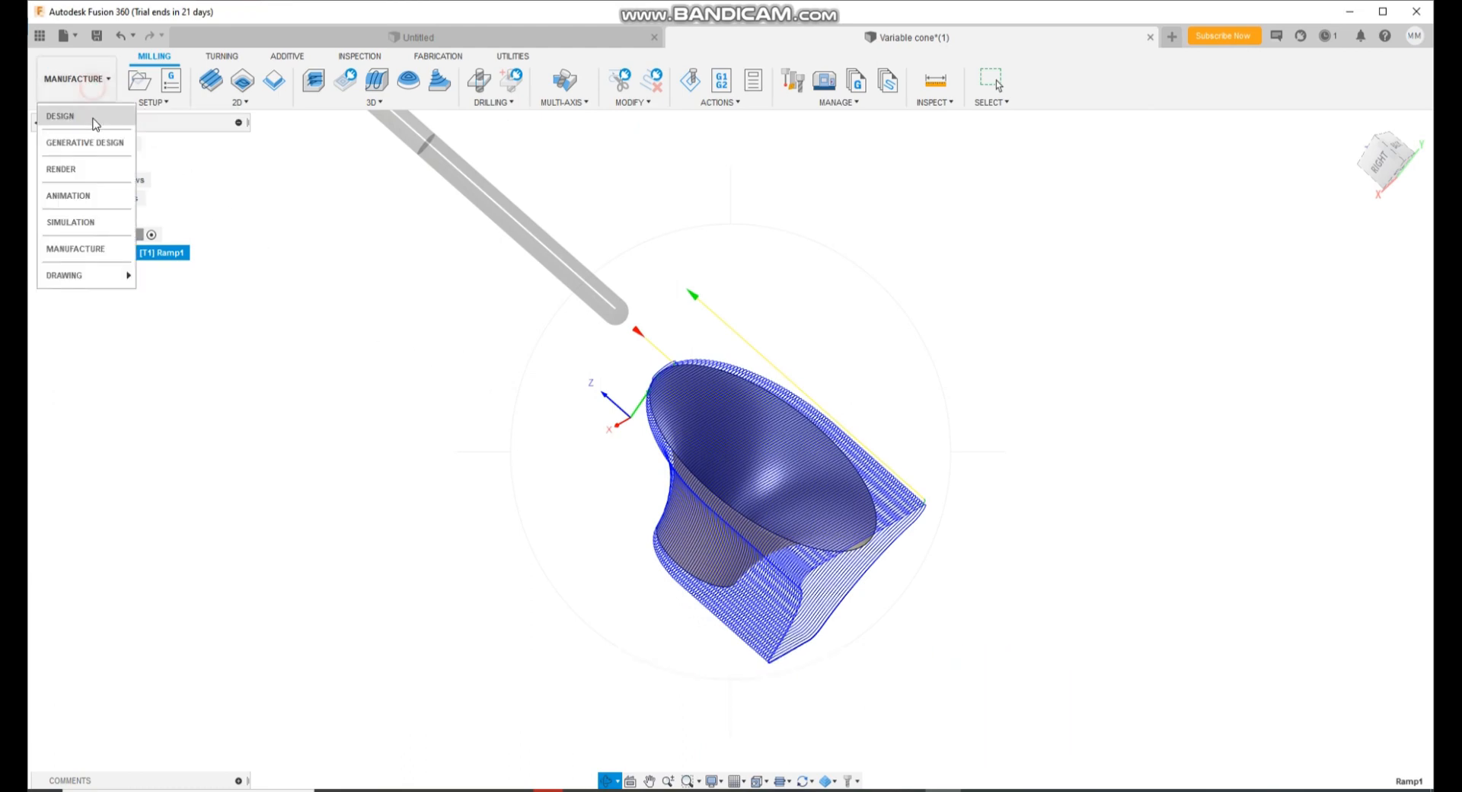
pyautogui.click(90, 120)
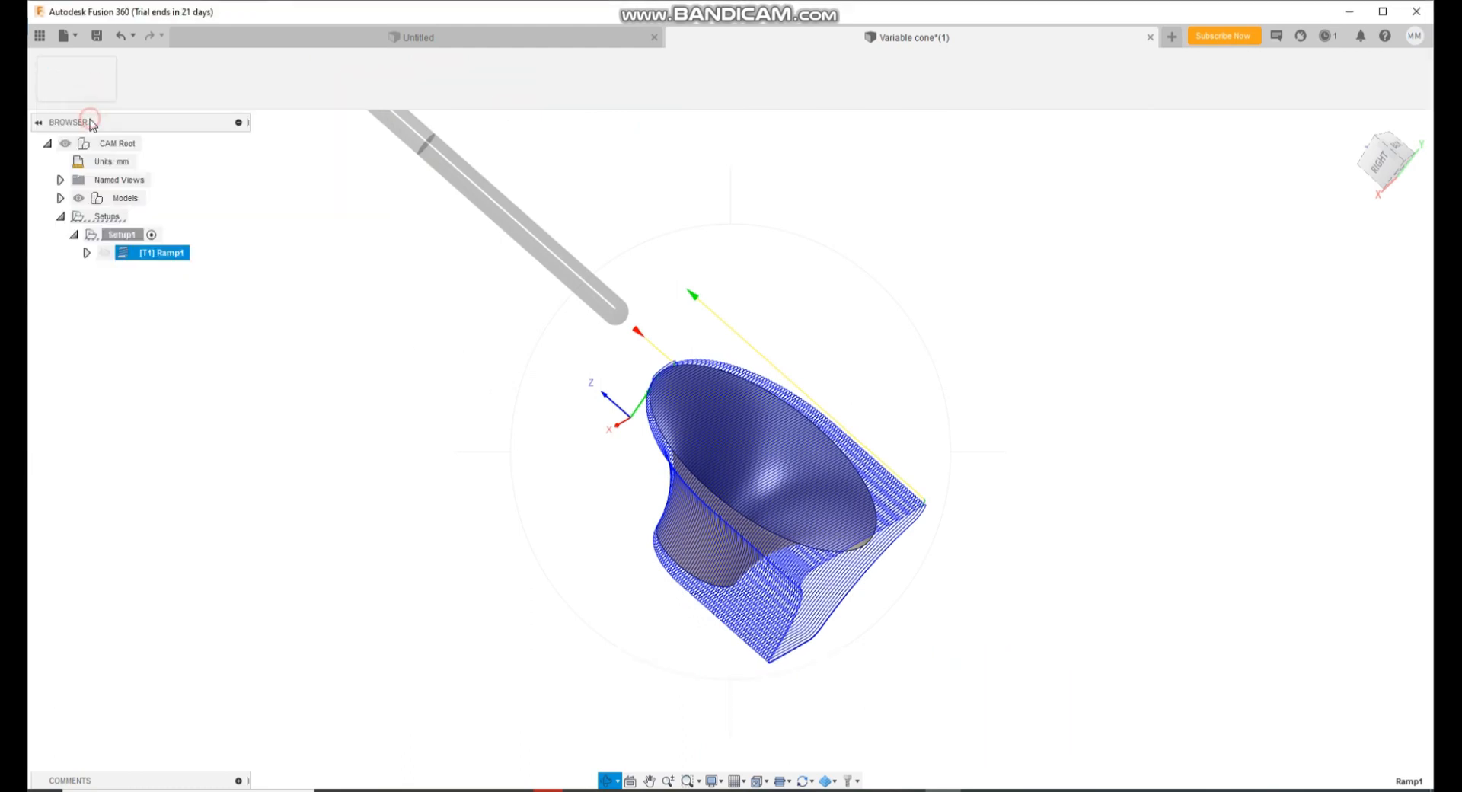
# Rotate the cone body 90 degrees about the origin X axis with Move/Copy, without creating a copy.
pyautogui.click(1379, 166)
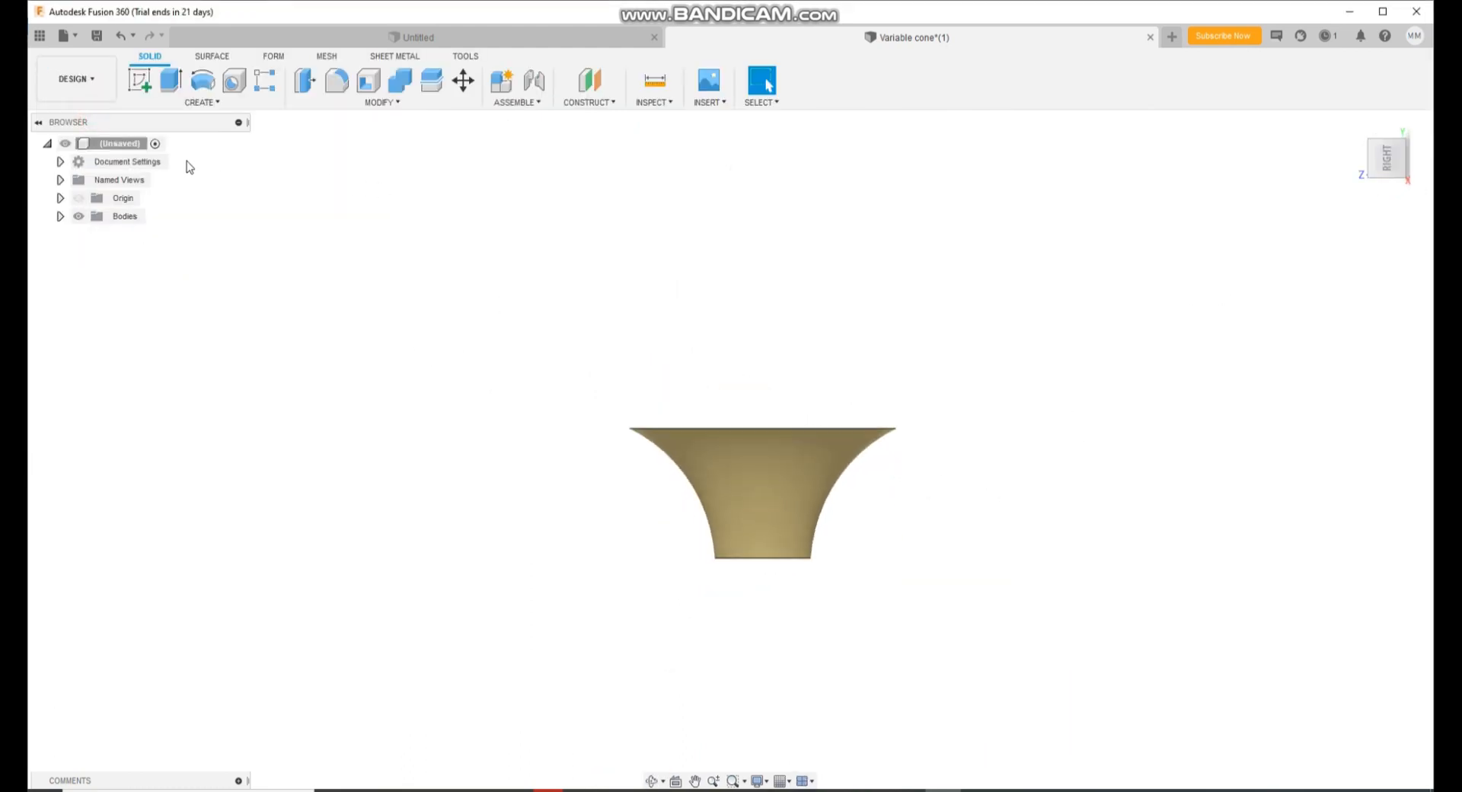
pyautogui.click(434, 104)
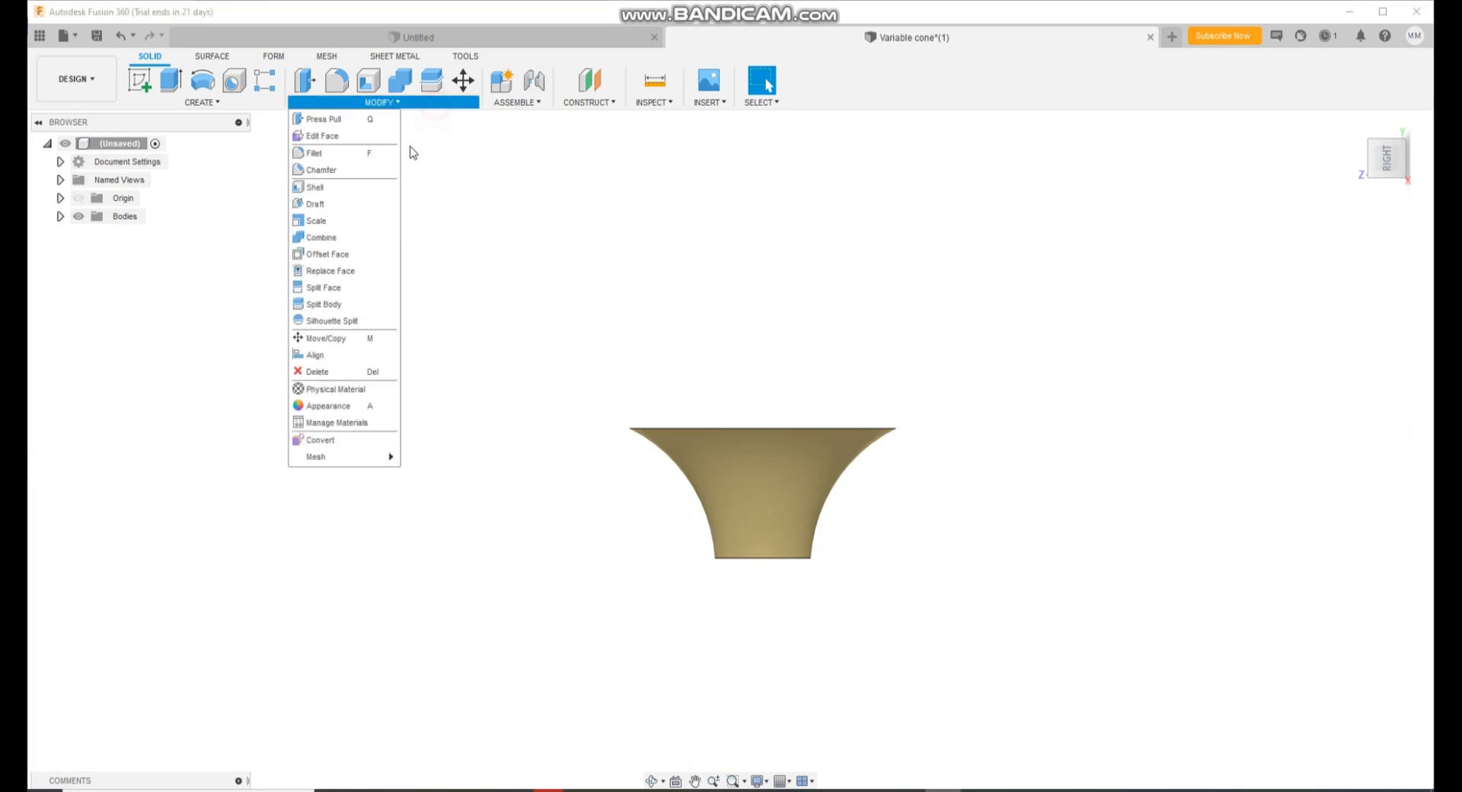
pyautogui.click(335, 338)
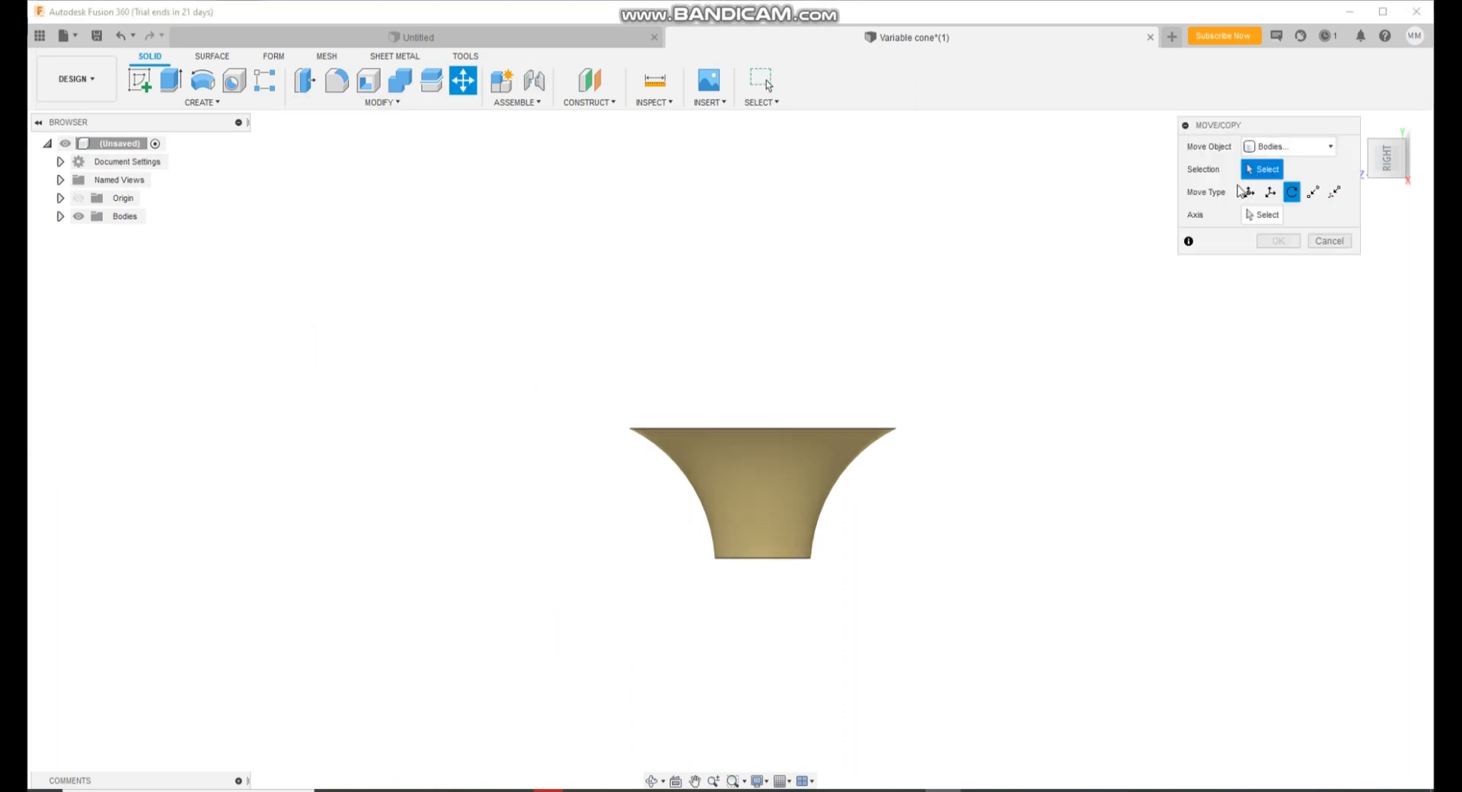
pyautogui.click(60, 198)
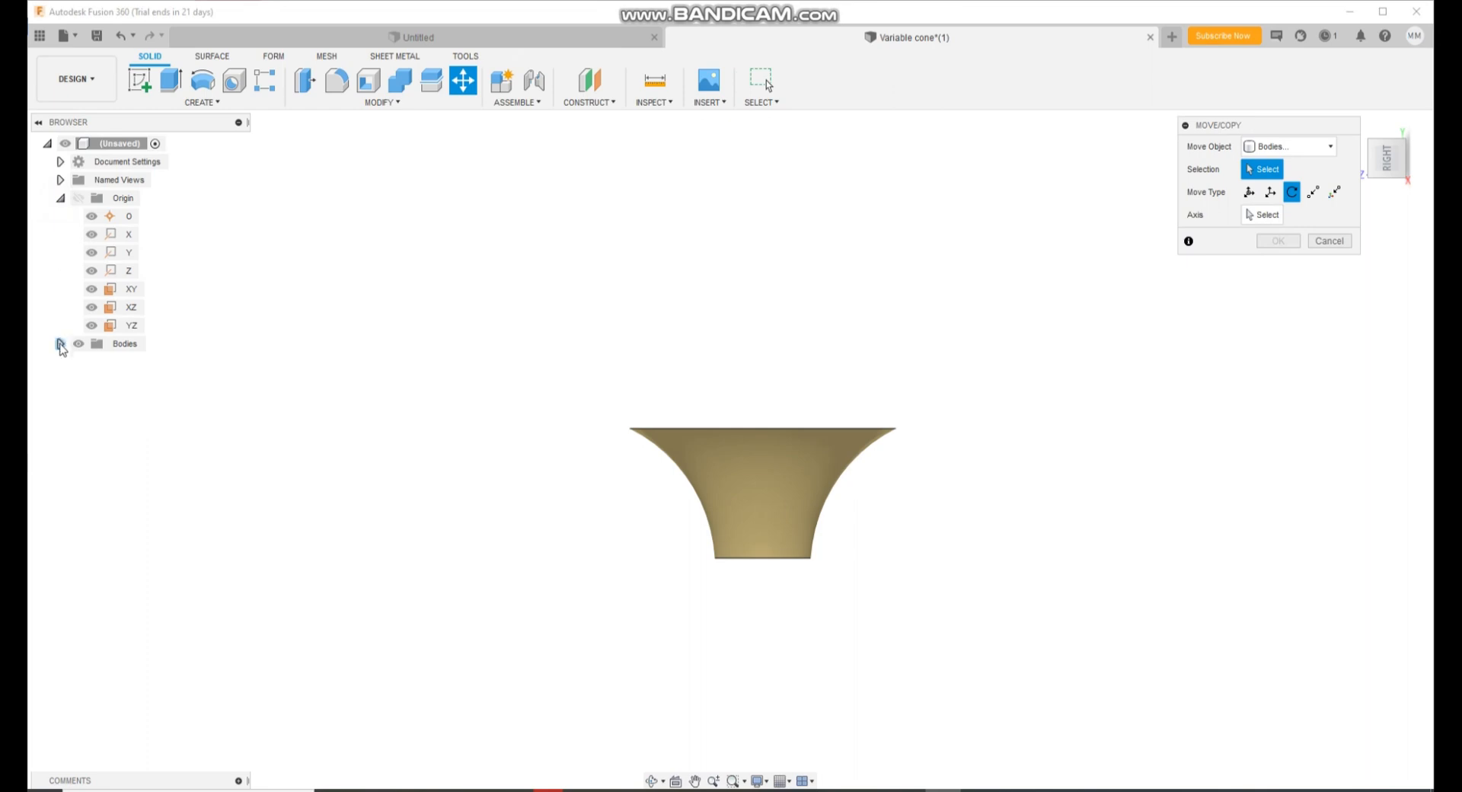
pyautogui.click(60, 344)
pyautogui.click(786, 502)
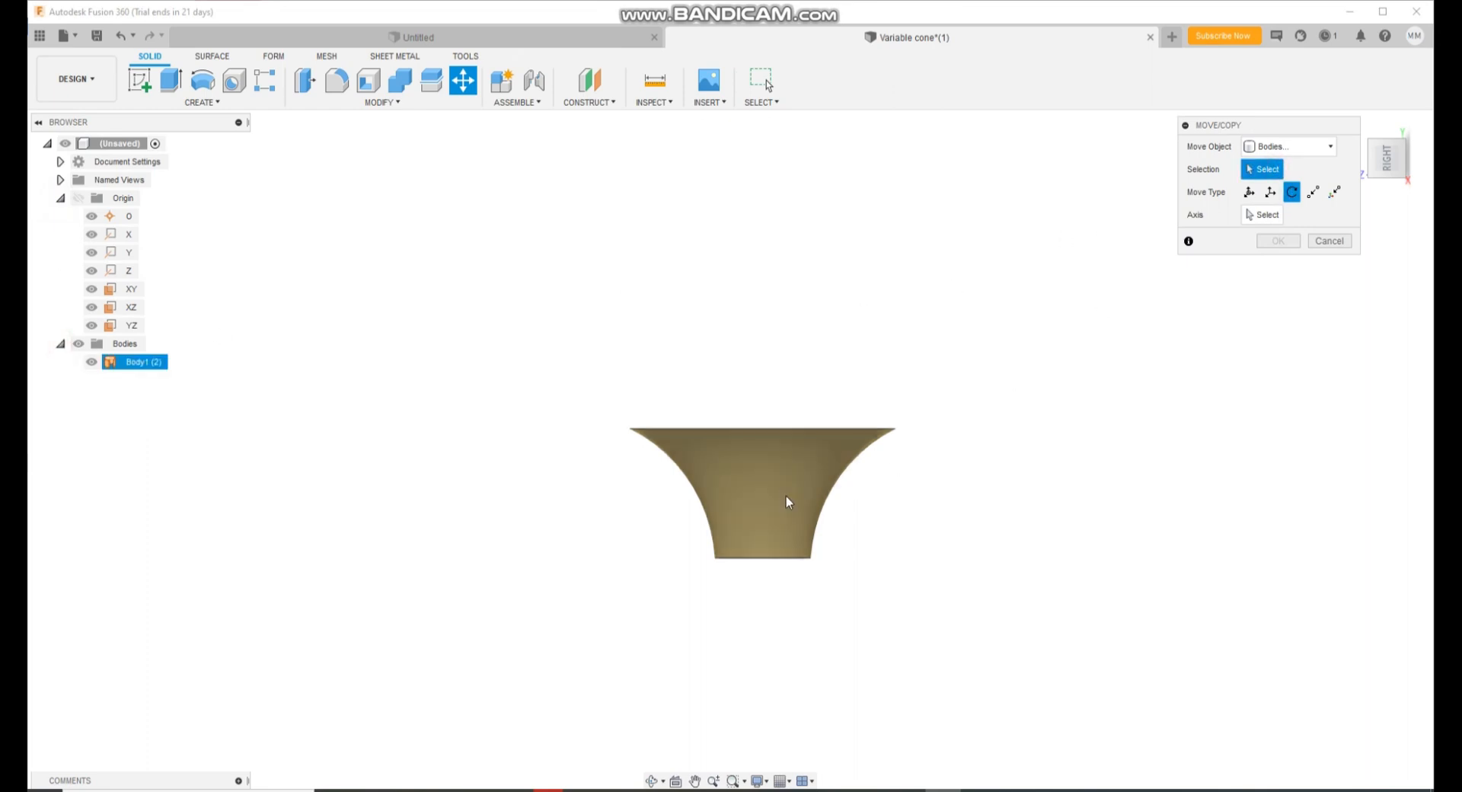
pyautogui.click(1263, 215)
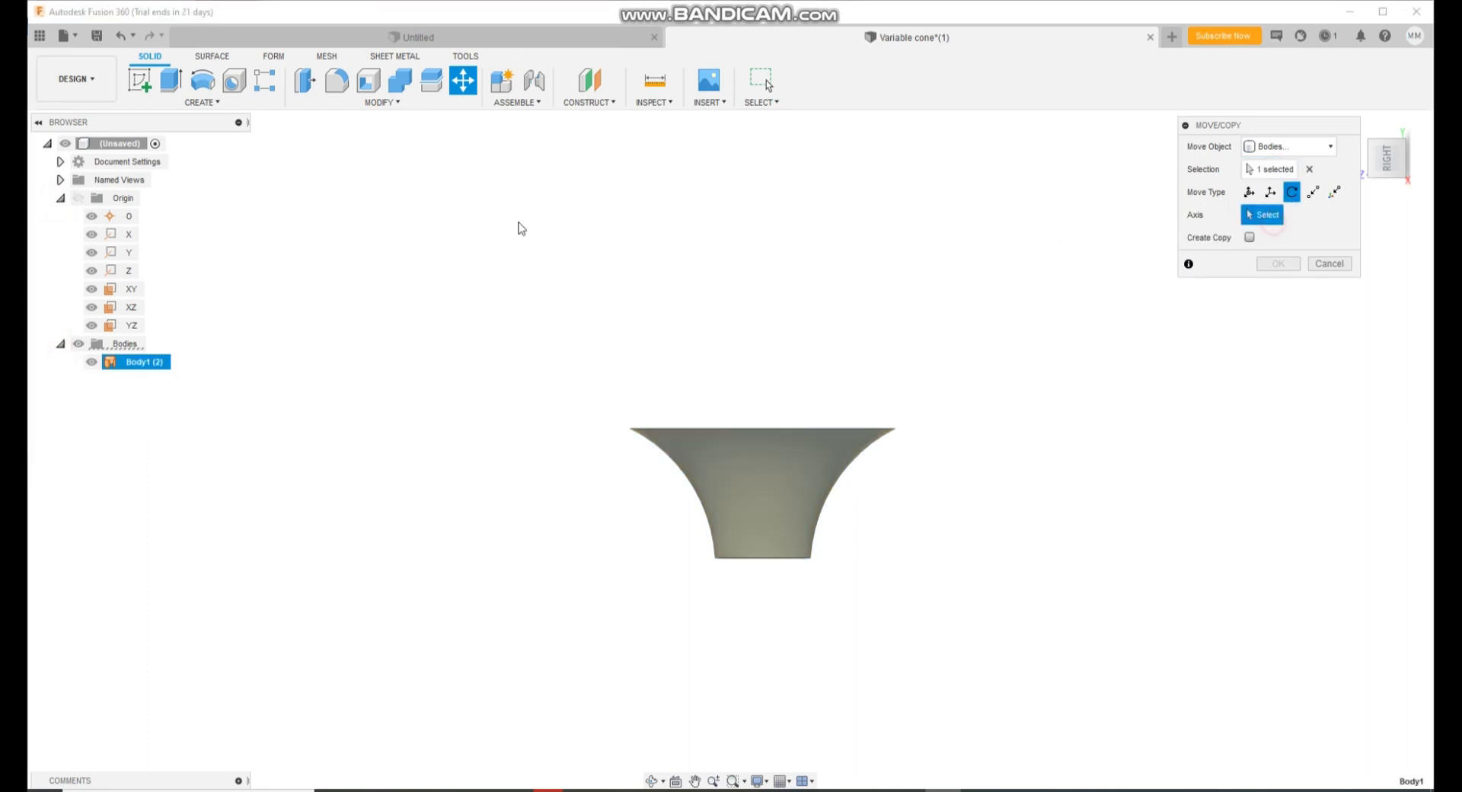
pyautogui.click(132, 253)
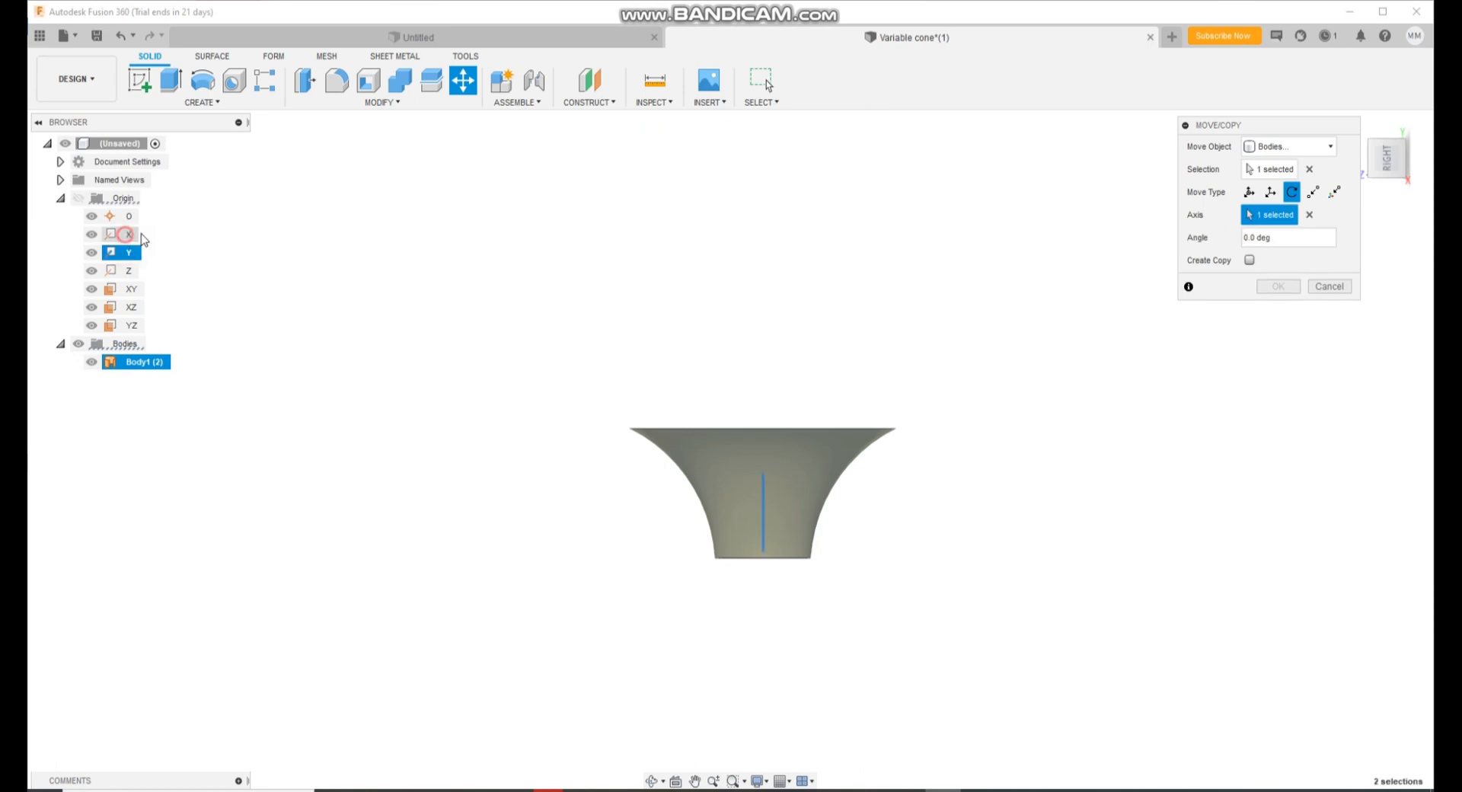
pyautogui.click(1311, 216)
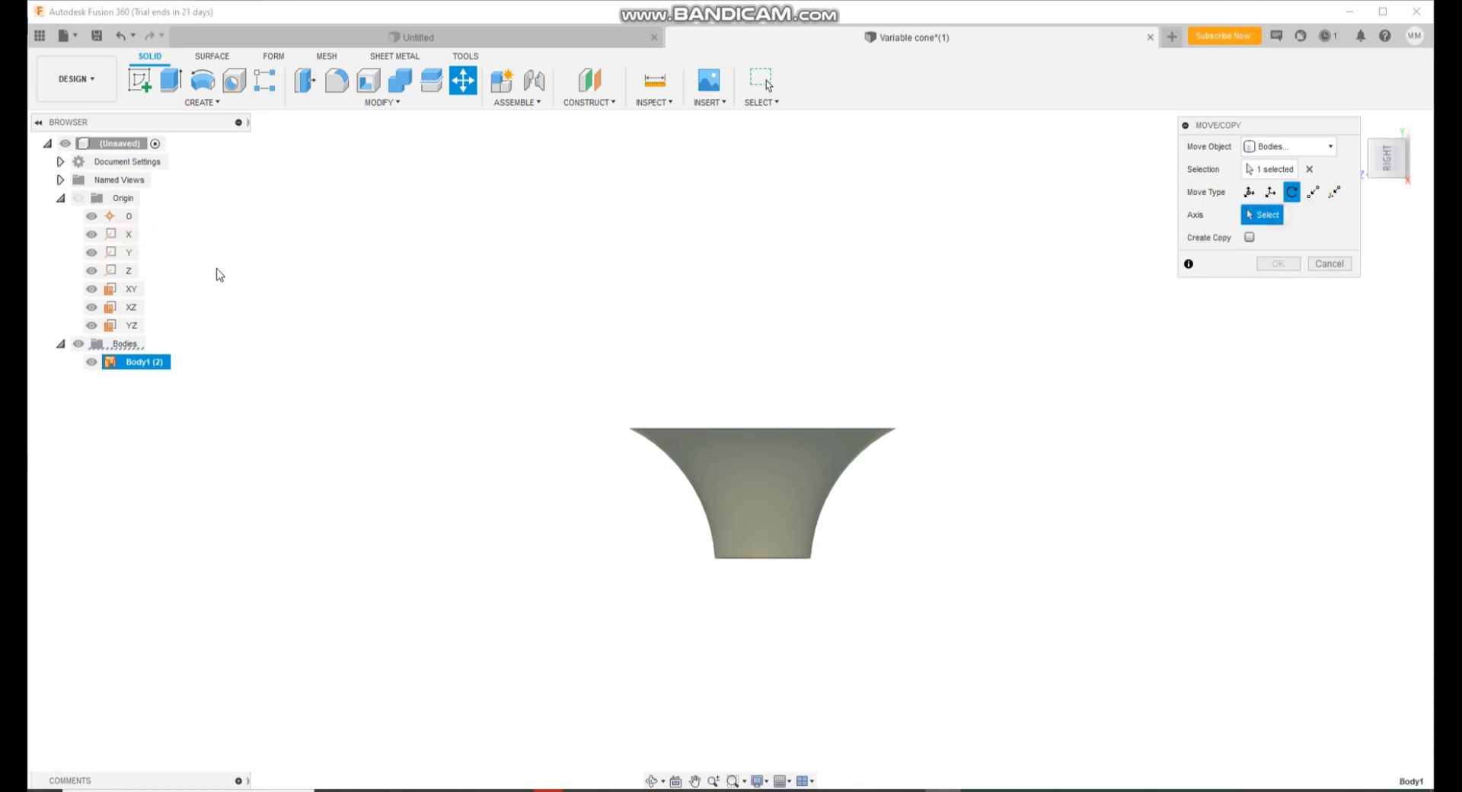
pyautogui.click(130, 235)
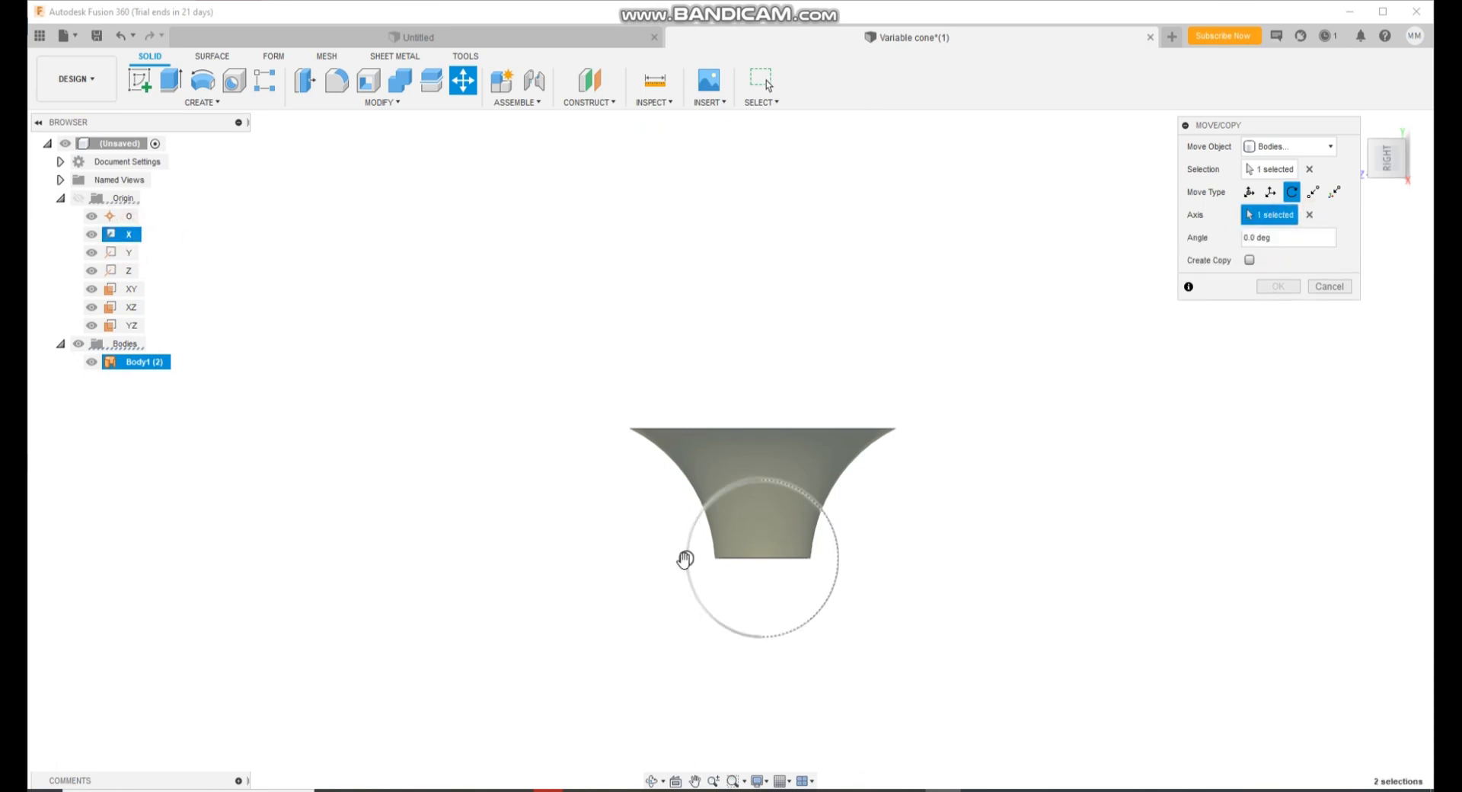
pyautogui.moveTo(685, 561); pyautogui.dragTo(763, 644)
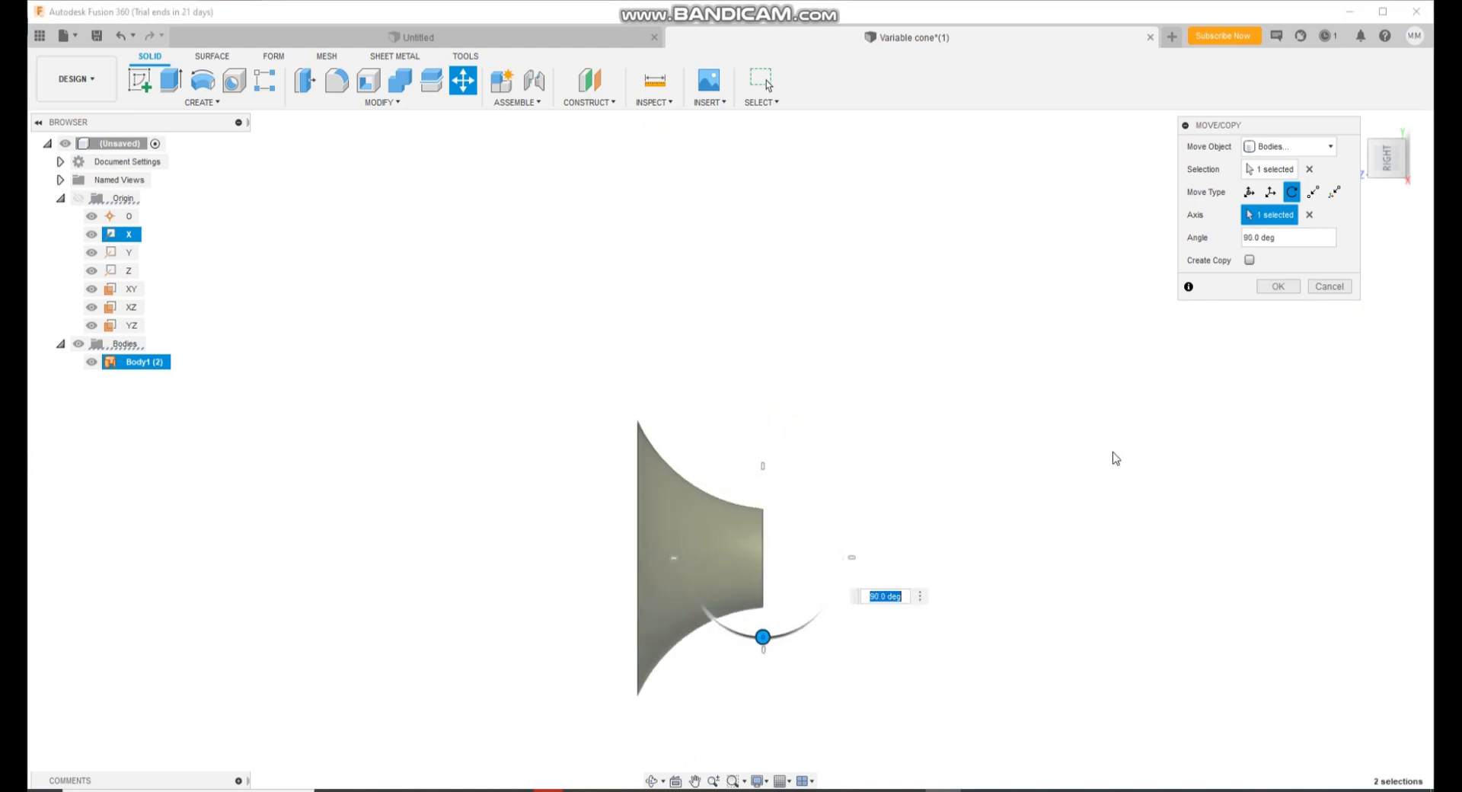
pyautogui.click(1285, 289)
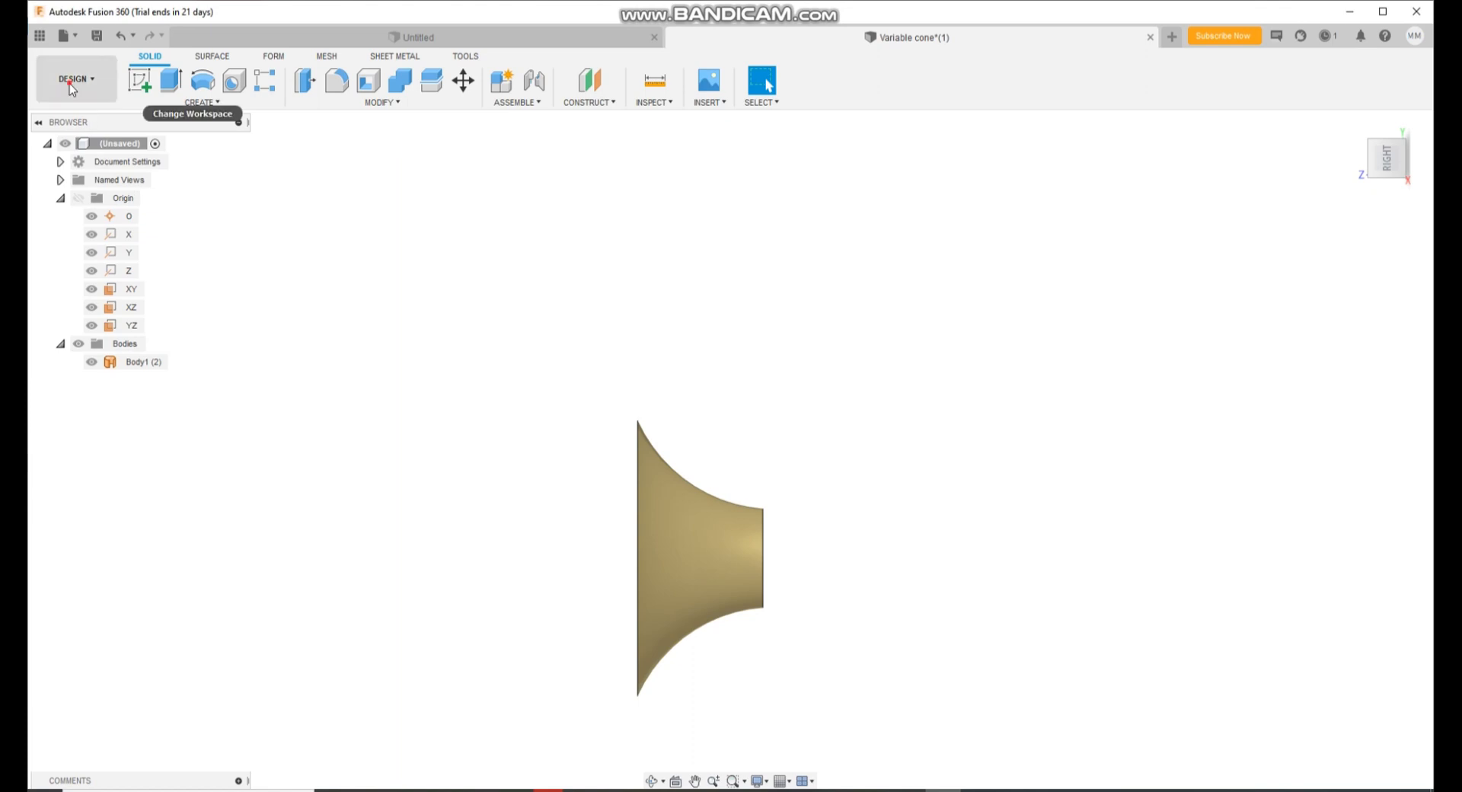
# Return to the Manufacture workspace and view the setup with the rotated cone body.
pyautogui.click(72, 80)
pyautogui.click(88, 248)
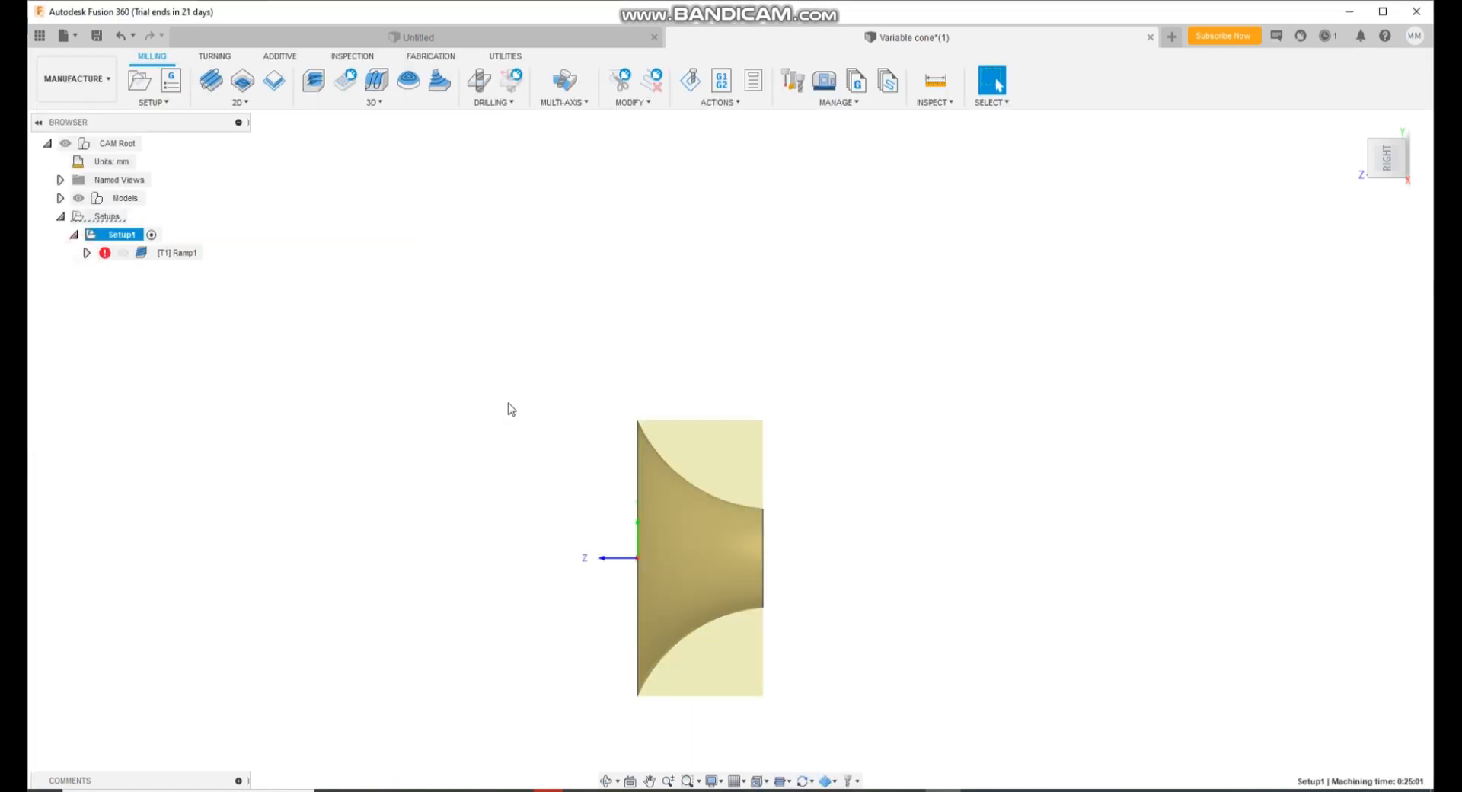
pyautogui.click(607, 780)
pyautogui.moveTo(705, 519); pyautogui.dragTo(776, 450)
# Edit the outdated Ramp operation and confirm its existing settings to regenerate the toolpath for the rotated cone.
pyautogui.rightClick(163, 256)
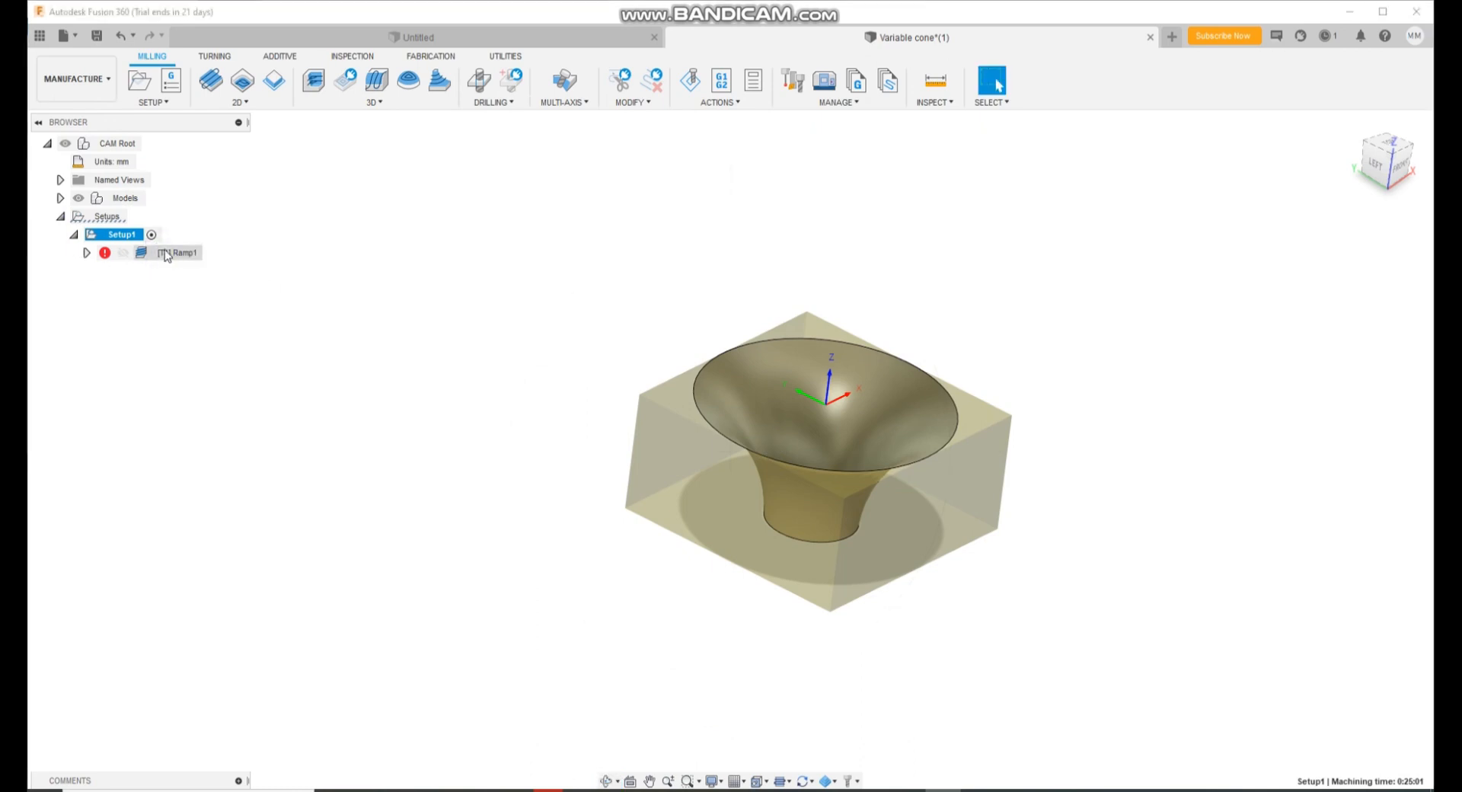
pyautogui.rightClick(165, 256)
pyautogui.click(194, 261)
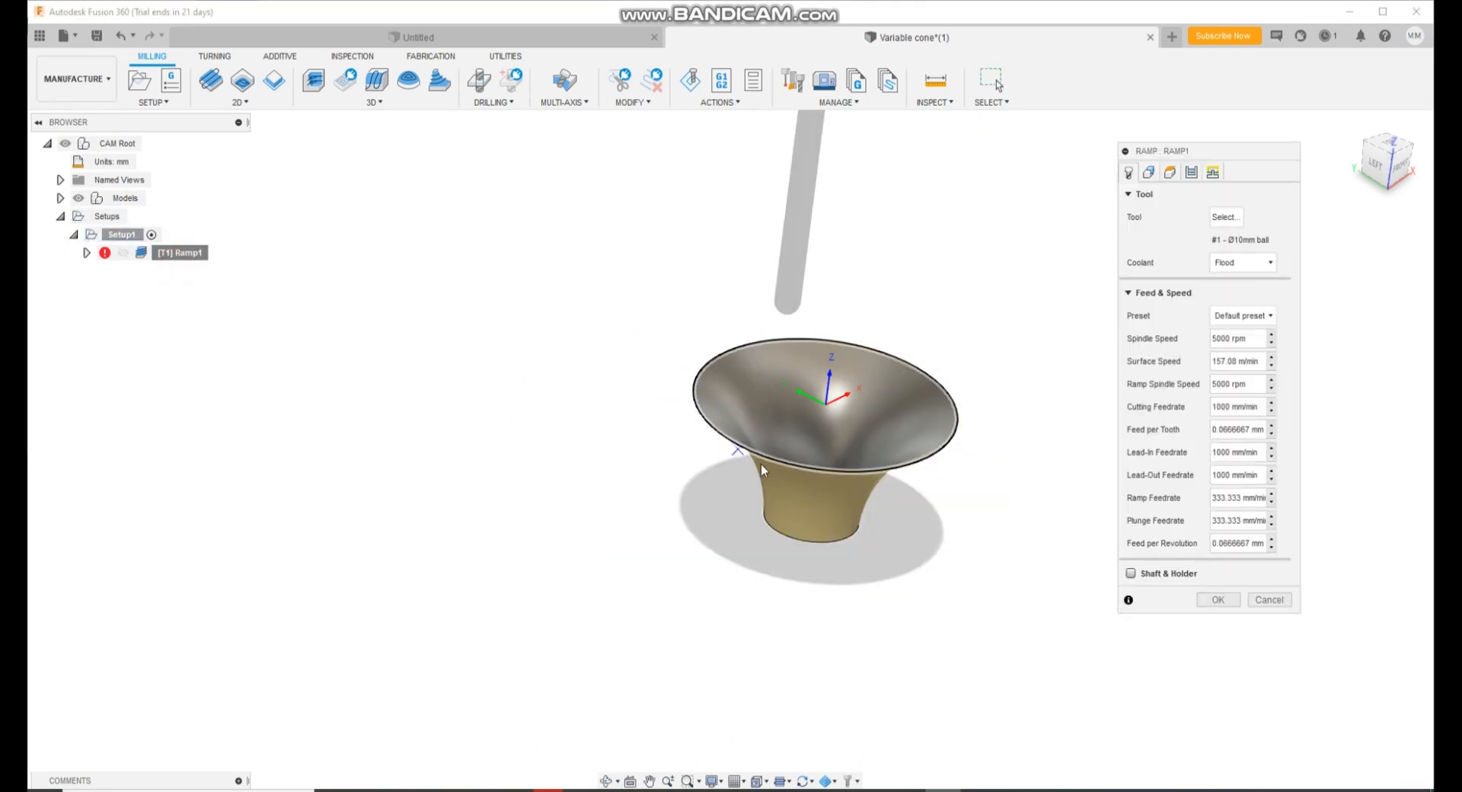
pyautogui.click(1221, 605)
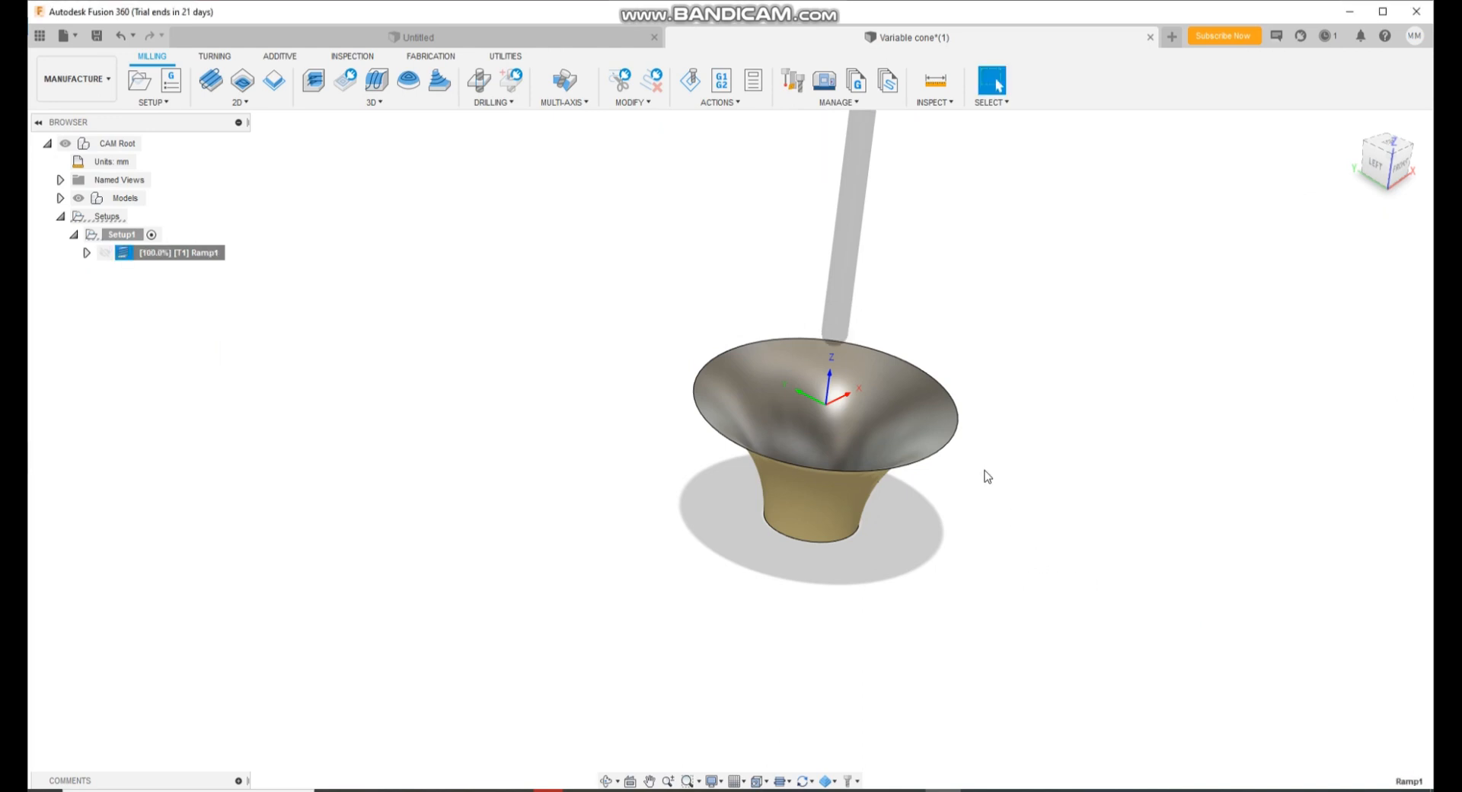
pyautogui.click(607, 781)
pyautogui.moveTo(735, 480); pyautogui.dragTo(742, 539)
pyautogui.scroll(1, 845, 491)
pyautogui.scroll(2, 844, 491)
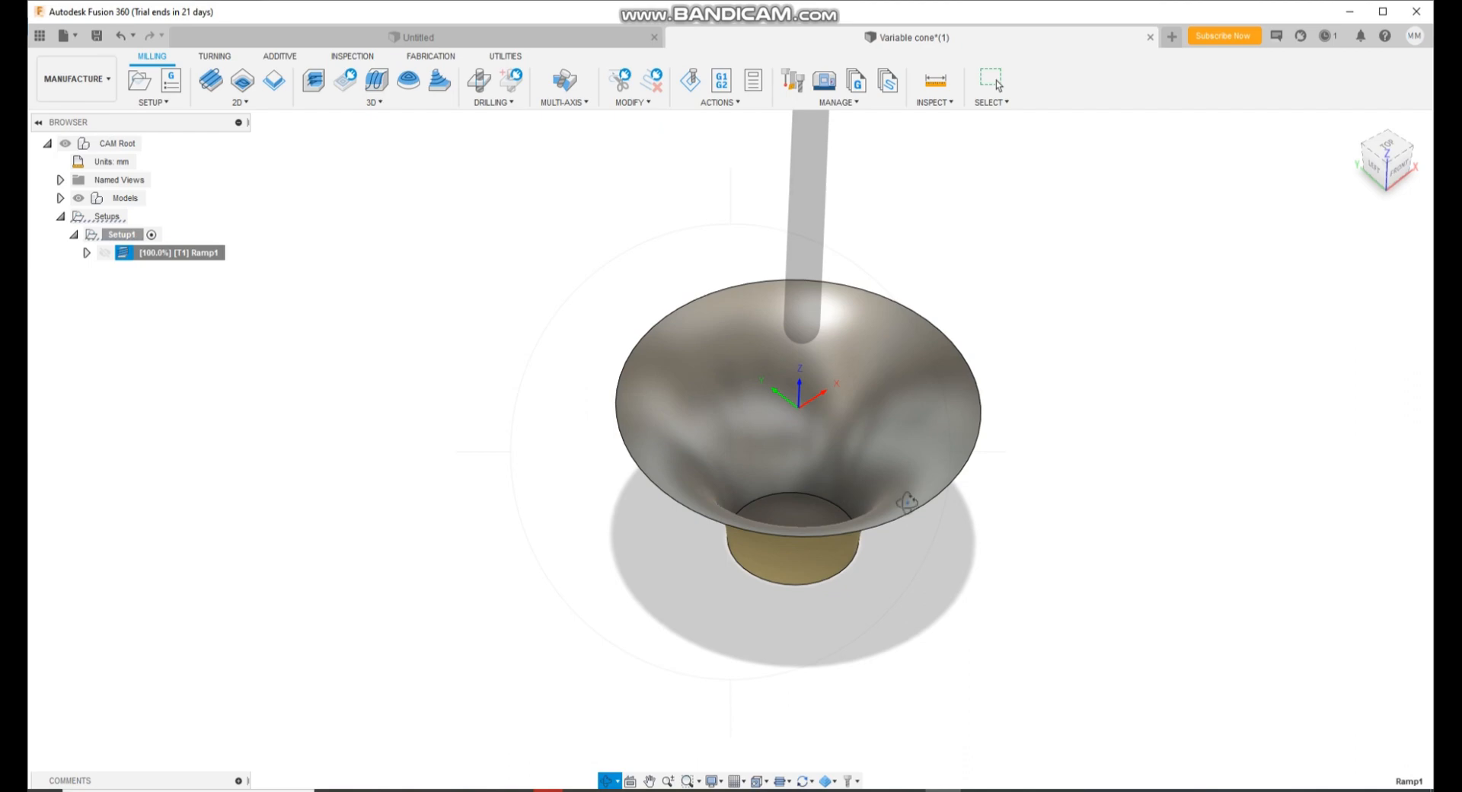
# Play the simulation of the regenerated Ramp toolpath on the rotated cone, and close it.
pyautogui.press('Escape')
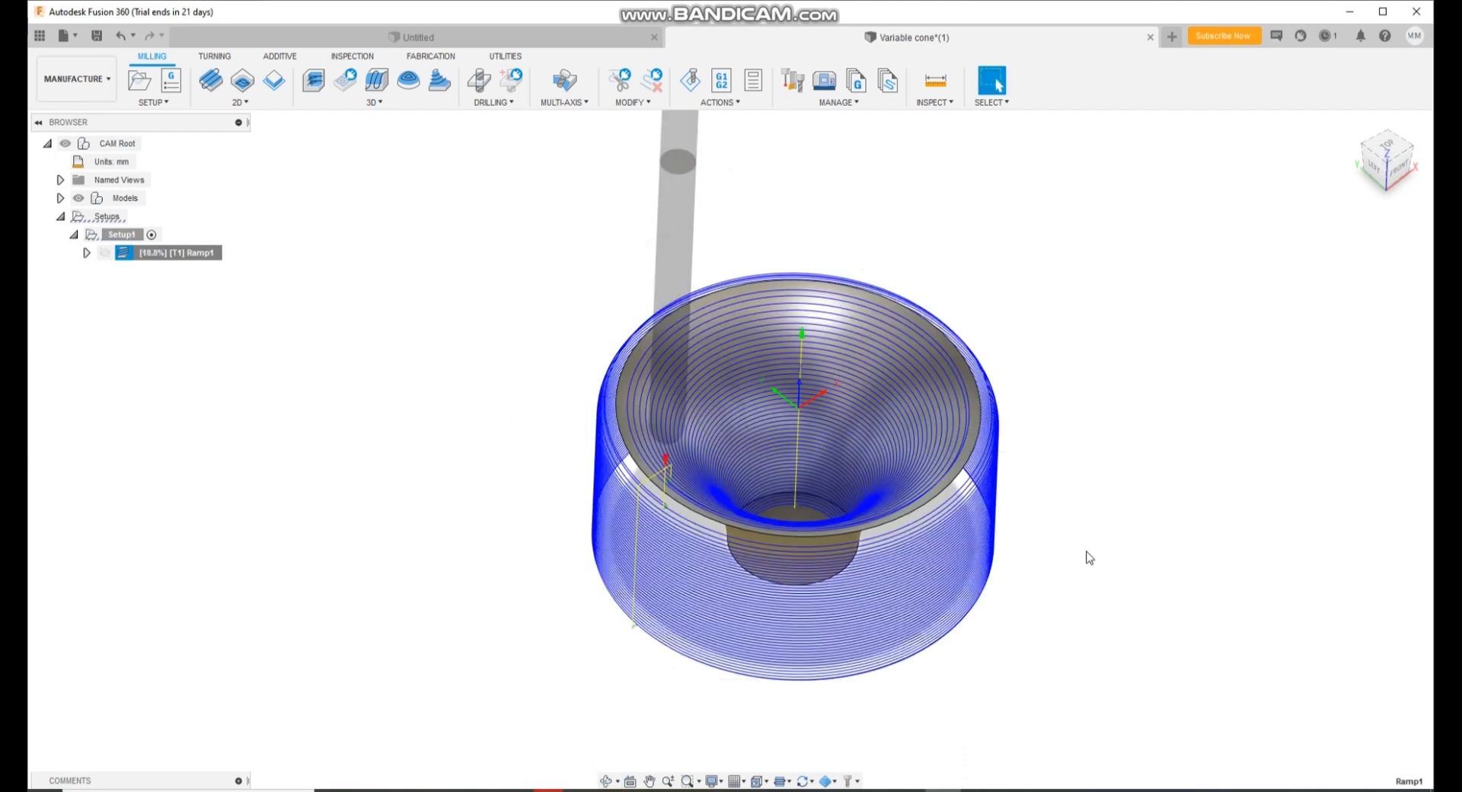
pyautogui.click(690, 79)
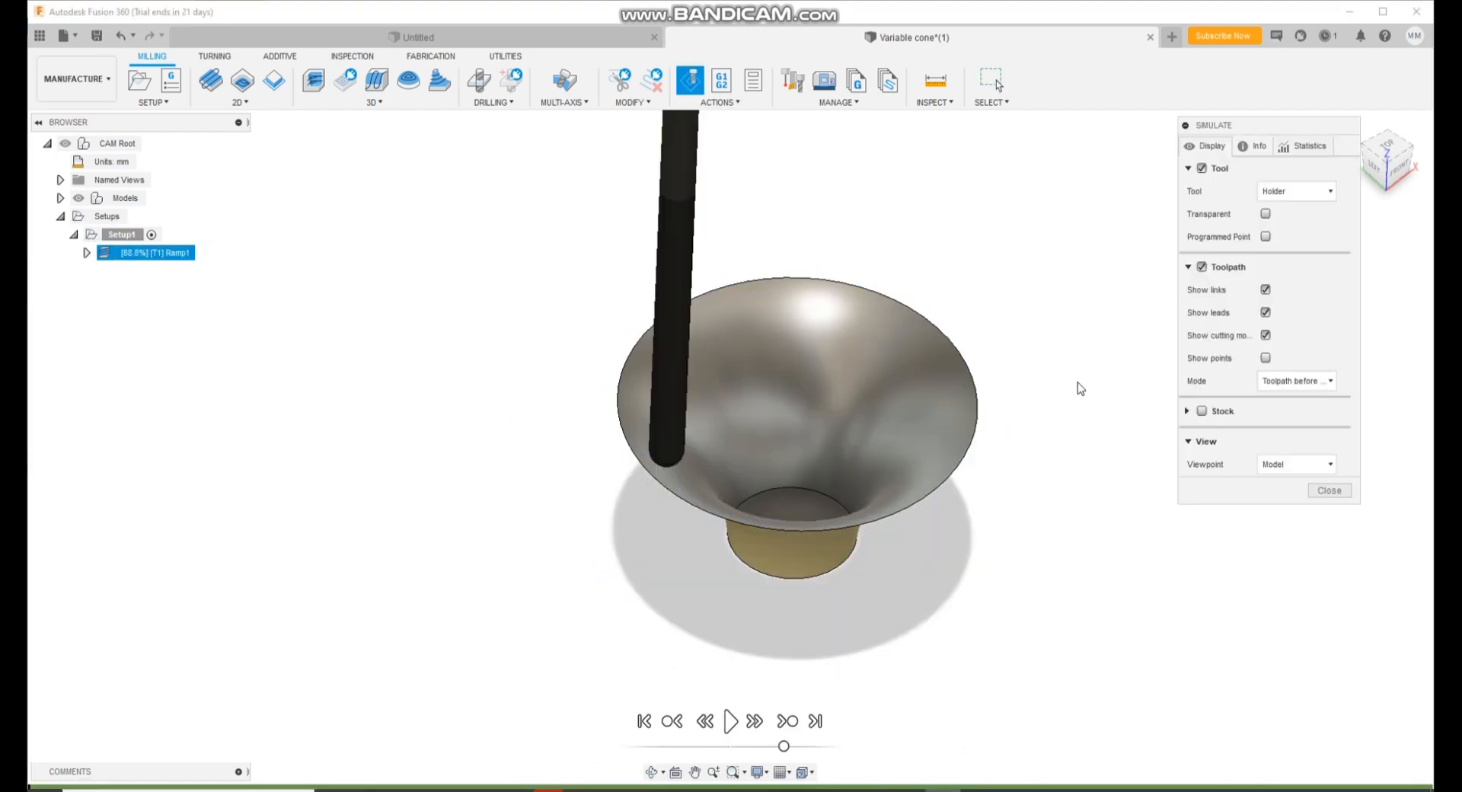
pyautogui.click(731, 720)
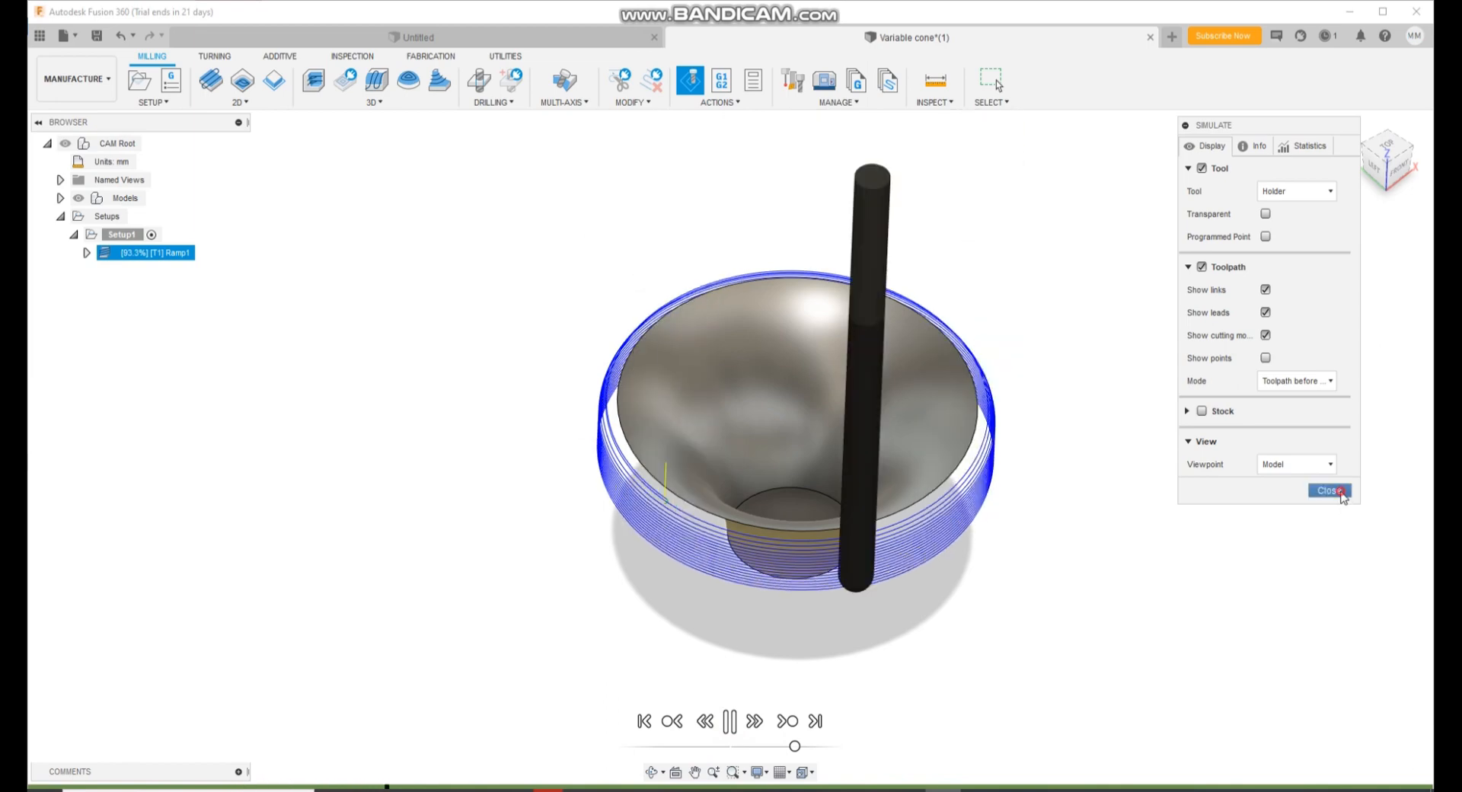
pyautogui.click(1342, 493)
# Set the Ramp operation's Tool Containment to Tool center on boundary and regenerate the toolpath.
pyautogui.click(187, 257)
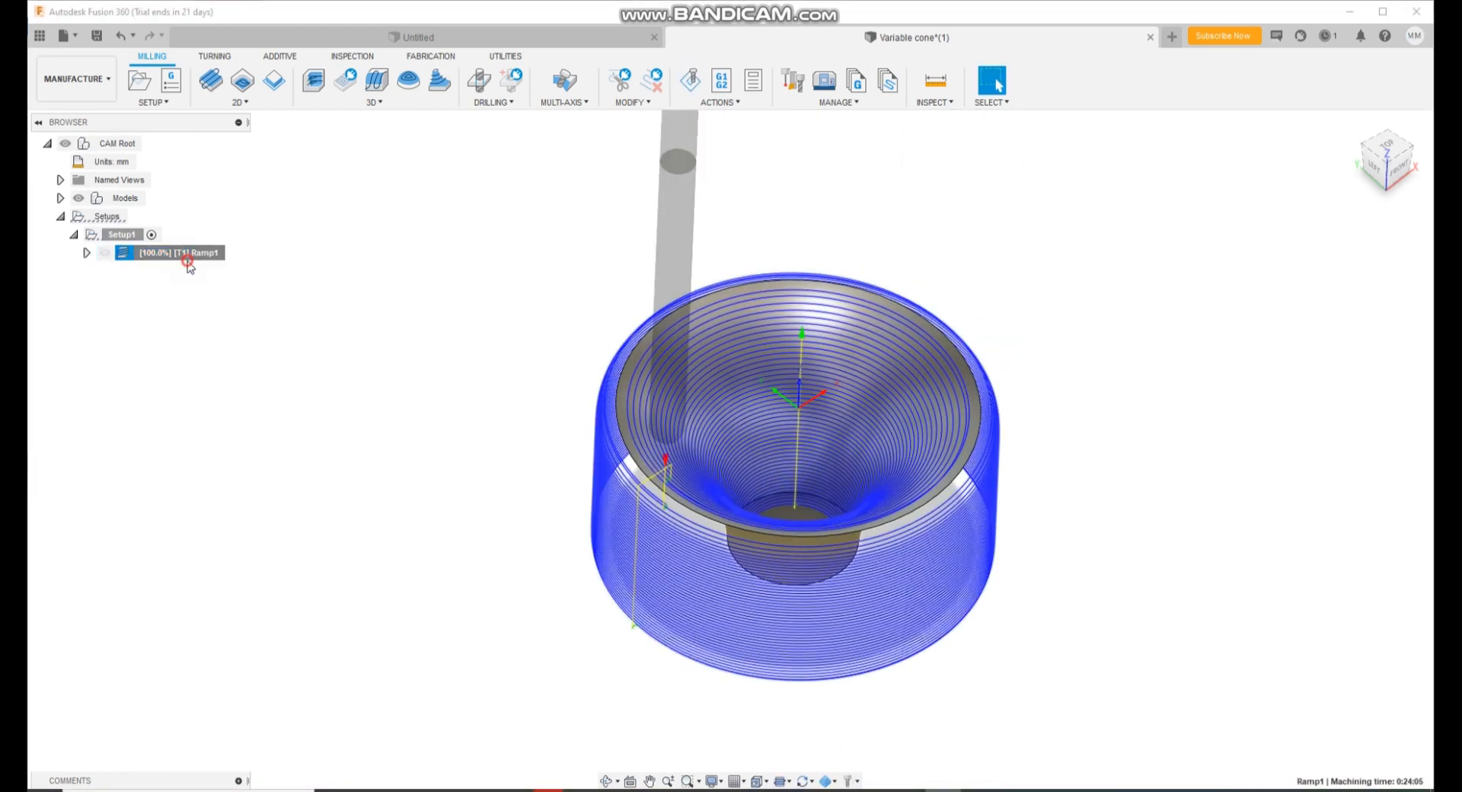
pyautogui.doubleClick(188, 259)
pyautogui.click(1148, 172)
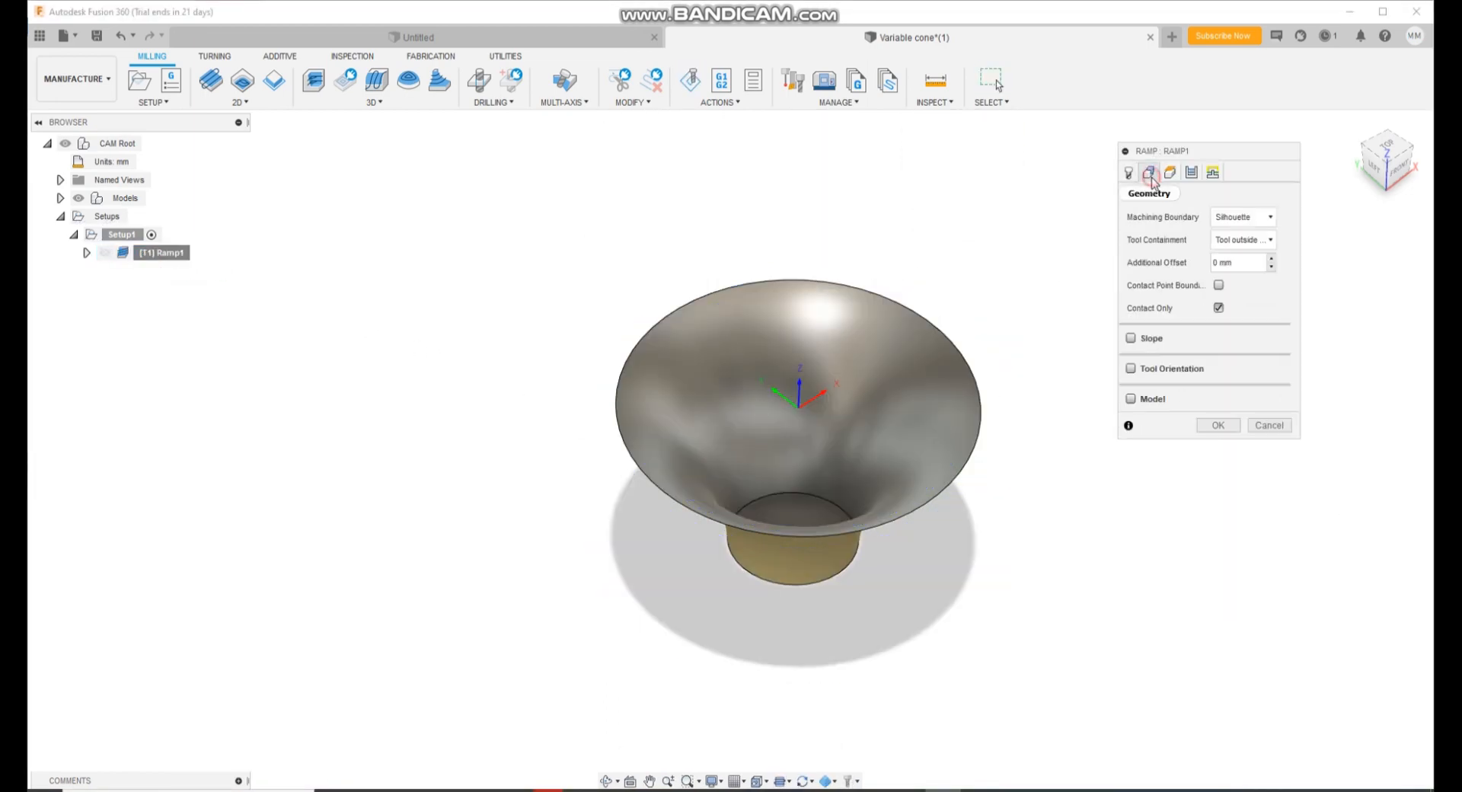
pyautogui.click(1238, 241)
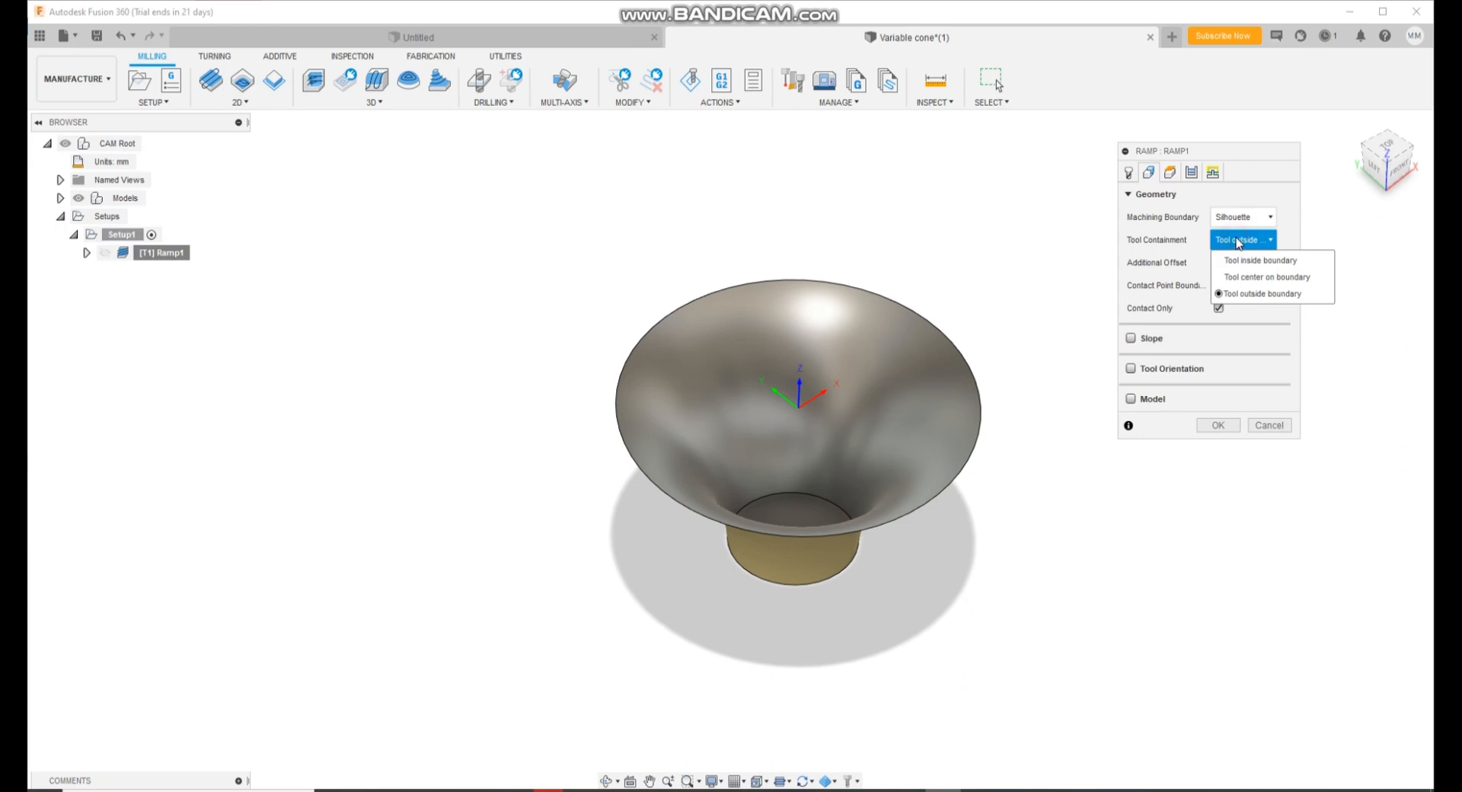
pyautogui.click(1253, 279)
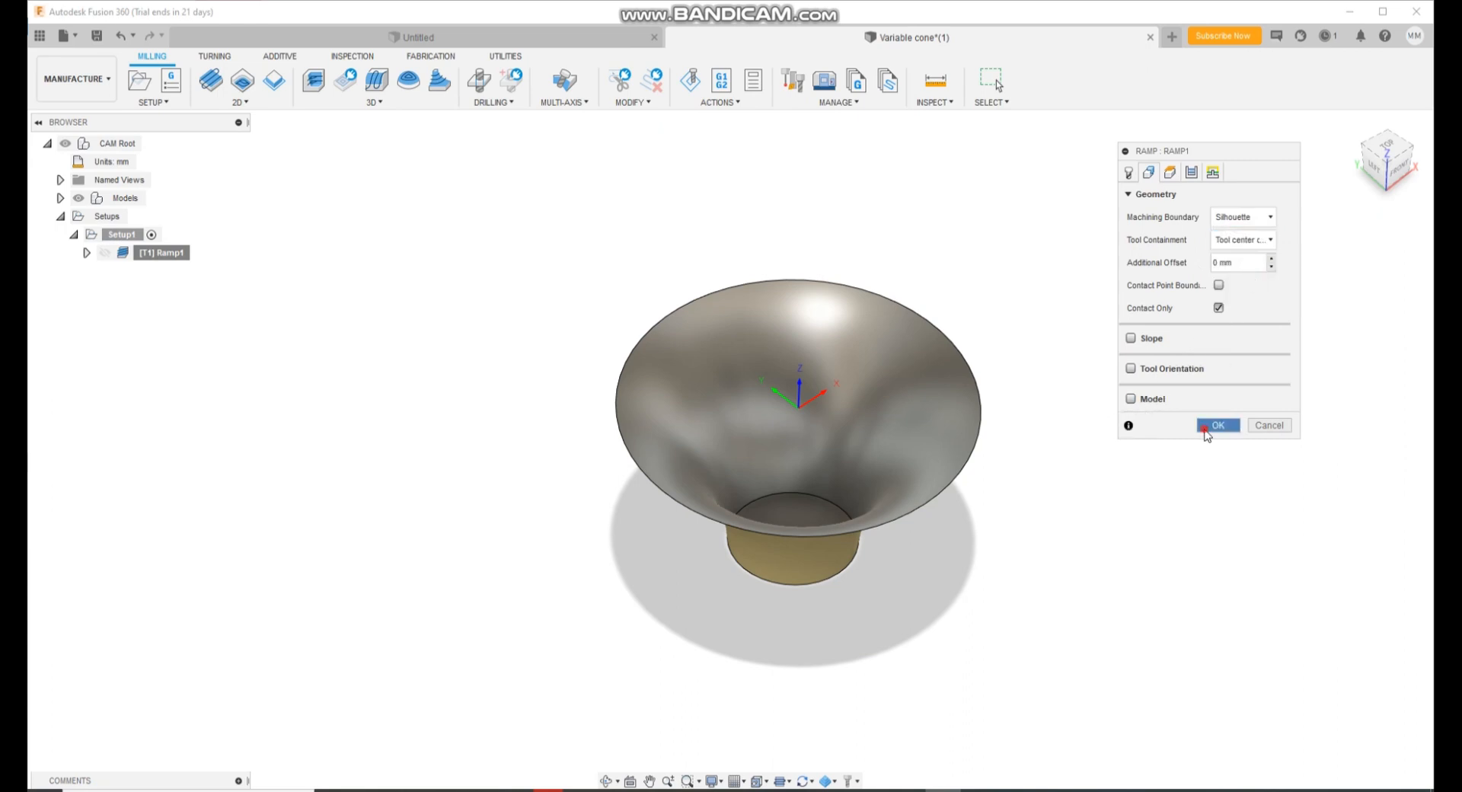
pyautogui.click(1216, 425)
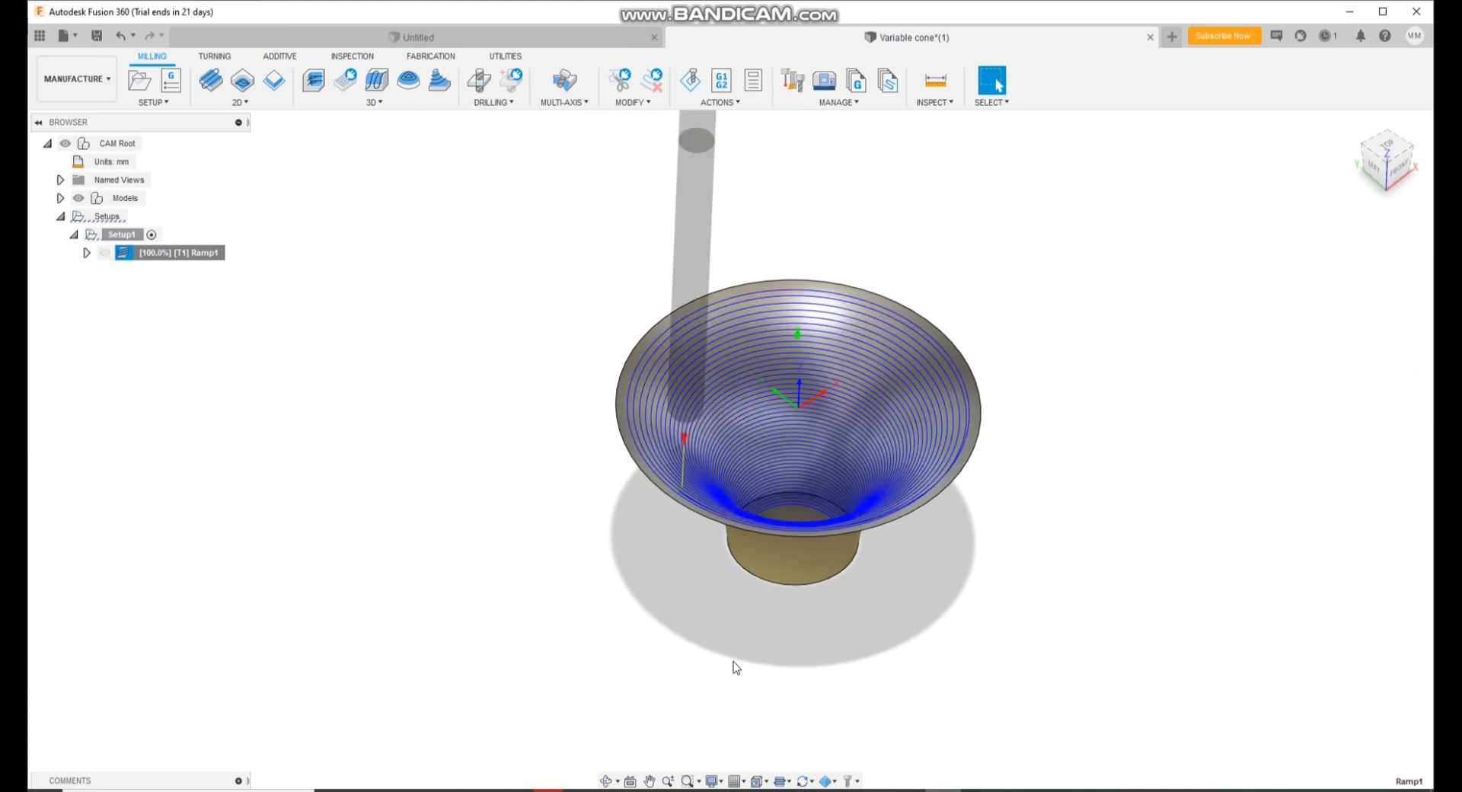
# Simulate the Ramp toolpath with the tool centered on the boundary, and examine the cuts inside the cone.
pyautogui.click(691, 79)
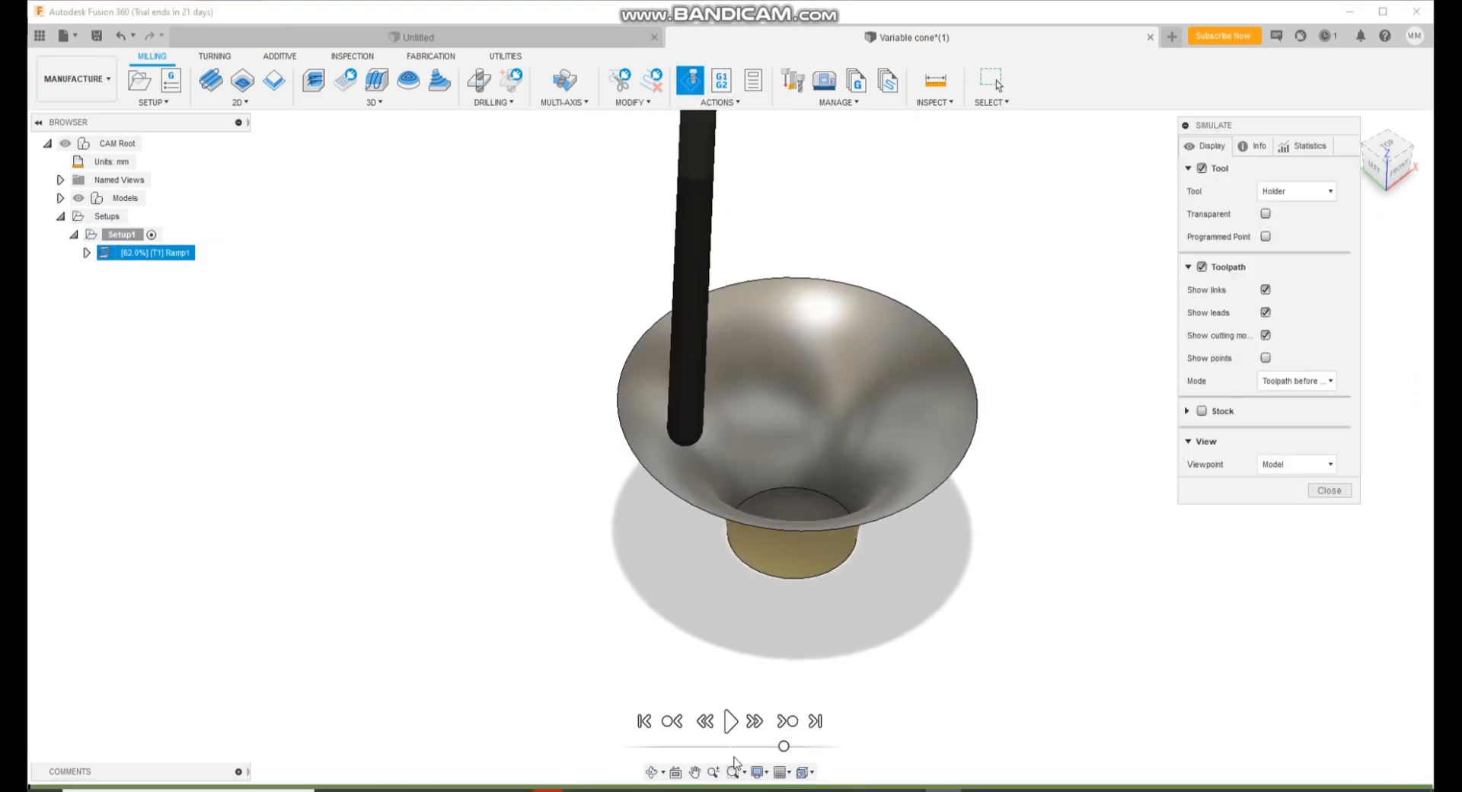
pyautogui.click(731, 721)
pyautogui.scroll(3, 847, 424)
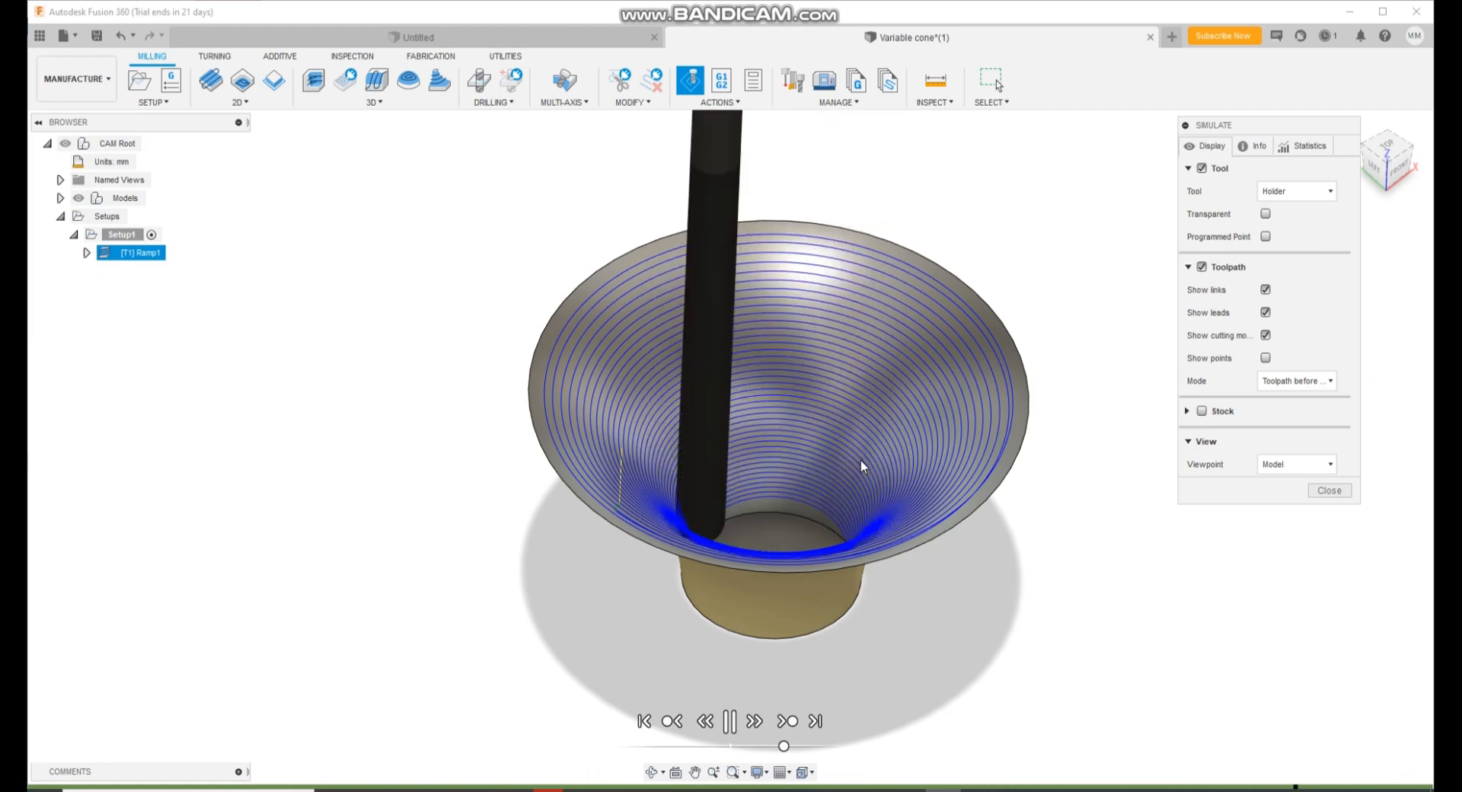
pyautogui.click(1329, 491)
# Enable the Model option in the Ramp operation and choose the cone's flared inner face as the model surface.
pyautogui.rightClick(171, 256)
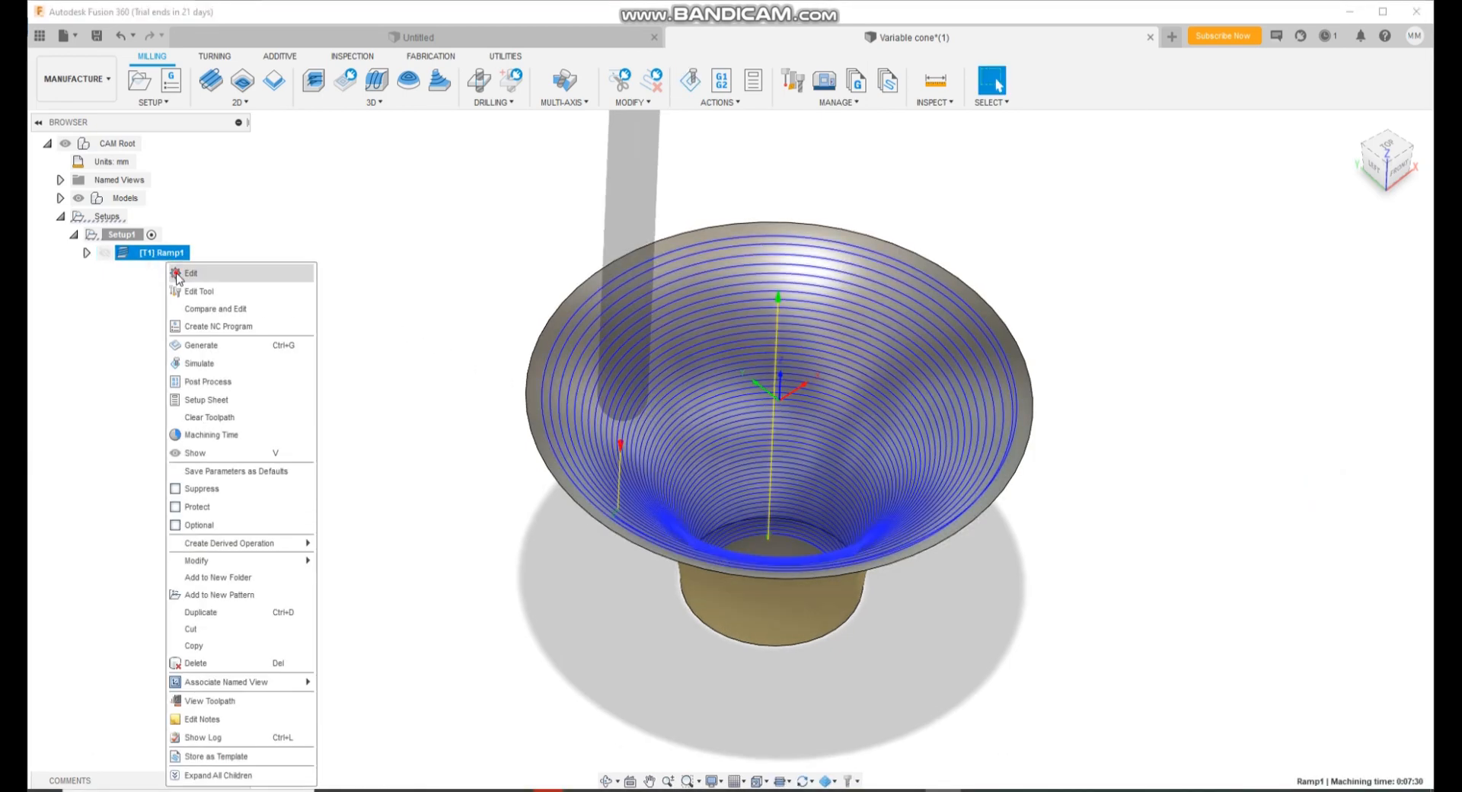
pyautogui.click(173, 272)
pyautogui.click(1149, 173)
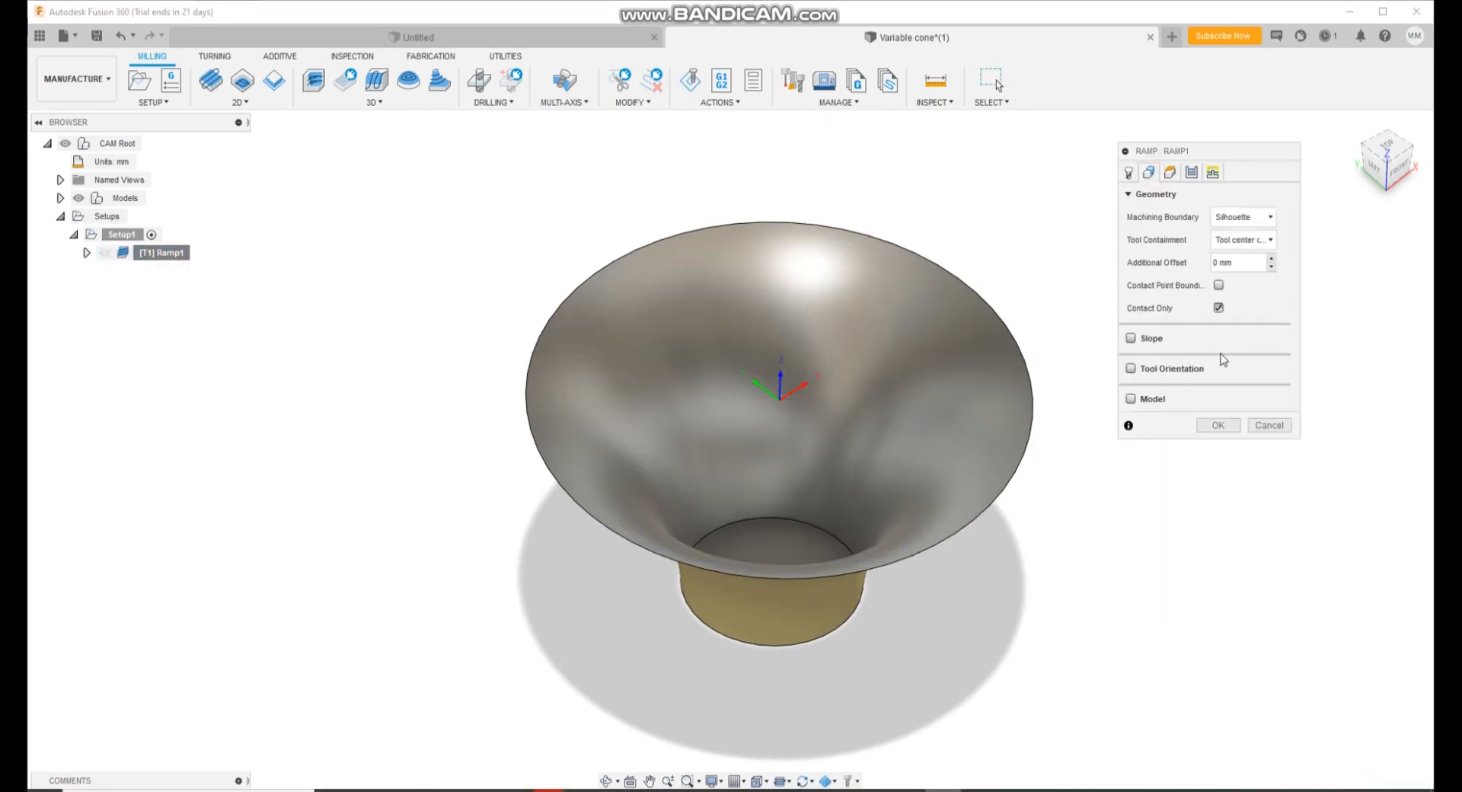
pyautogui.click(1132, 399)
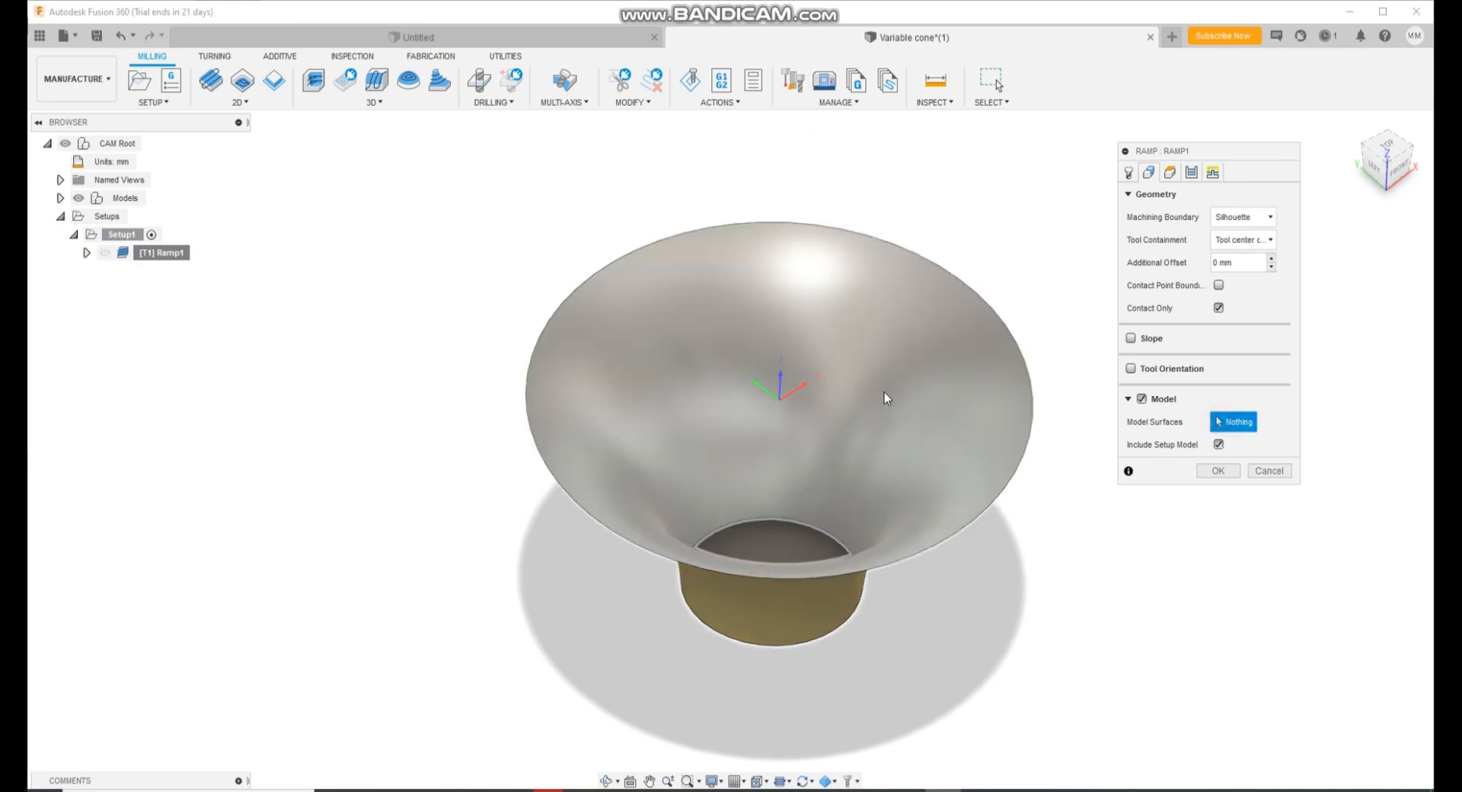
pyautogui.click(884, 399)
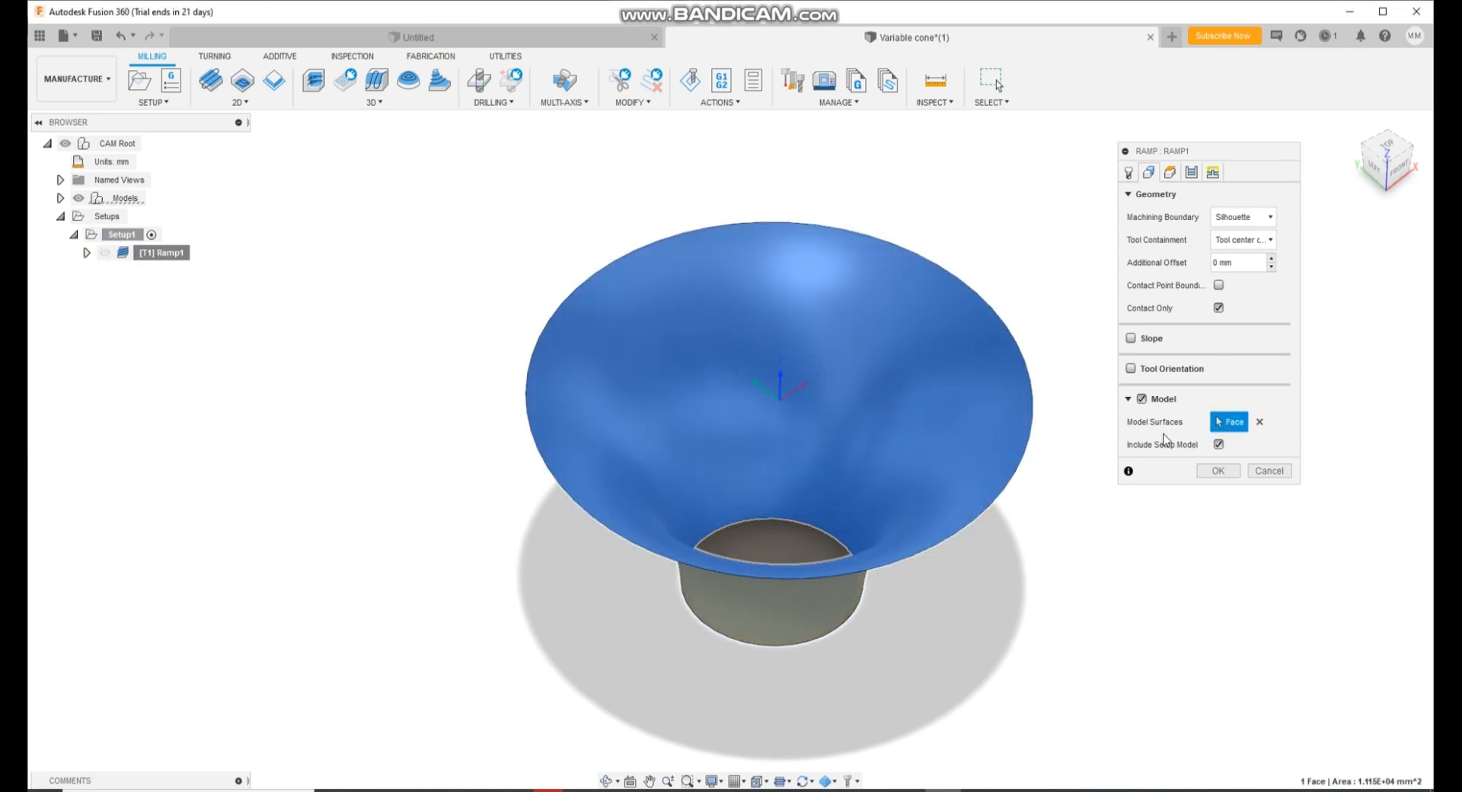
pyautogui.click(1219, 472)
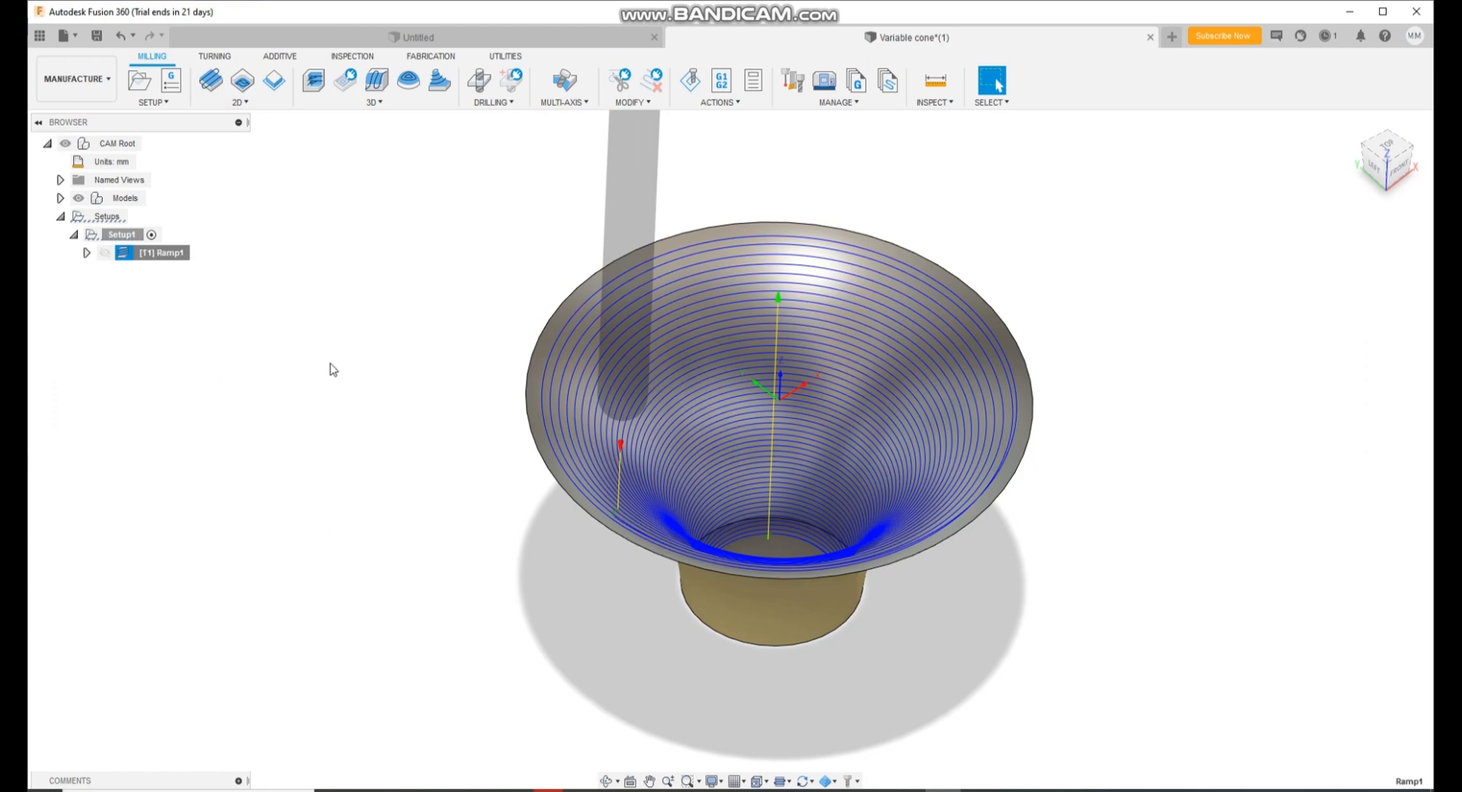
# Simulate the Ramp toolpath generated with the flared inner face as model surface.
pyautogui.click(689, 79)
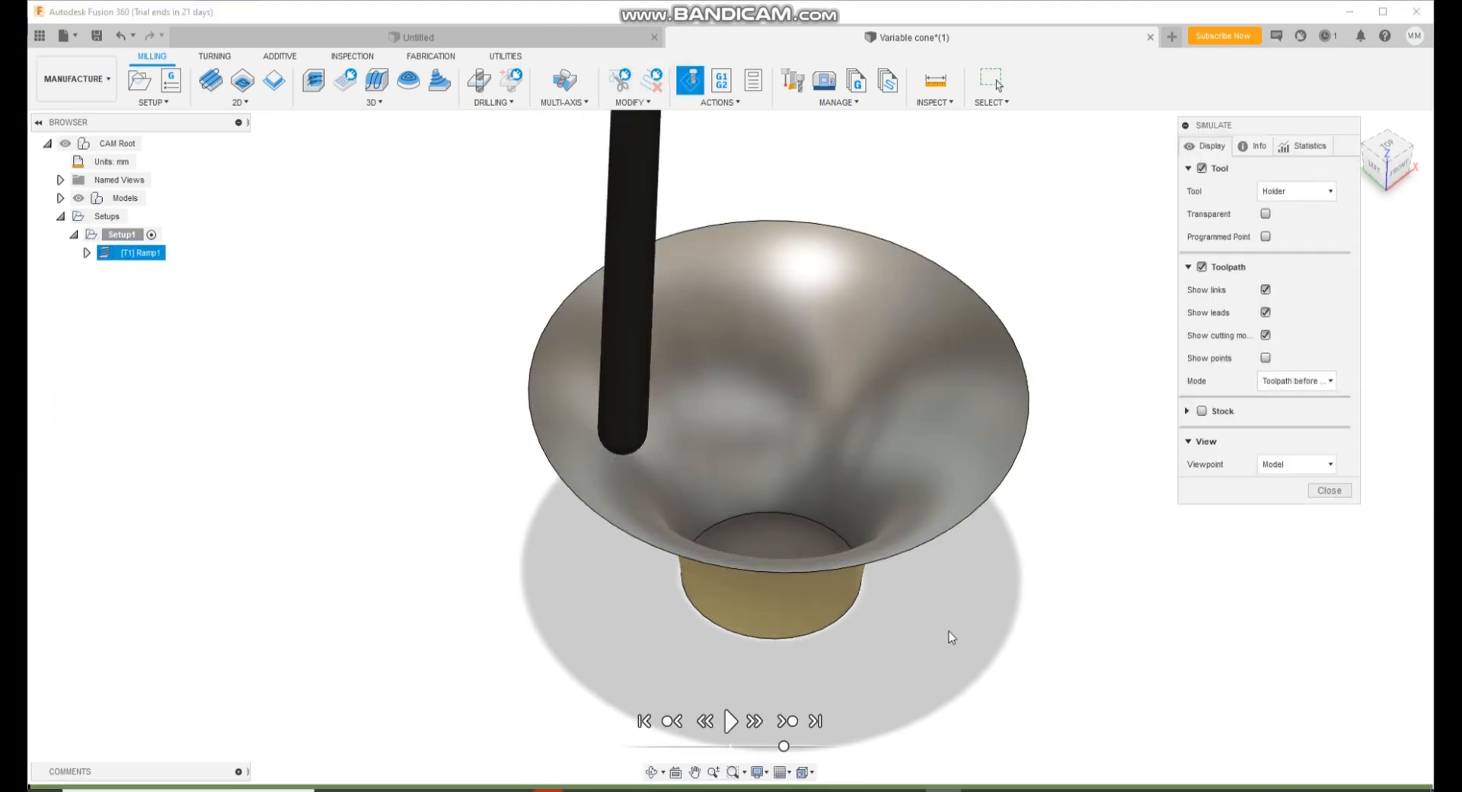
pyautogui.click(729, 721)
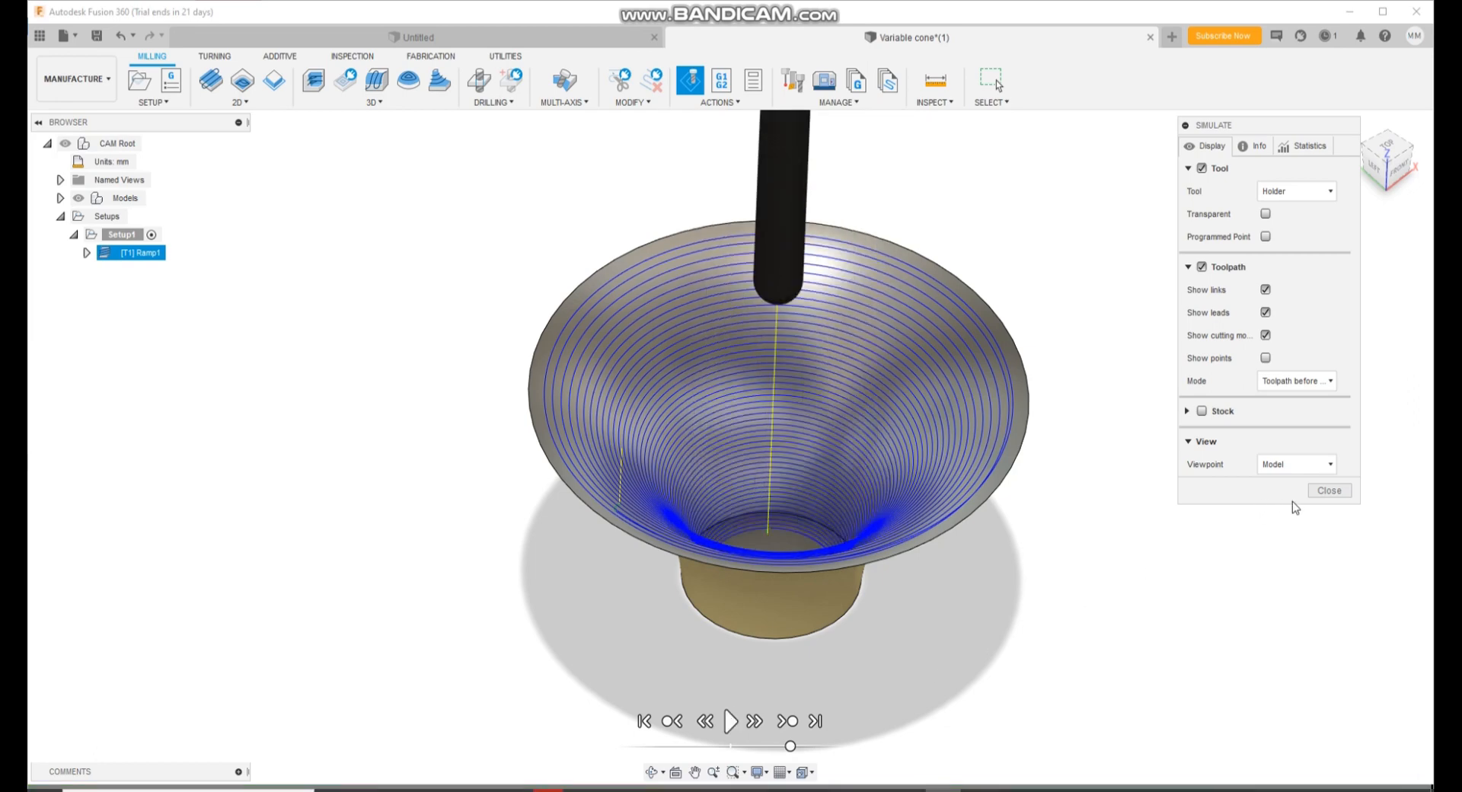
pyautogui.click(1328, 494)
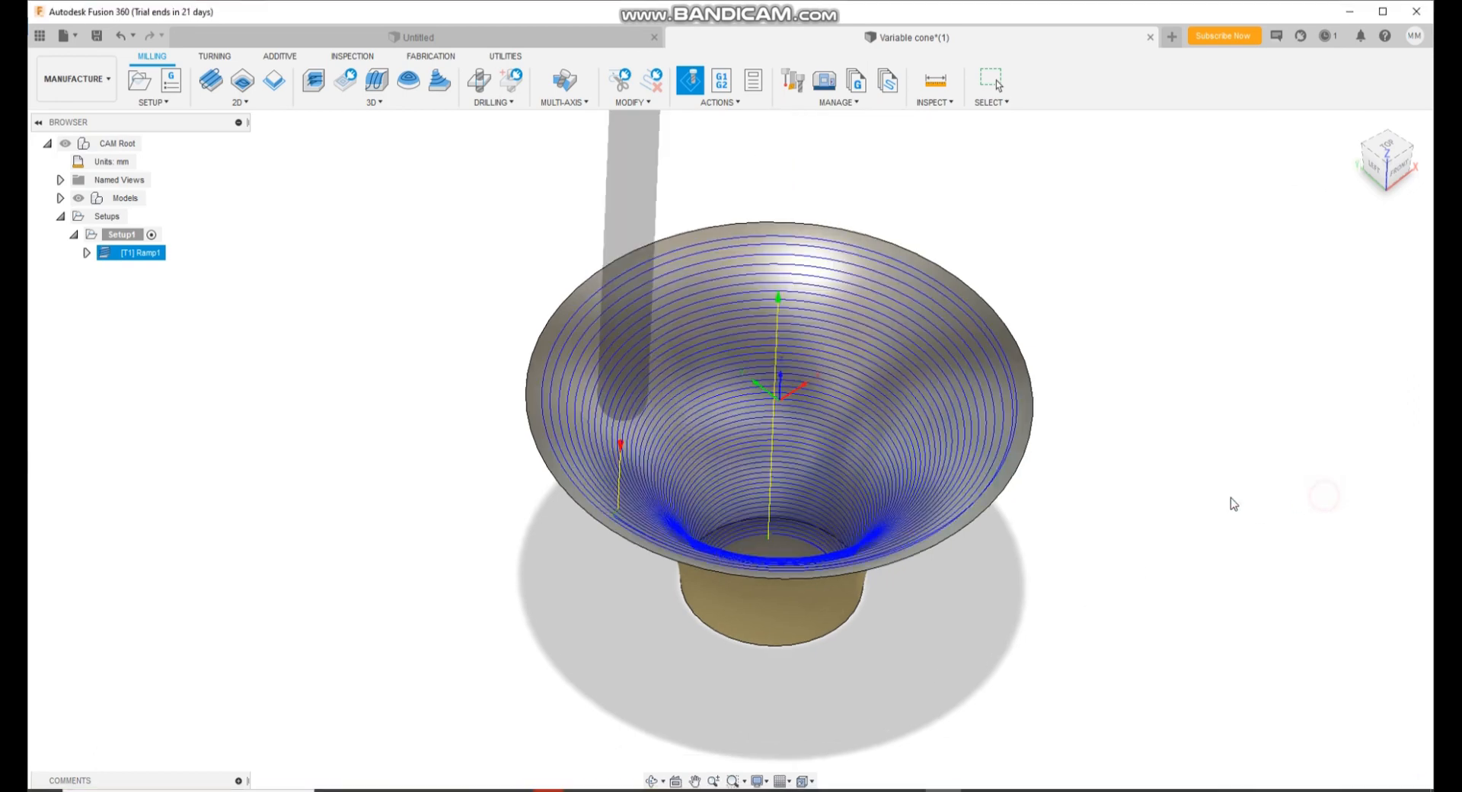
# Change the Ramp operation's Tool Containment to Tool inside boundary and regenerate the toolpath.
pyautogui.click(201, 263)
pyautogui.click(1149, 173)
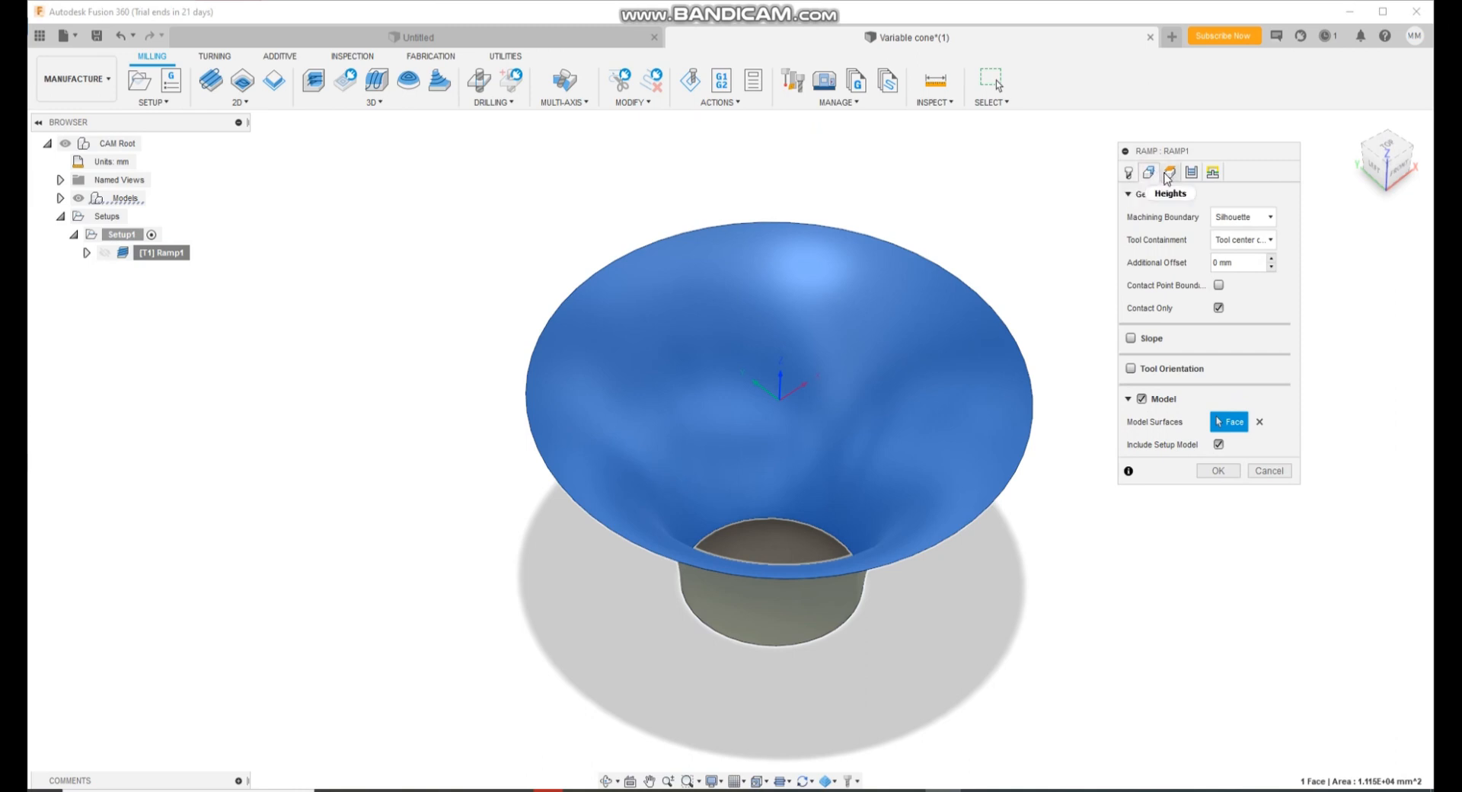
pyautogui.click(1249, 239)
pyautogui.click(1246, 241)
pyautogui.click(1247, 242)
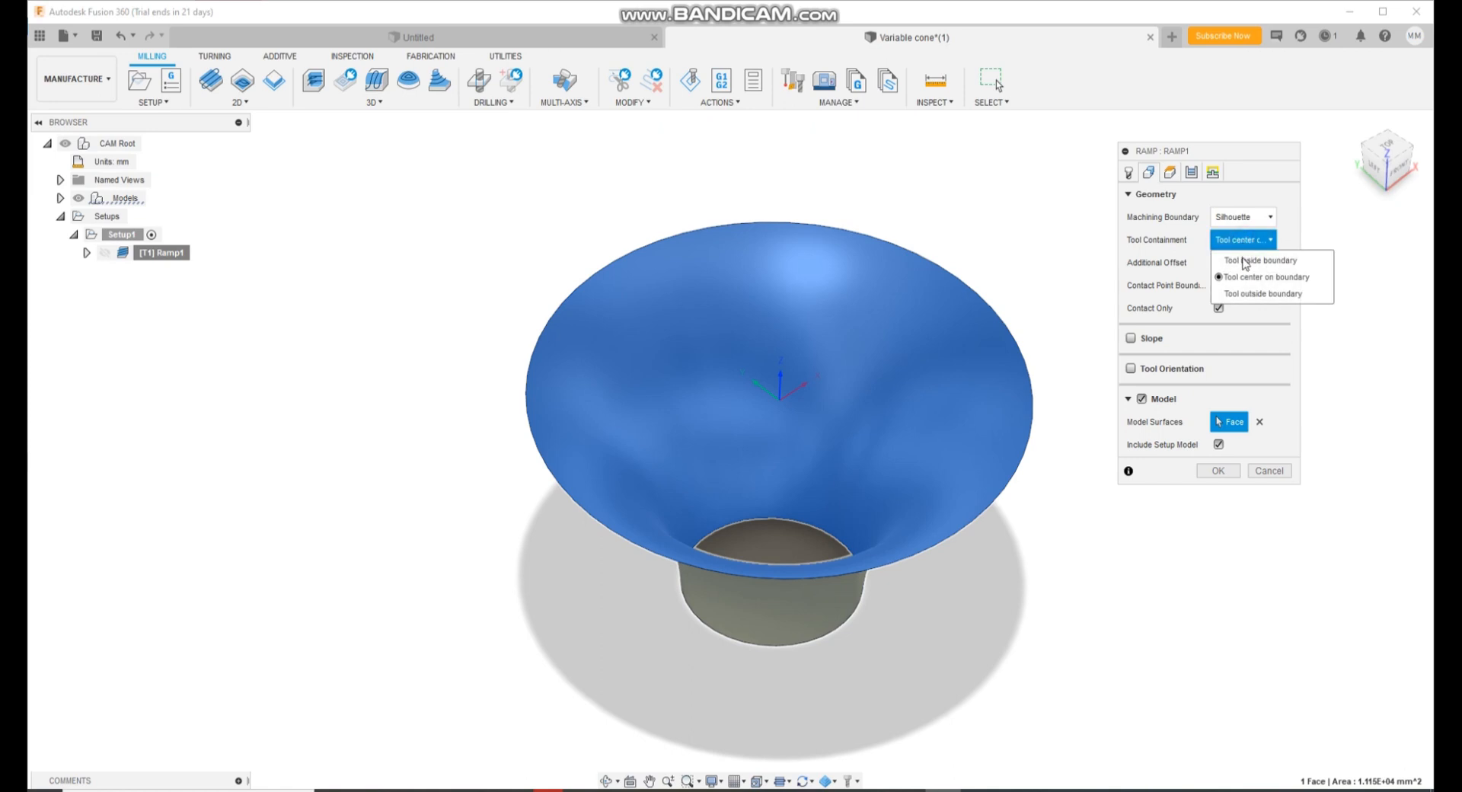
pyautogui.click(1244, 258)
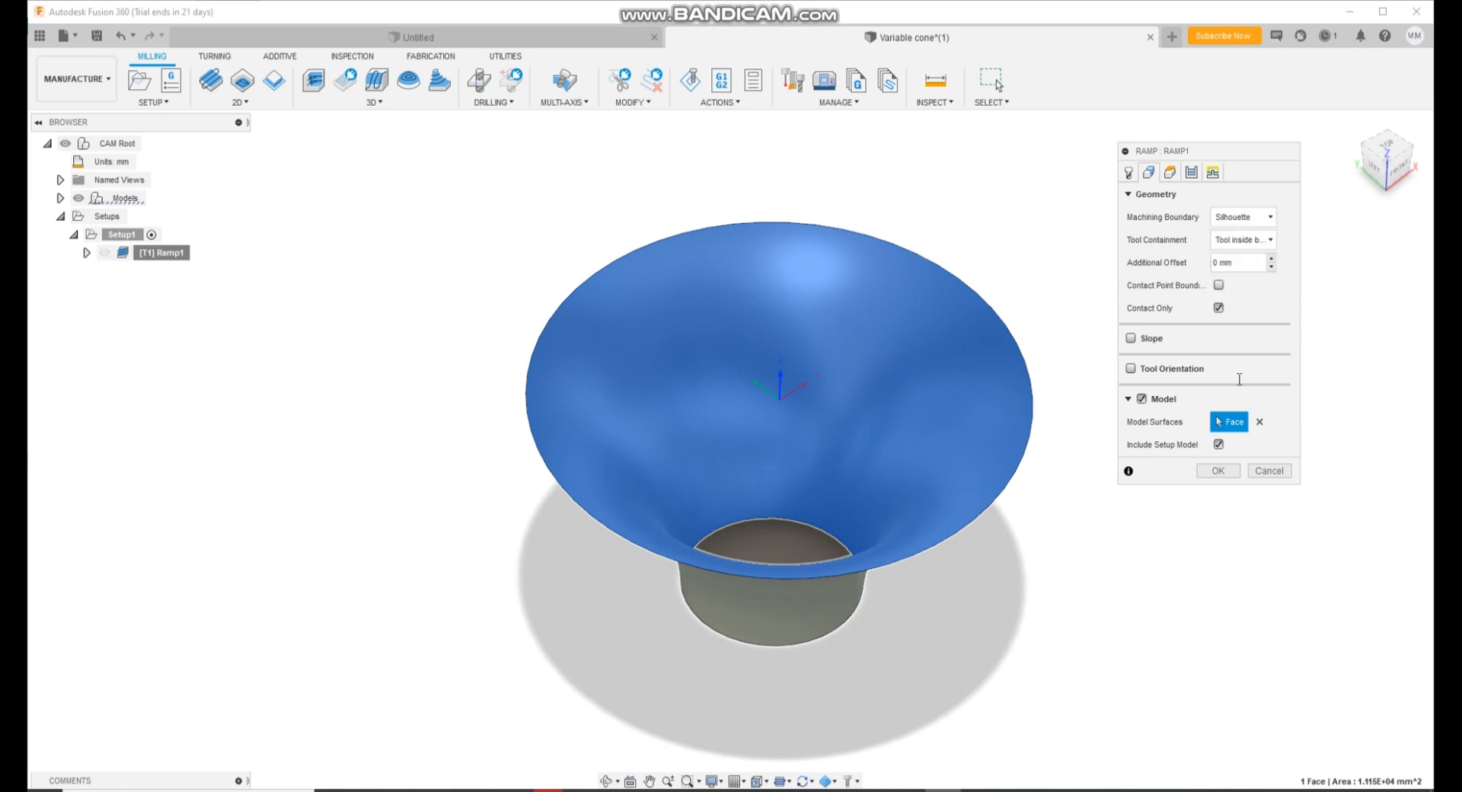
pyautogui.click(1219, 470)
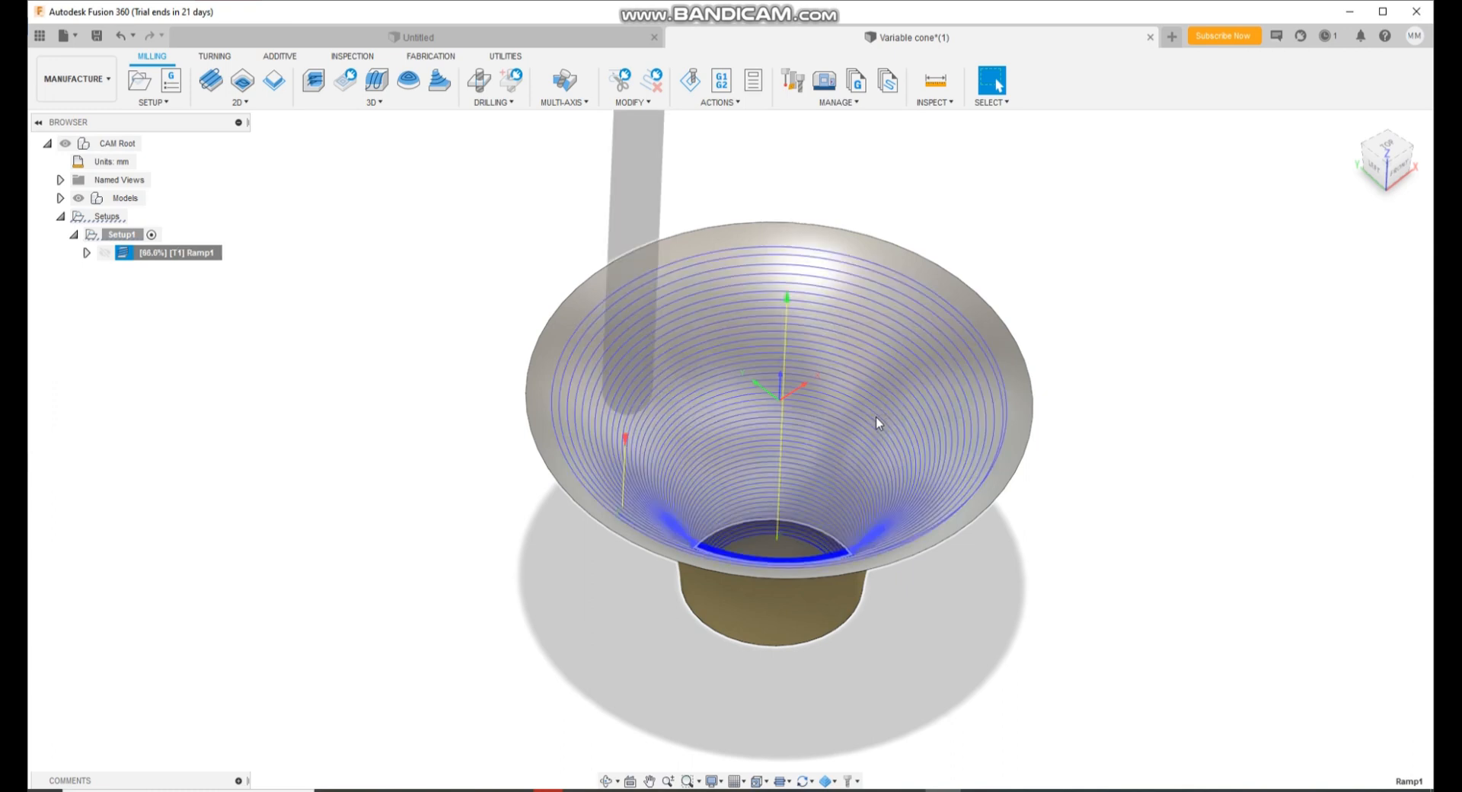
# Set the Ramp operation's Additional Offset to 10 mm and simulate the regenerated toolpath.
pyautogui.rightClick(179, 257)
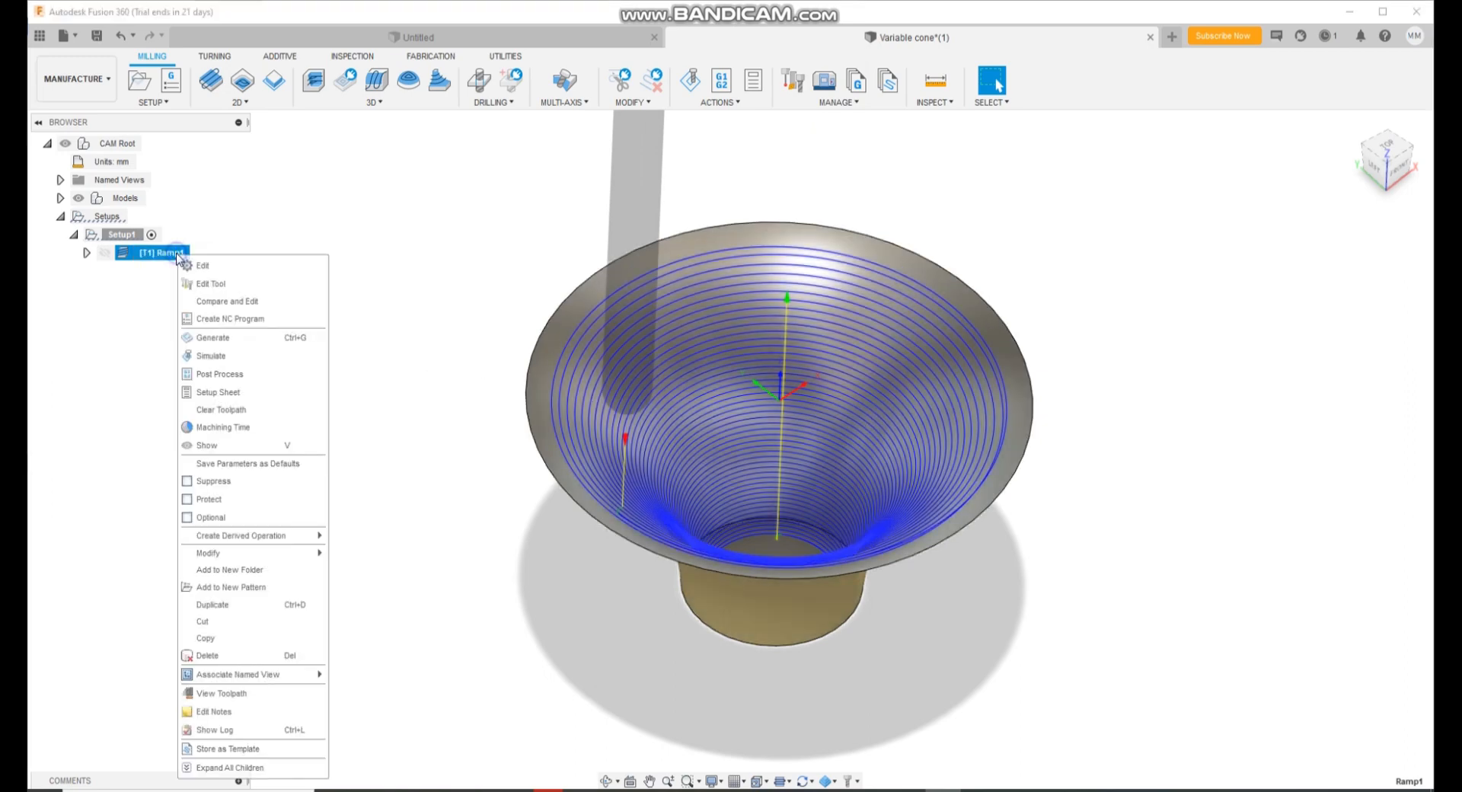
pyautogui.click(190, 266)
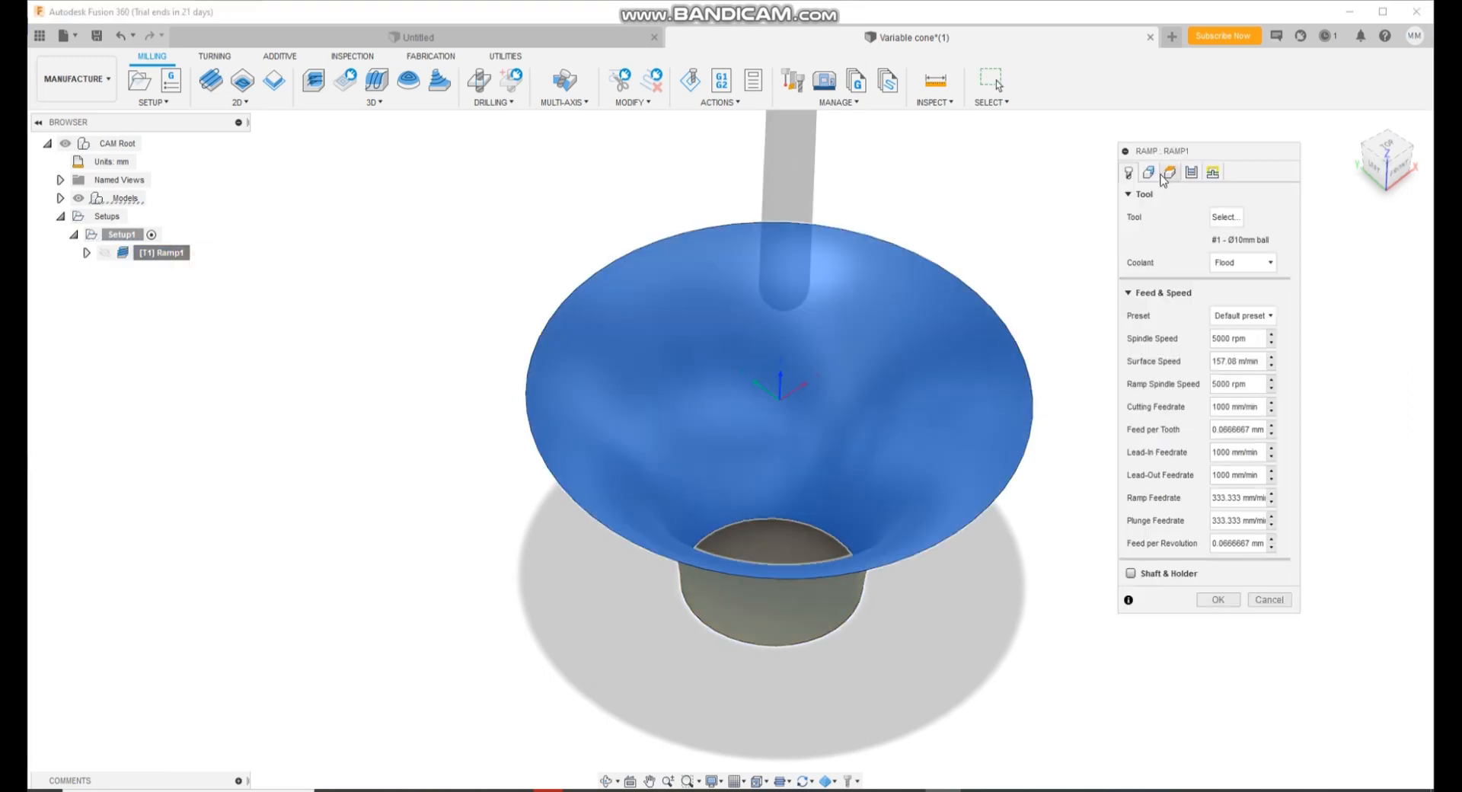
pyautogui.click(1167, 173)
pyautogui.click(1150, 172)
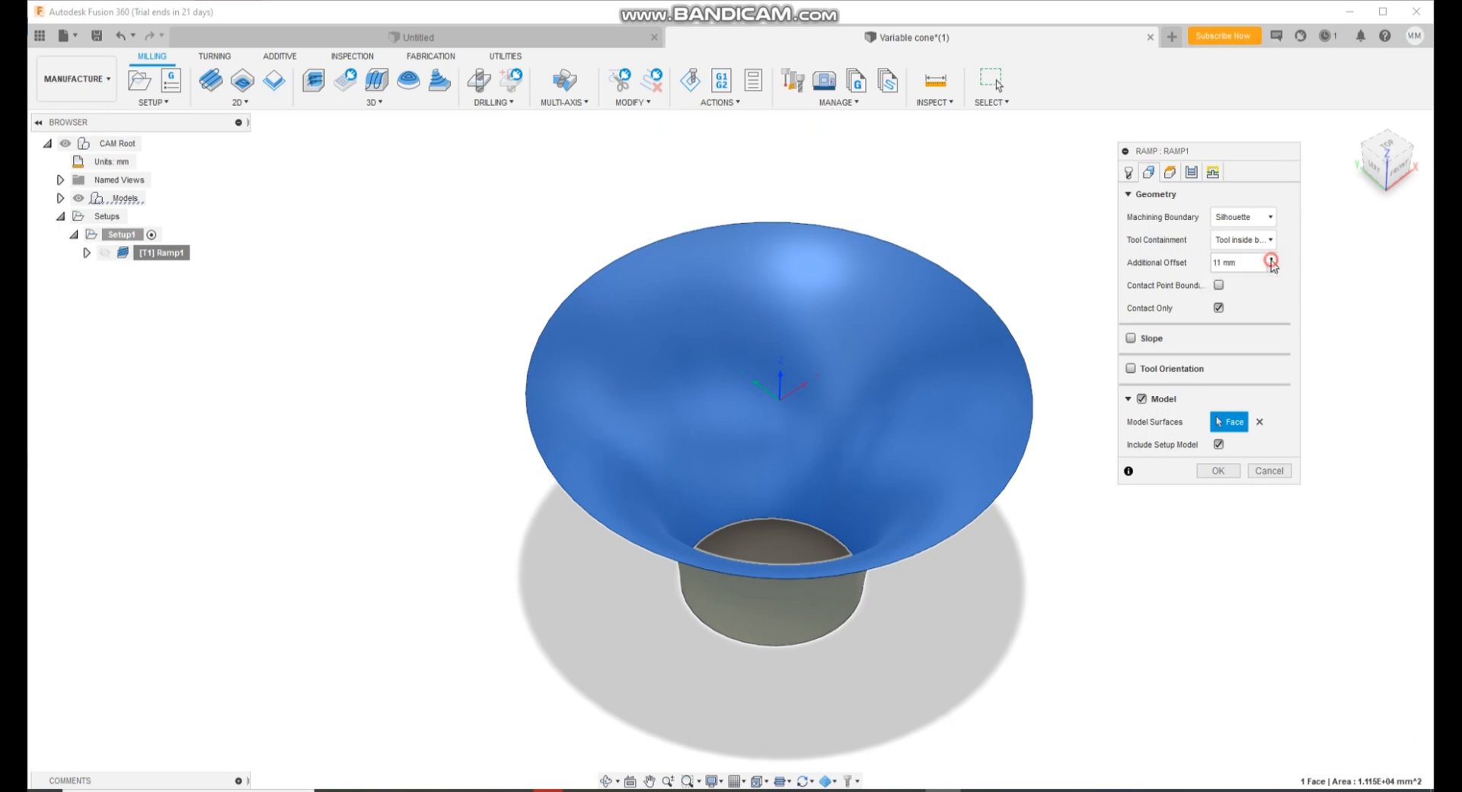
pyautogui.click(1217, 471)
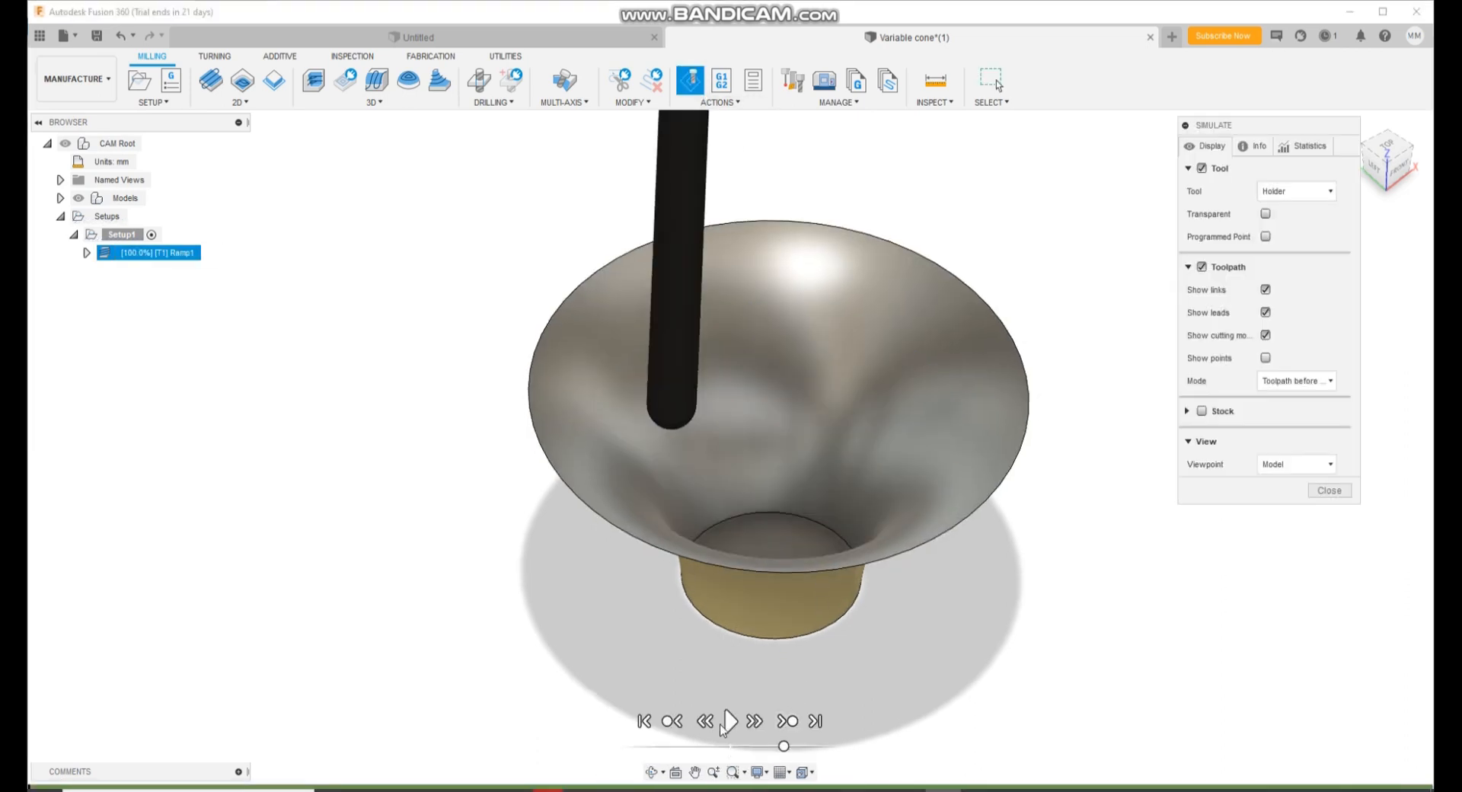
pyautogui.click(725, 724)
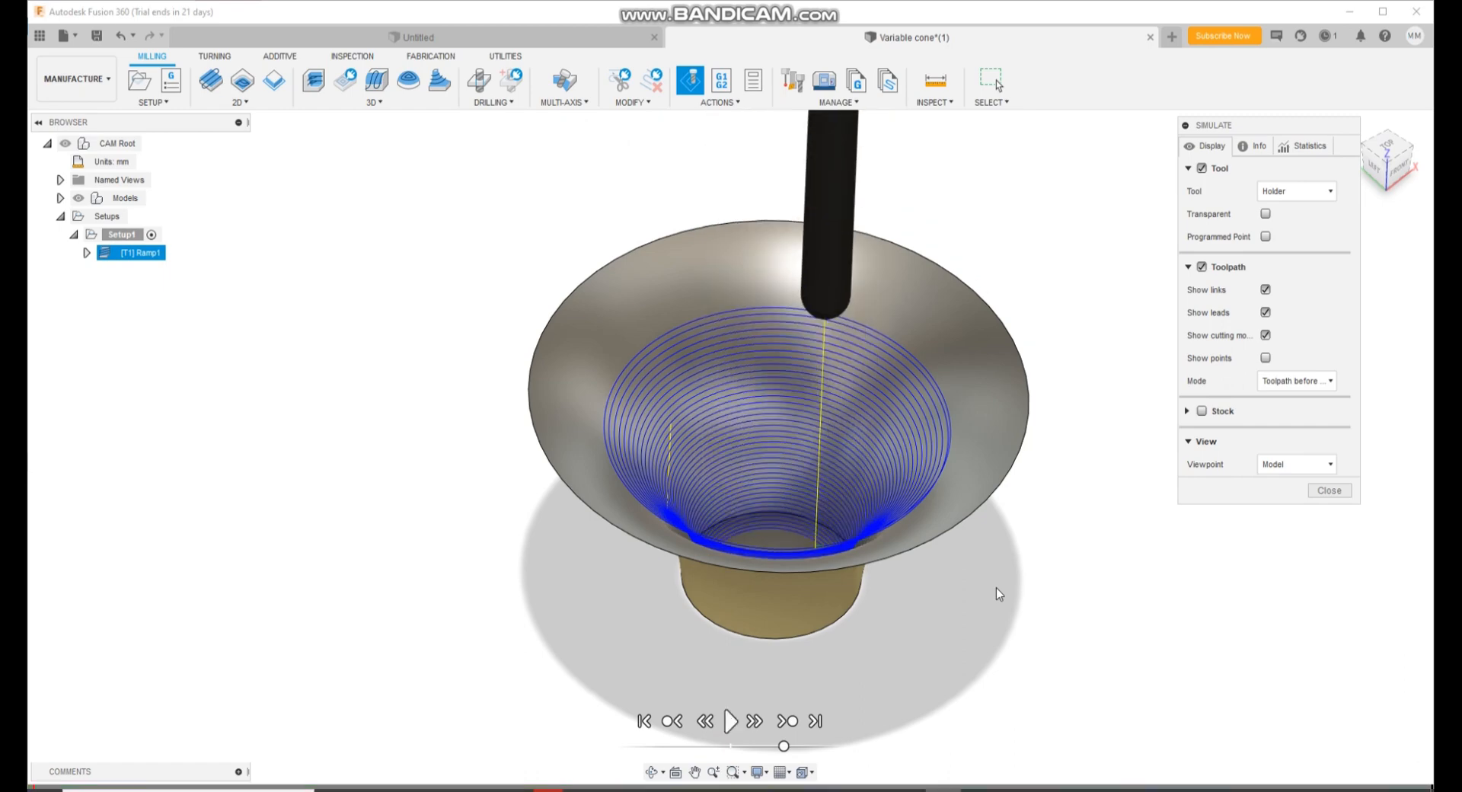
pyautogui.click(1329, 490)
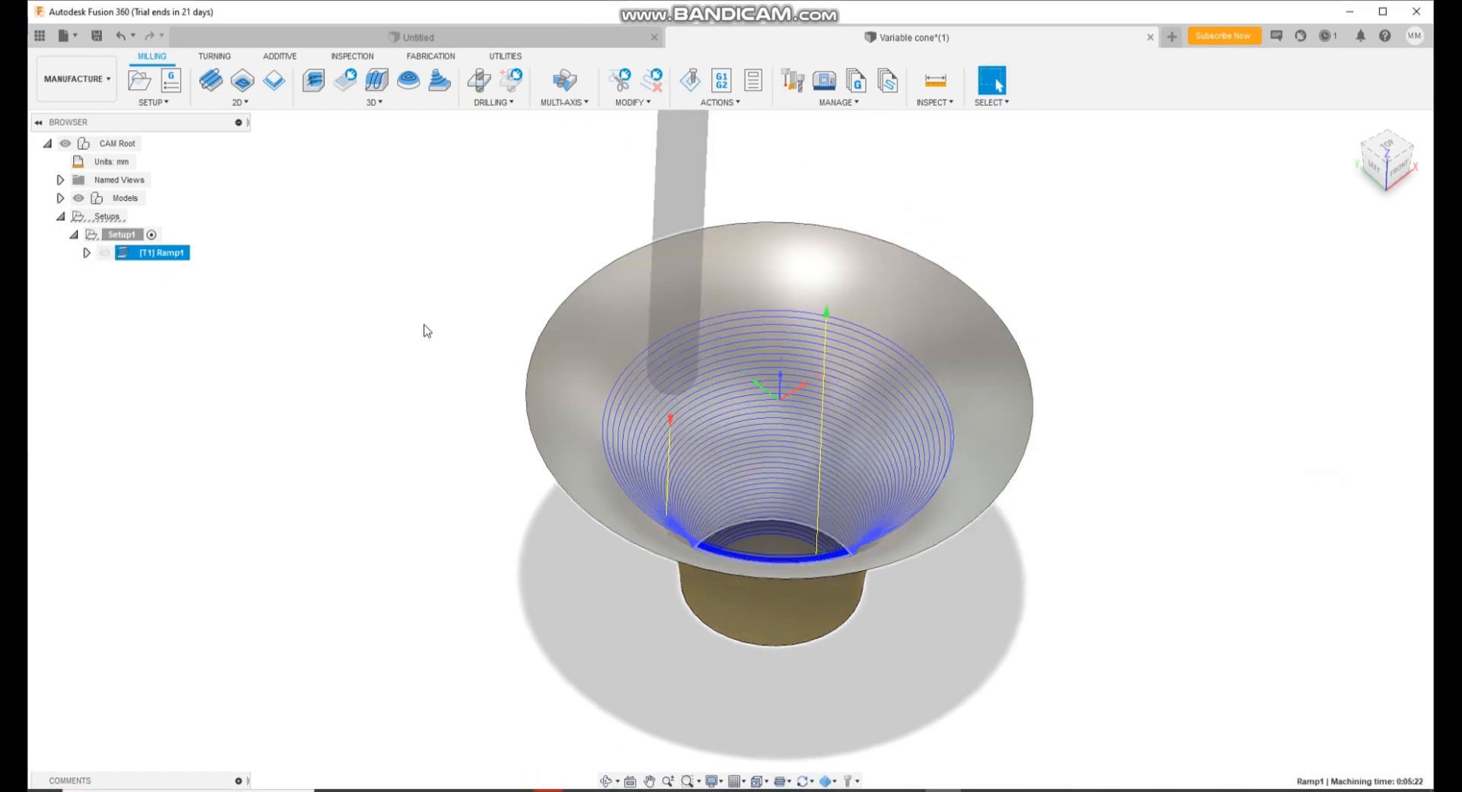
# Switch the Ramp operation's Tool Containment back to Tool center on boundary and regenerate the toolpath.
pyautogui.rightClick(171, 258)
pyautogui.click(184, 269)
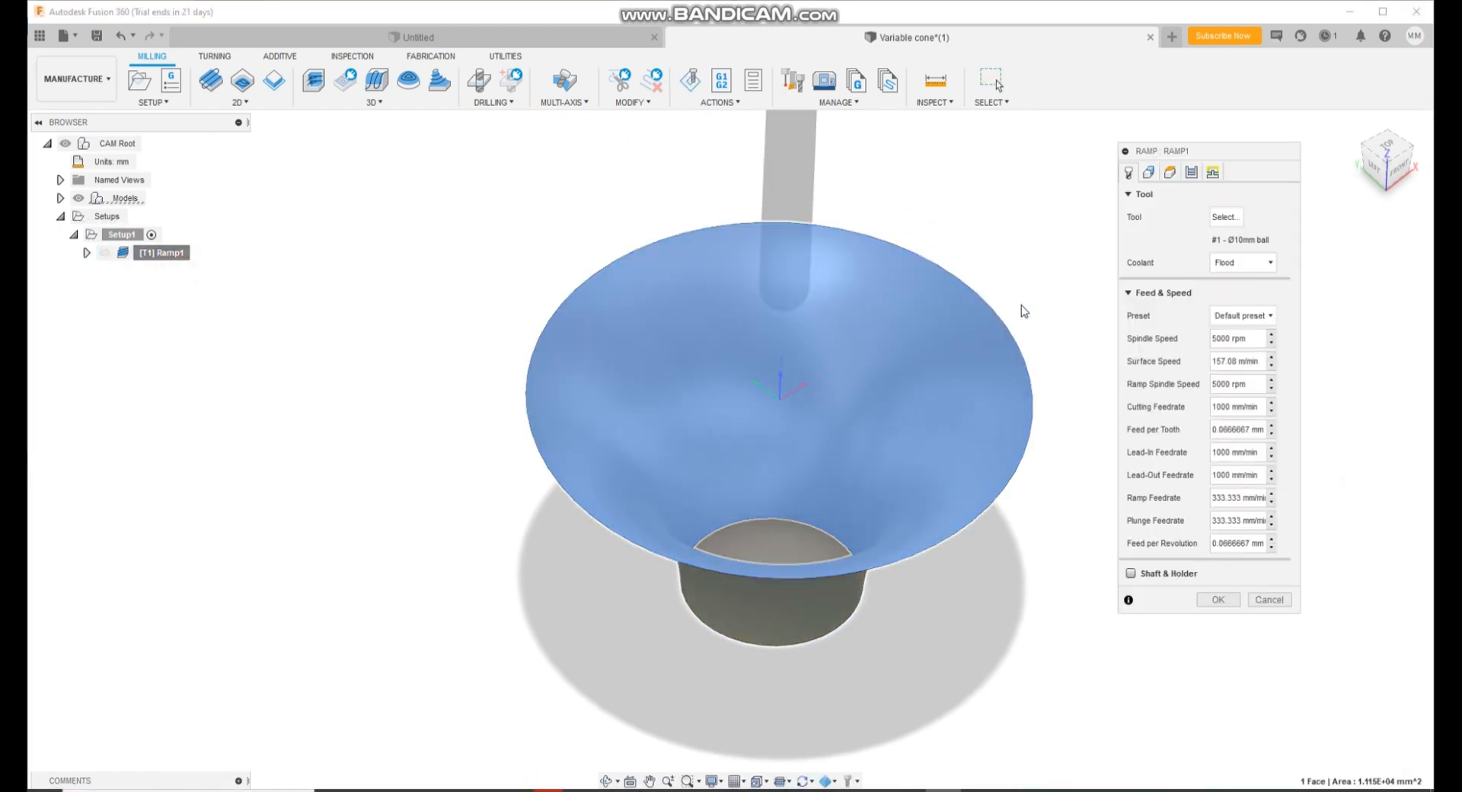
pyautogui.click(1148, 172)
pyautogui.click(1244, 240)
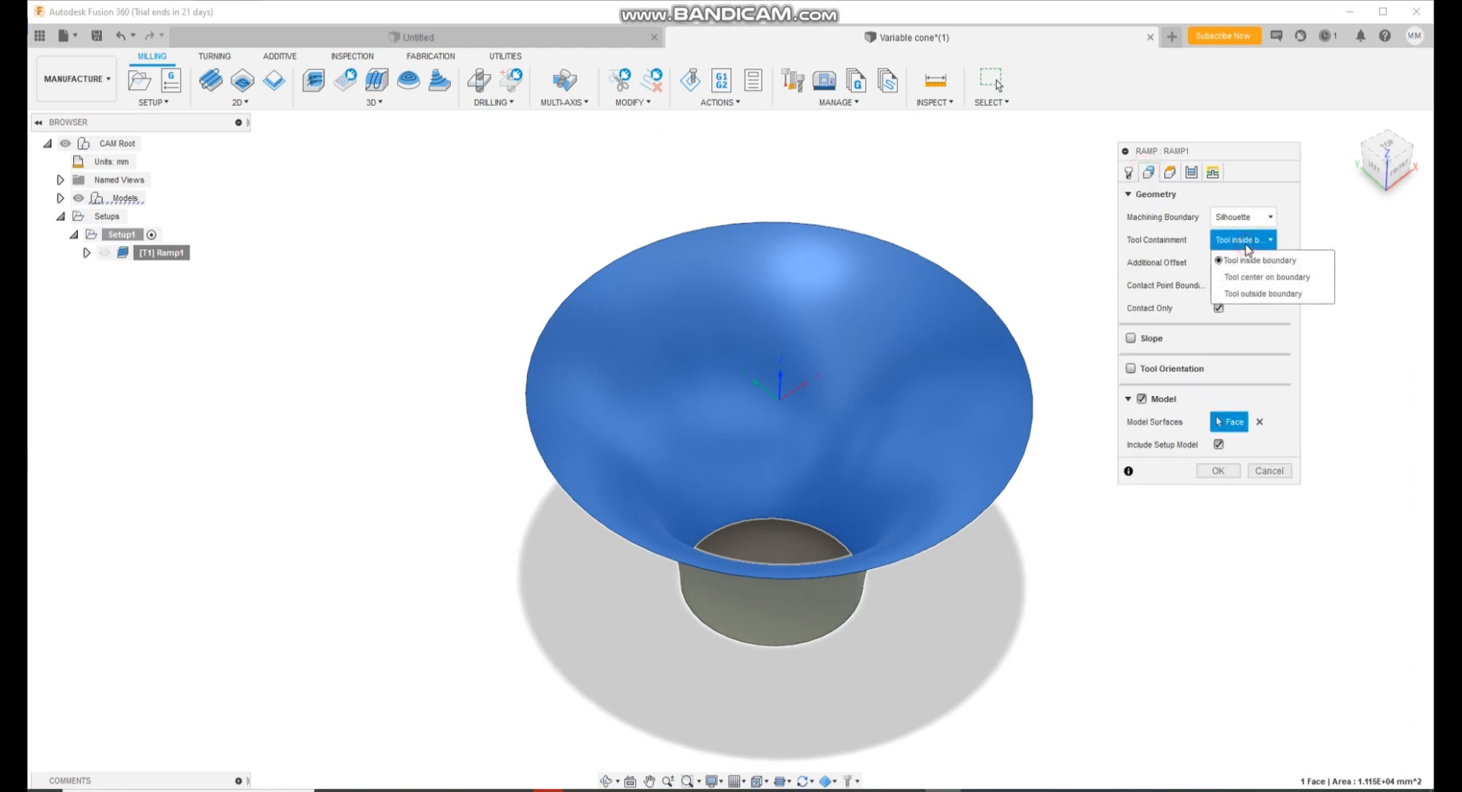
pyautogui.click(1248, 278)
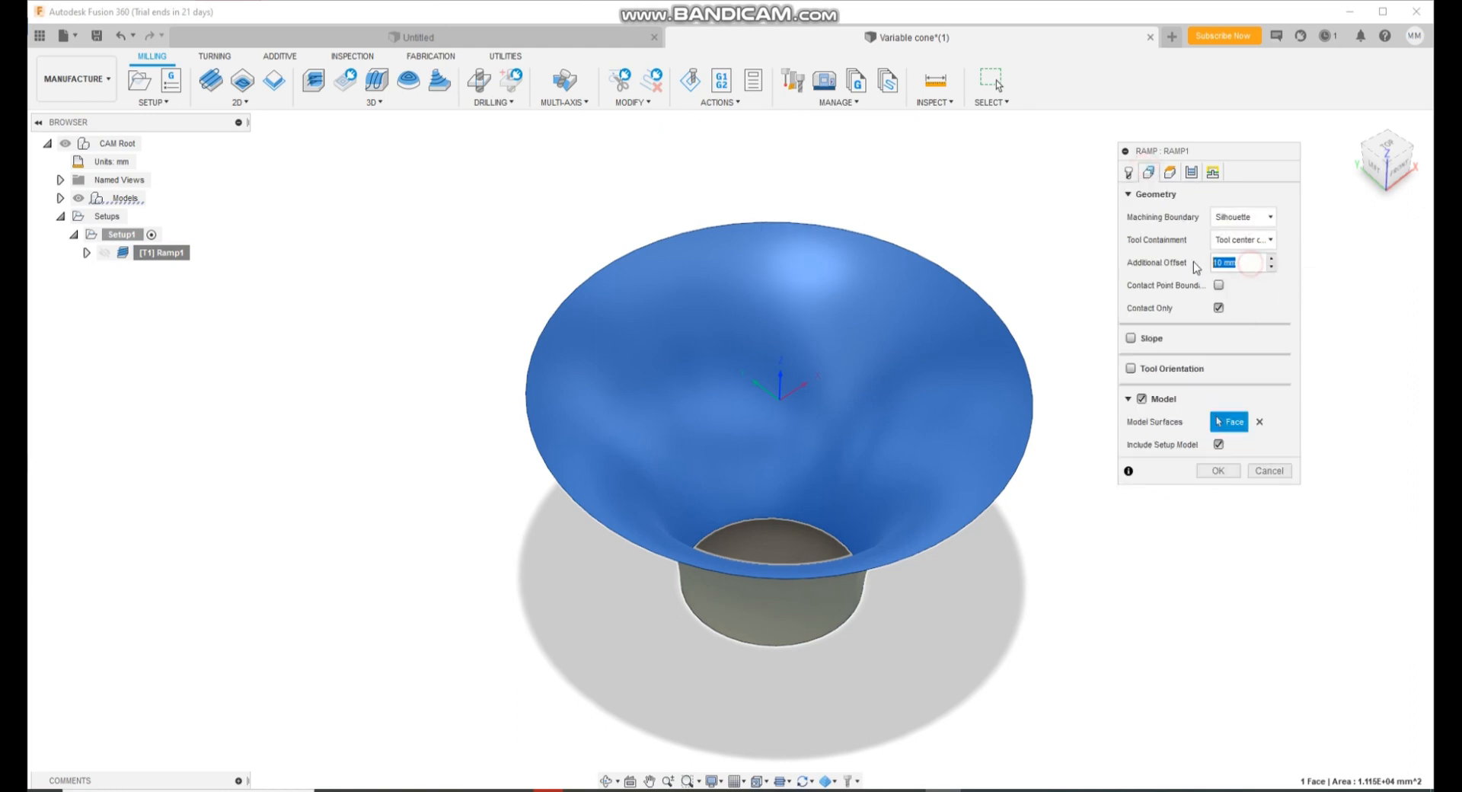
pyautogui.click(1219, 472)
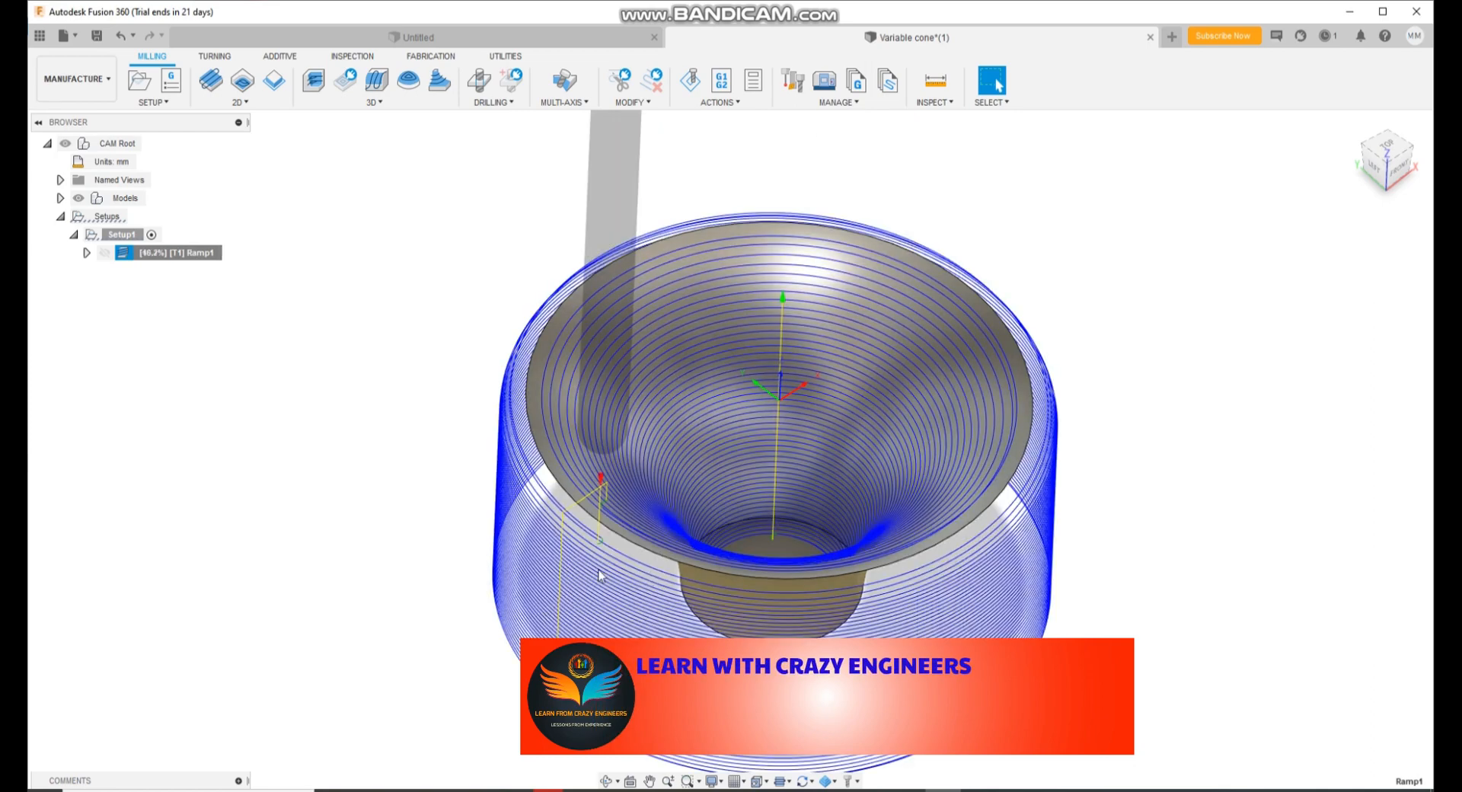
# Set the Ramp operation's Additional Offset to 0 with the tool center kept on the boundary, and regenerate the toolpath.
pyautogui.rightClick(158, 259)
pyautogui.click(156, 268)
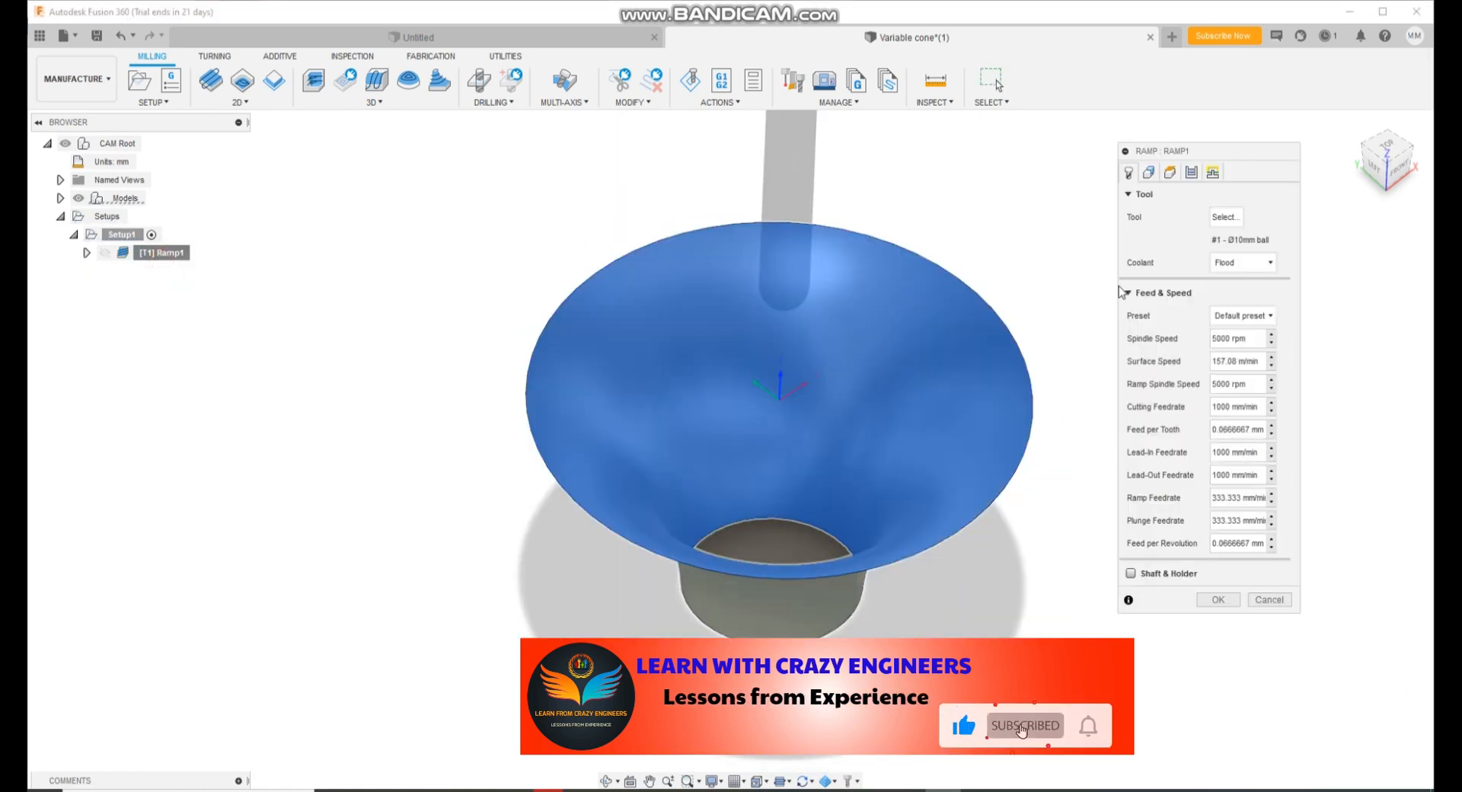
pyautogui.click(1169, 174)
pyautogui.click(1241, 240)
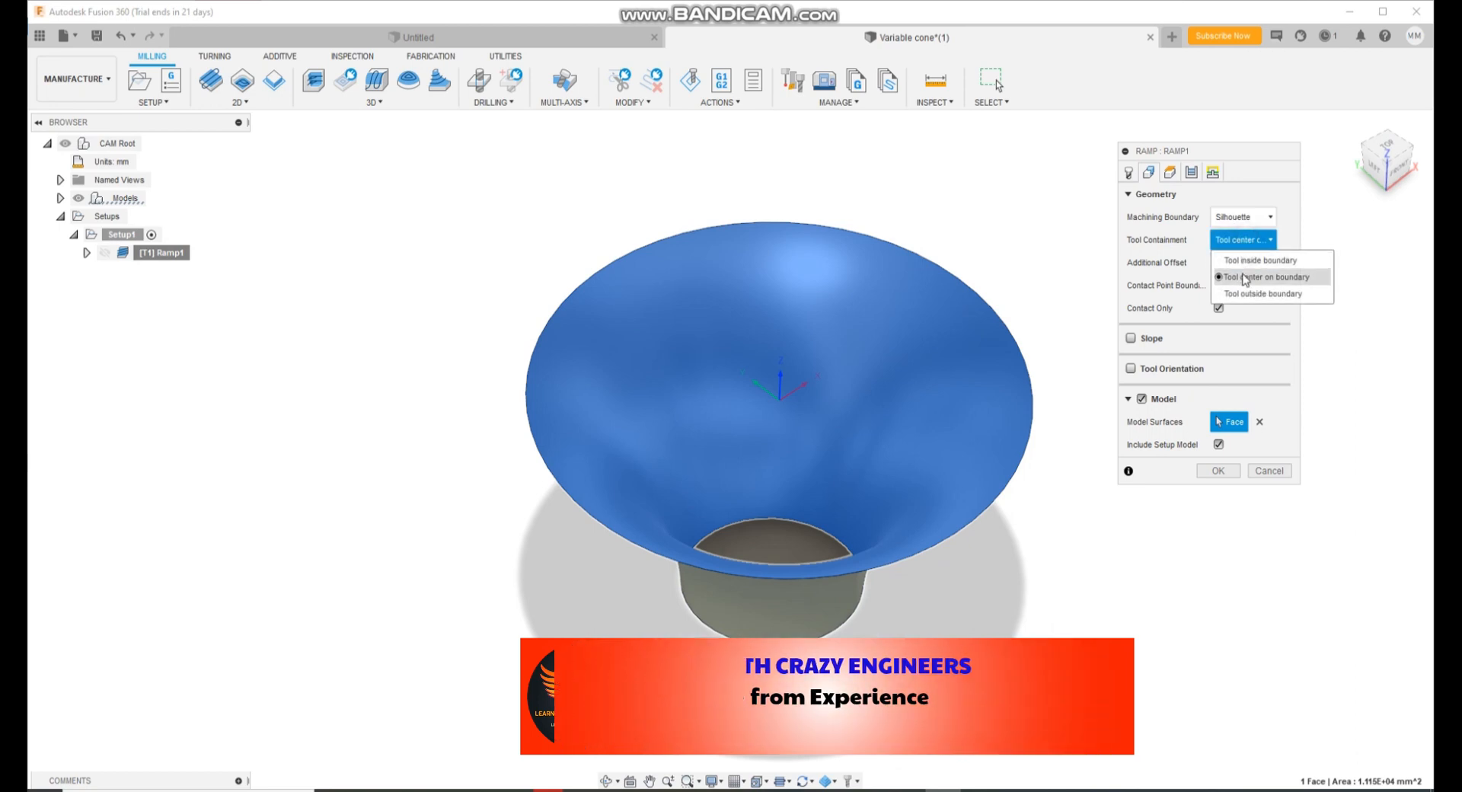
pyautogui.click(1185, 253)
pyautogui.moveTo(1244, 263); pyautogui.dragTo(1176, 263)
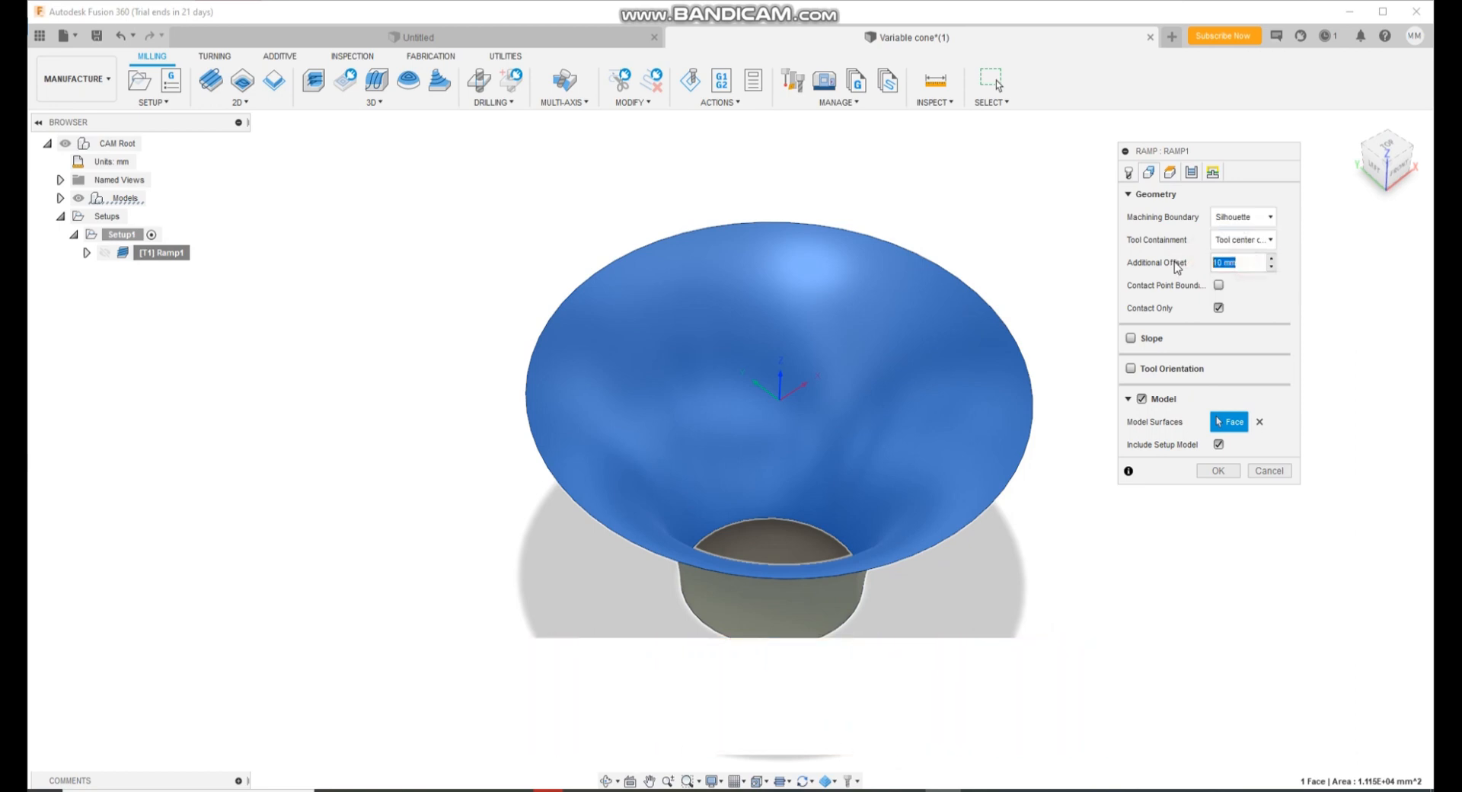
pyautogui.write('0')
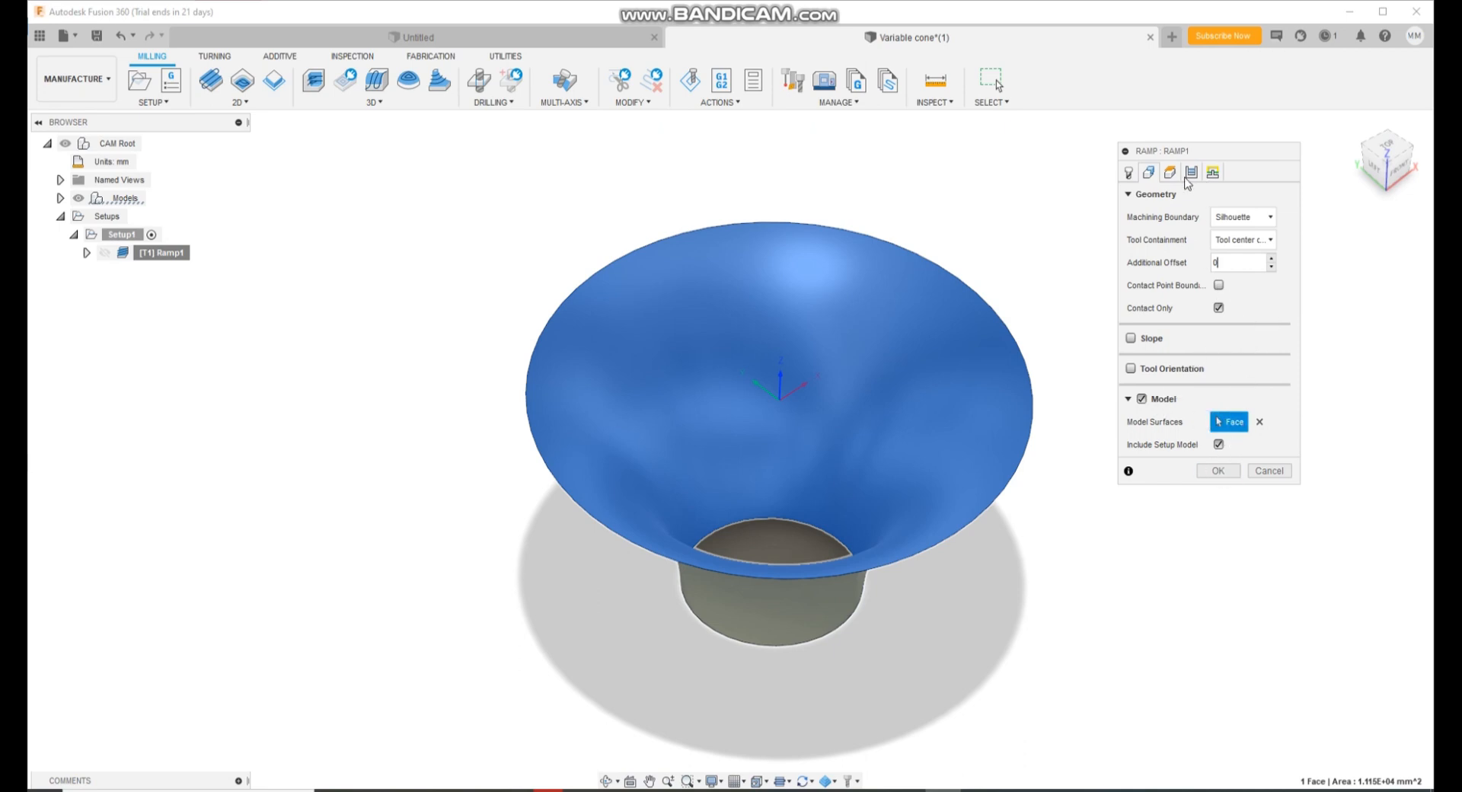
pyautogui.click(1218, 470)
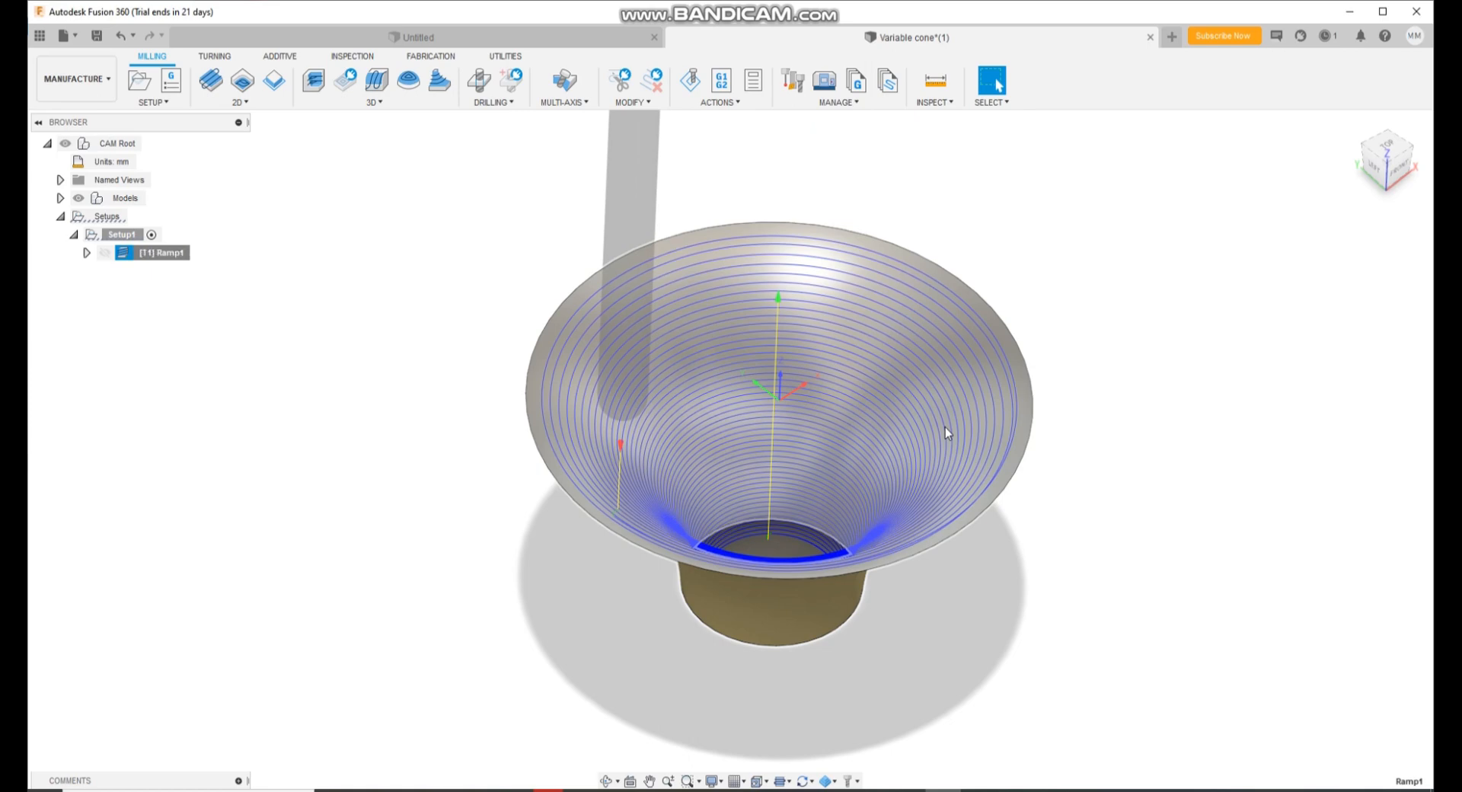
# Change the Ramp operation's pass Direction to Conventional and regenerate the toolpath.
pyautogui.rightClick(130, 253)
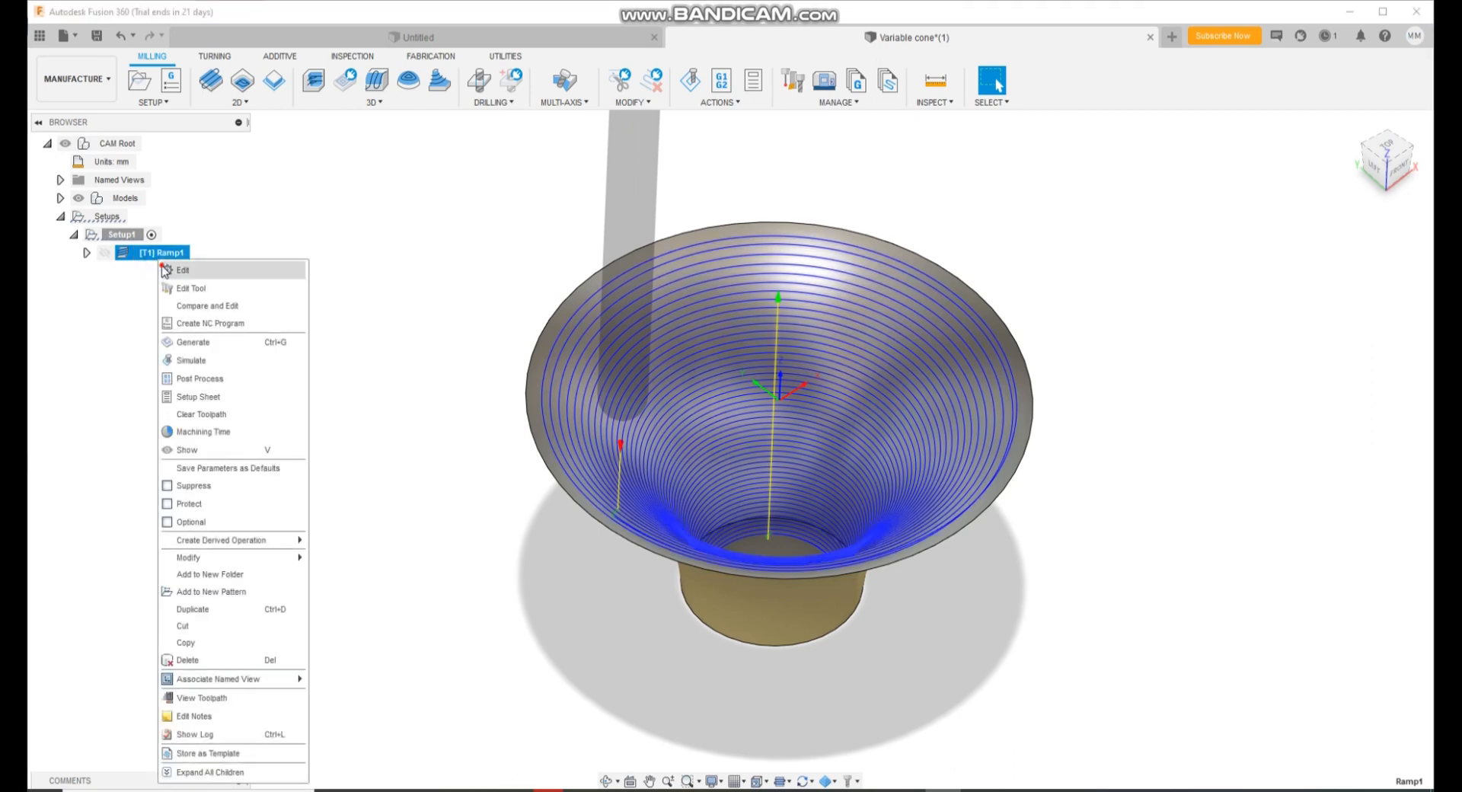
pyautogui.click(221, 270)
pyautogui.click(1190, 172)
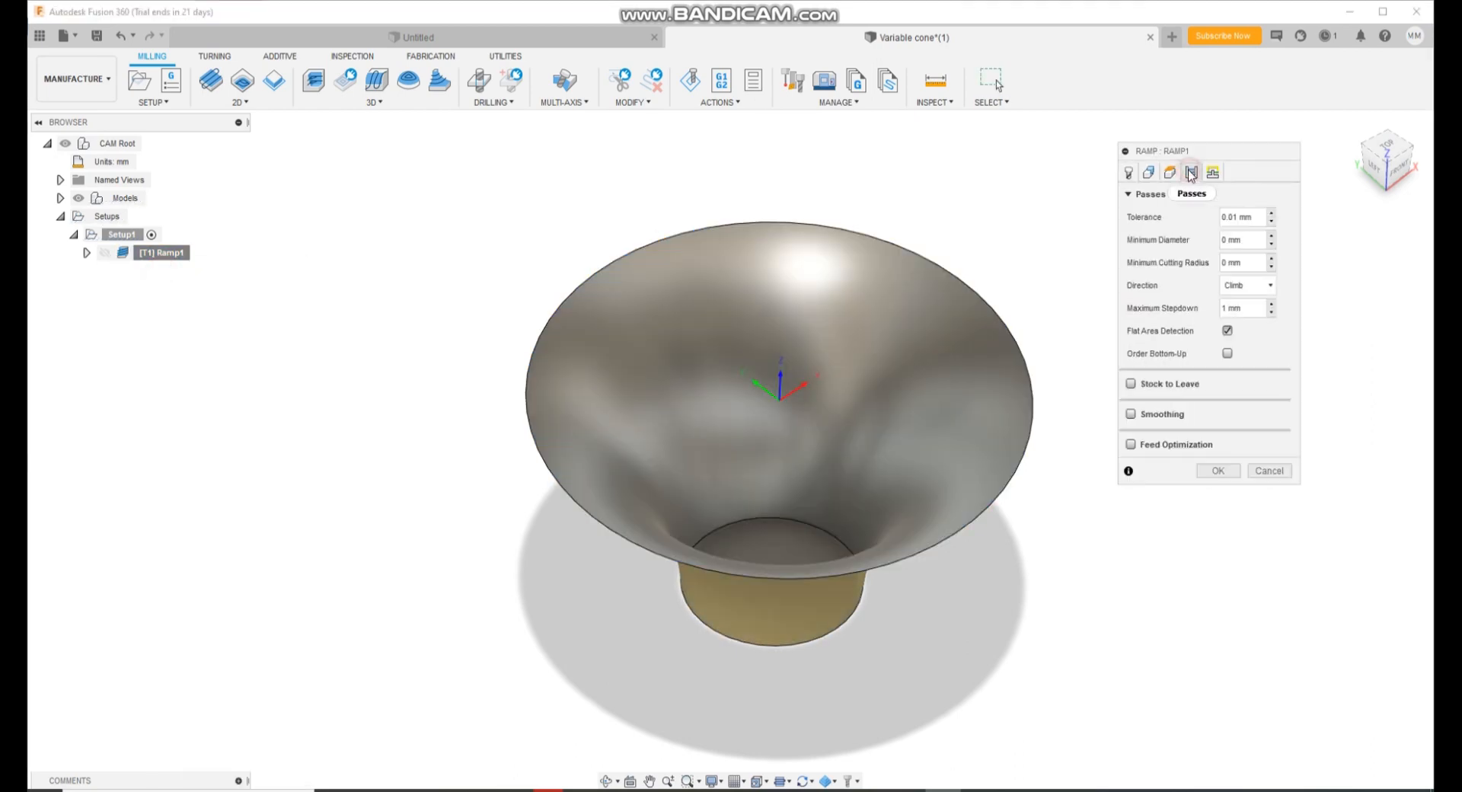
pyautogui.click(1248, 288)
pyautogui.click(1253, 322)
pyautogui.click(1219, 471)
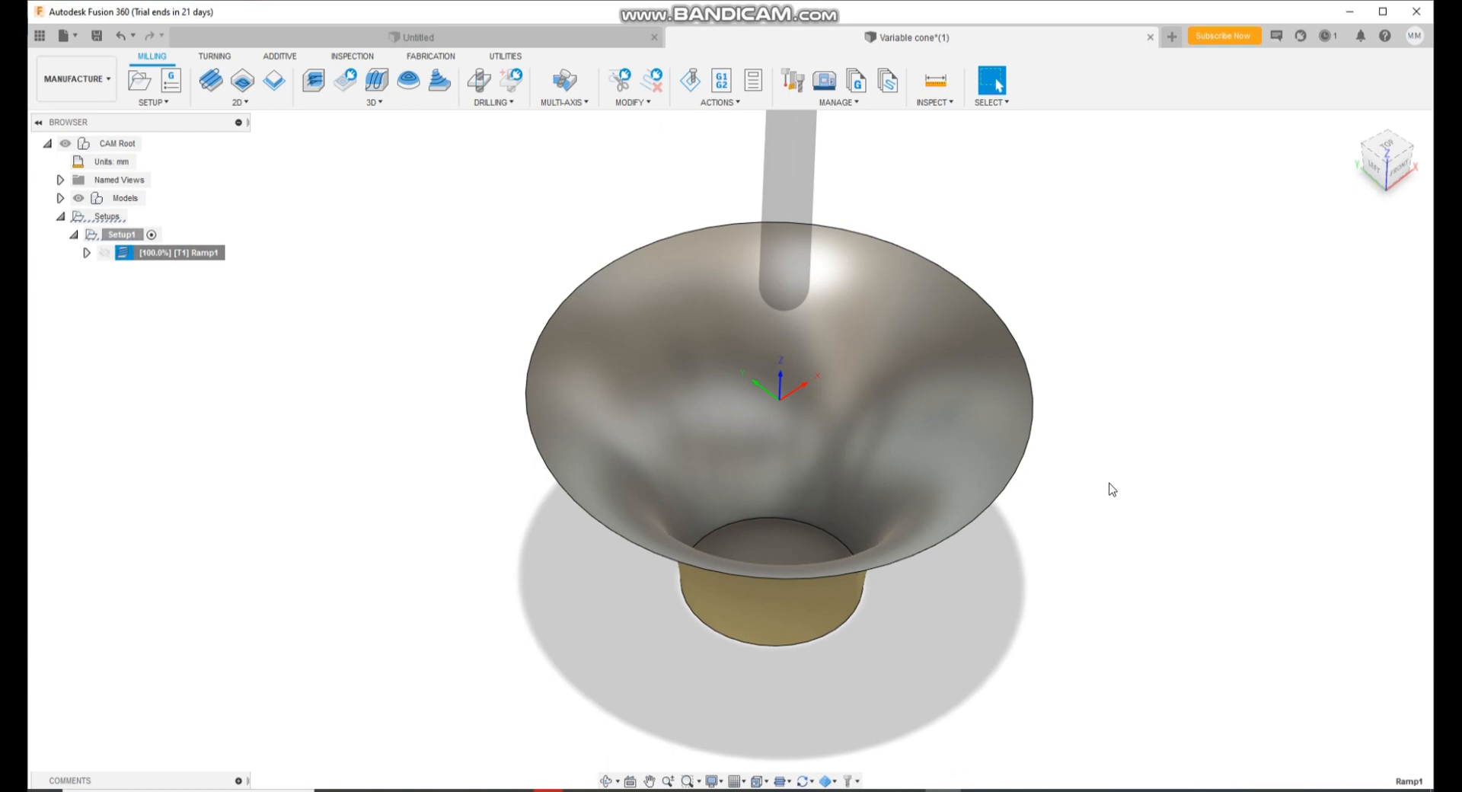
# Simulate the conventional-direction Ramp toolpath from the front view with the cone shown in wireframe.
pyautogui.click(693, 80)
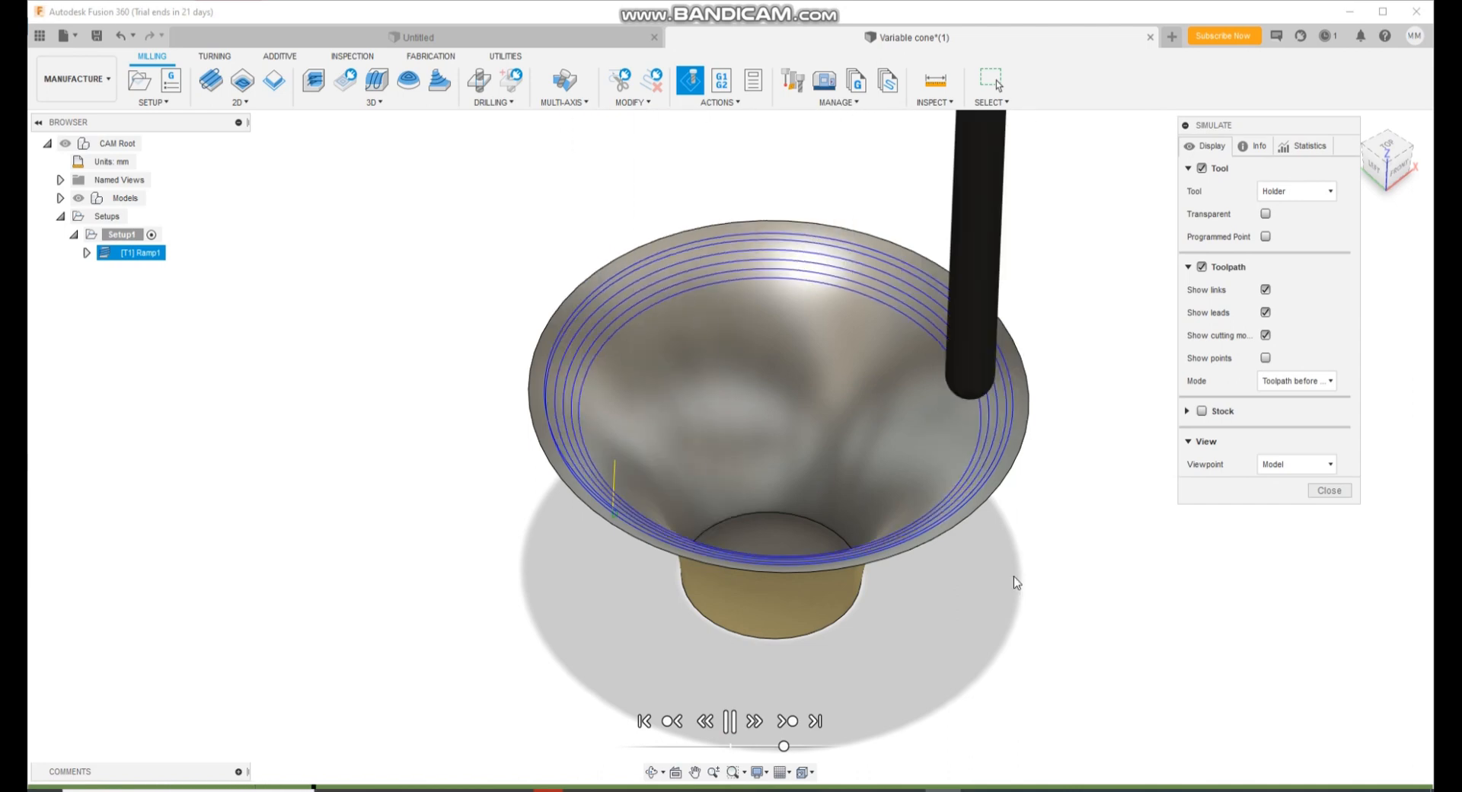
pyautogui.click(811, 772)
pyautogui.click(826, 685)
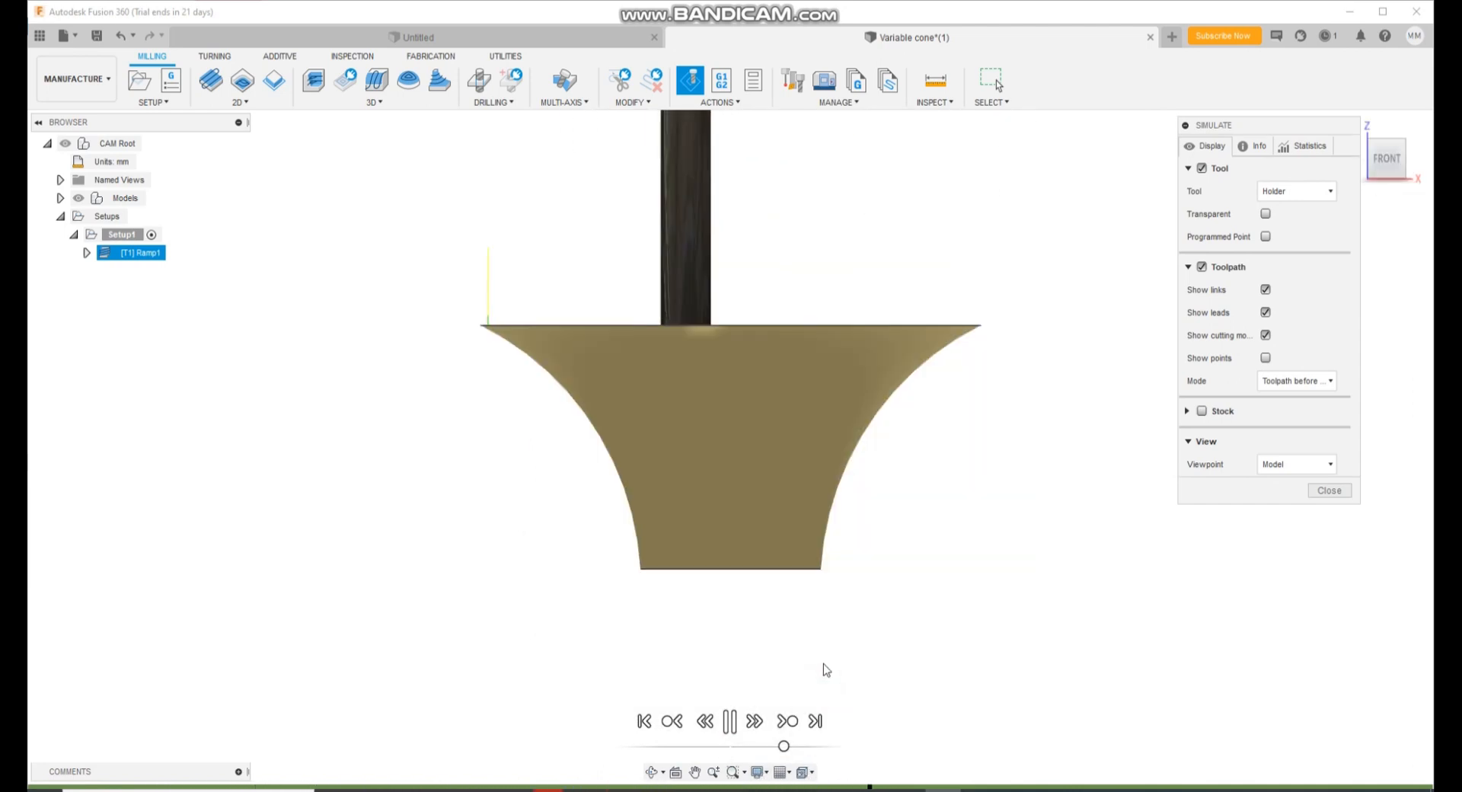
pyautogui.click(759, 772)
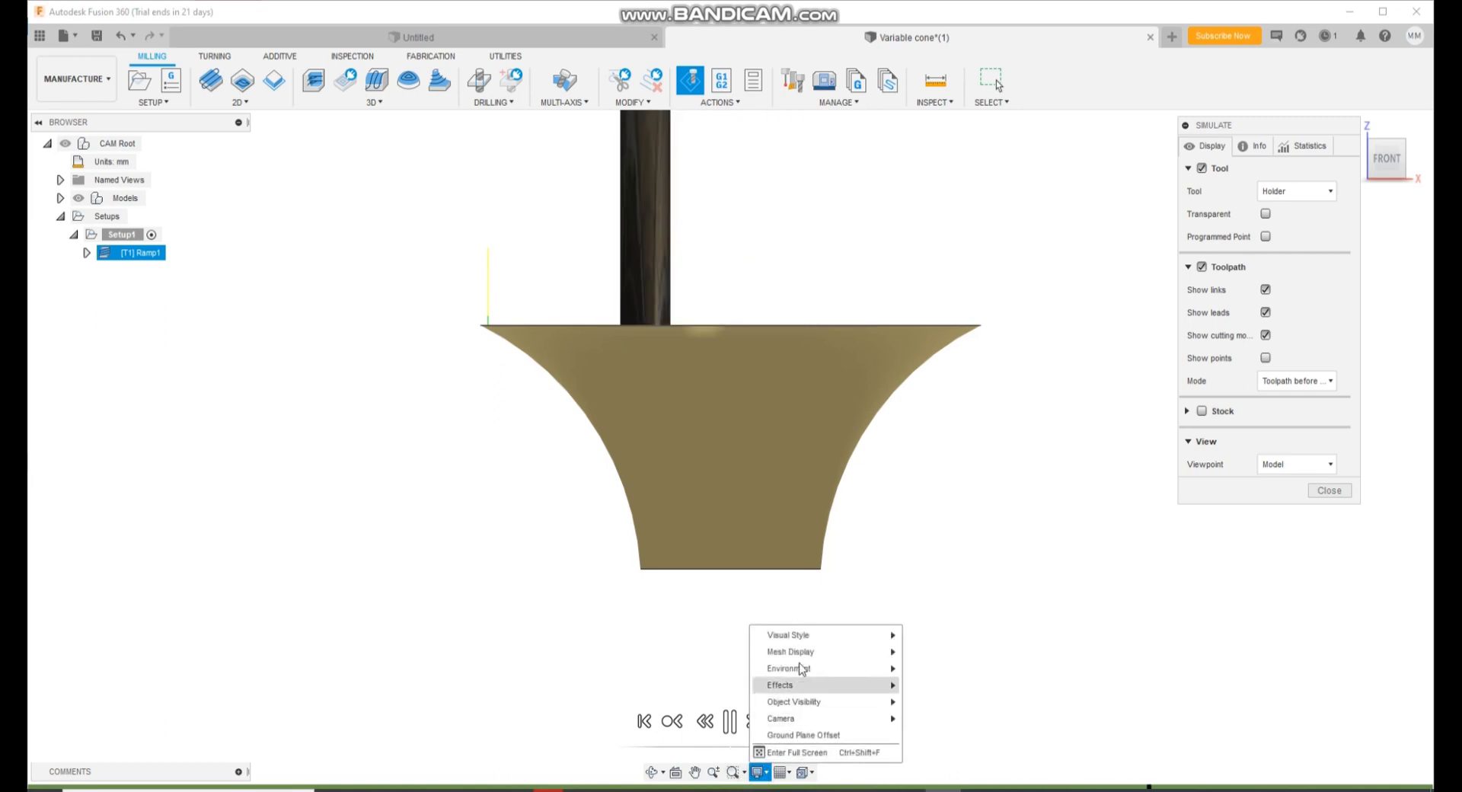
pyautogui.moveTo(808, 637)
pyautogui.click(929, 717)
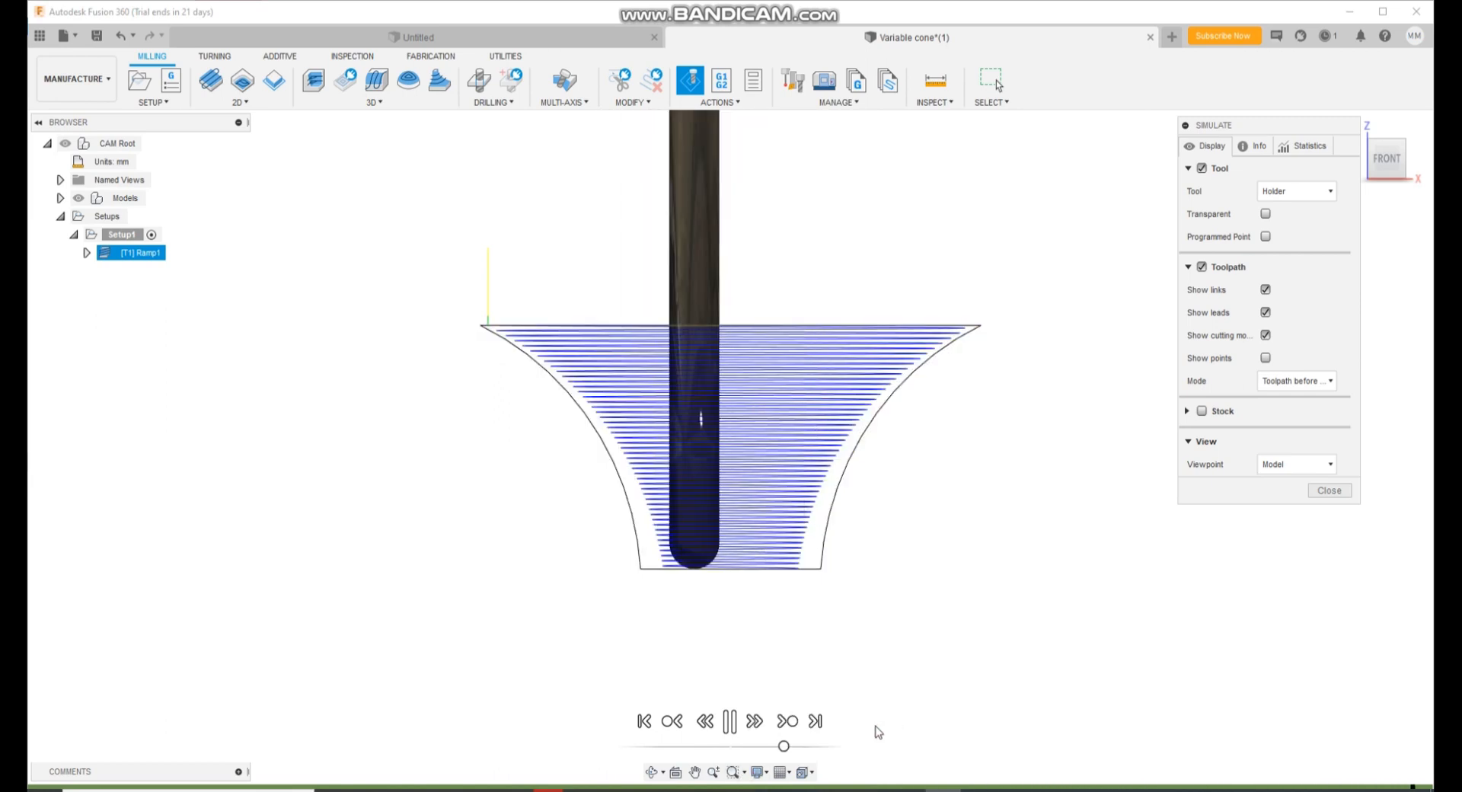
pyautogui.scroll(2, 792, 429)
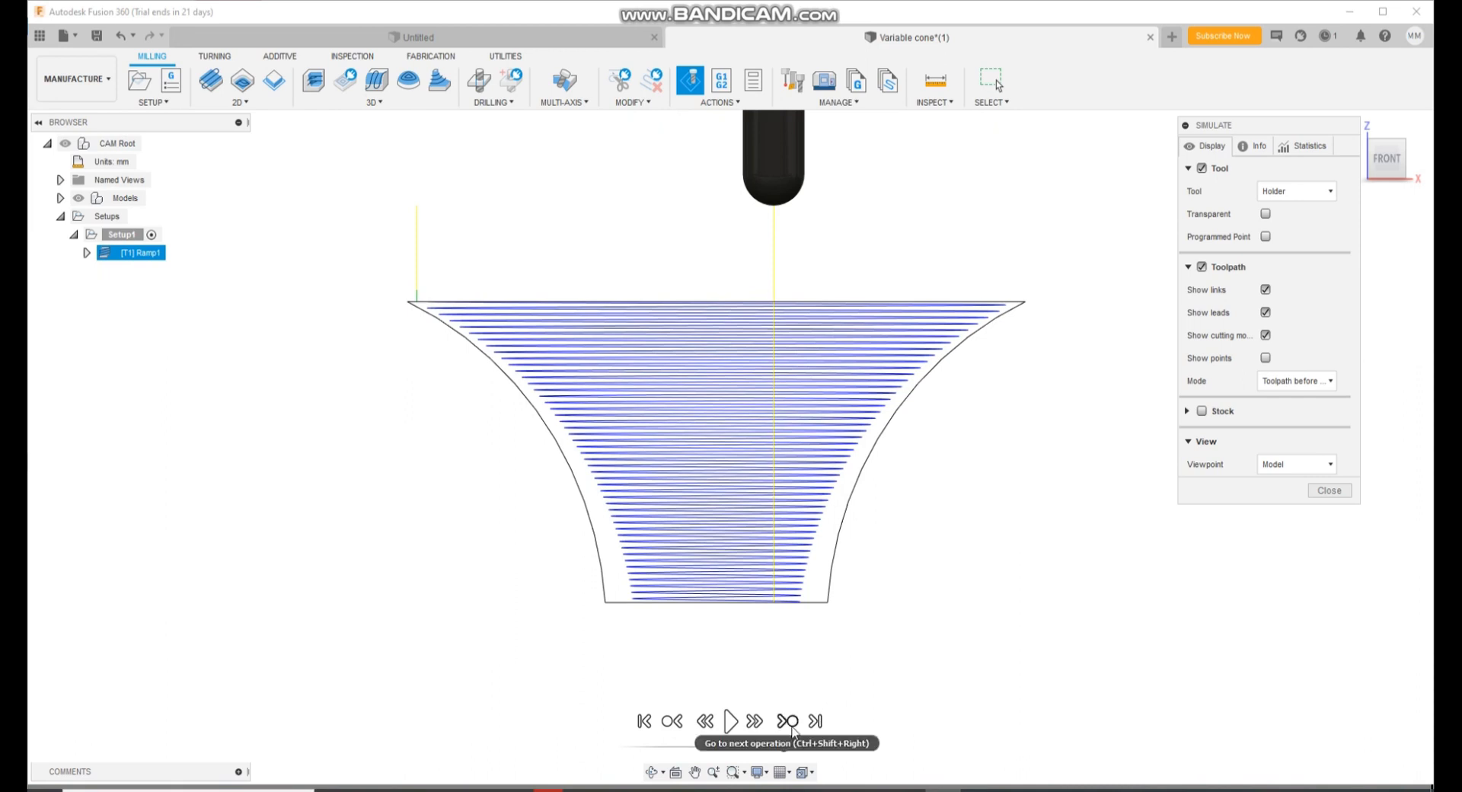
pyautogui.click(732, 721)
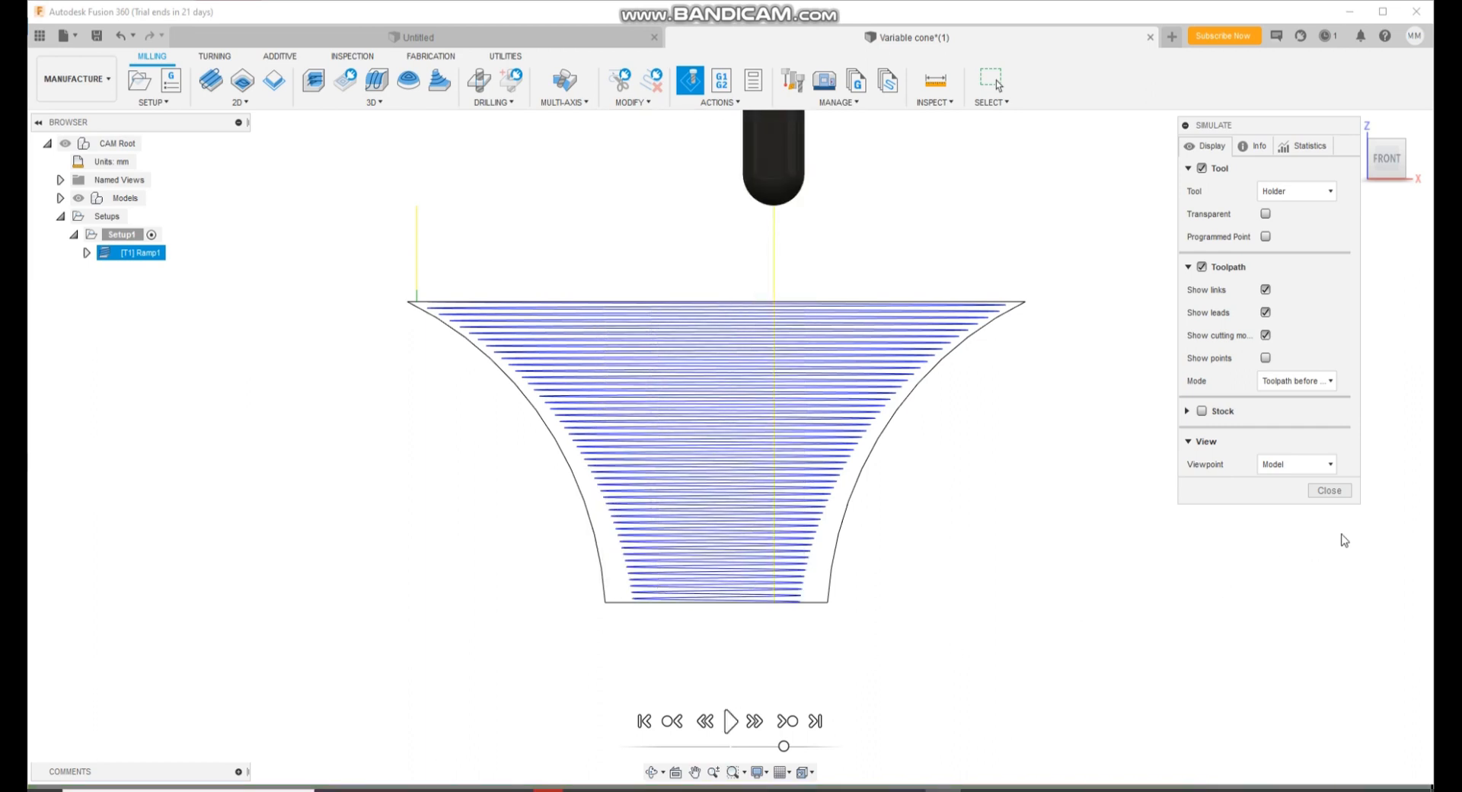
# Check the simulated operation's machining time and verification details, and close the simulation.
pyautogui.click(1253, 147)
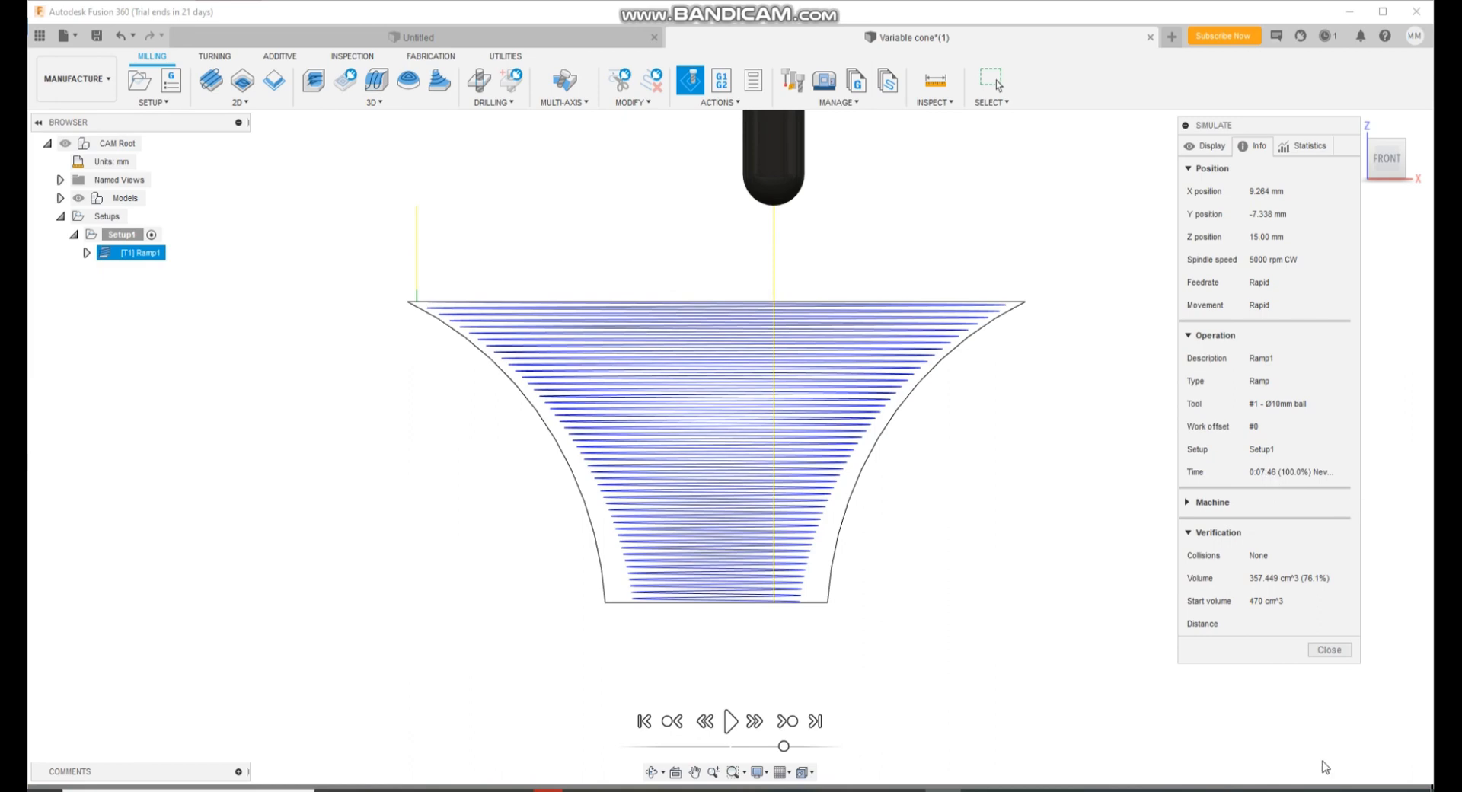
pyautogui.click(1316, 788)
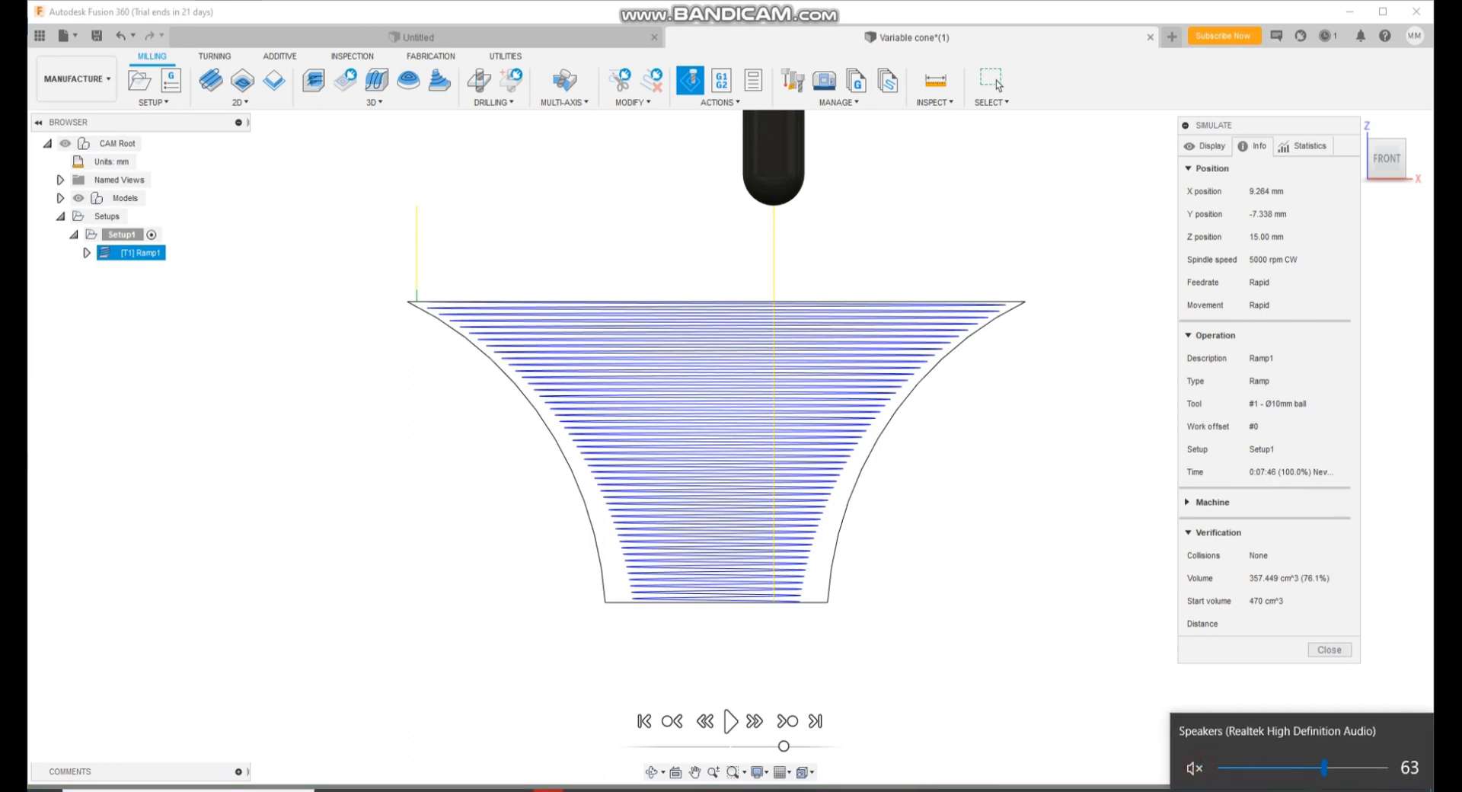
pyautogui.click(998, 86)
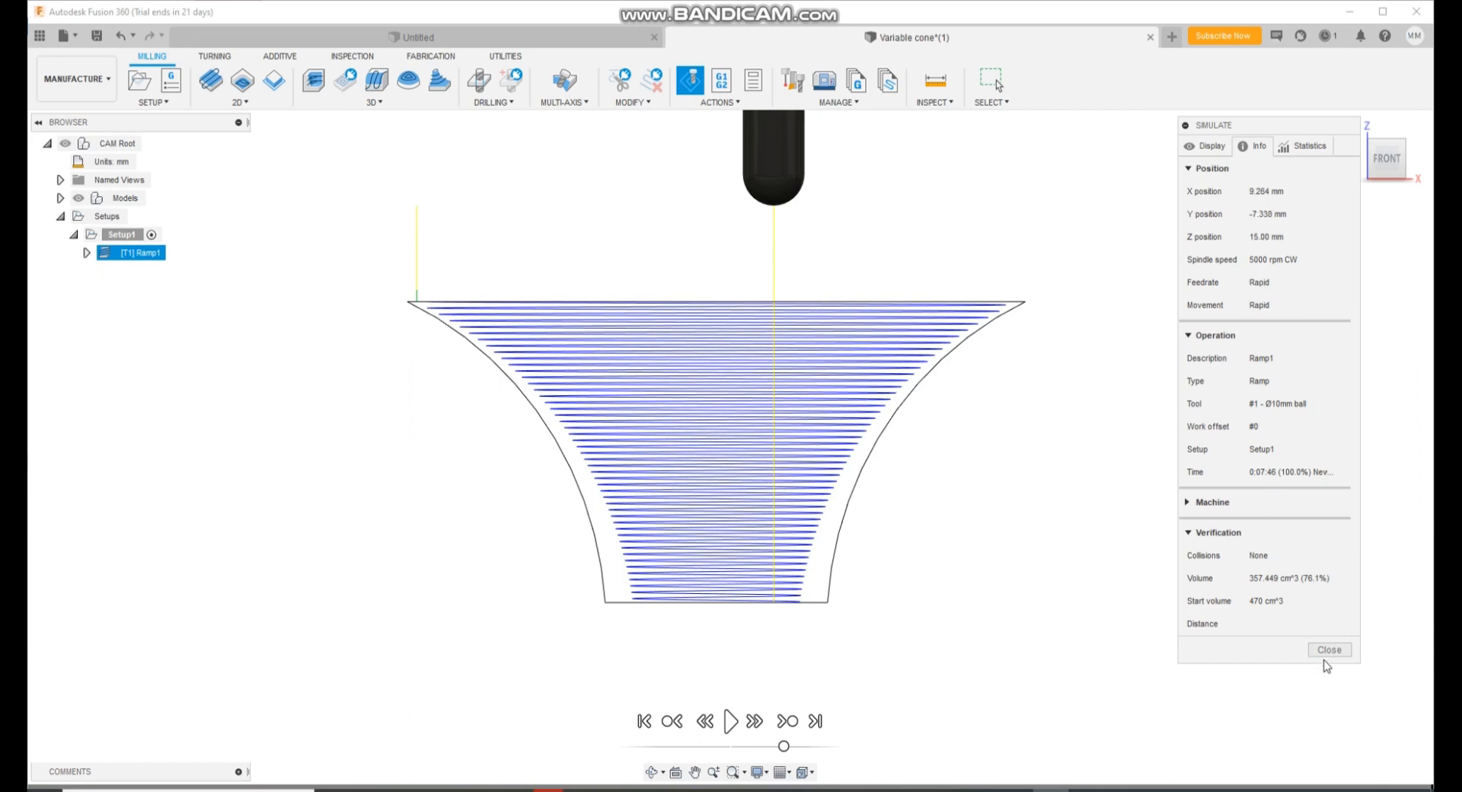
pyautogui.click(1328, 649)
# Reduce the Ramp operation's Maximum Stepdown and regenerate the toolpath.
pyautogui.rightClick(176, 256)
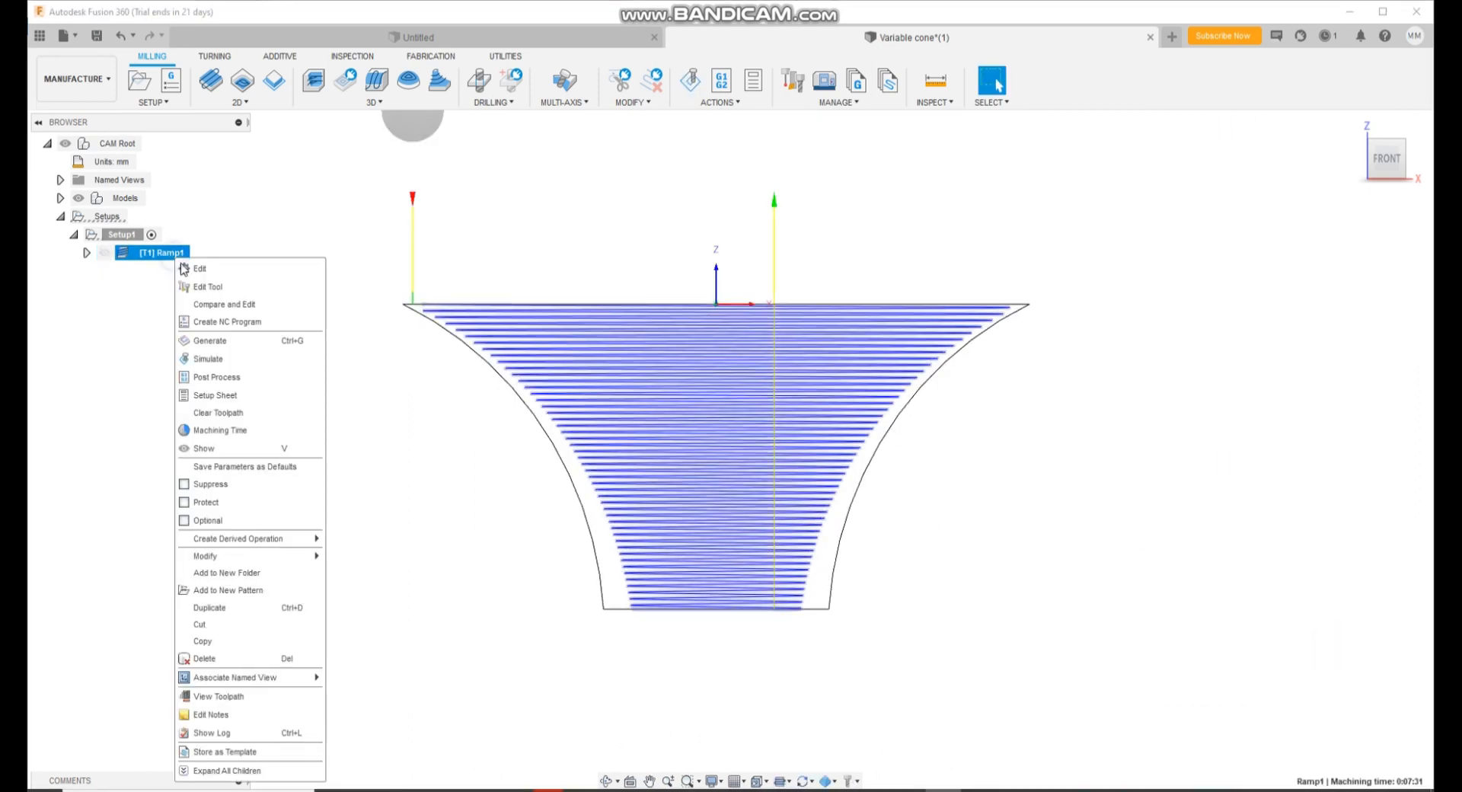
pyautogui.click(184, 269)
pyautogui.click(1212, 172)
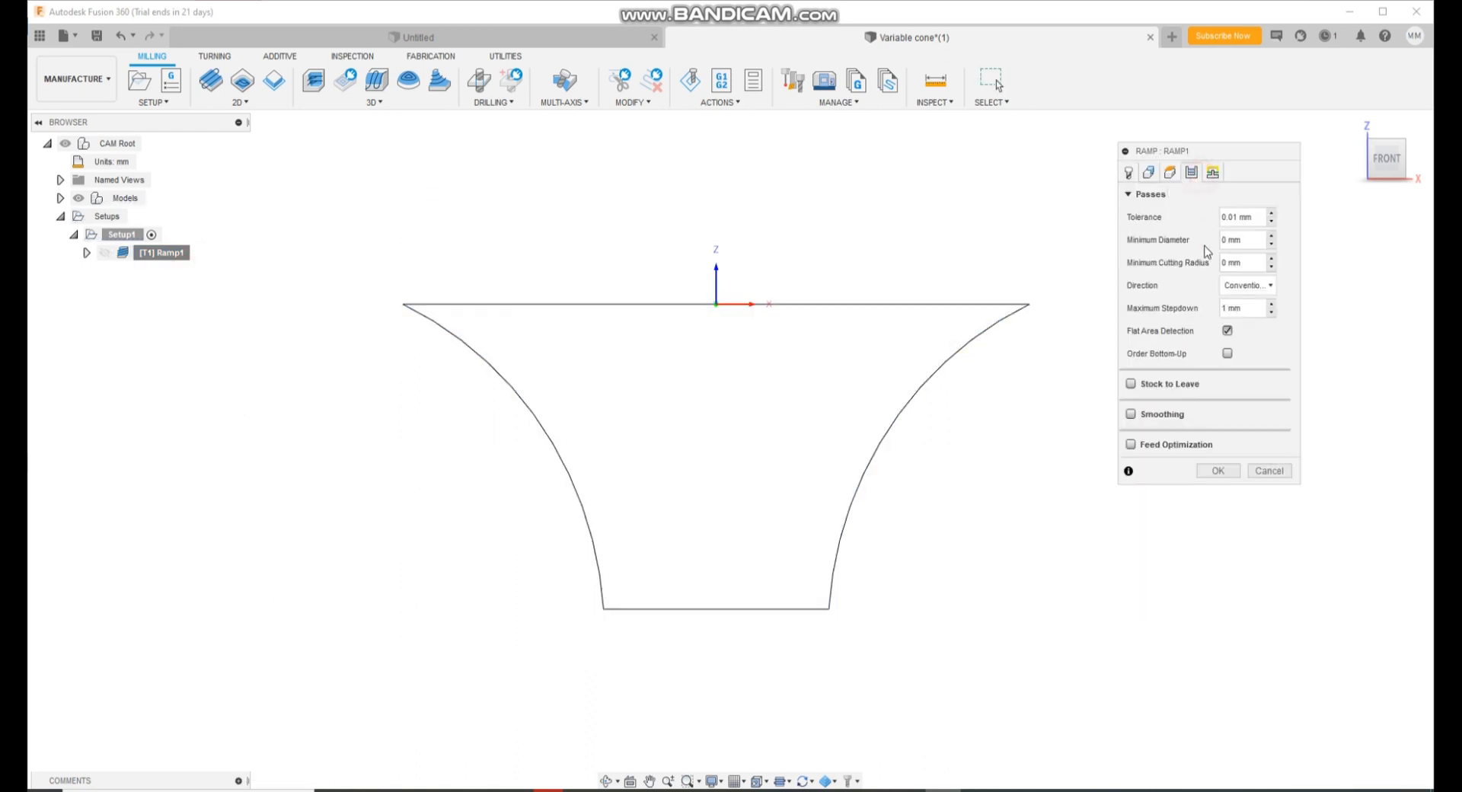
pyautogui.click(1246, 307)
pyautogui.click(1216, 471)
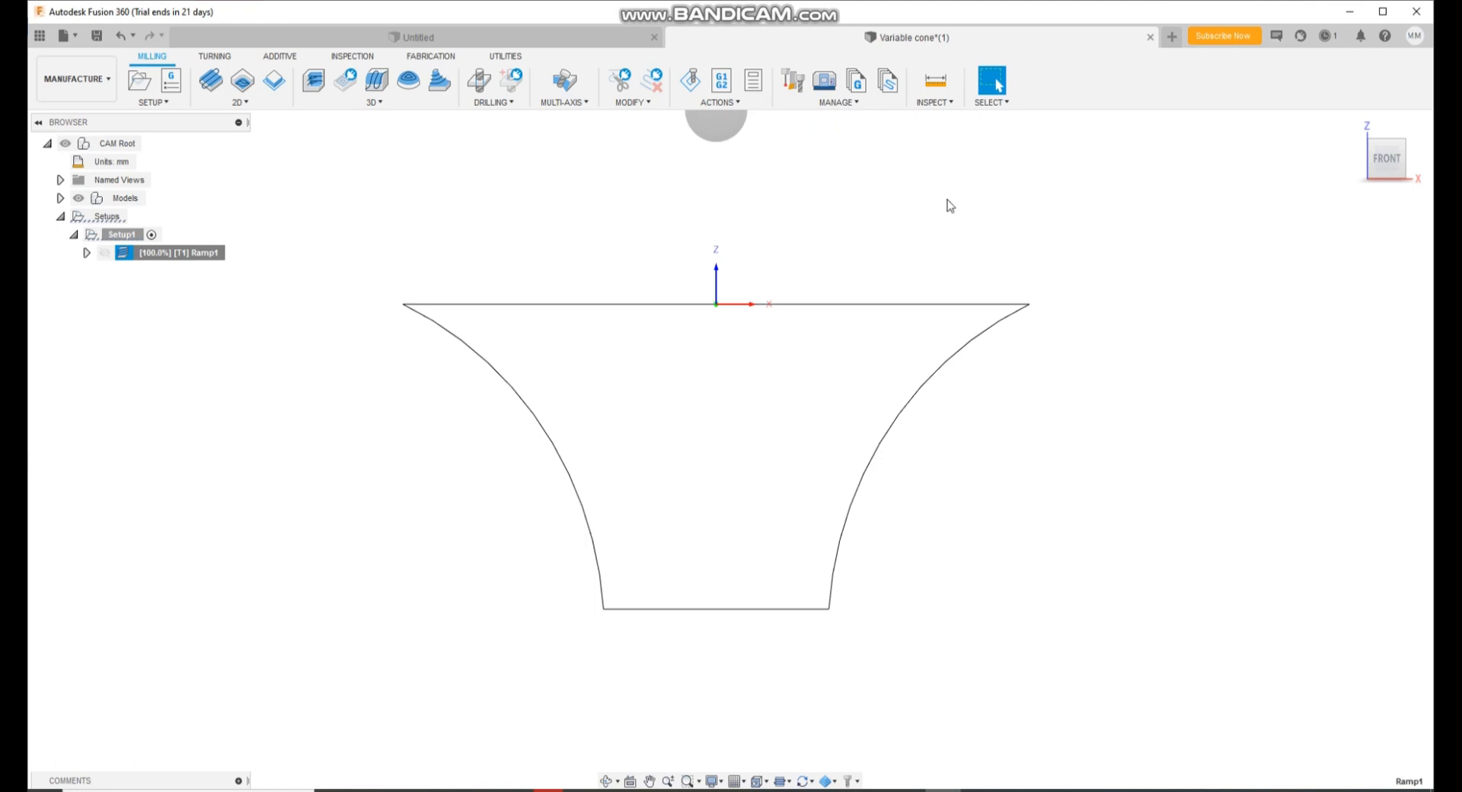
# Simulate the finer-stepdown Ramp toolpath with its machining time information shown, and close the simulation.
pyautogui.click(697, 82)
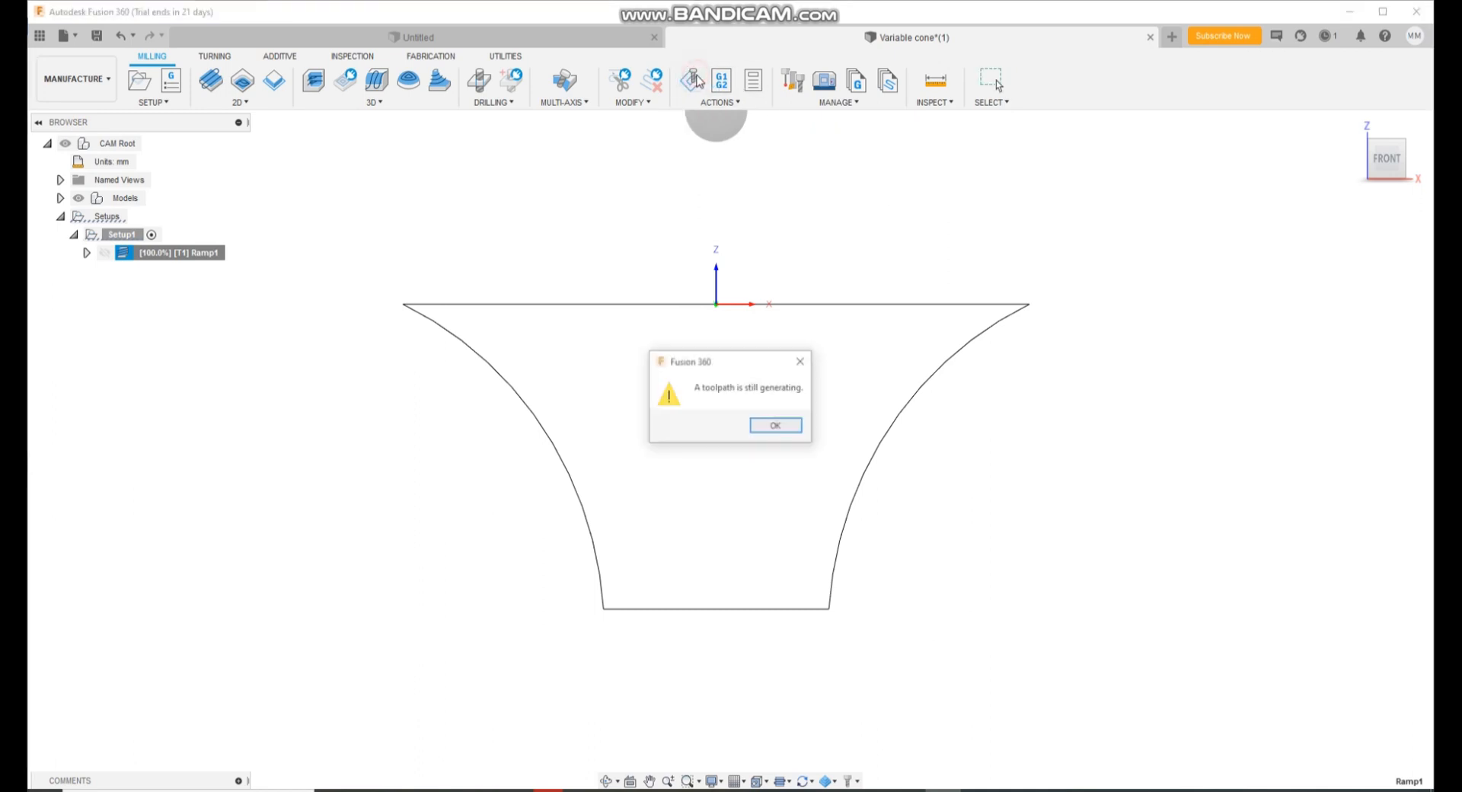
pyautogui.click(779, 425)
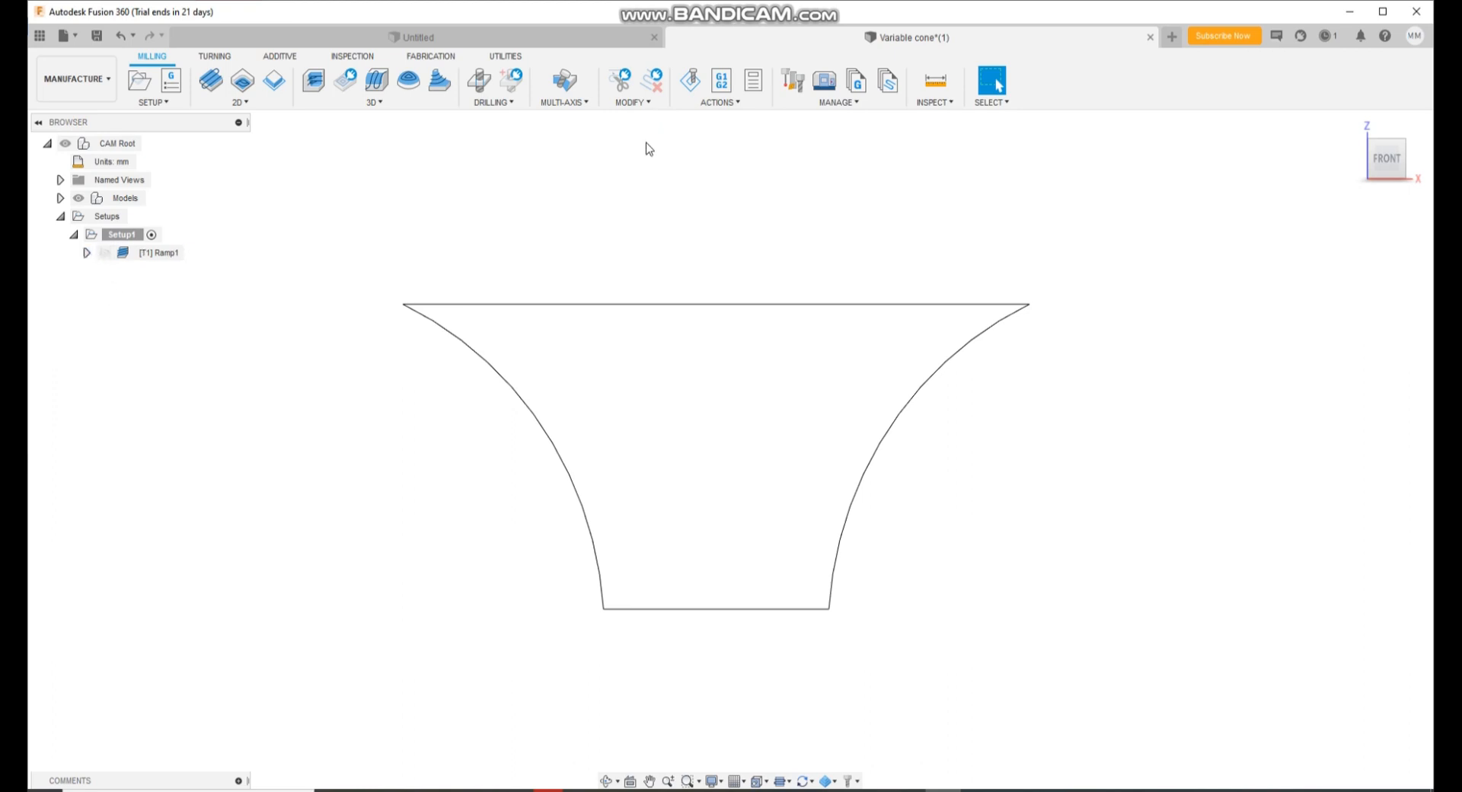
pyautogui.click(690, 80)
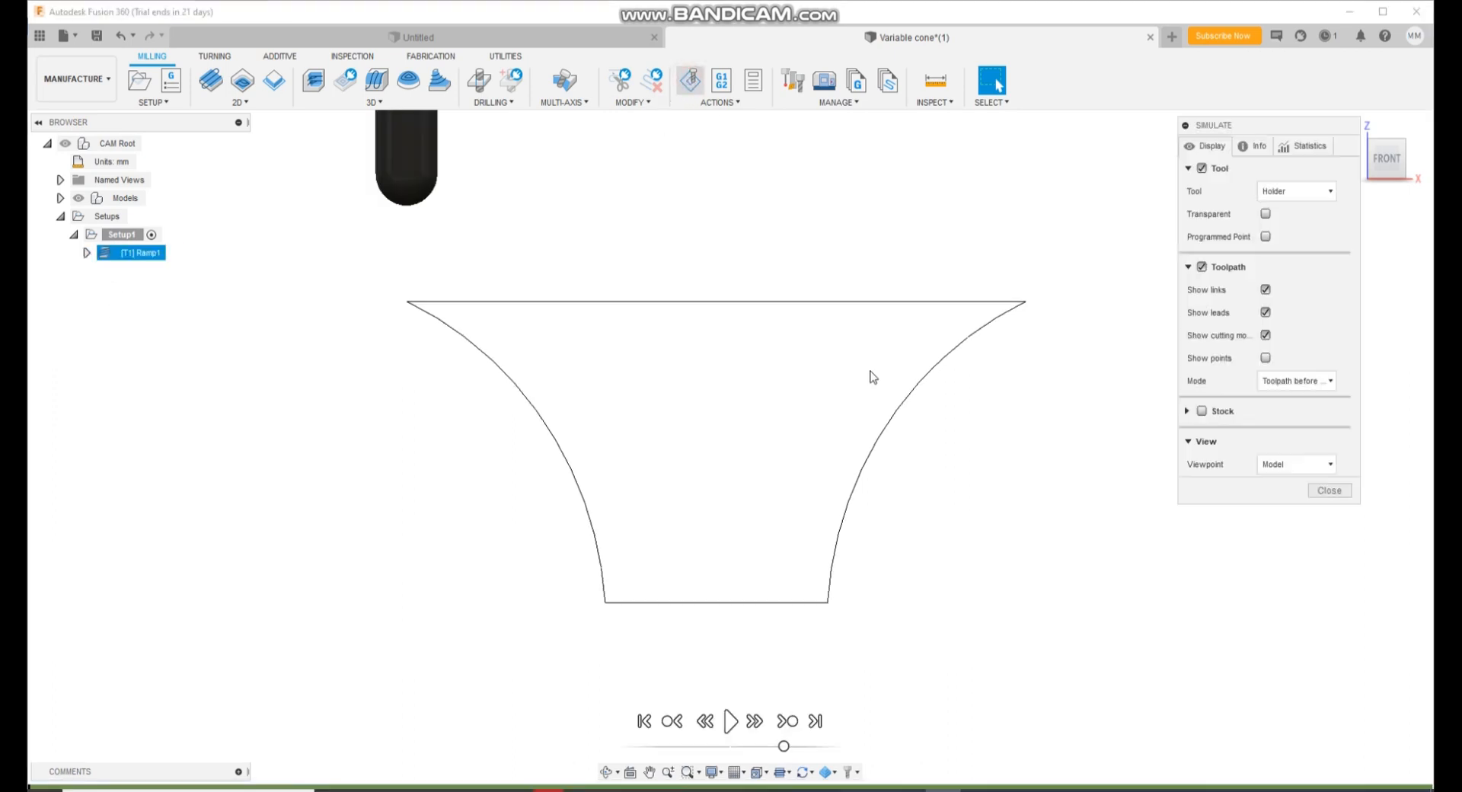
pyautogui.click(1255, 147)
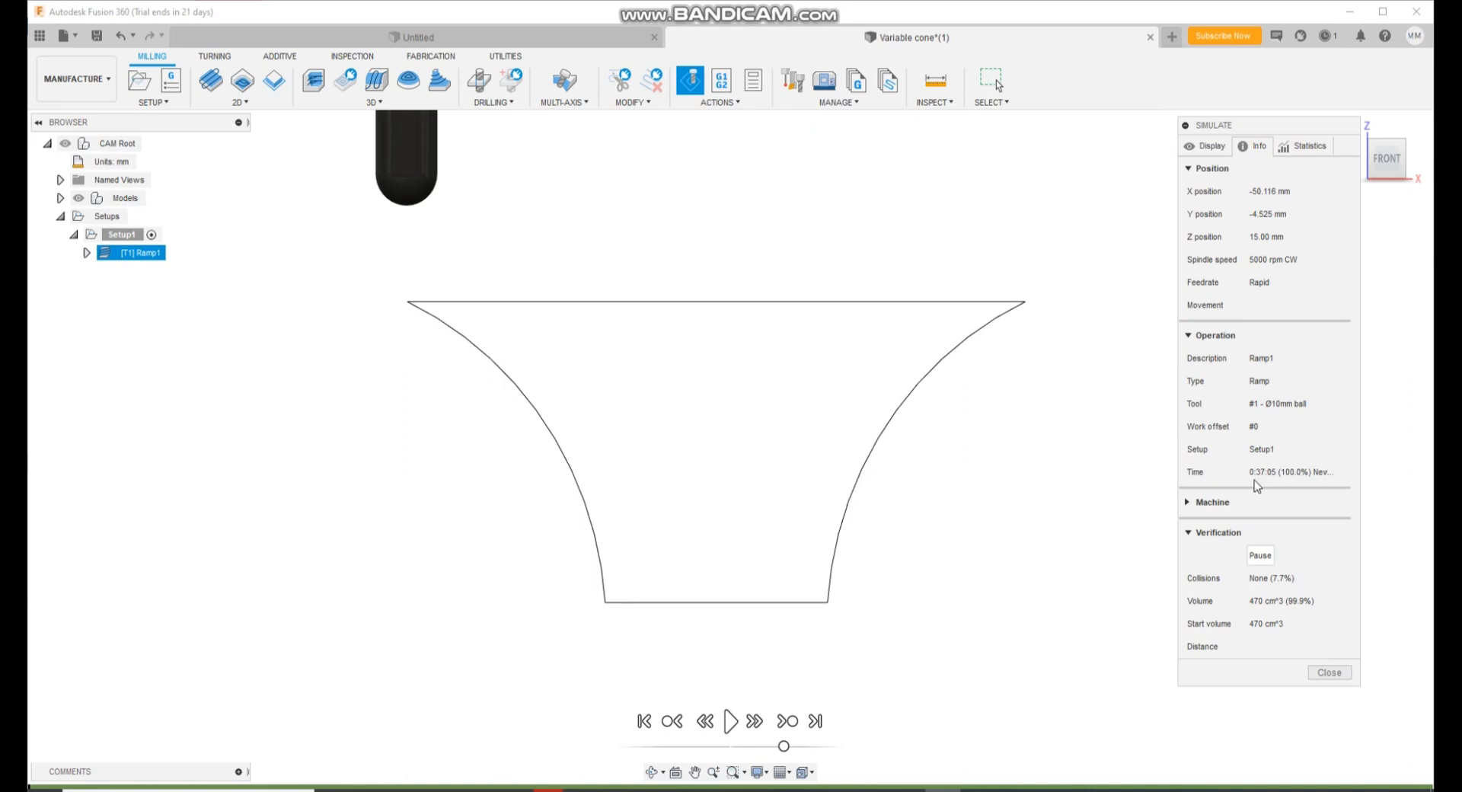
pyautogui.click(730, 721)
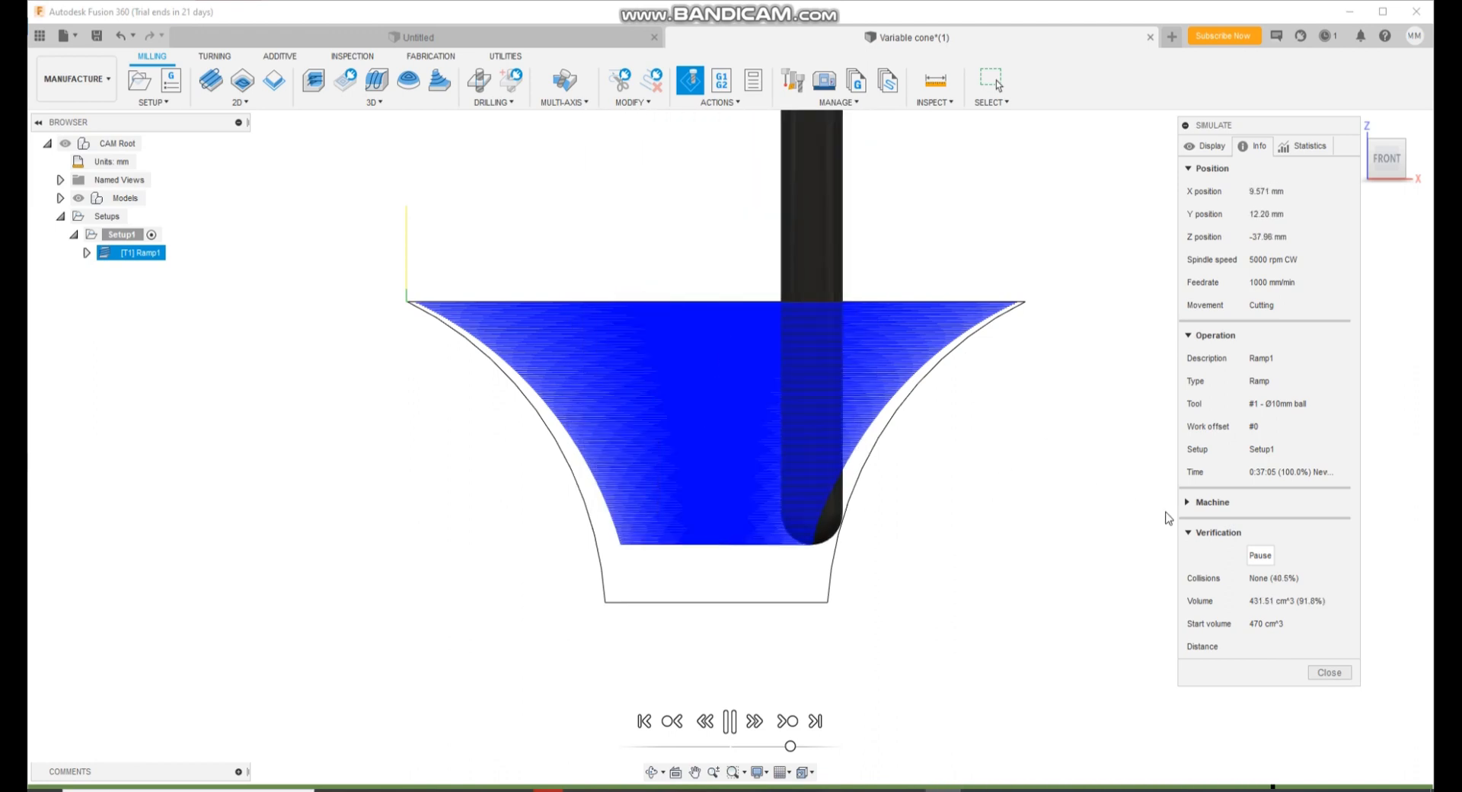
pyautogui.click(1329, 672)
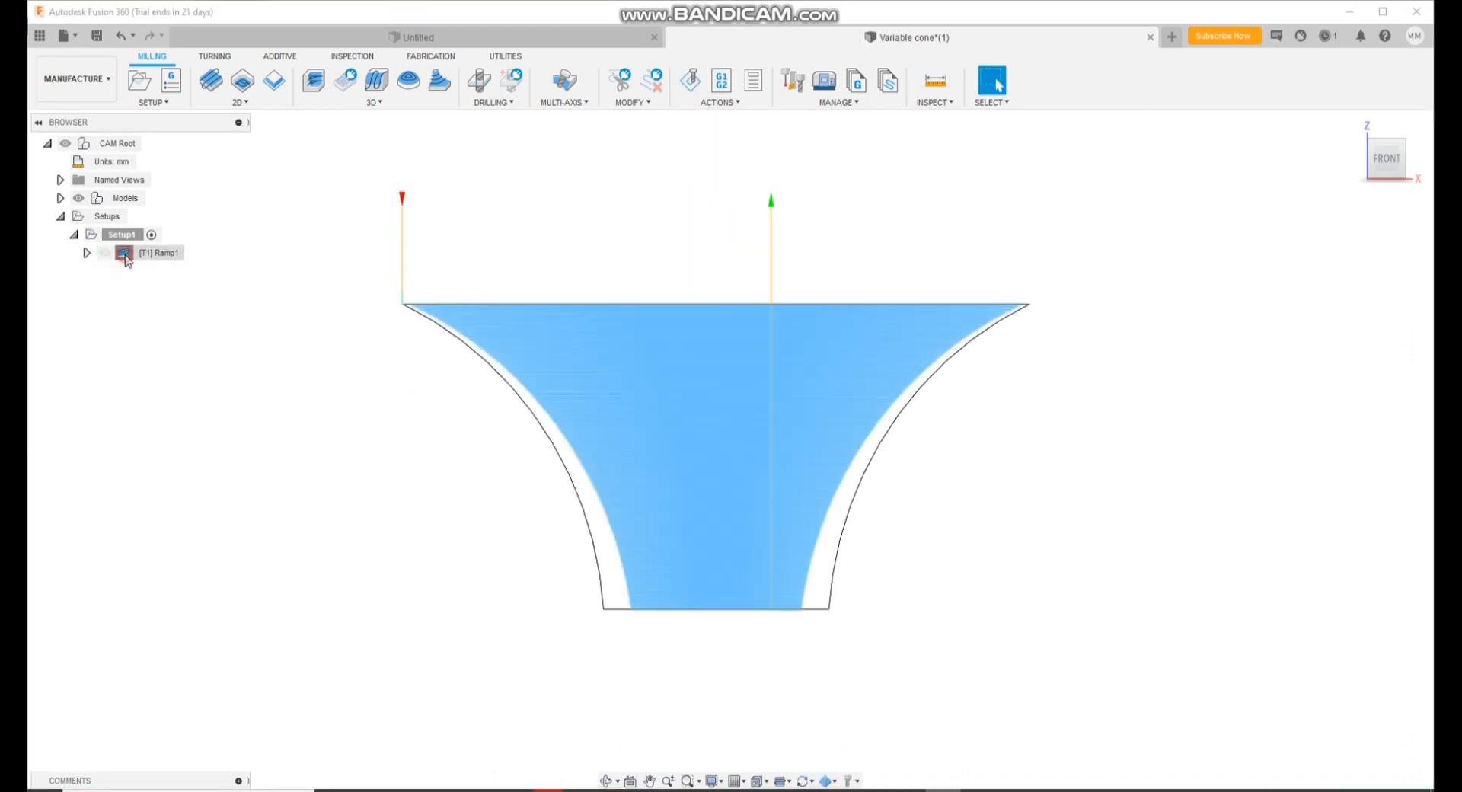
# Set the Ø10 mm ball end mill's cutting feedrate to 3000 mm/min in its default preset, and reapply the tool to the Ramp operation.
pyautogui.doubleClick(127, 260)
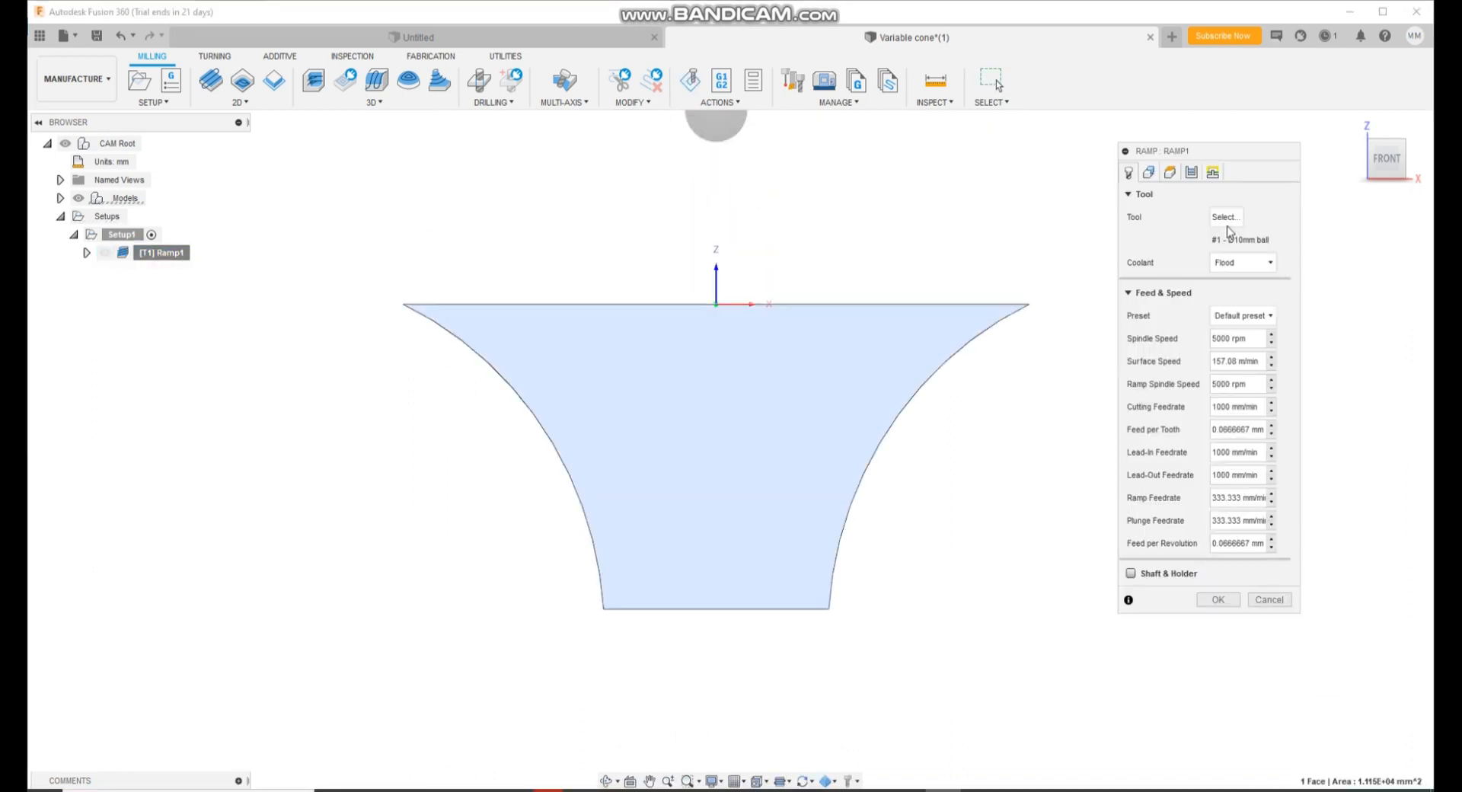
pyautogui.click(1226, 218)
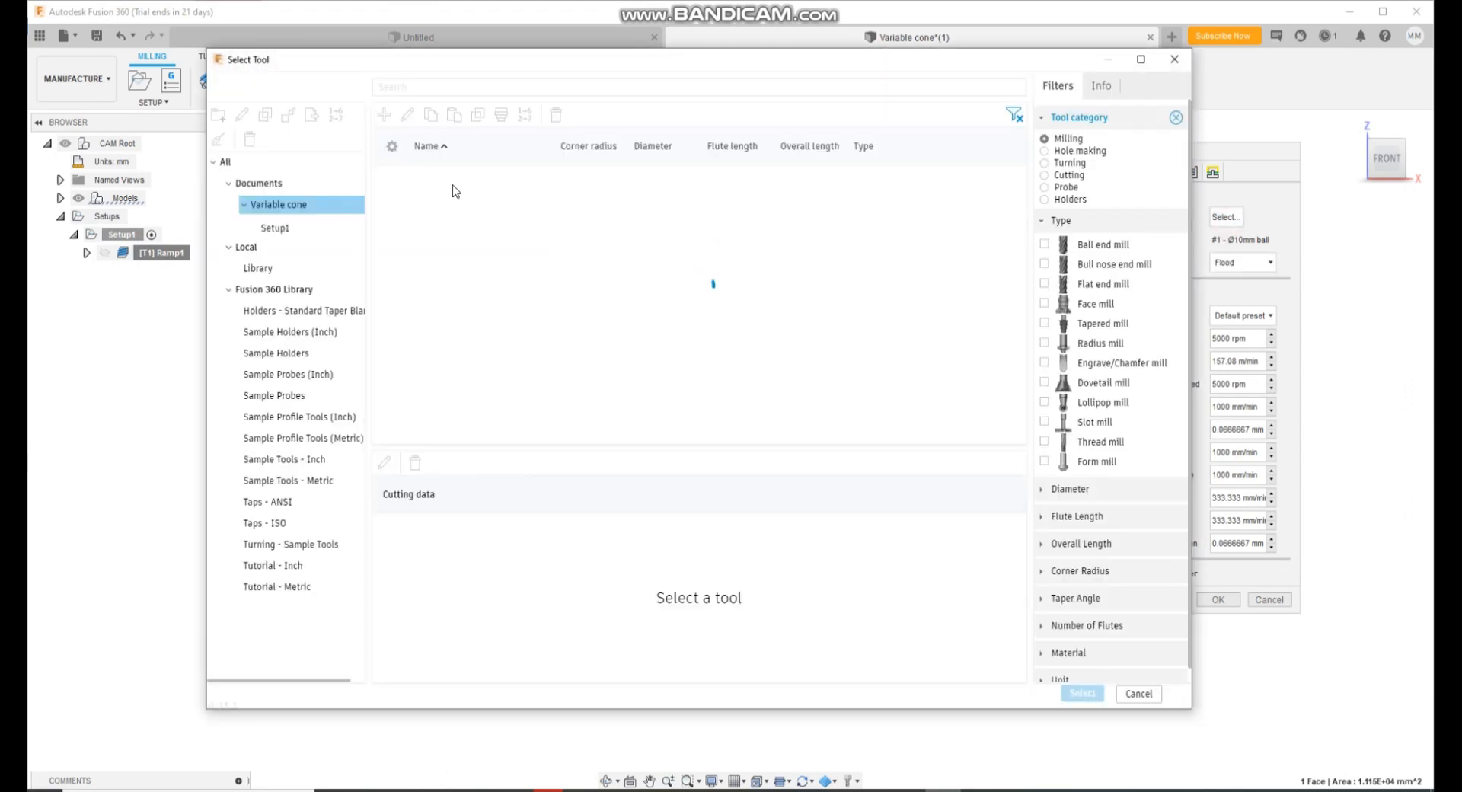
pyautogui.doubleClick(464, 194)
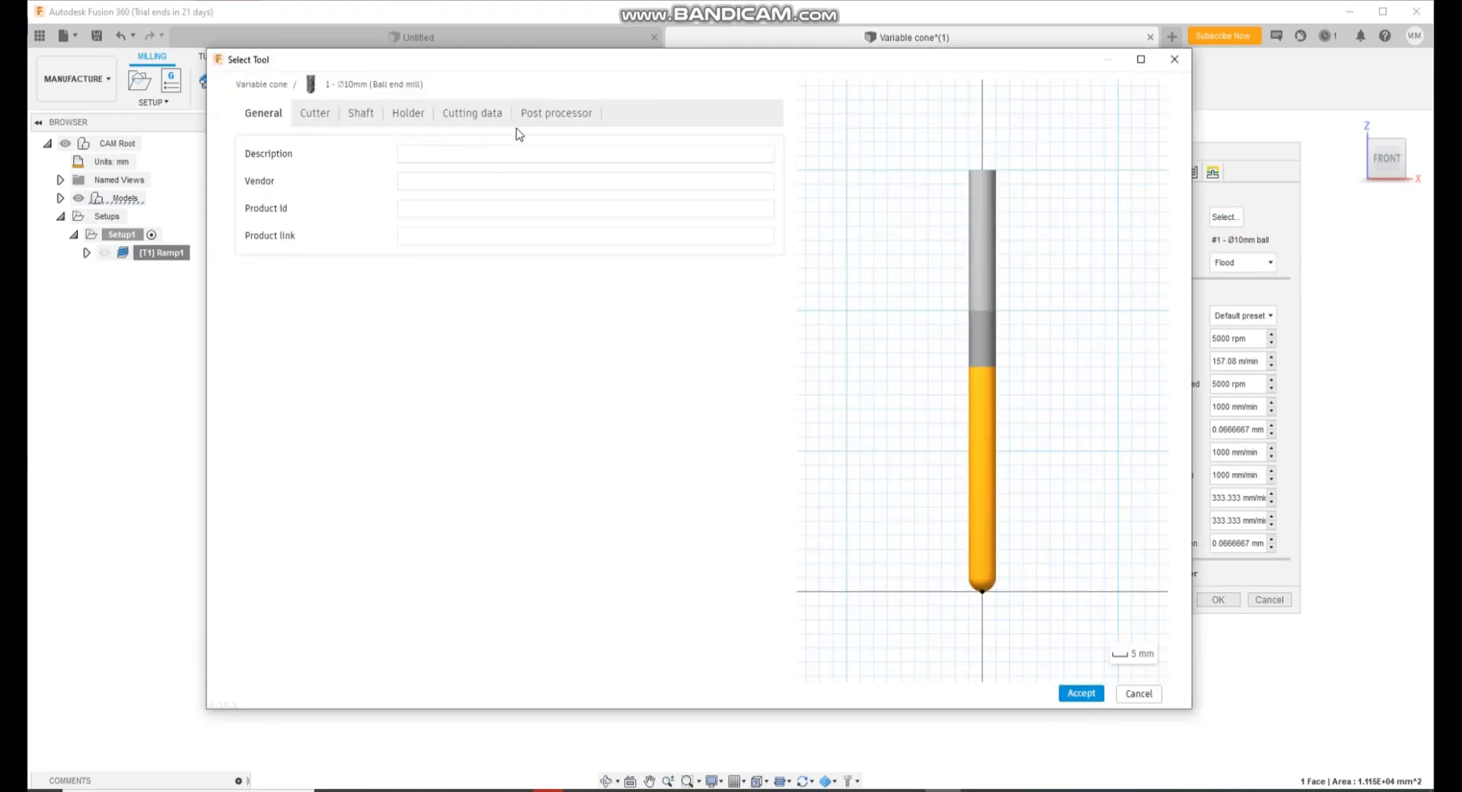
pyautogui.click(507, 114)
pyautogui.click(606, 301)
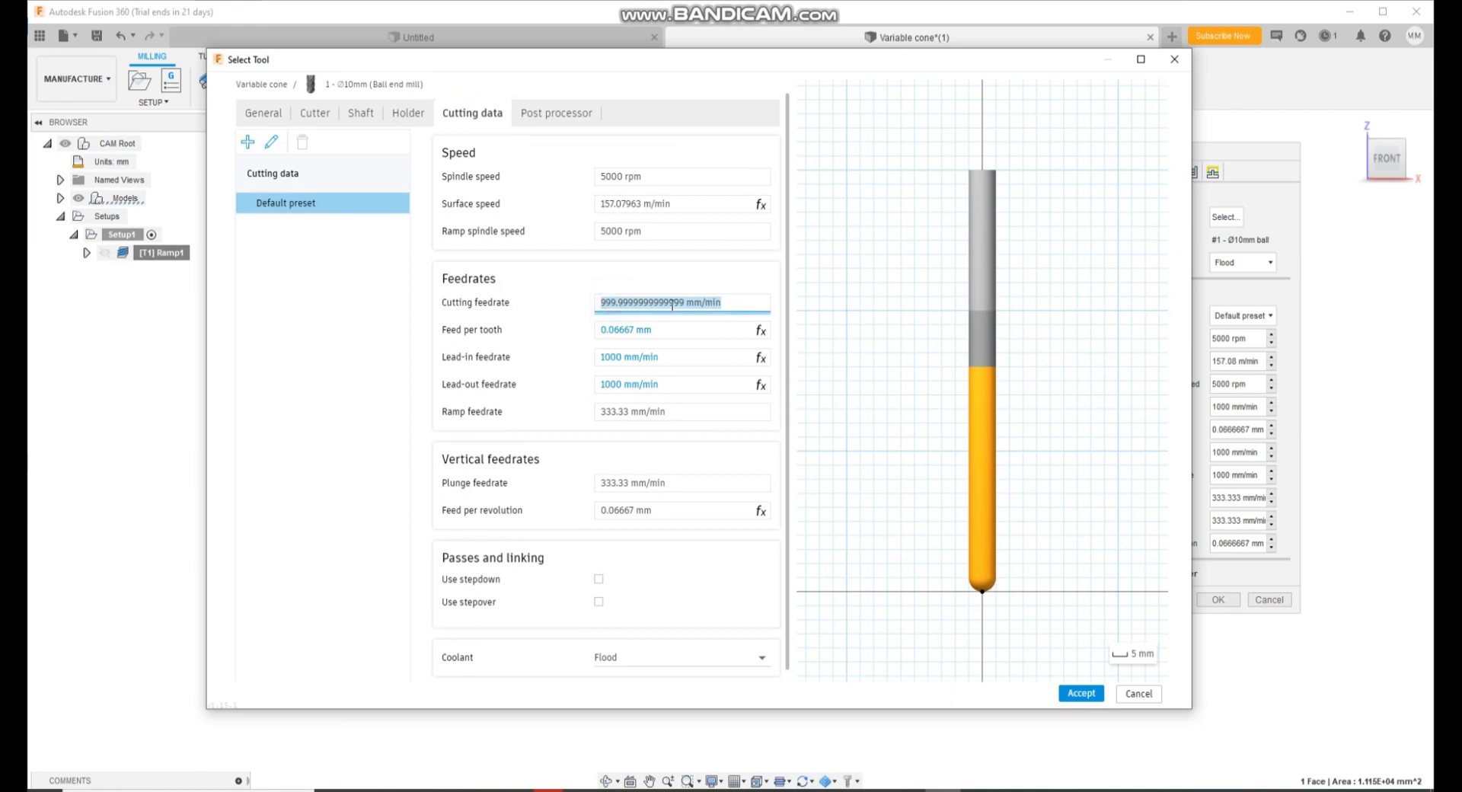
pyautogui.moveTo(683, 304); pyautogui.dragTo(576, 308)
pyautogui.write('3000')
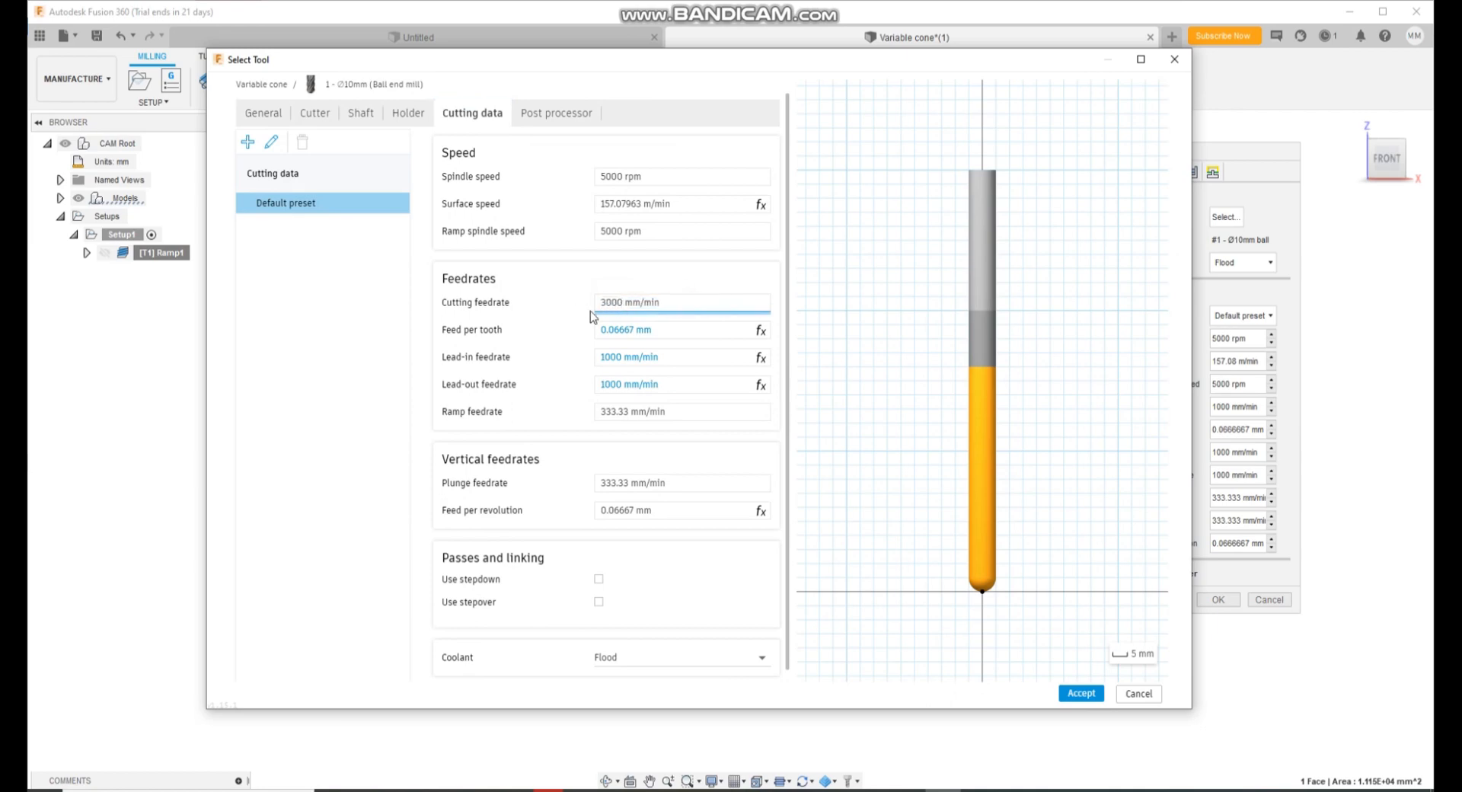
pyautogui.click(1073, 694)
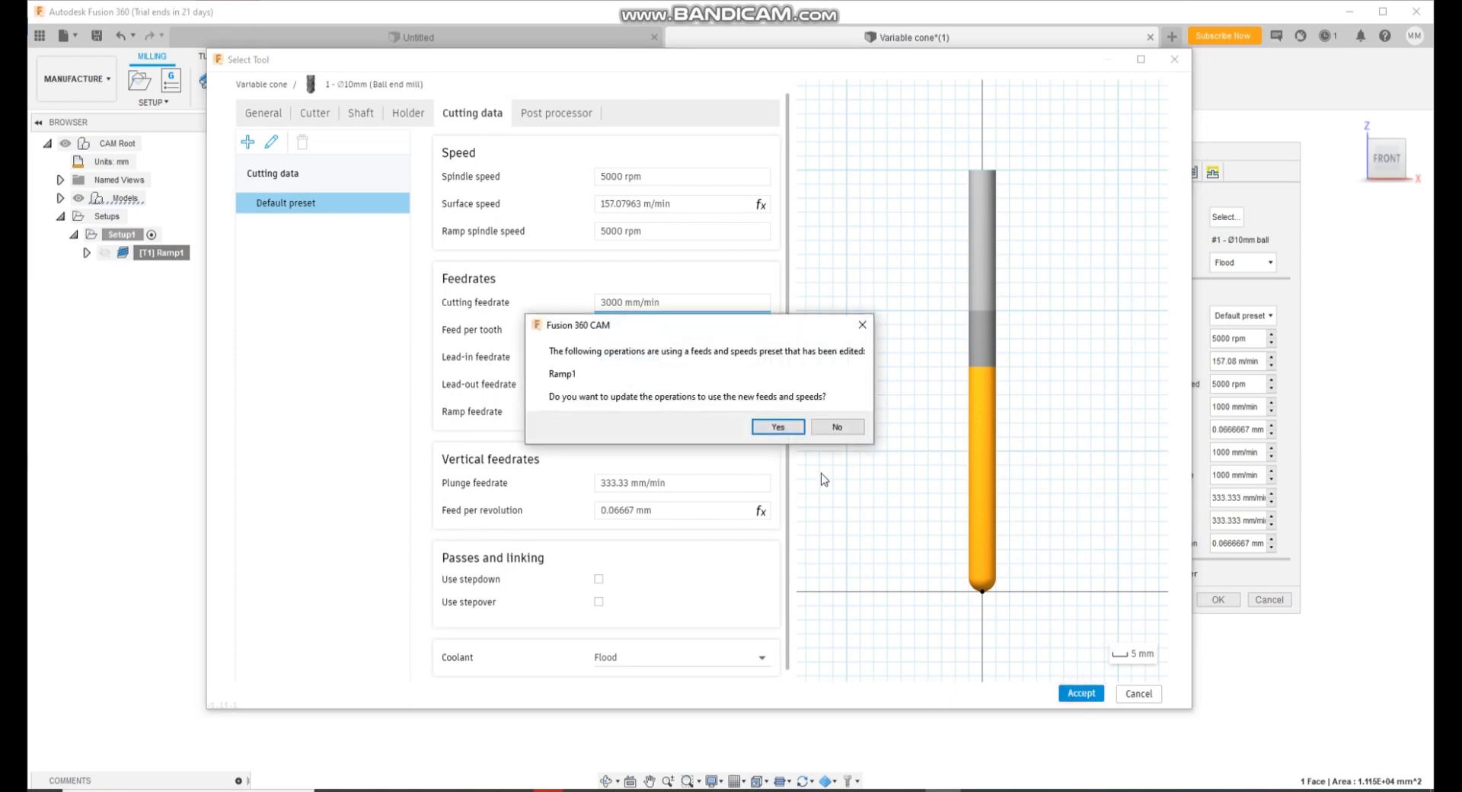
pyautogui.click(868, 427)
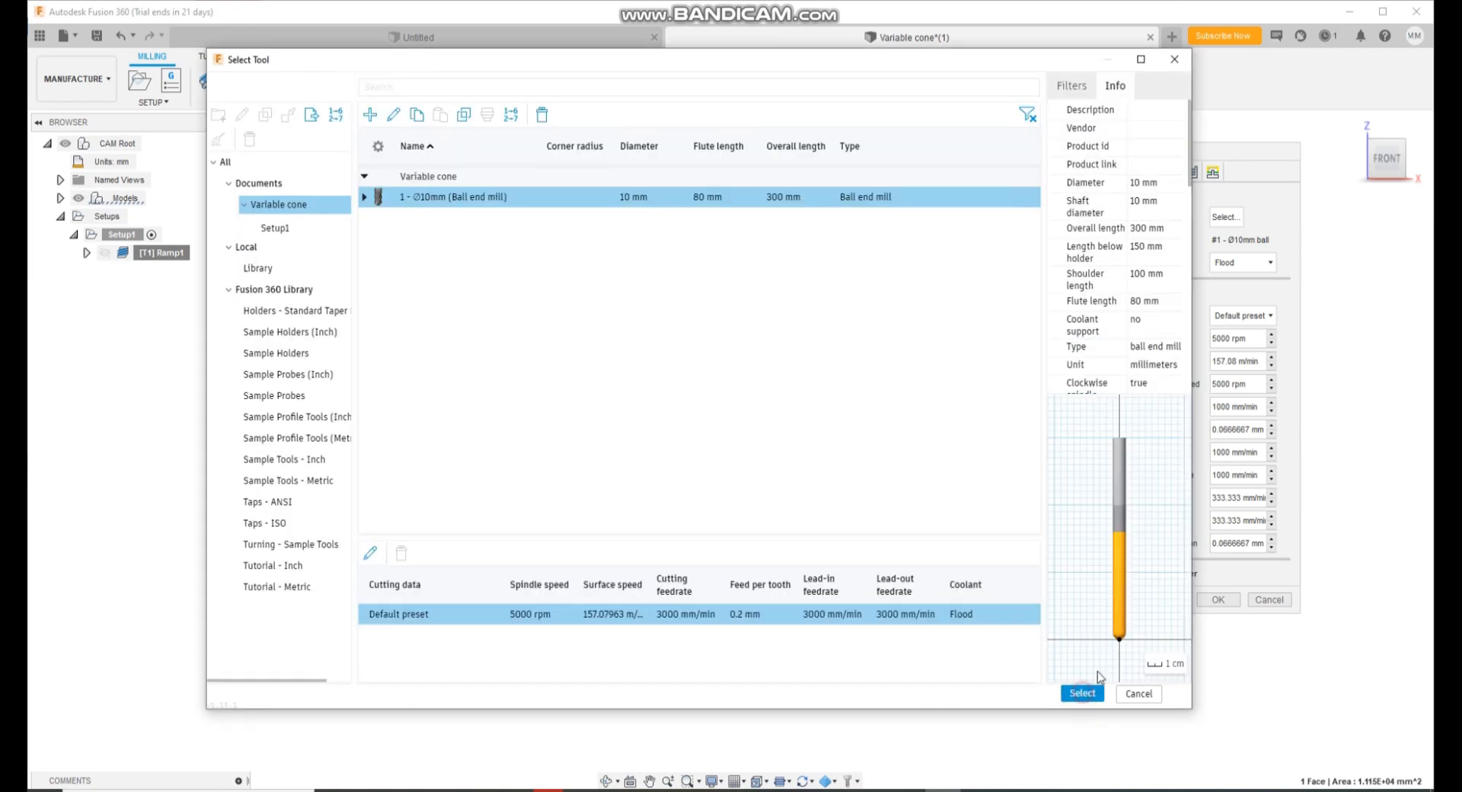
pyautogui.click(1082, 693)
pyautogui.click(1217, 600)
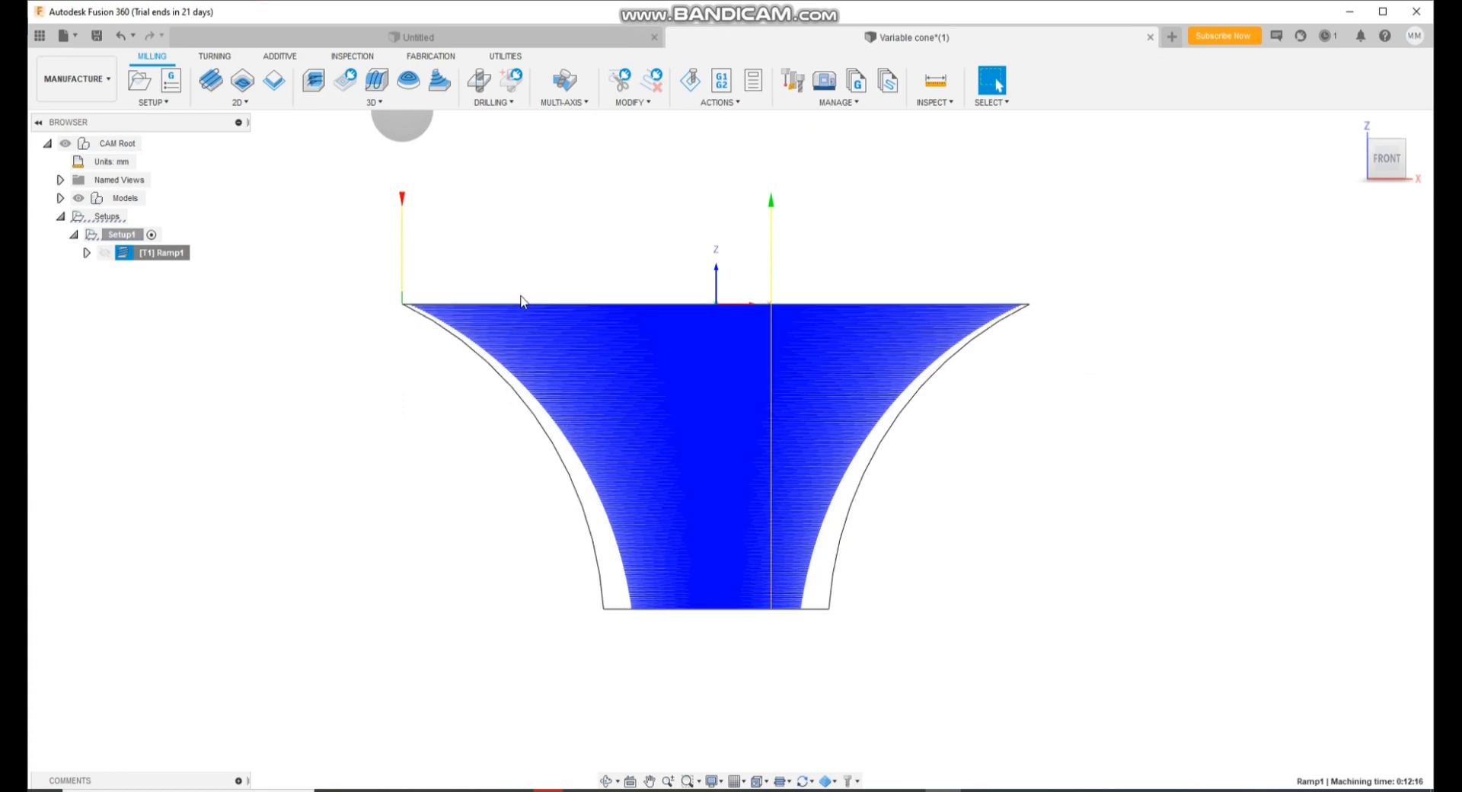
# Start a simulation of the Ramp operation with the new feedrate and check its machining time.
pyautogui.click(690, 79)
pyautogui.click(1258, 148)
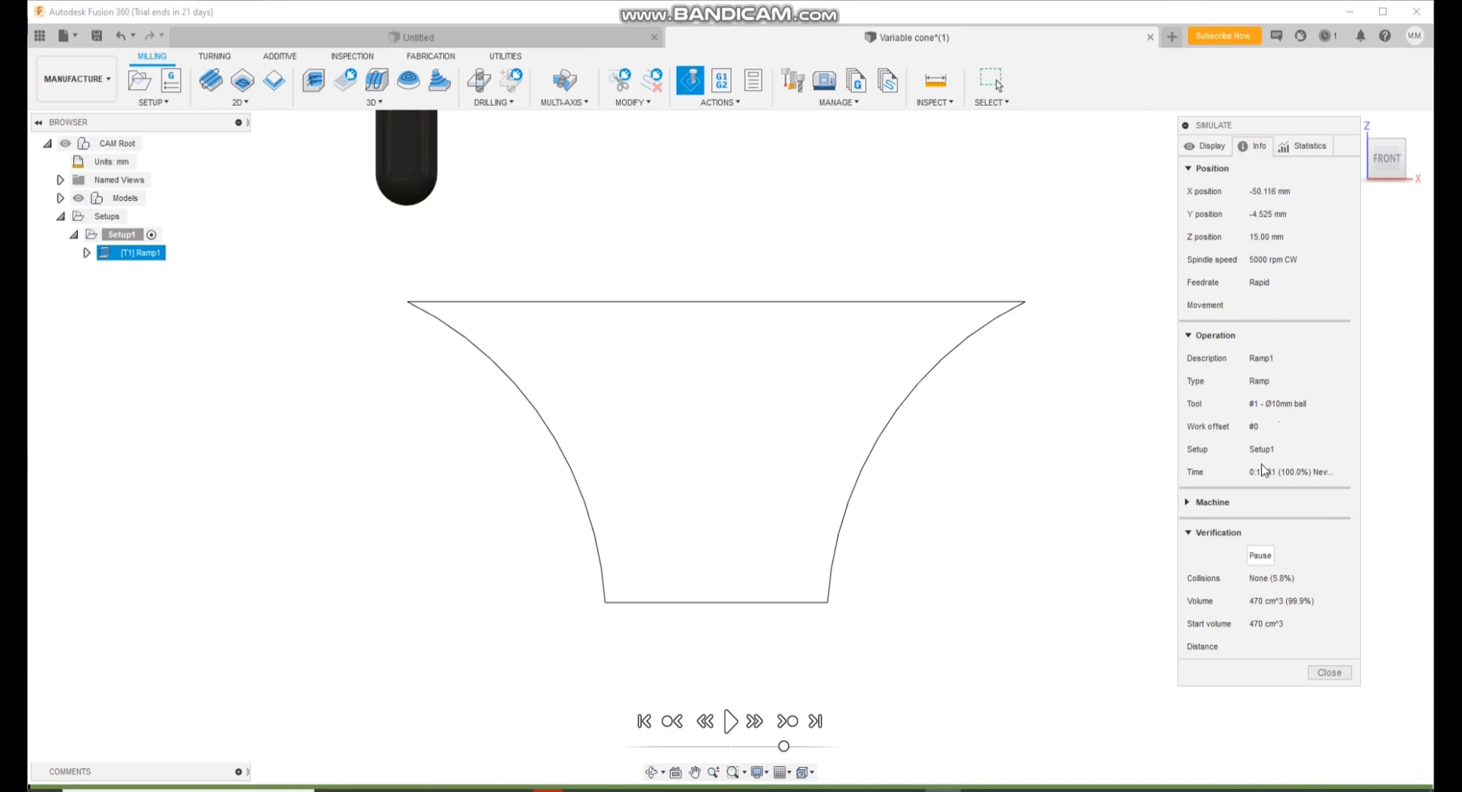
# Play the Ramp simulation with the new feedrate through to the end and close it.
pyautogui.click(729, 722)
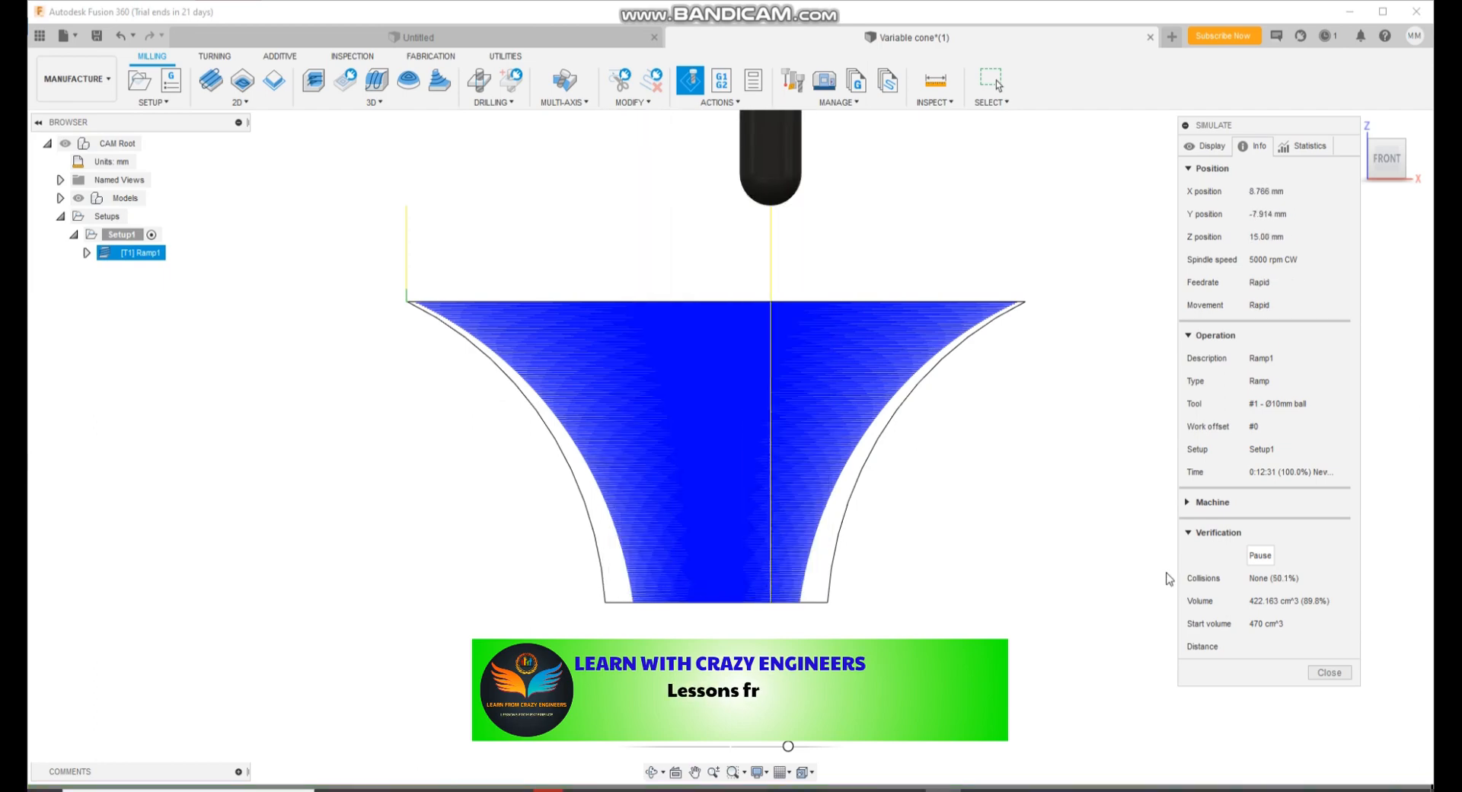
pyautogui.click(1338, 675)
# Set the Ramp operation's ball end mill diameter to 5 mm, reapply the tool and regenerate the toolpath.
pyautogui.rightClick(176, 253)
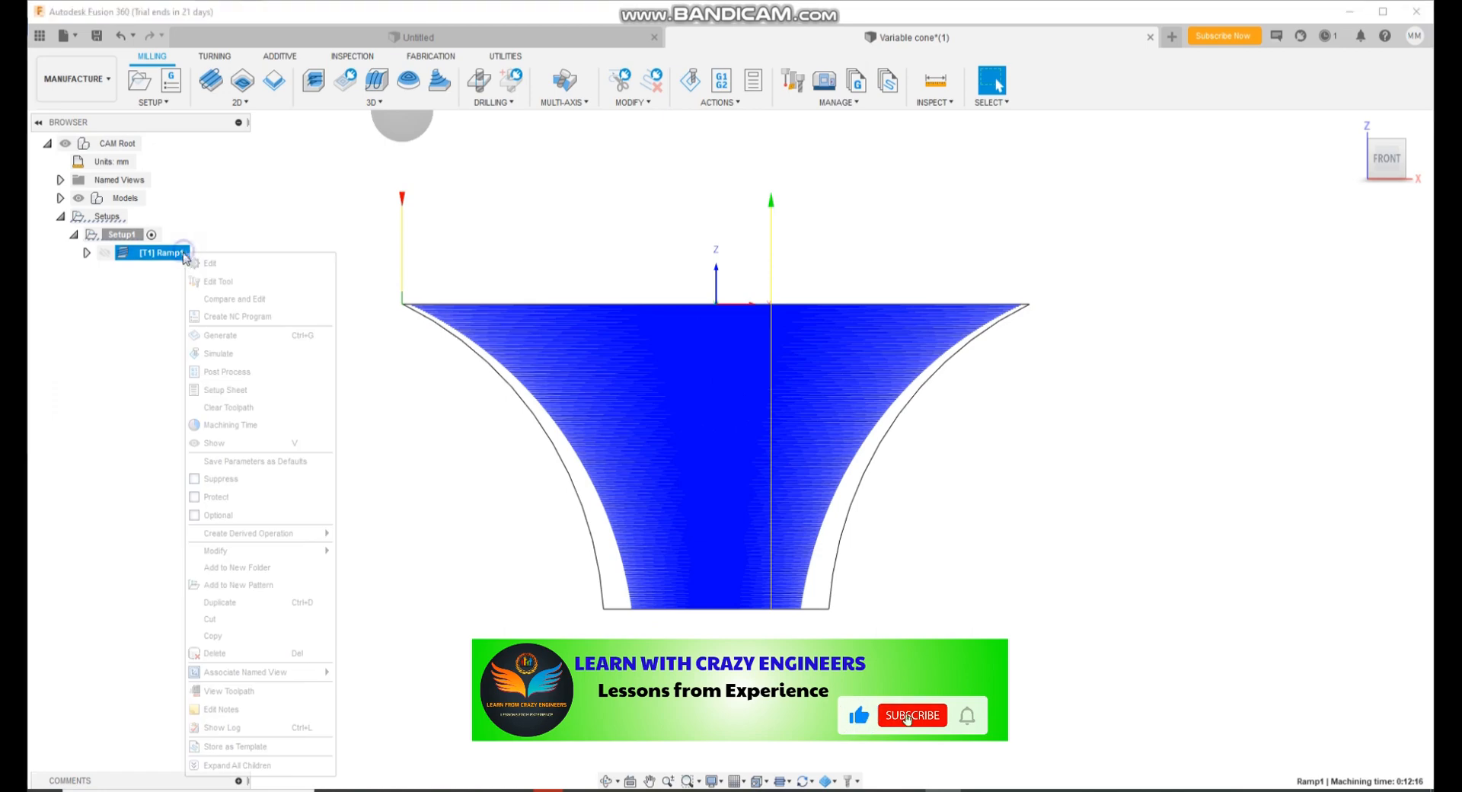
pyautogui.click(189, 264)
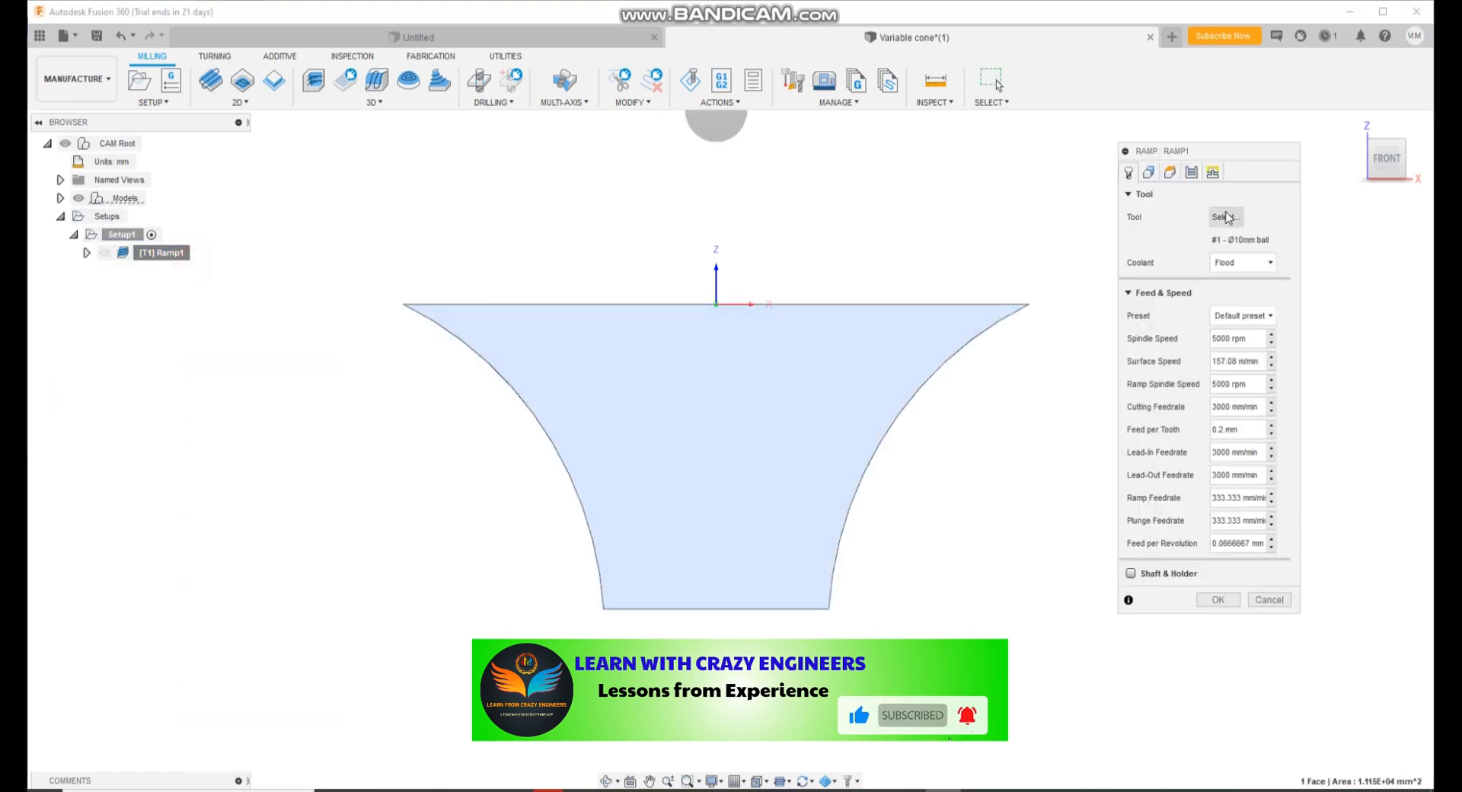
pyautogui.click(1227, 218)
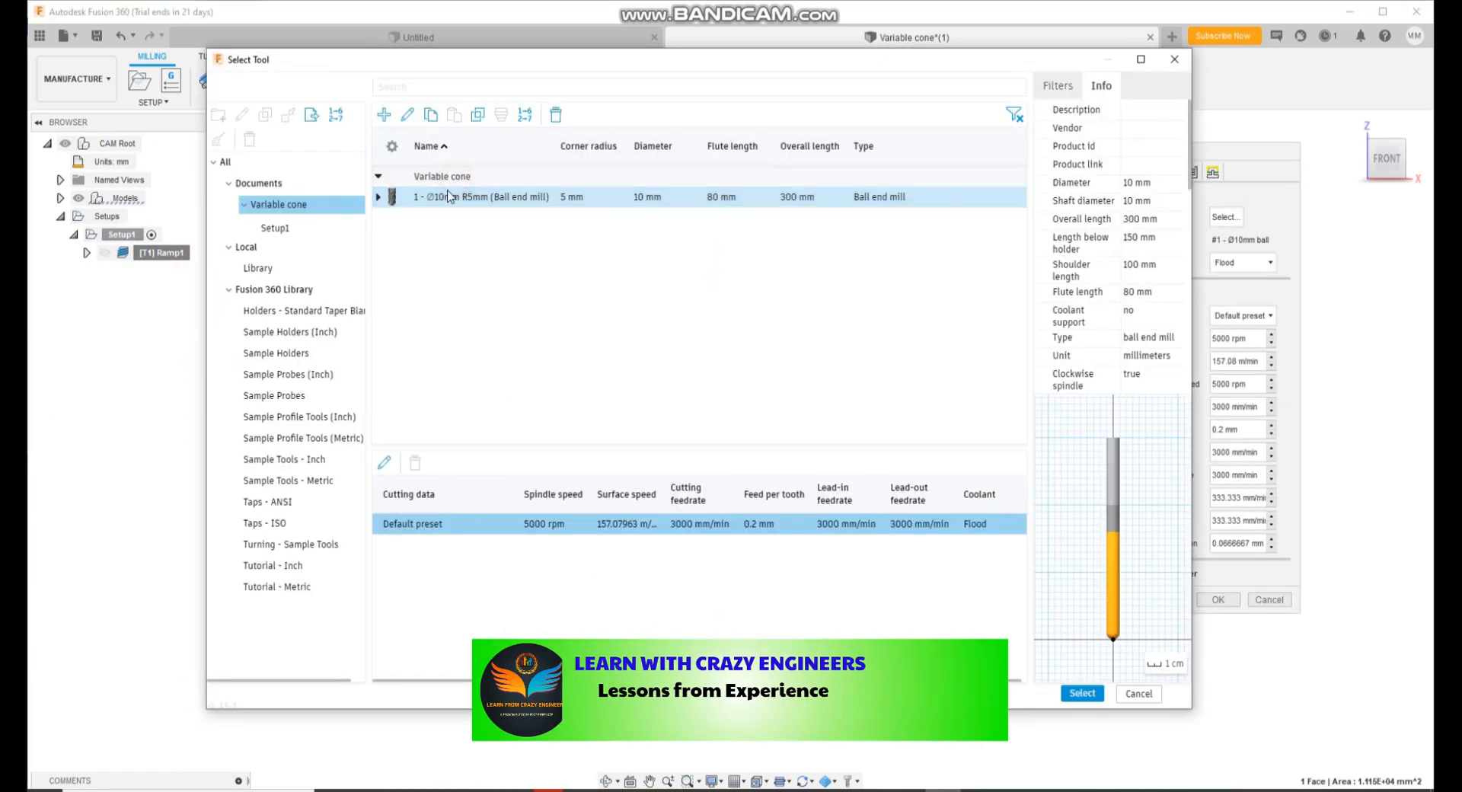
pyautogui.click(407, 115)
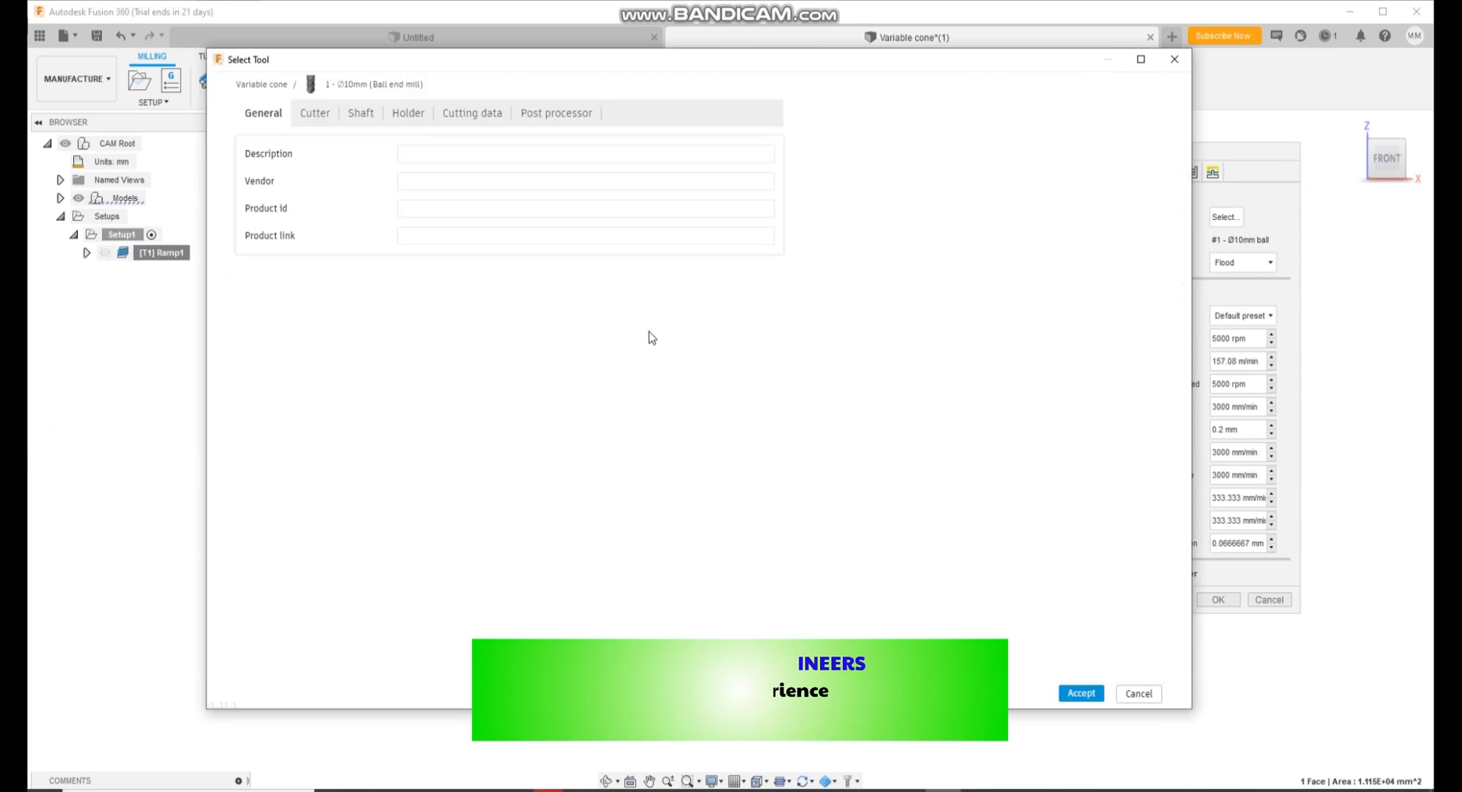
pyautogui.click(332, 114)
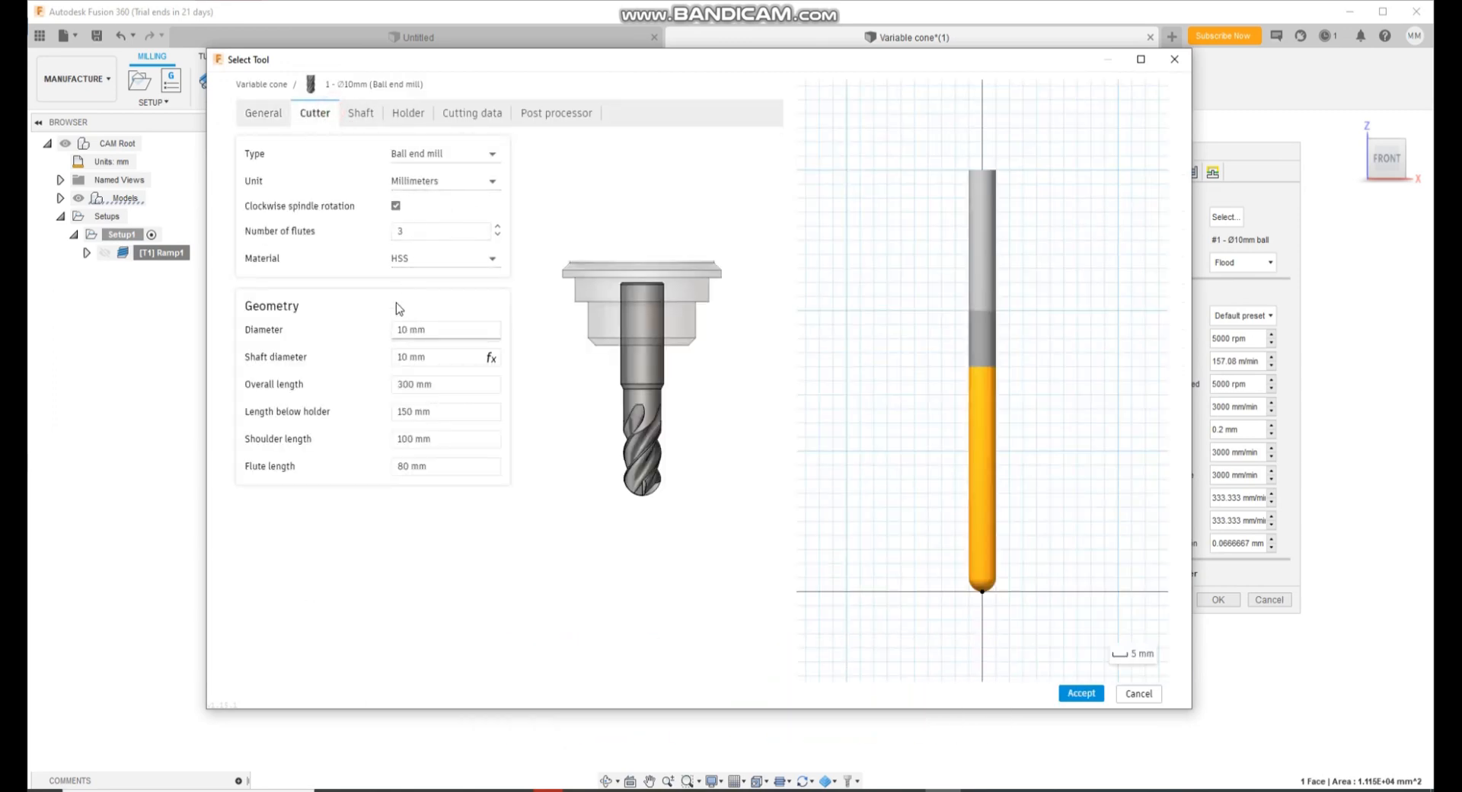
pyautogui.click(356, 118)
pyautogui.click(332, 118)
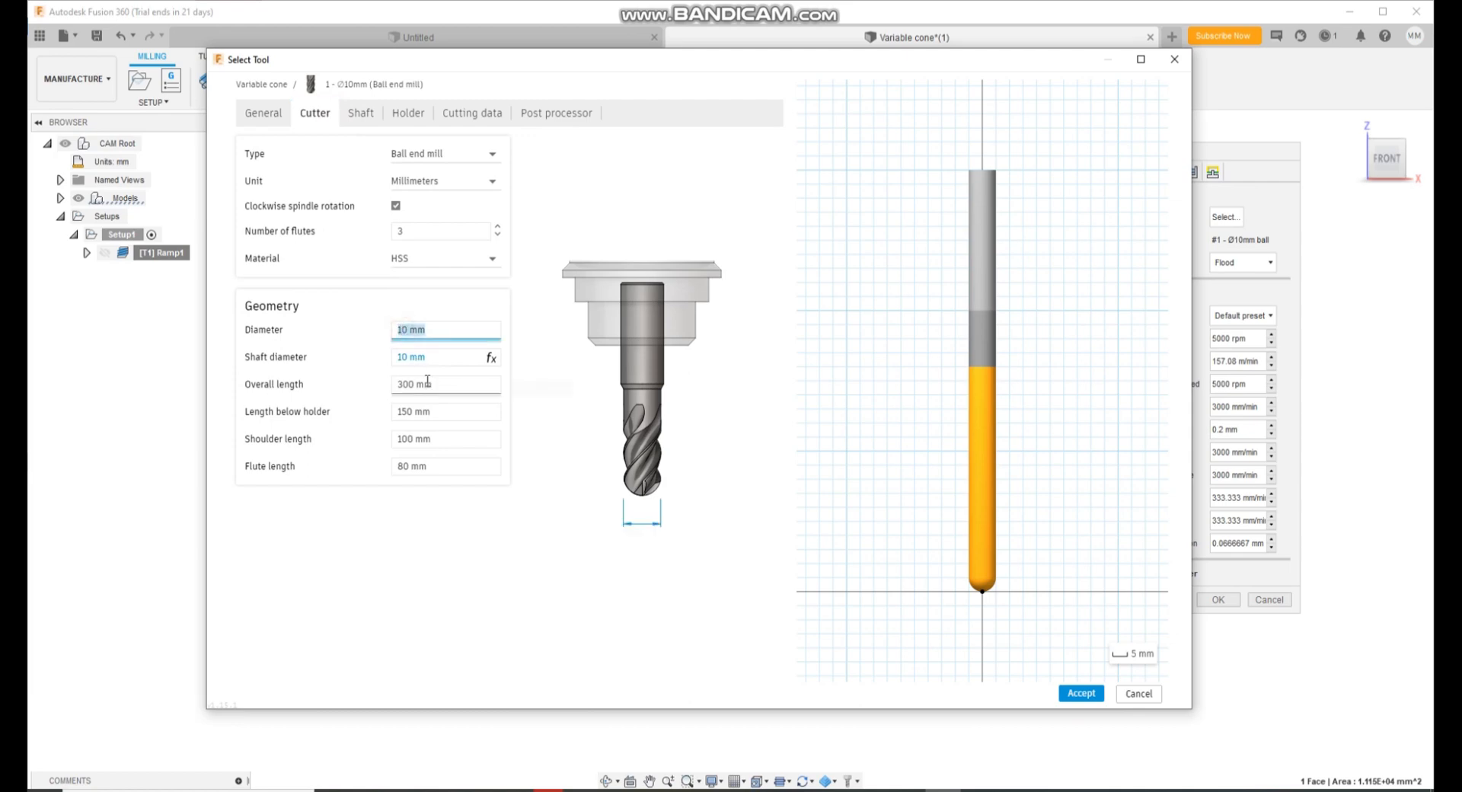
pyautogui.write('5')
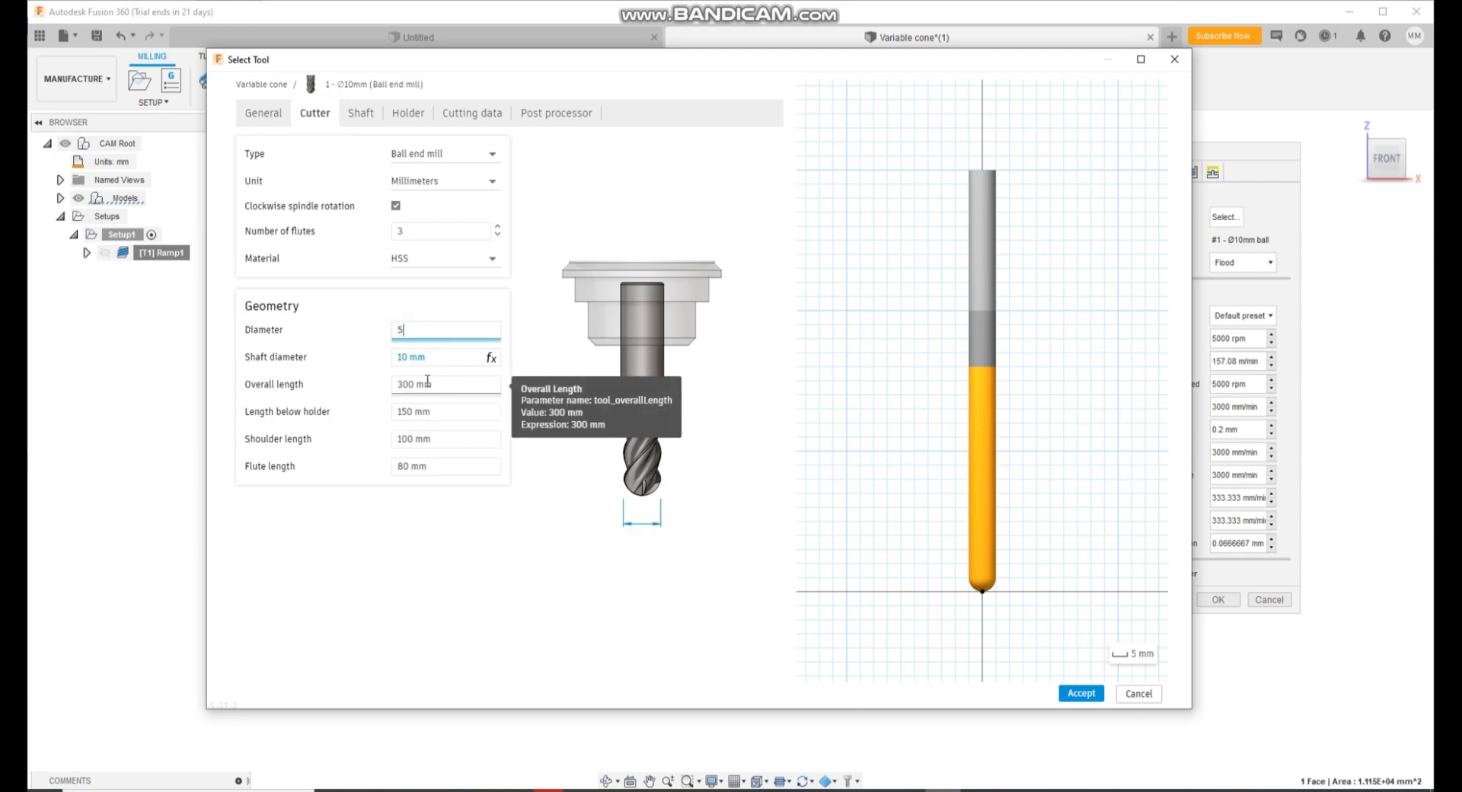
pyautogui.click(412, 565)
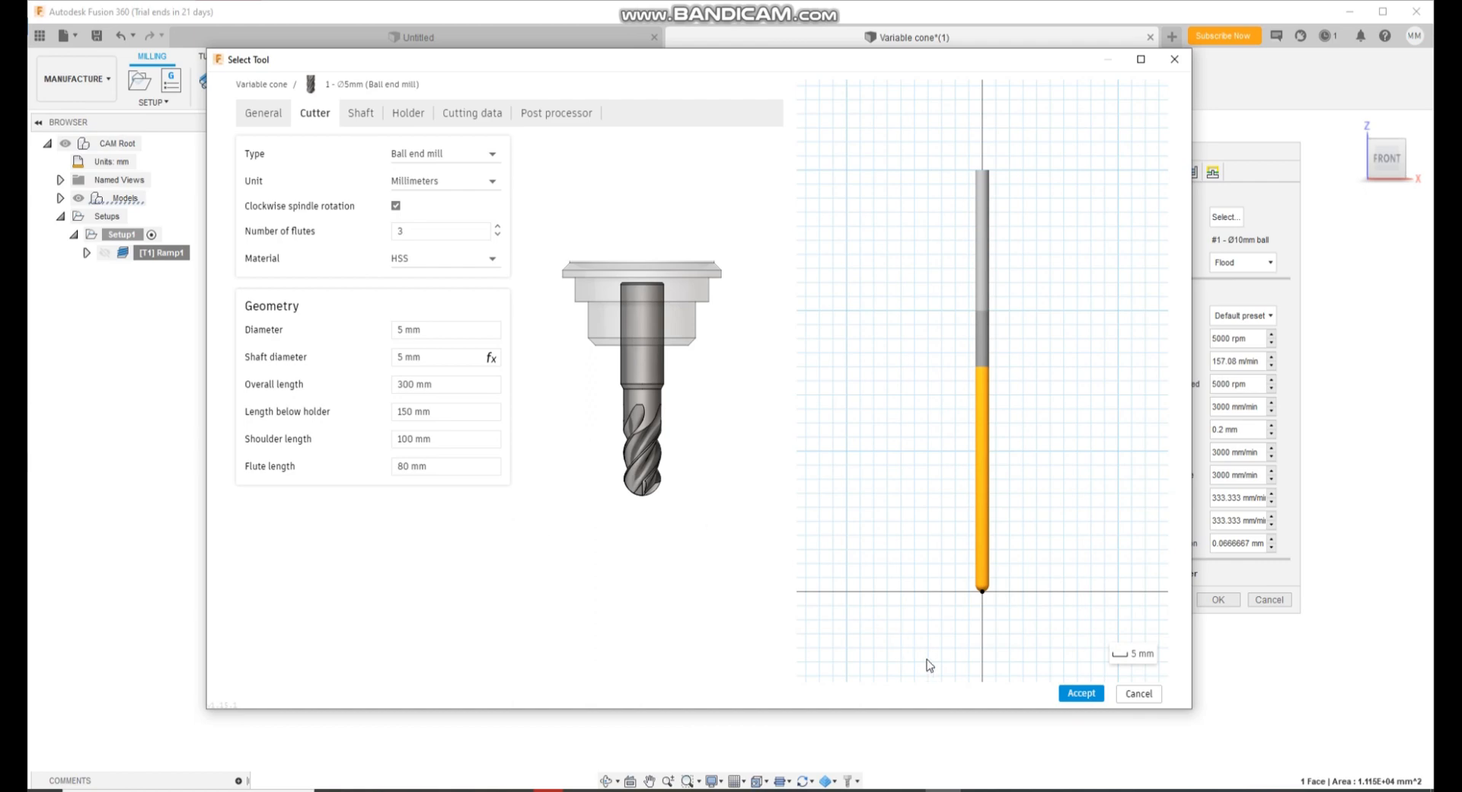
pyautogui.click(1080, 693)
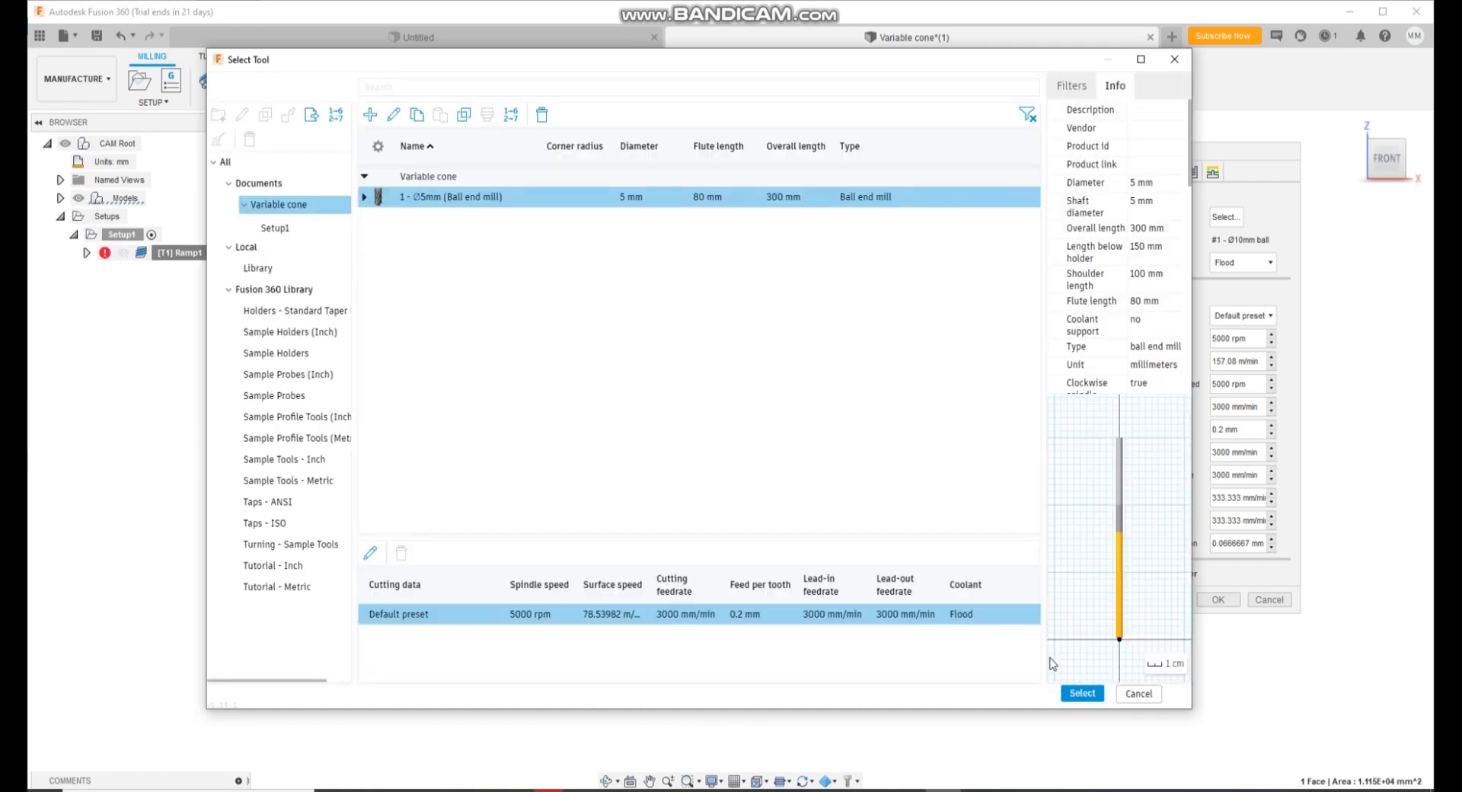
pyautogui.click(1081, 693)
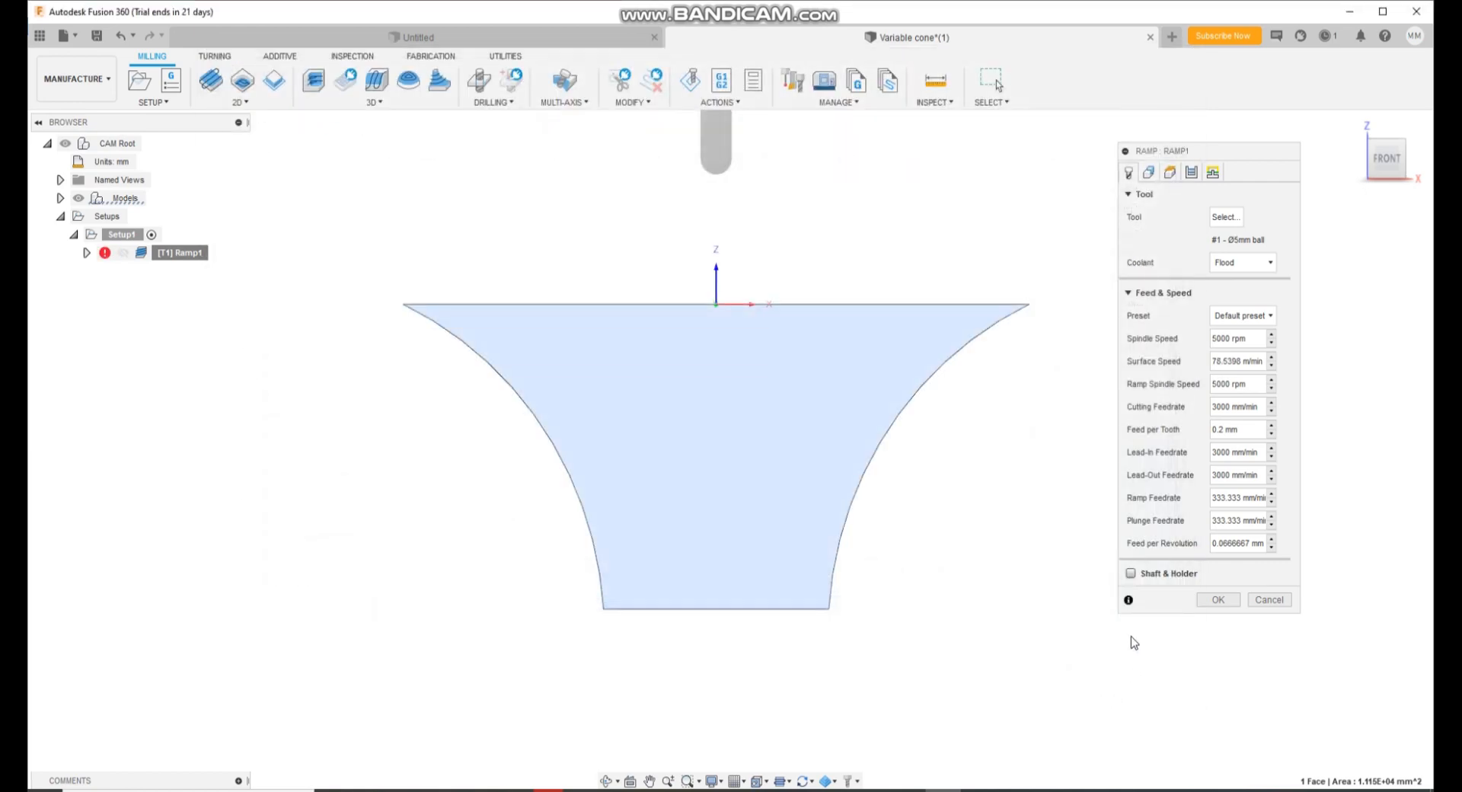
pyautogui.click(1211, 601)
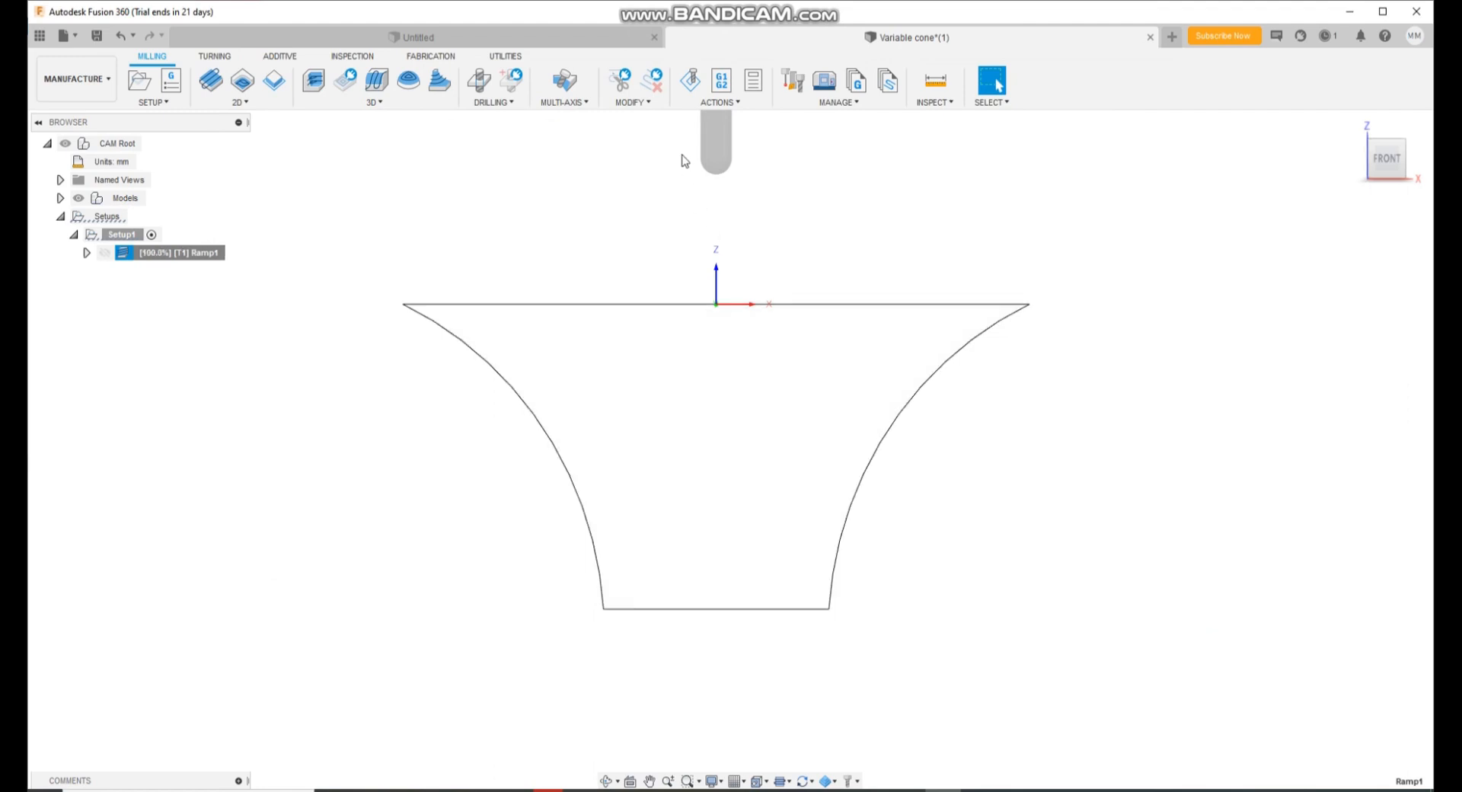
# Simulate the Ramp toolpath with the 5 mm ball end mill, check its machining time, and pause partway down the cone.
pyautogui.click(693, 82)
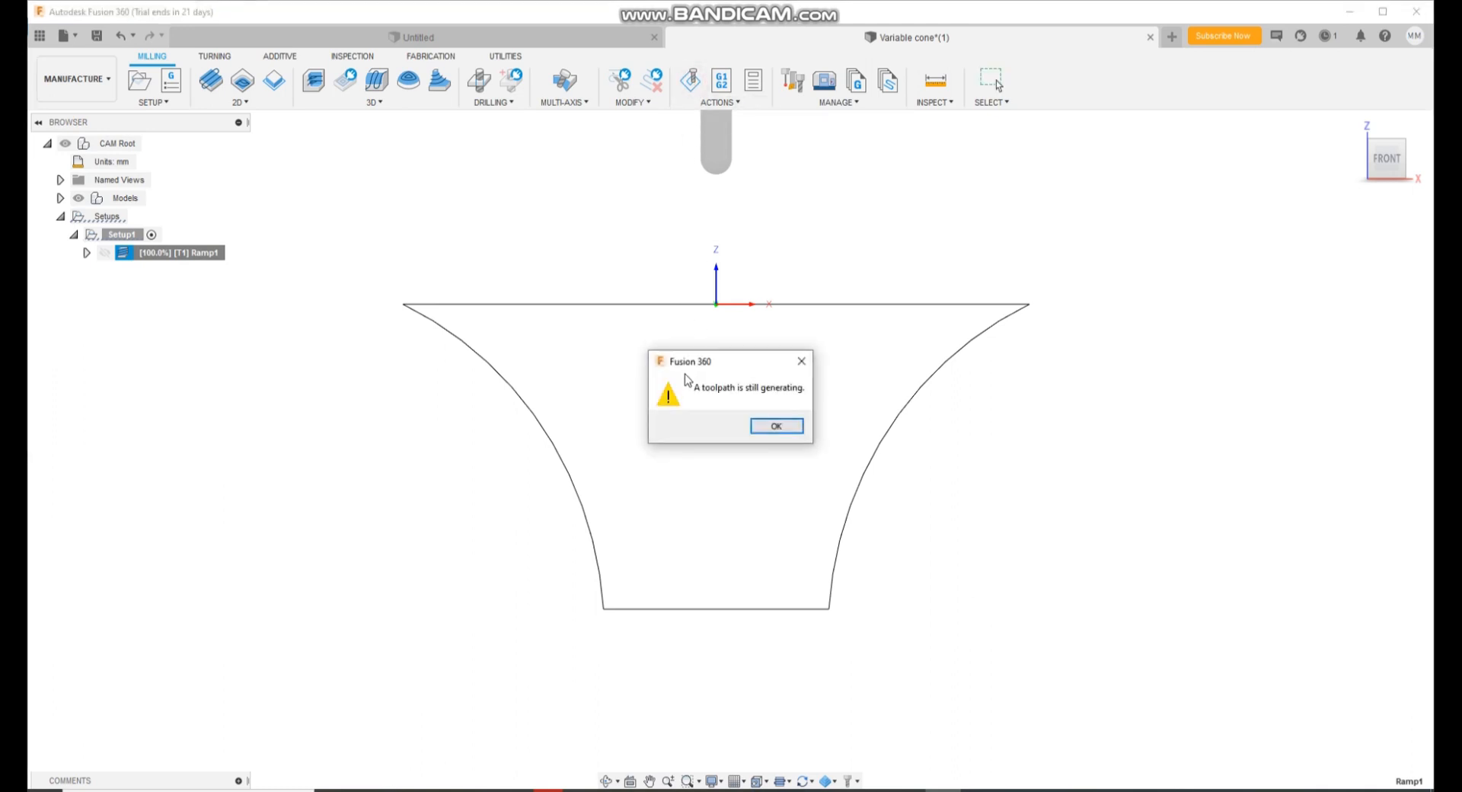
pyautogui.click(747, 426)
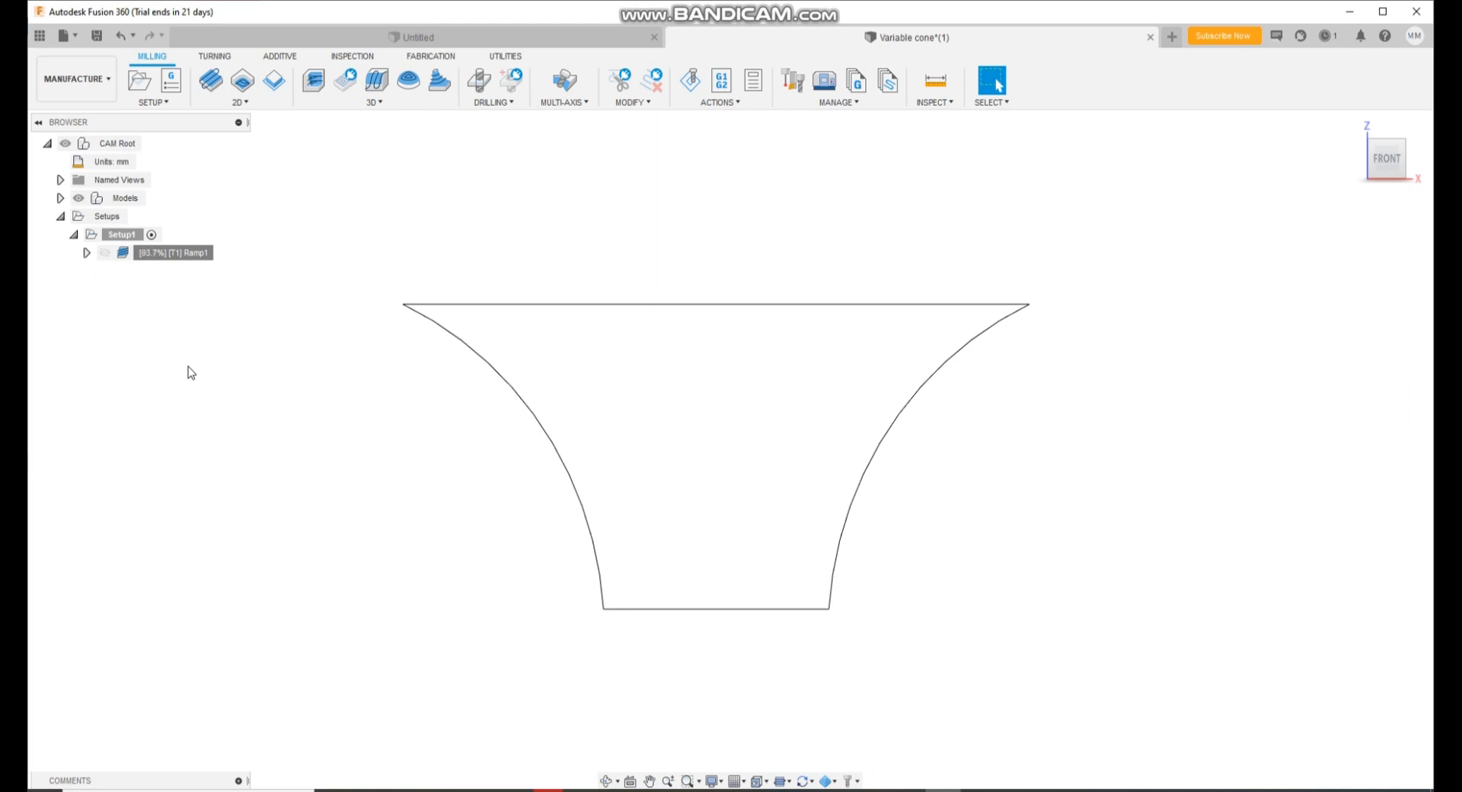
pyautogui.scroll(4, 745, 359)
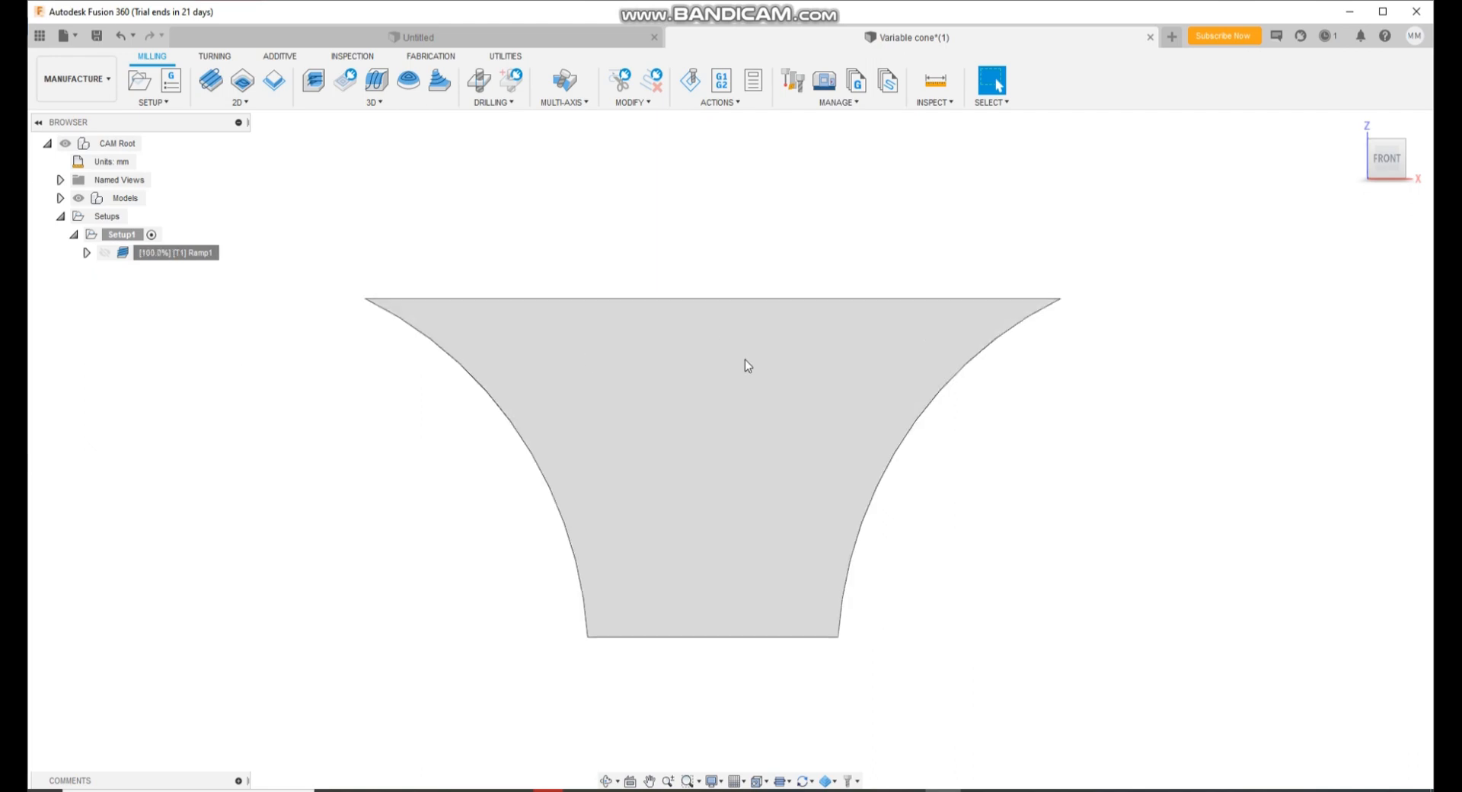
pyautogui.click(690, 80)
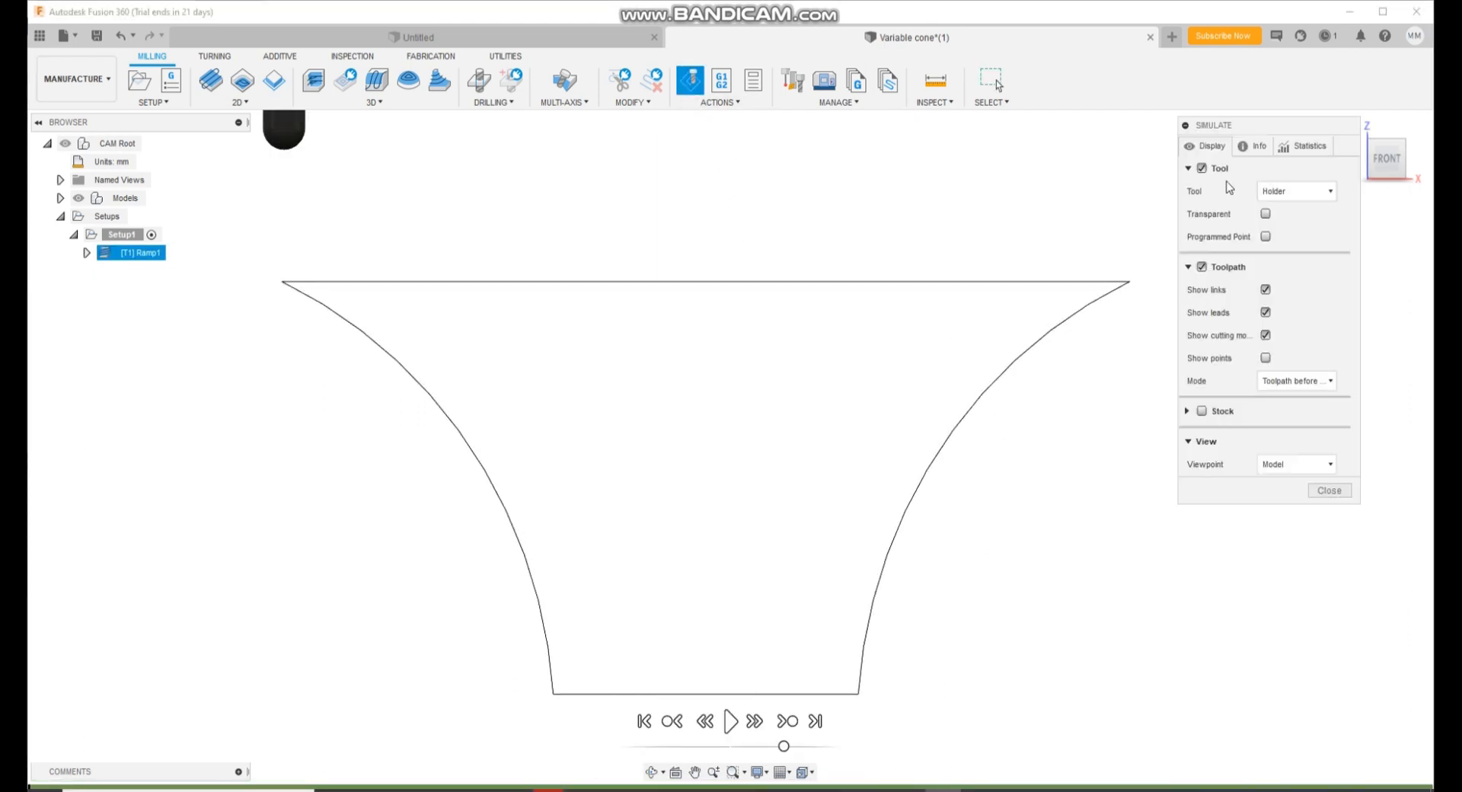
pyautogui.click(1243, 146)
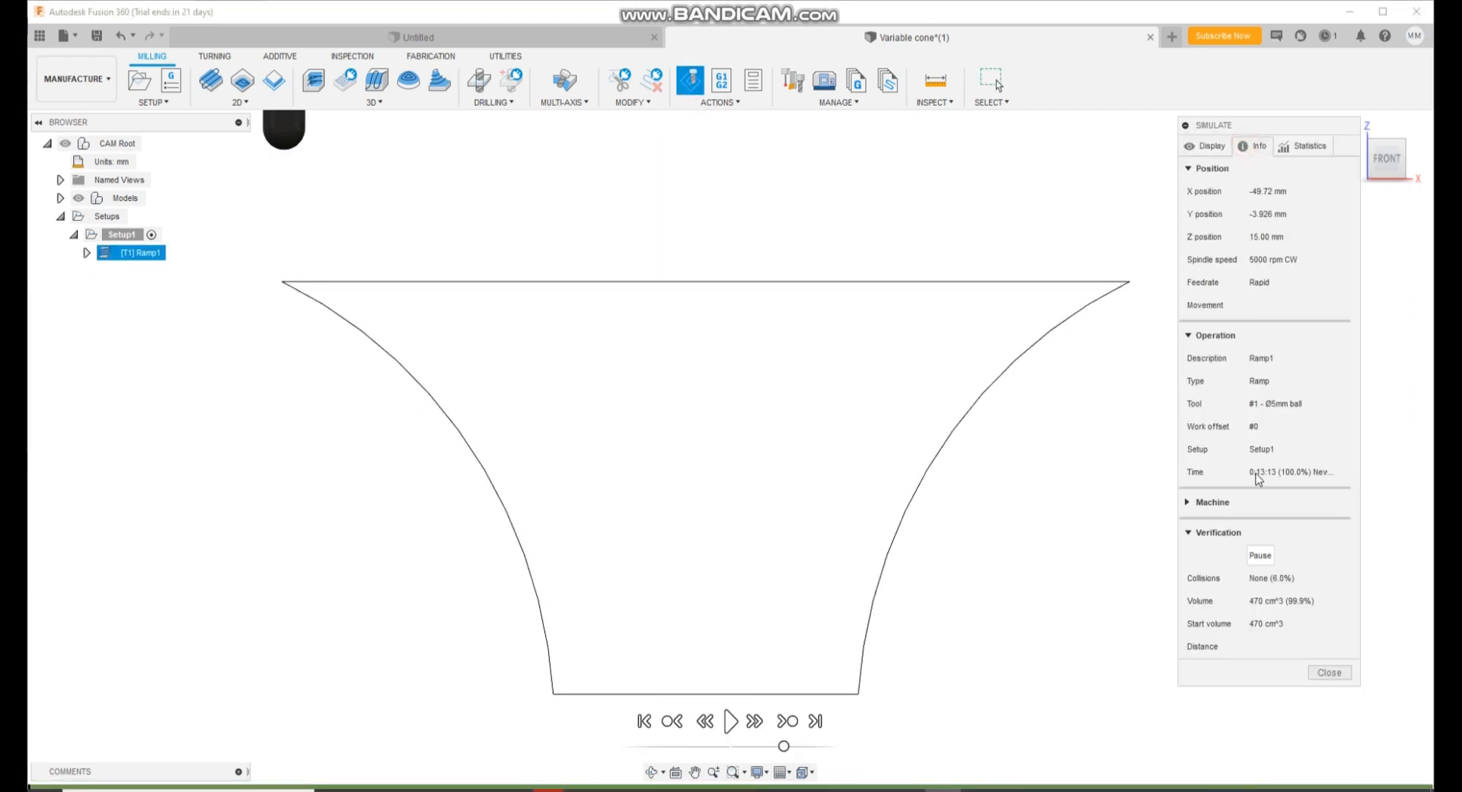
pyautogui.click(730, 721)
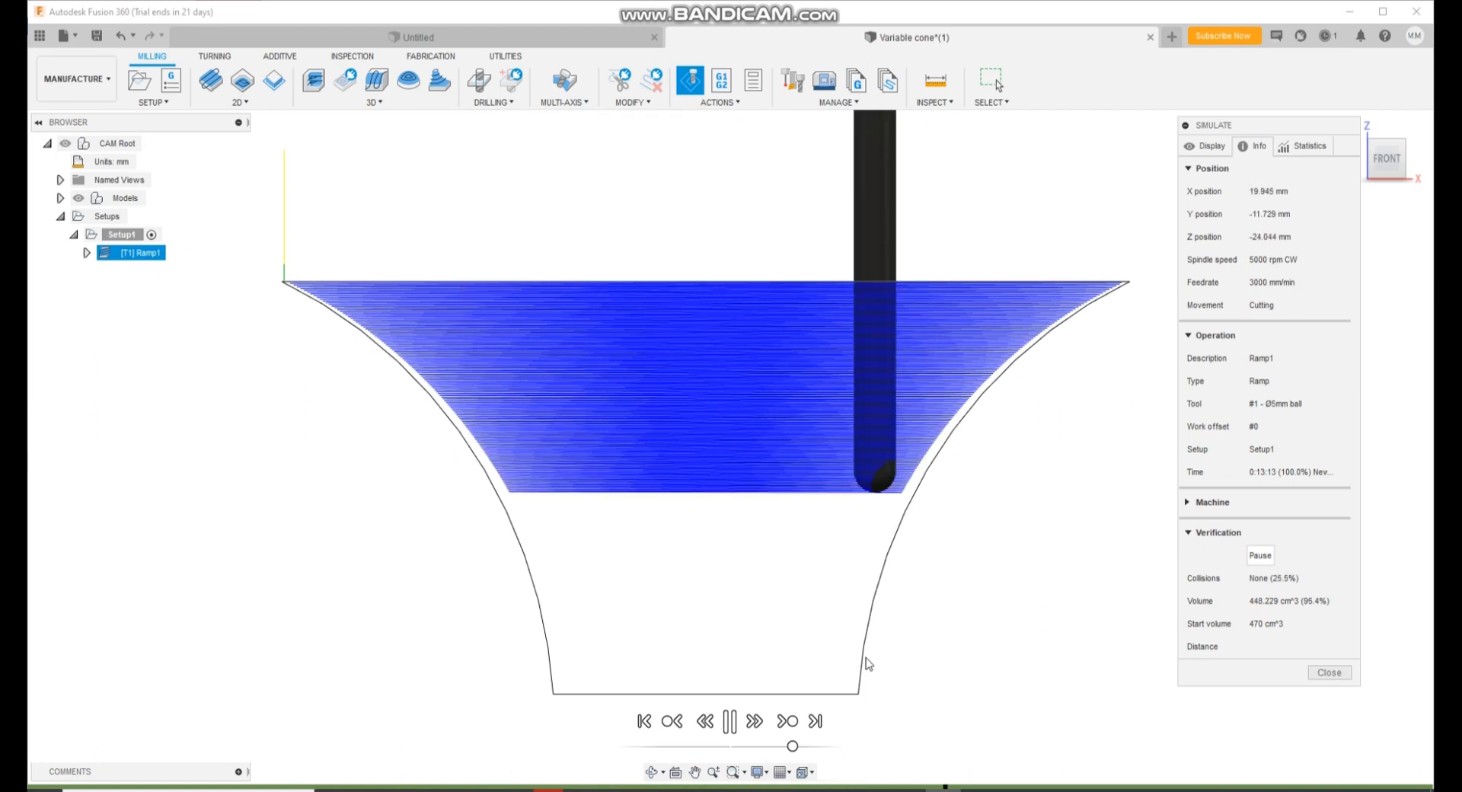
pyautogui.click(729, 721)
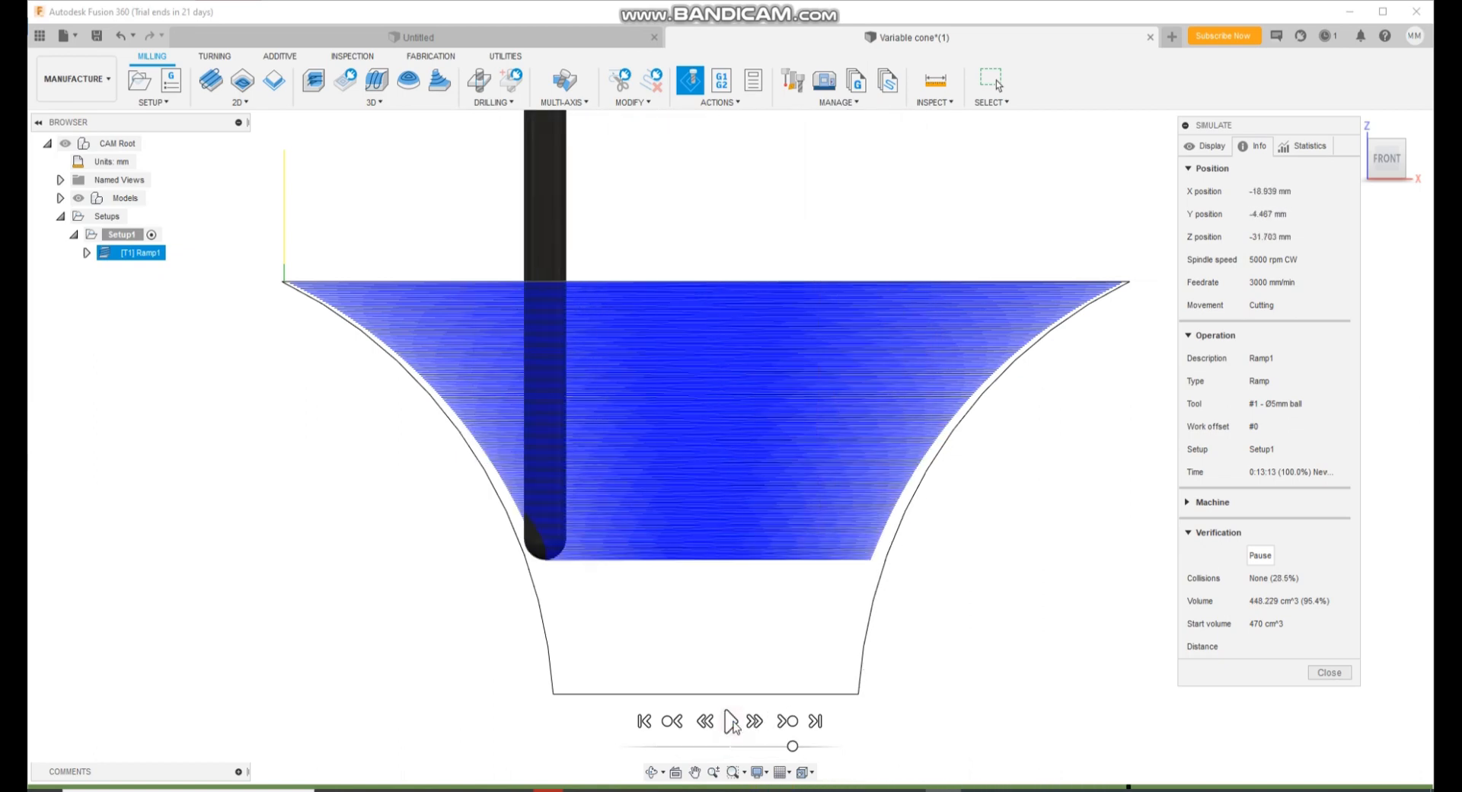
# Advance the paused simulation several moves to examine the tool's contact with the cone wall up close.
pyautogui.scroll(3, 554, 571)
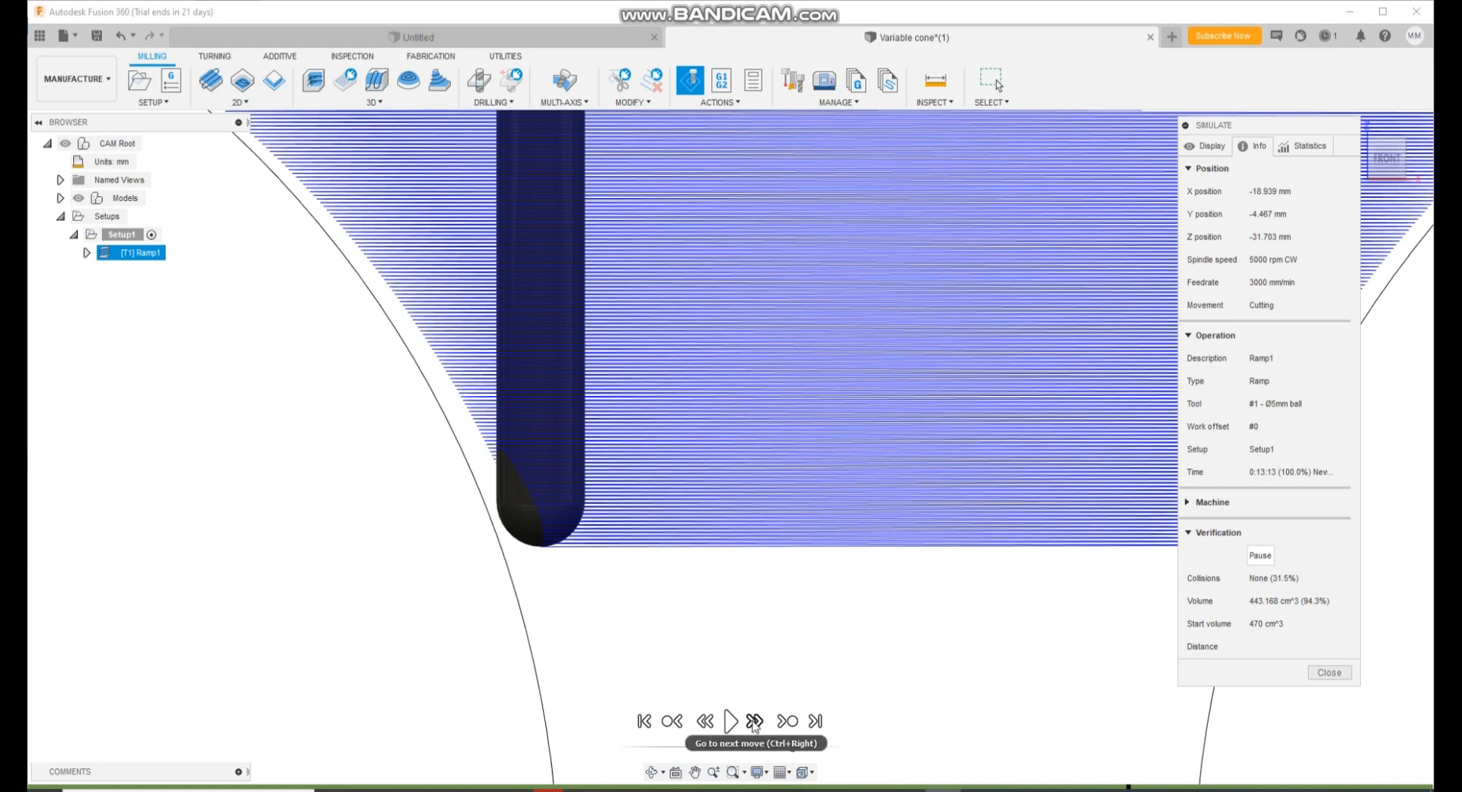
pyautogui.click(754, 721)
pyautogui.click(753, 721)
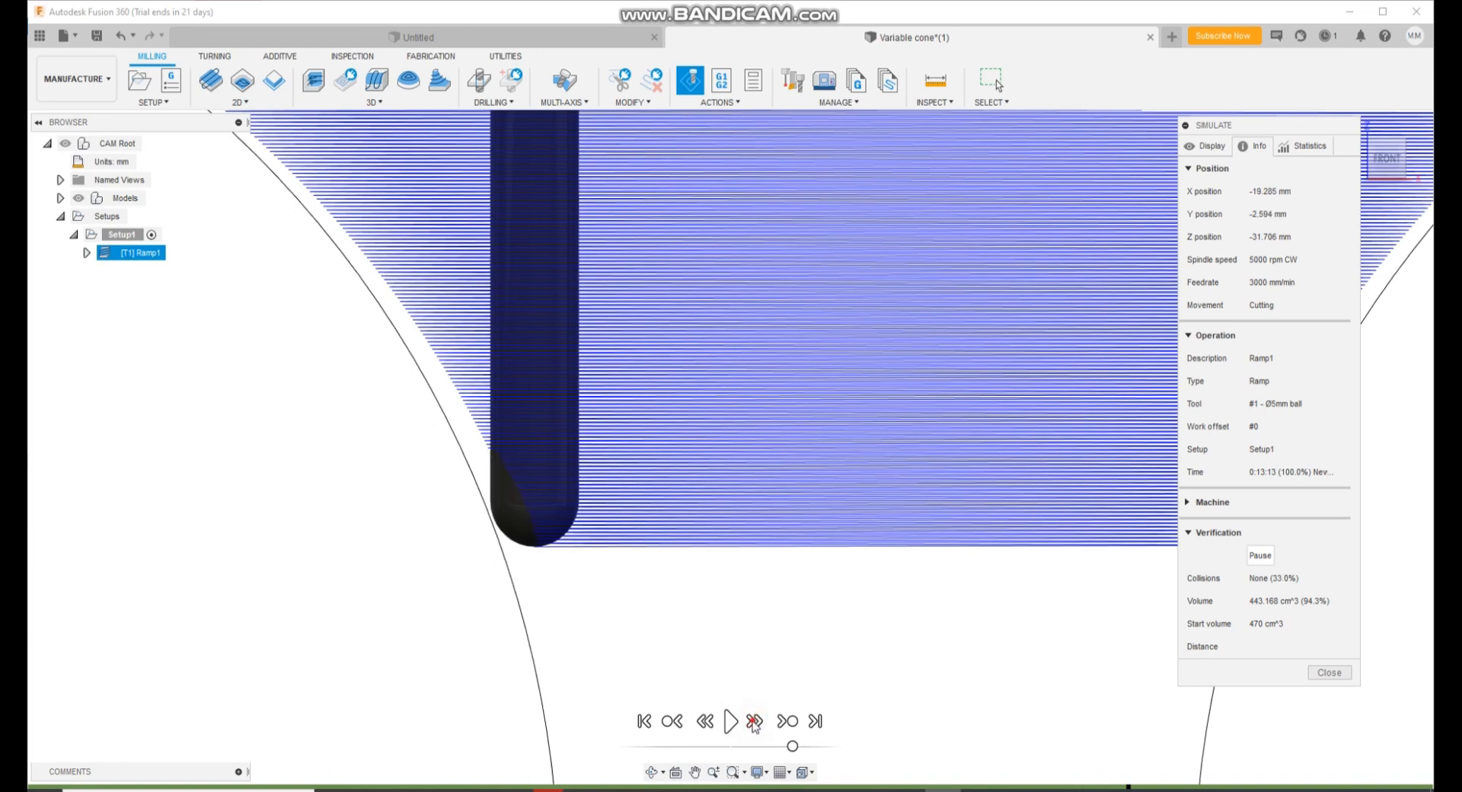
pyautogui.click(754, 721)
pyautogui.click(754, 721)
pyautogui.click(754, 721)
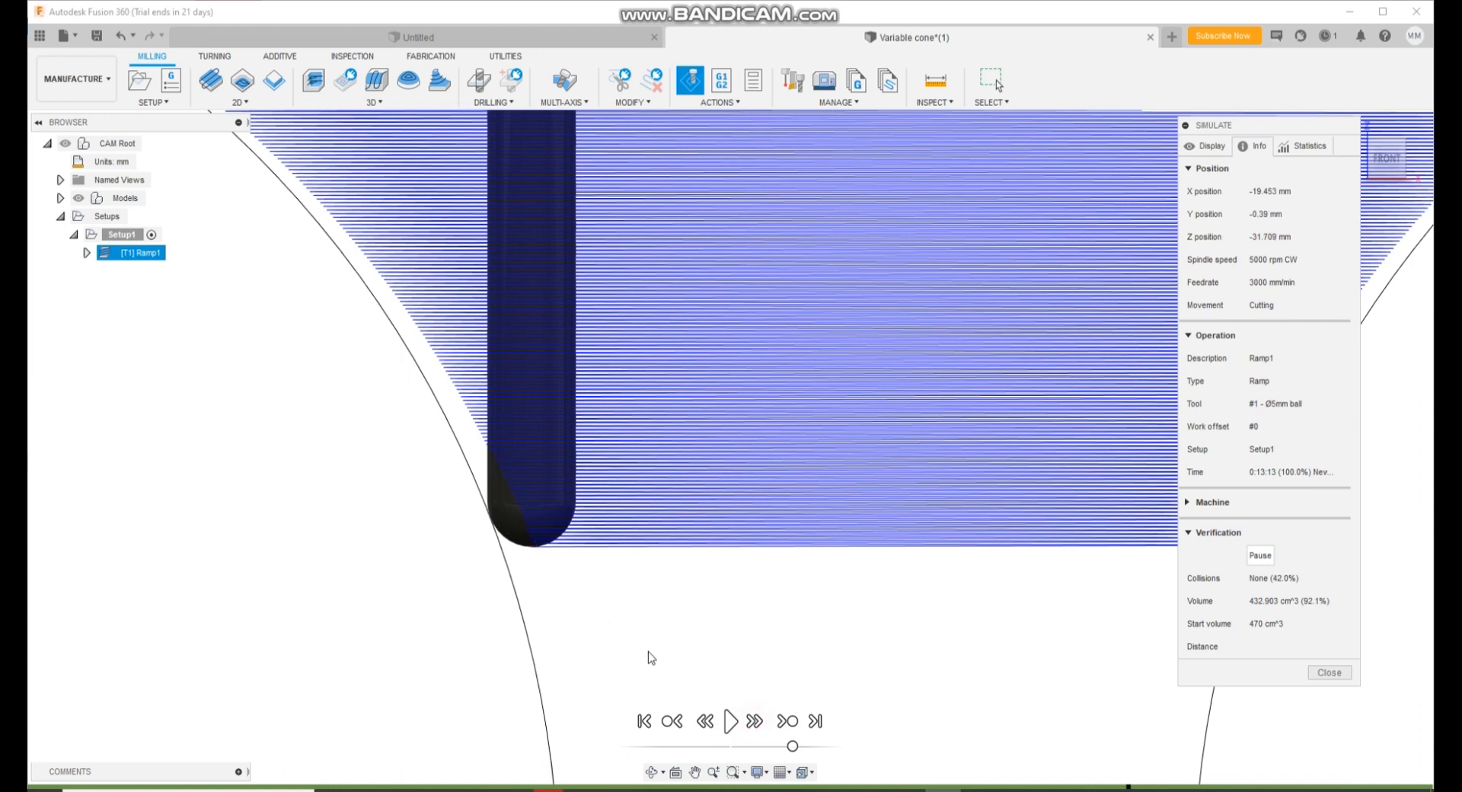
# Resume the 5 mm tool's simulation until the toolpath is complete, and close the simulation.
pyautogui.scroll(-5, 621, 542)
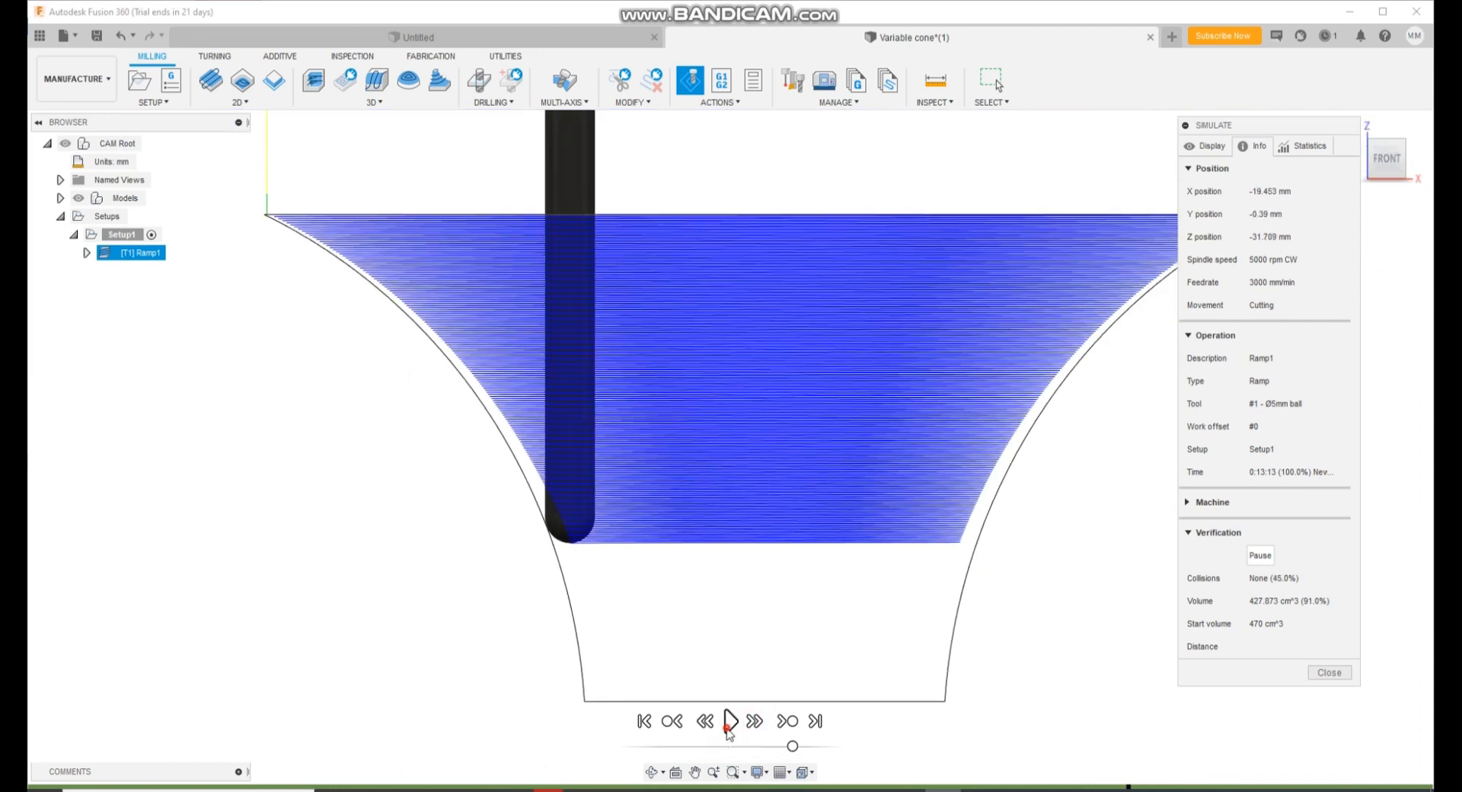
pyautogui.click(728, 728)
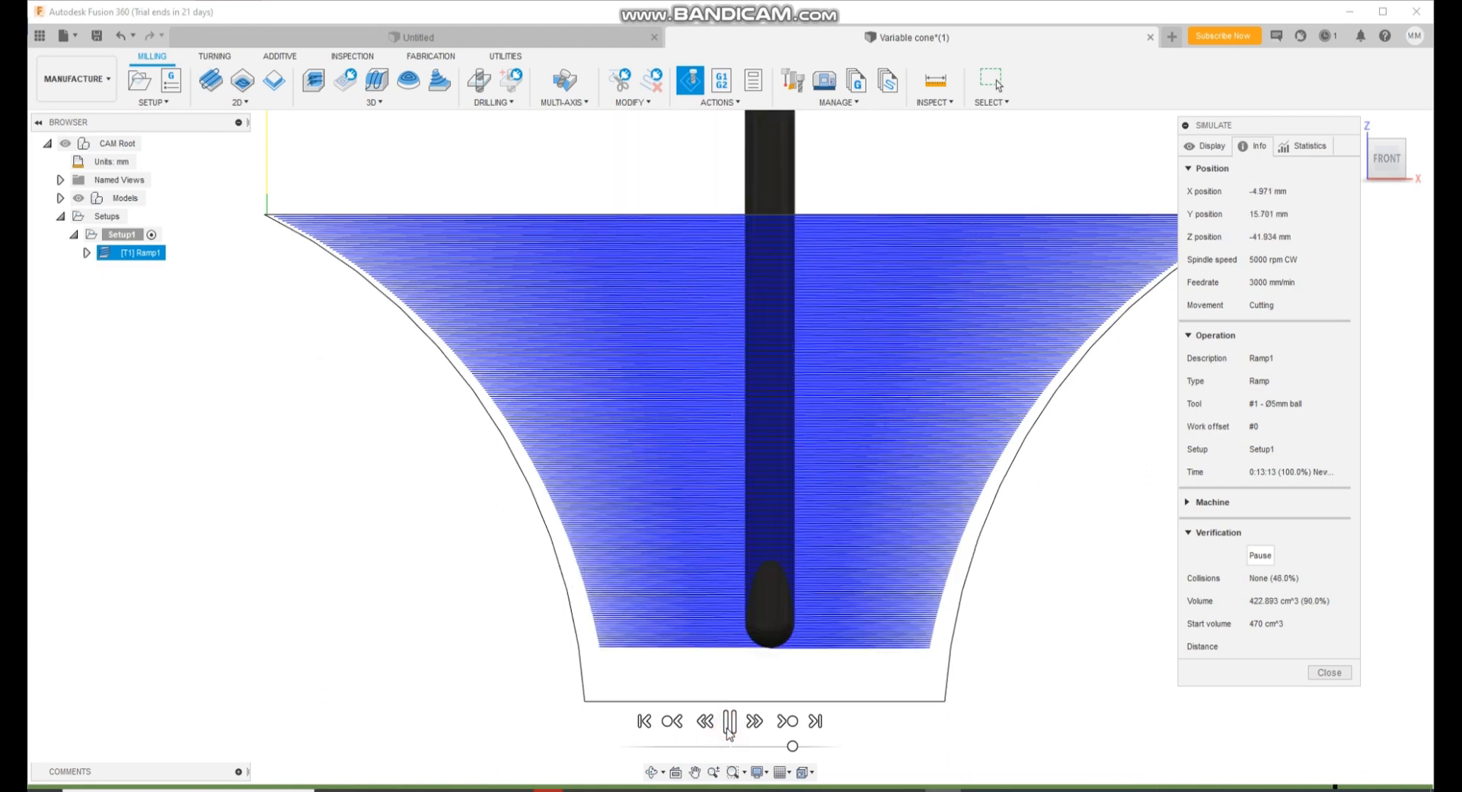
pyautogui.scroll(-3, 824, 431)
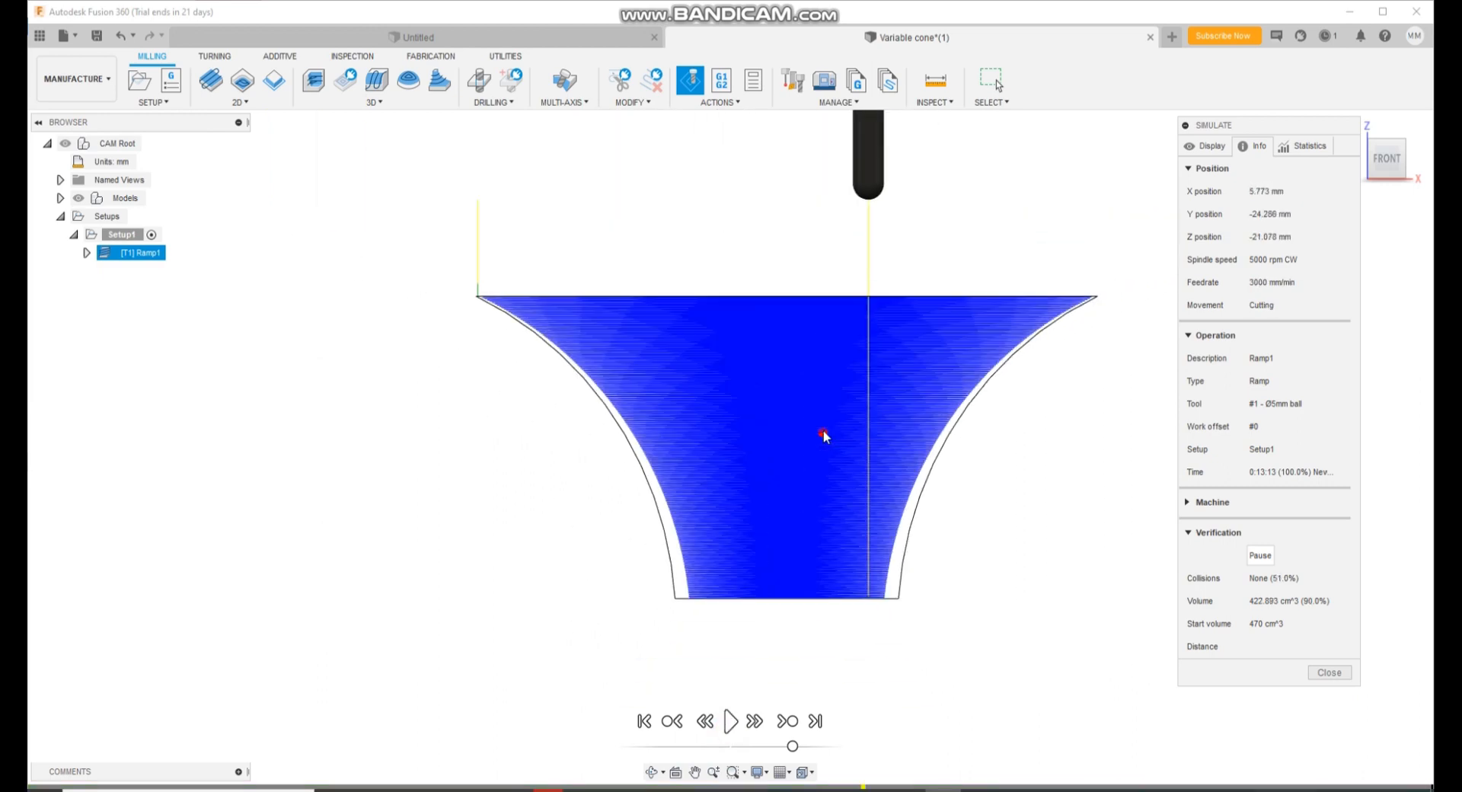
pyautogui.click(1332, 673)
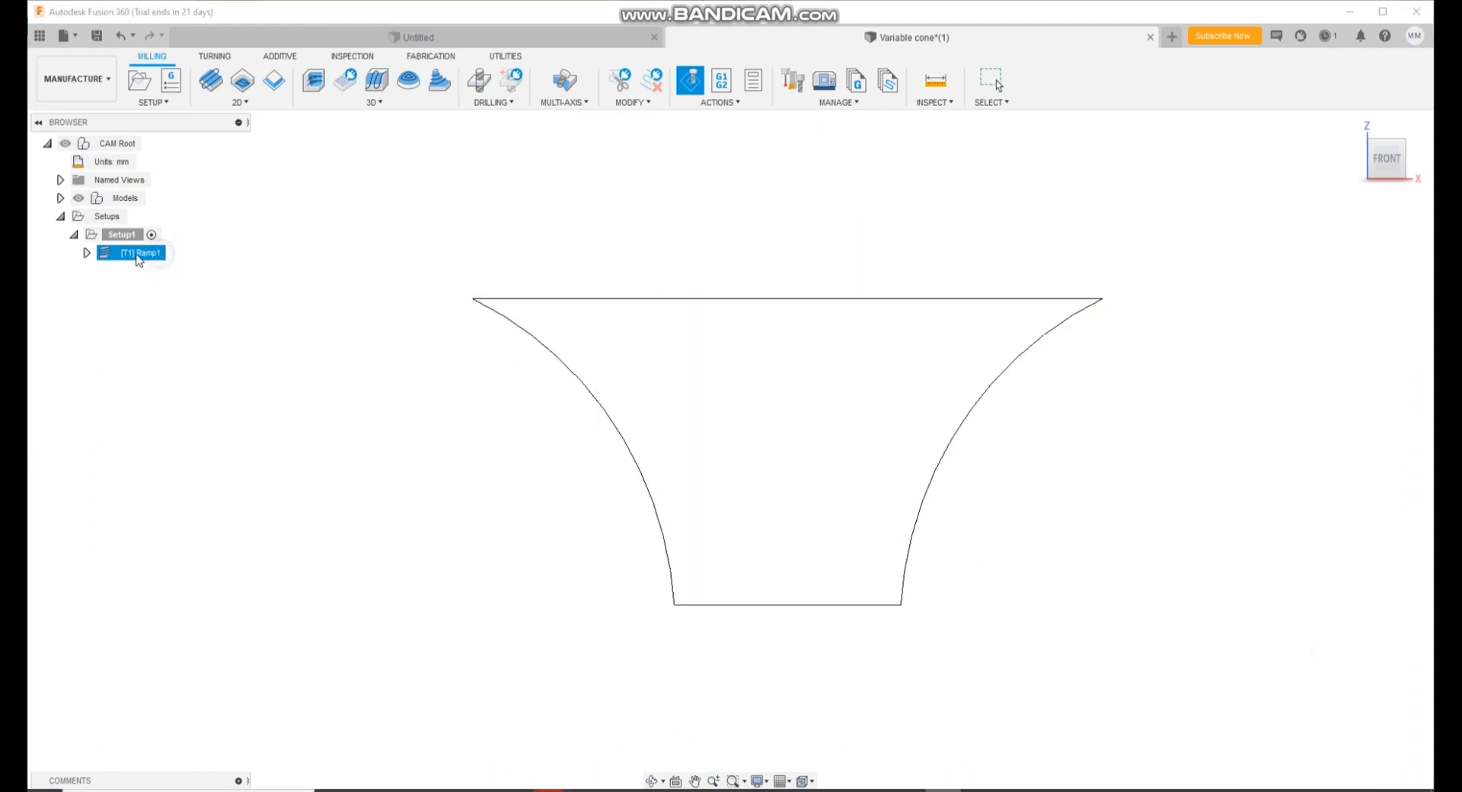
# Increase the Ramp operation's Maximum Stepdown and regenerate the toolpath.
pyautogui.rightClick(137, 257)
pyautogui.click(161, 266)
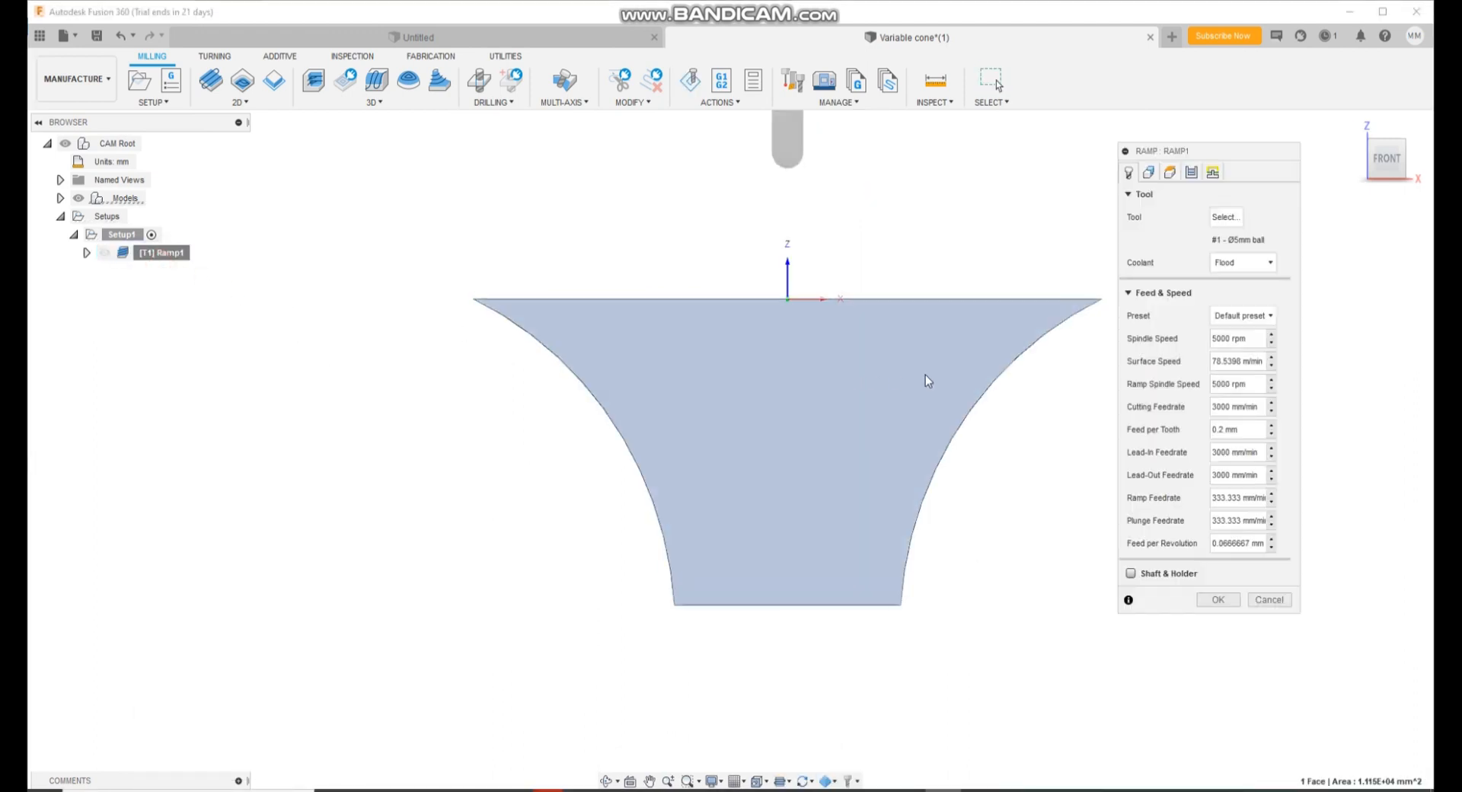
pyautogui.click(1149, 173)
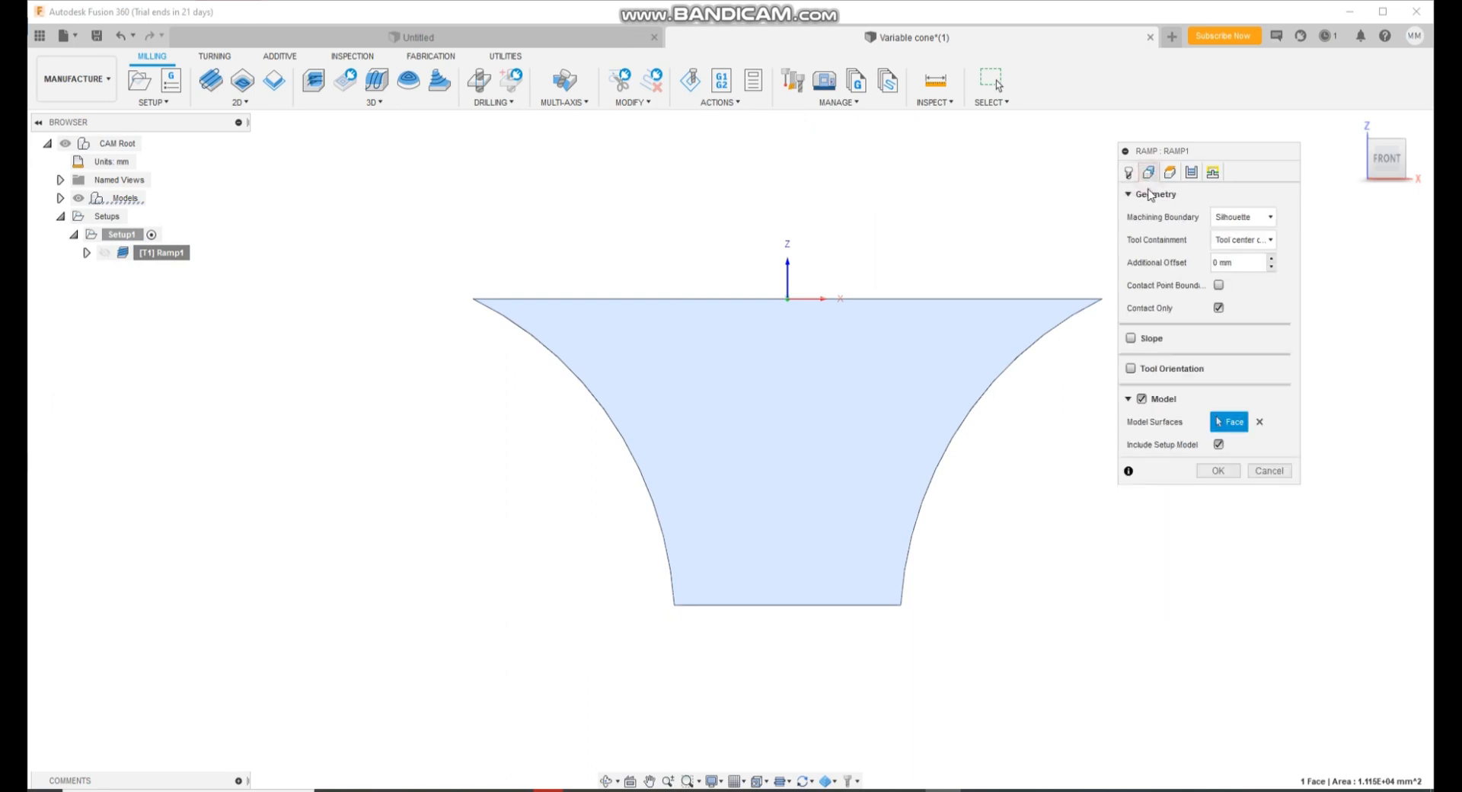
pyautogui.click(1191, 173)
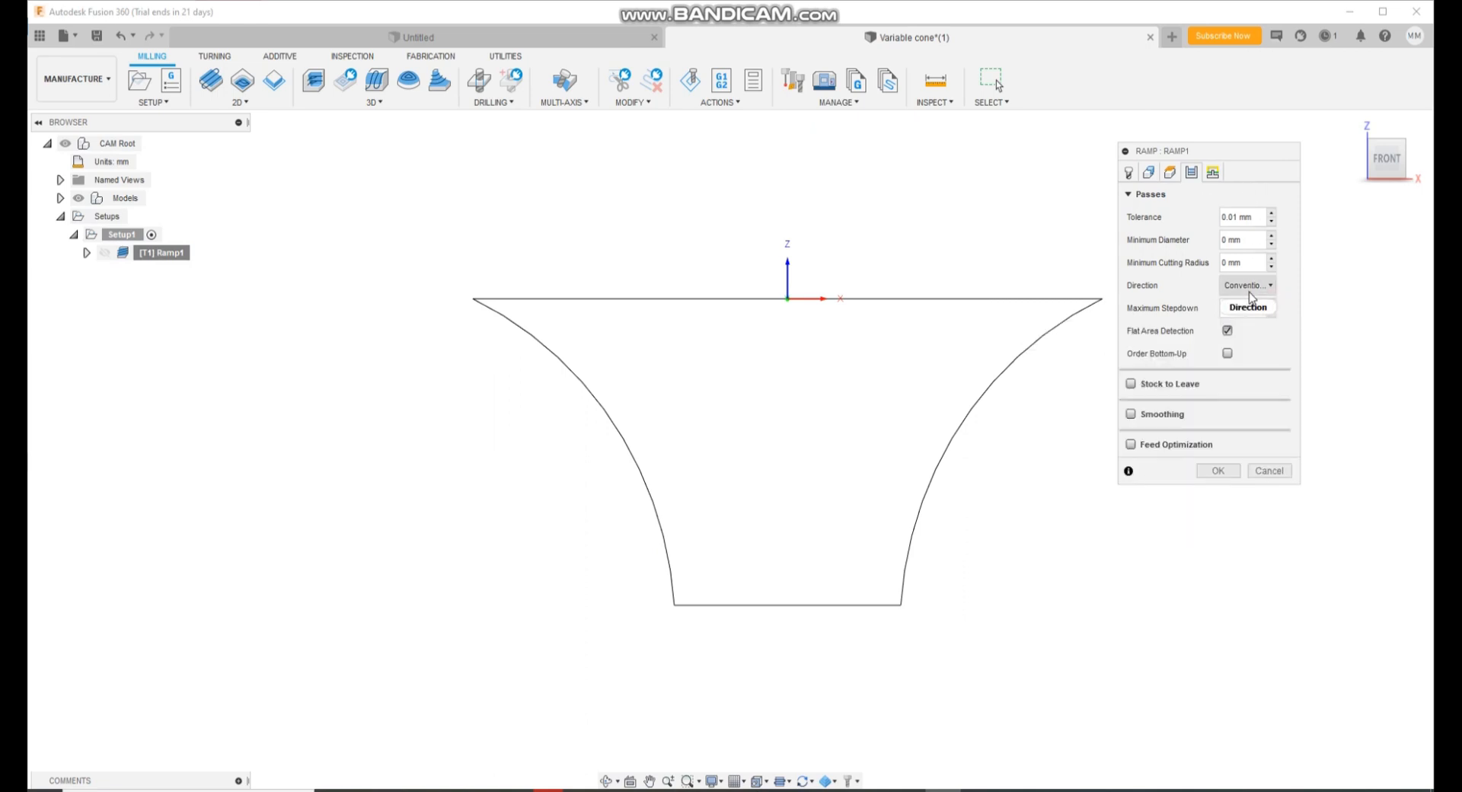
pyautogui.moveTo(1249, 309)
pyautogui.click(1217, 471)
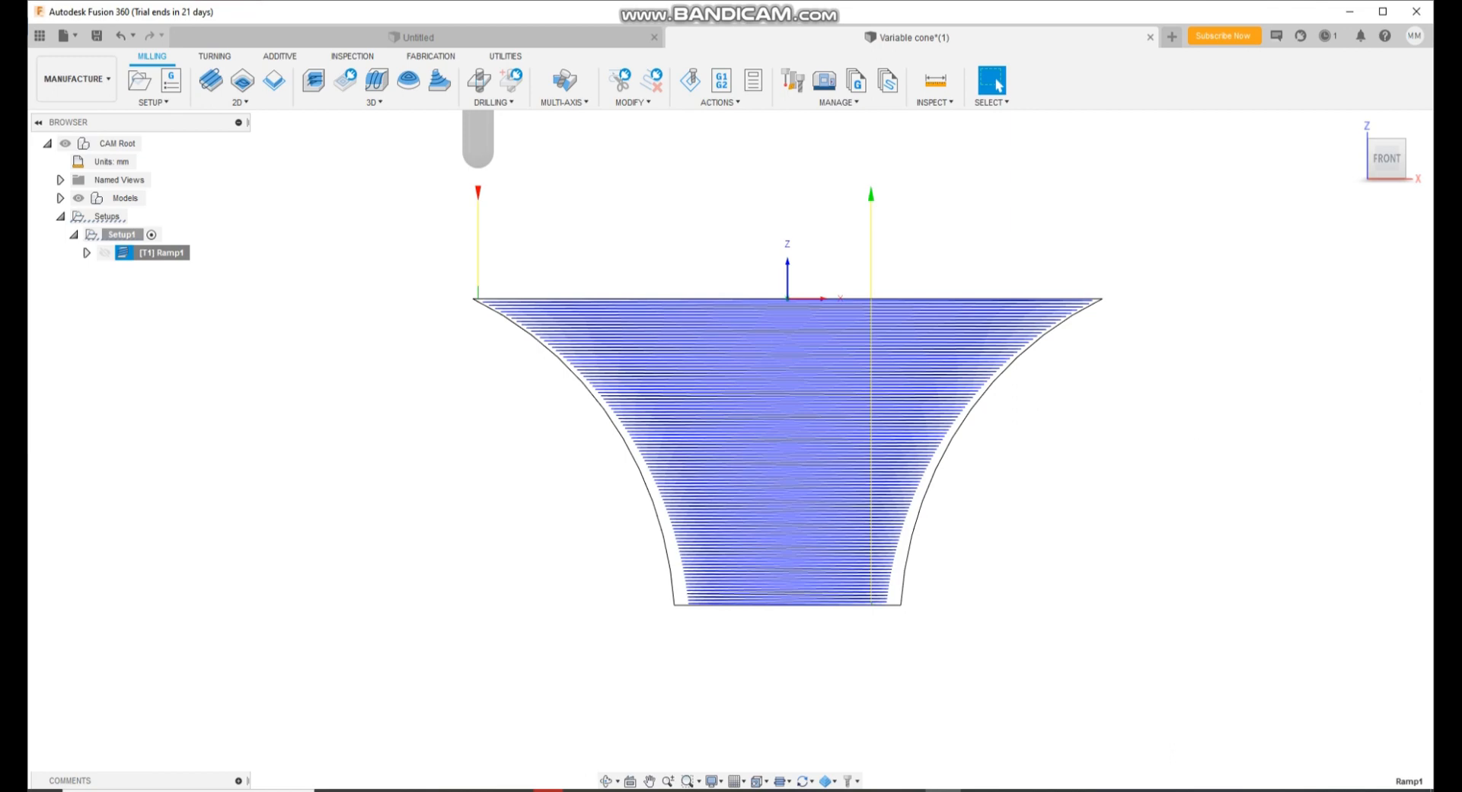
# Simulate the coarser-stepdown Ramp toolpath over the full height of the cone.
pyautogui.click(1051, 790)
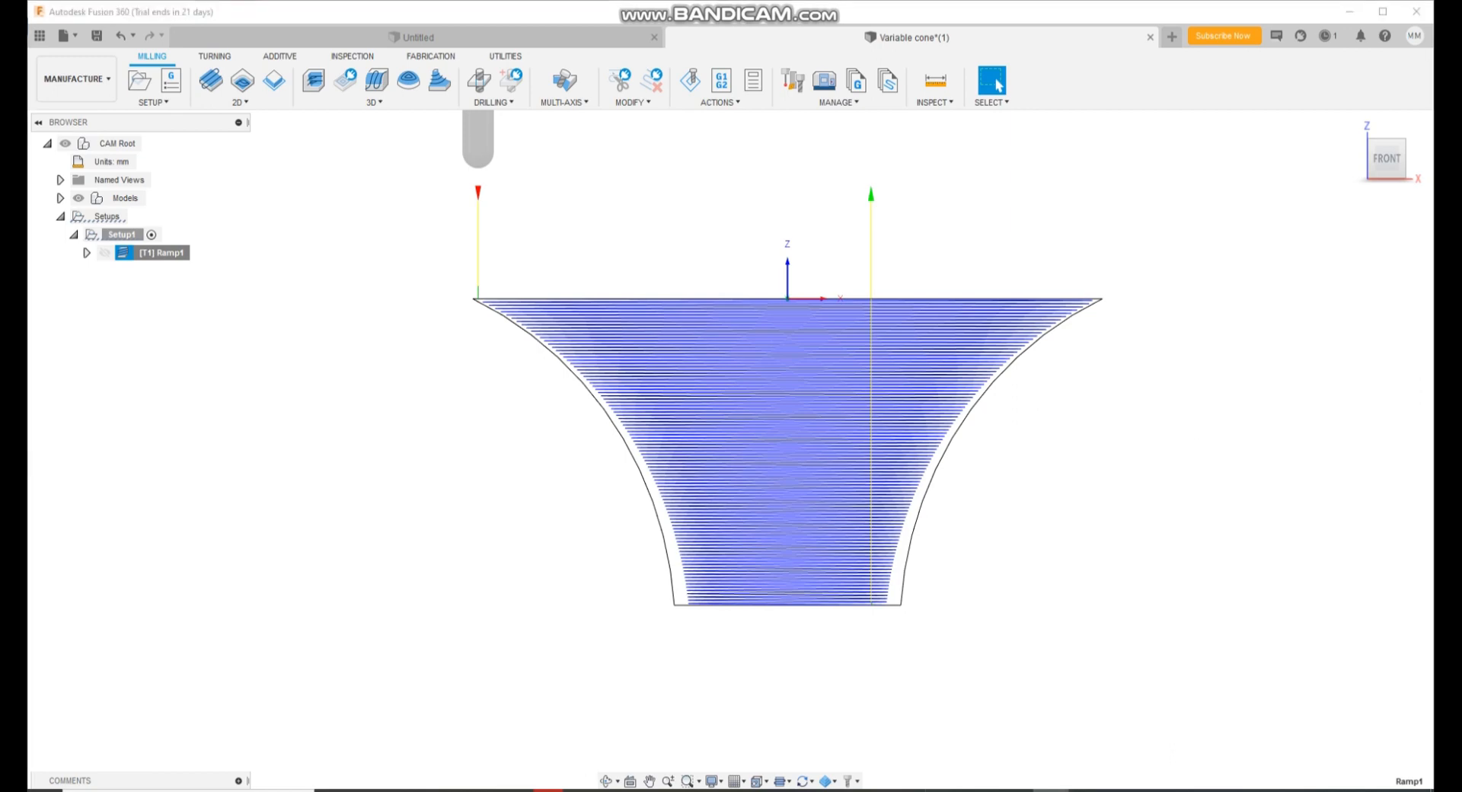
pyautogui.click(689, 80)
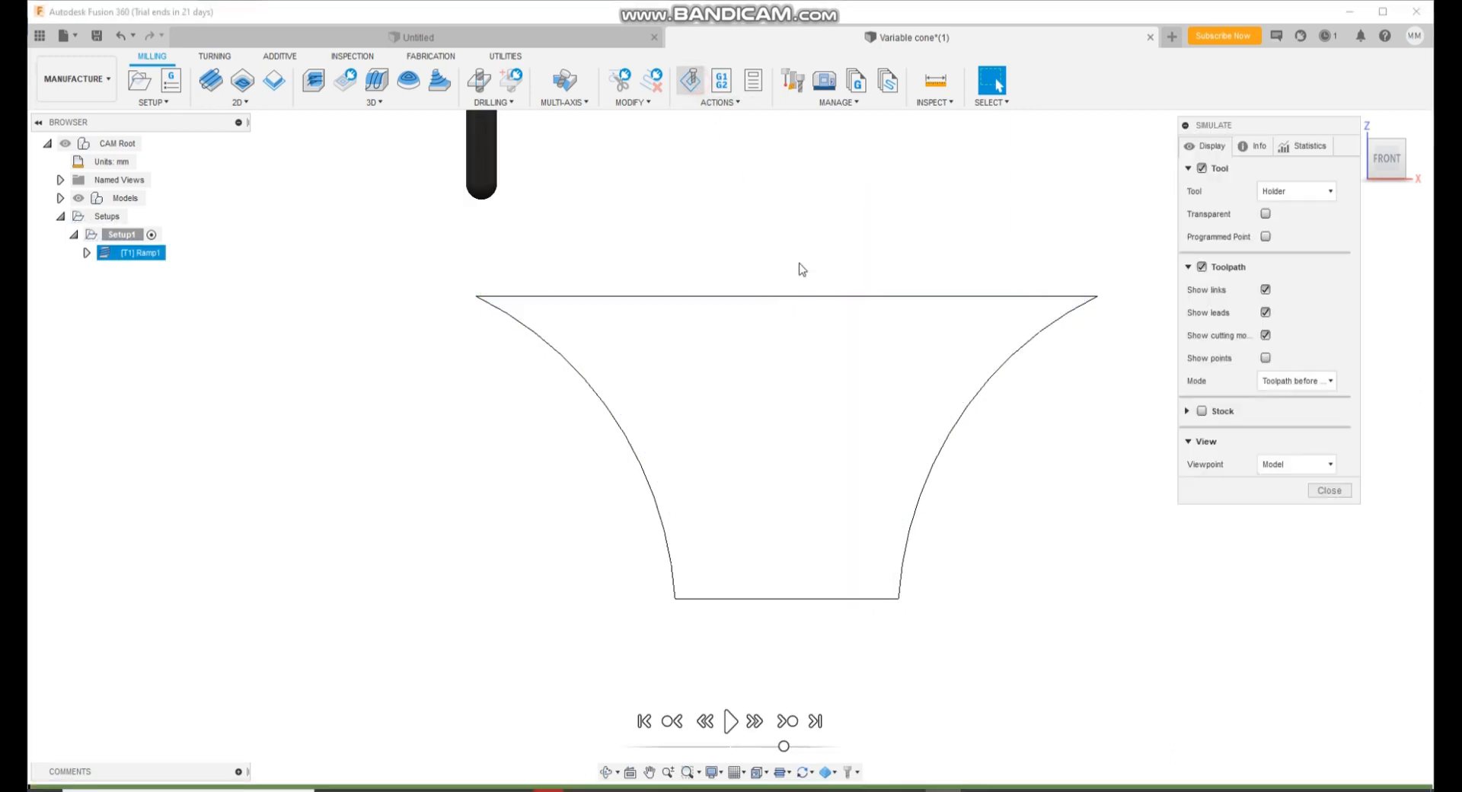
pyautogui.click(729, 721)
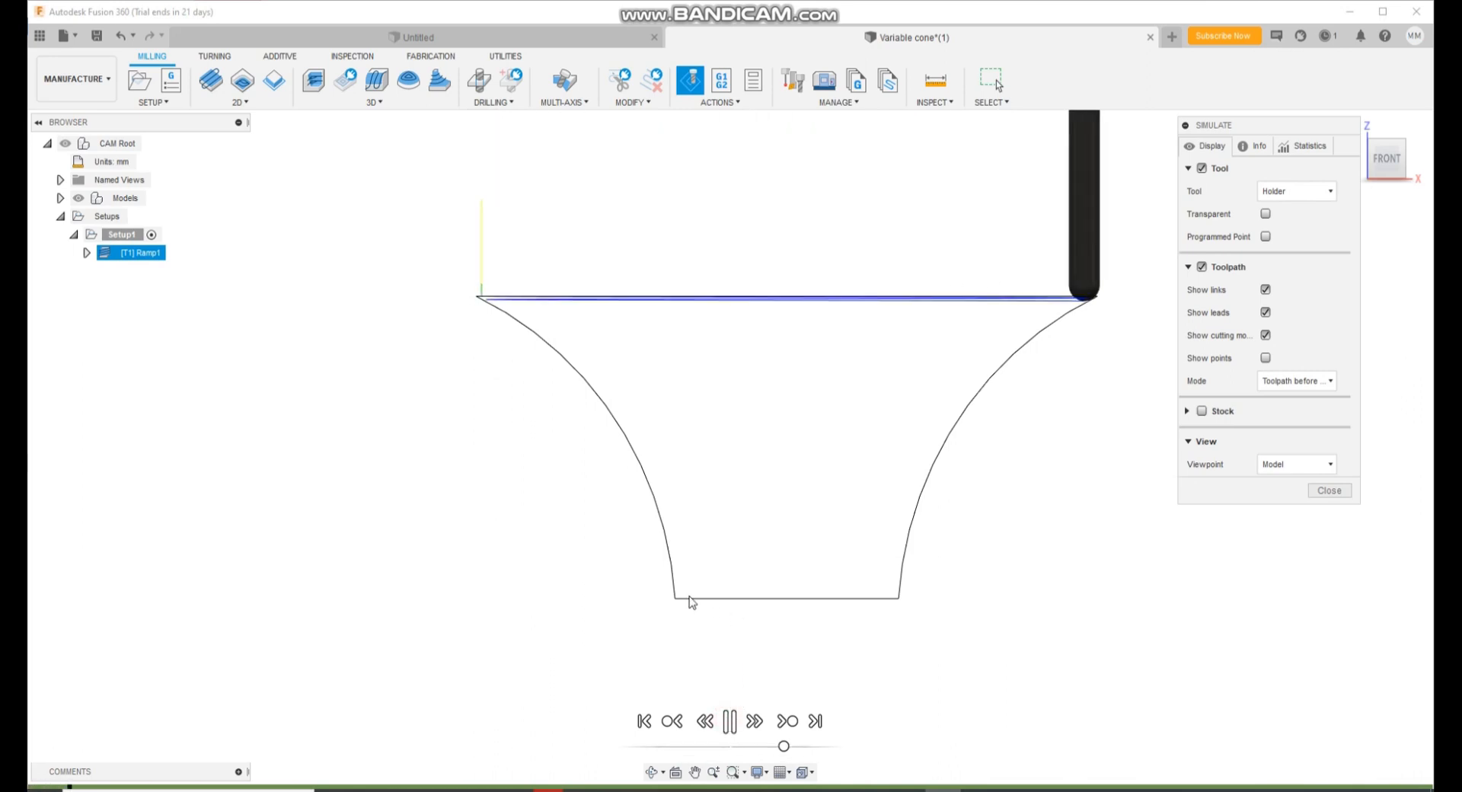
pyautogui.scroll(2, 1108, 301)
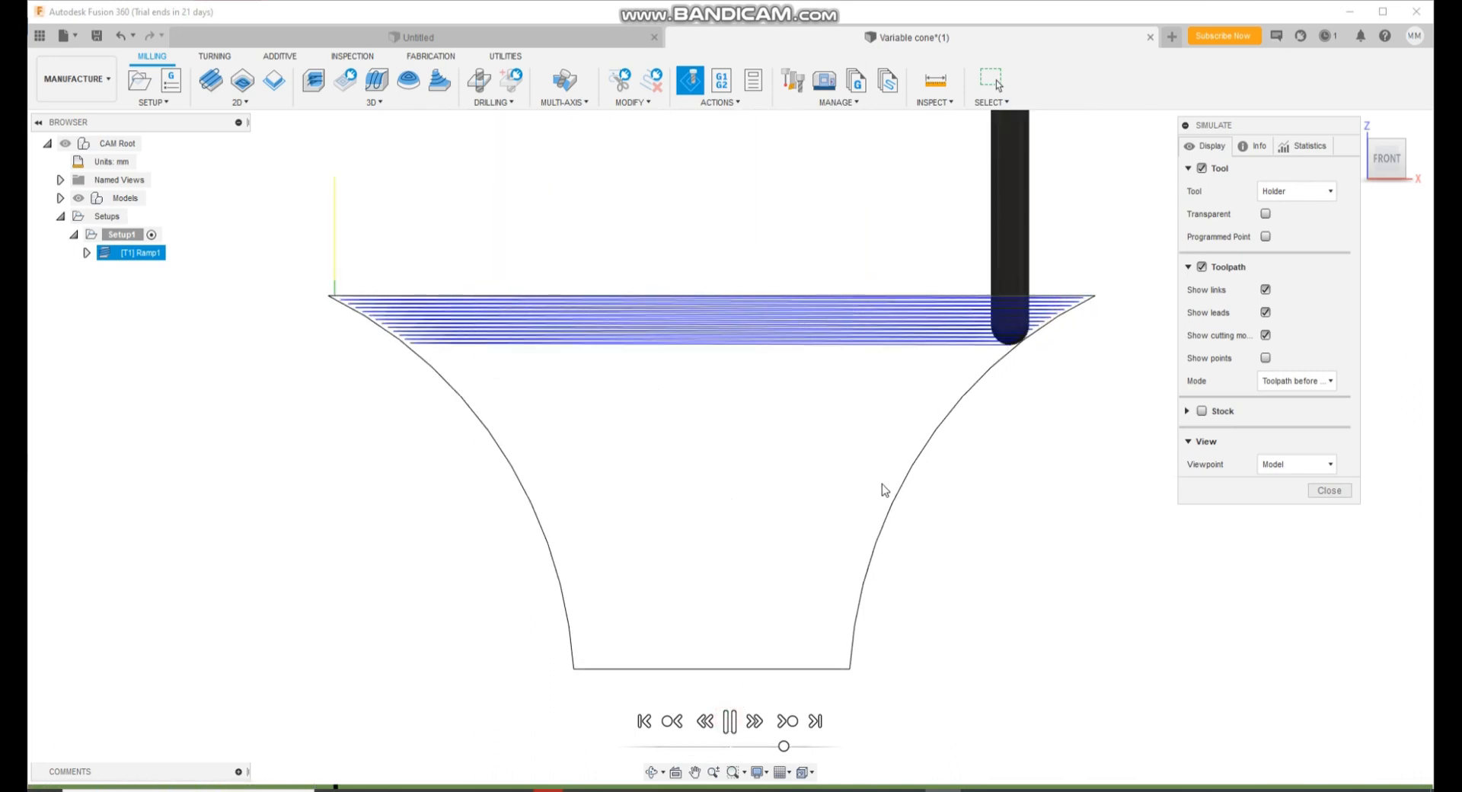
pyautogui.scroll(-1, 881, 489)
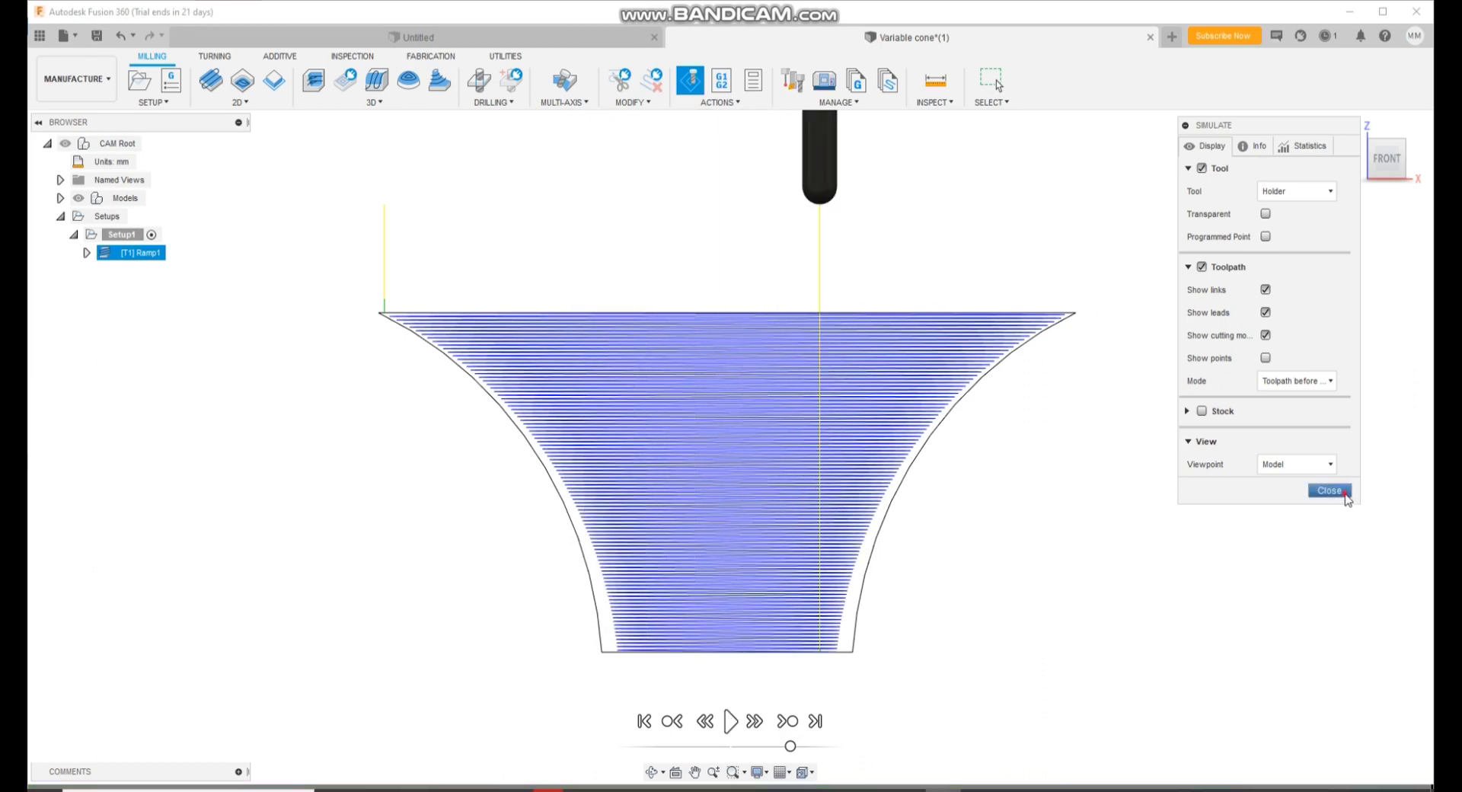
# Close the simulation, set the Ramp operation's Maximum Stepdown to 2 mm and regenerate the toolpath.
pyautogui.click(1330, 490)
pyautogui.rightClick(163, 255)
pyautogui.click(174, 268)
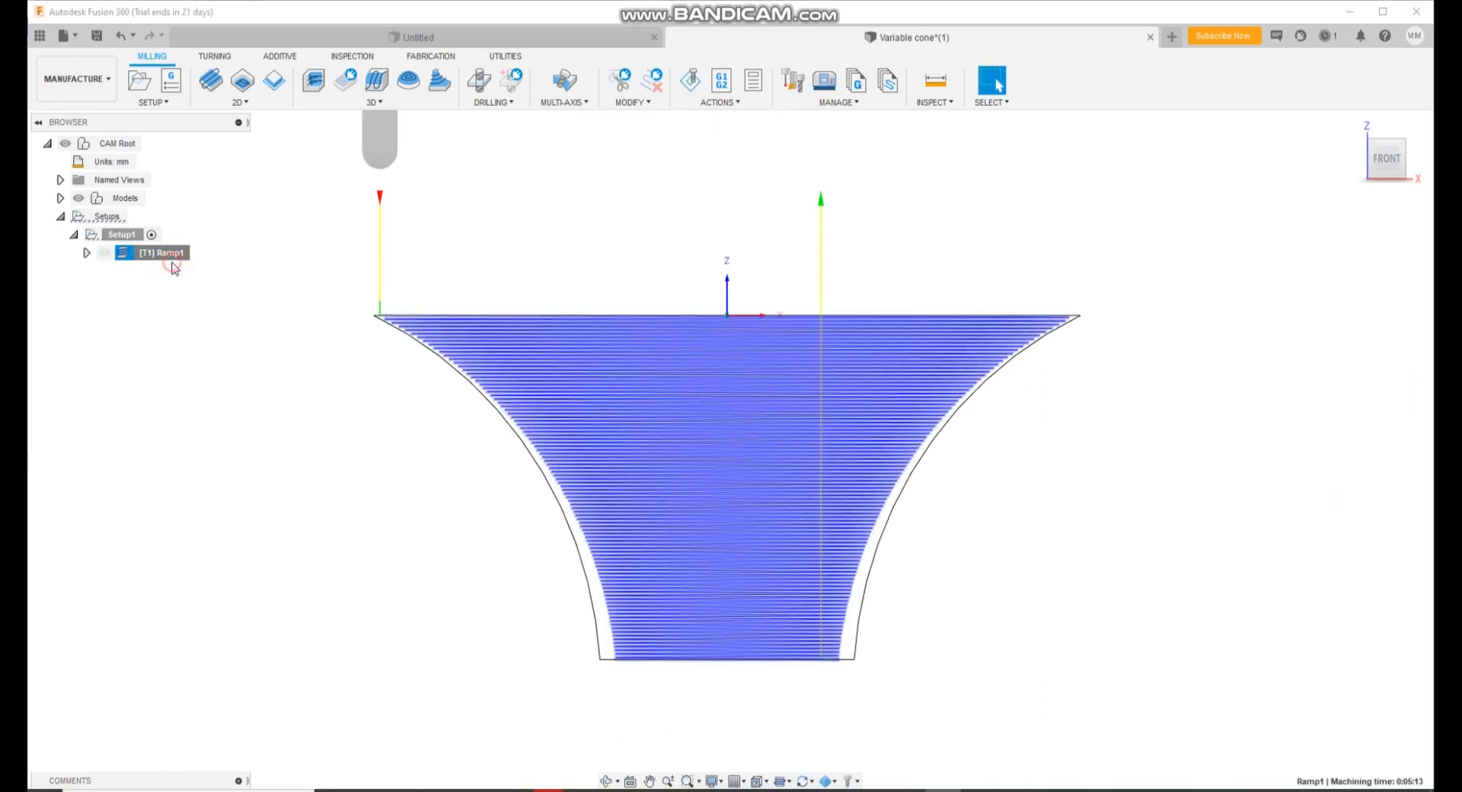
pyautogui.click(1192, 172)
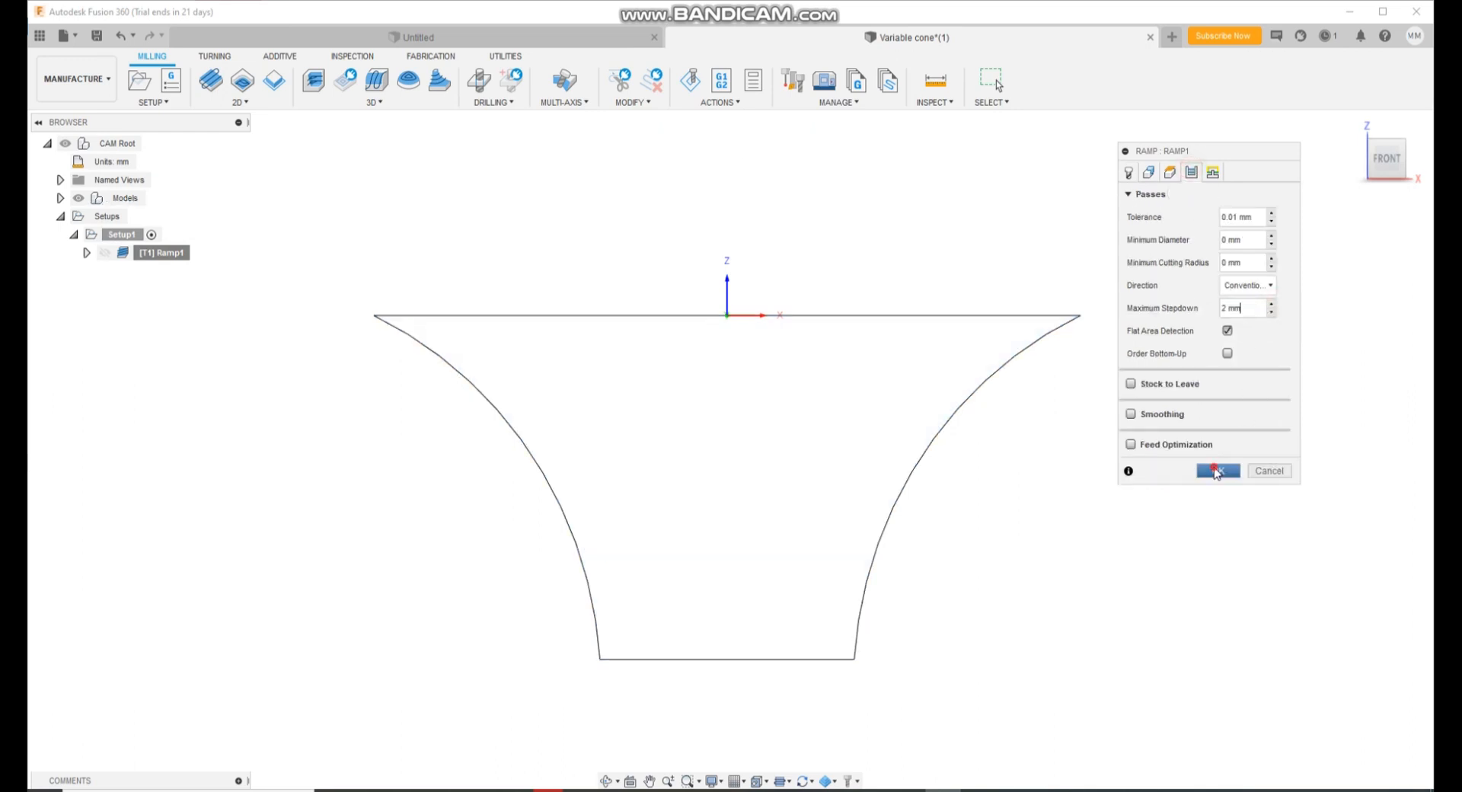
pyautogui.click(1216, 470)
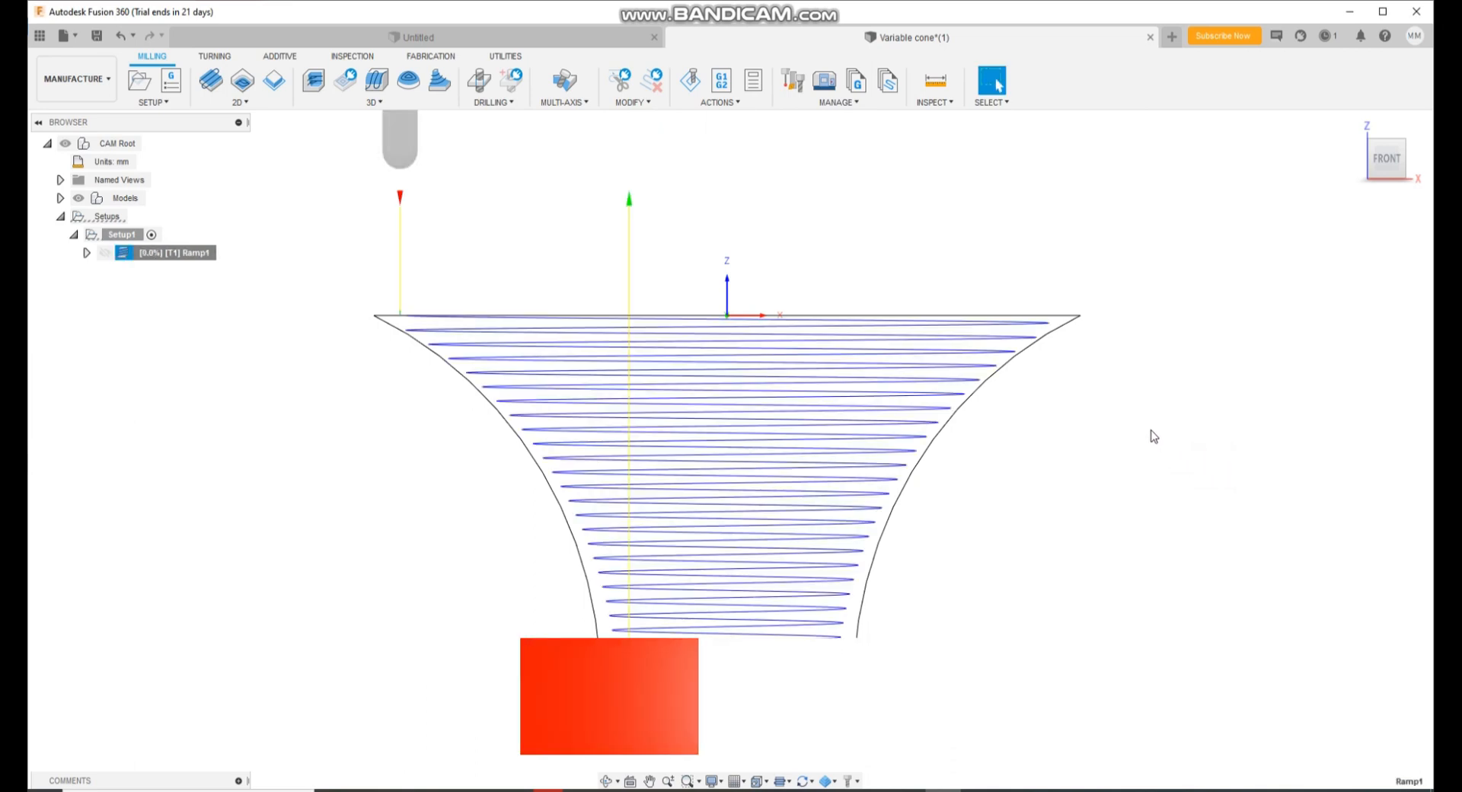
# Simulate the 2 mm stepdown Ramp toolpath and hide the cone model so only the tool and toolpath are displayed.
pyautogui.click(691, 82)
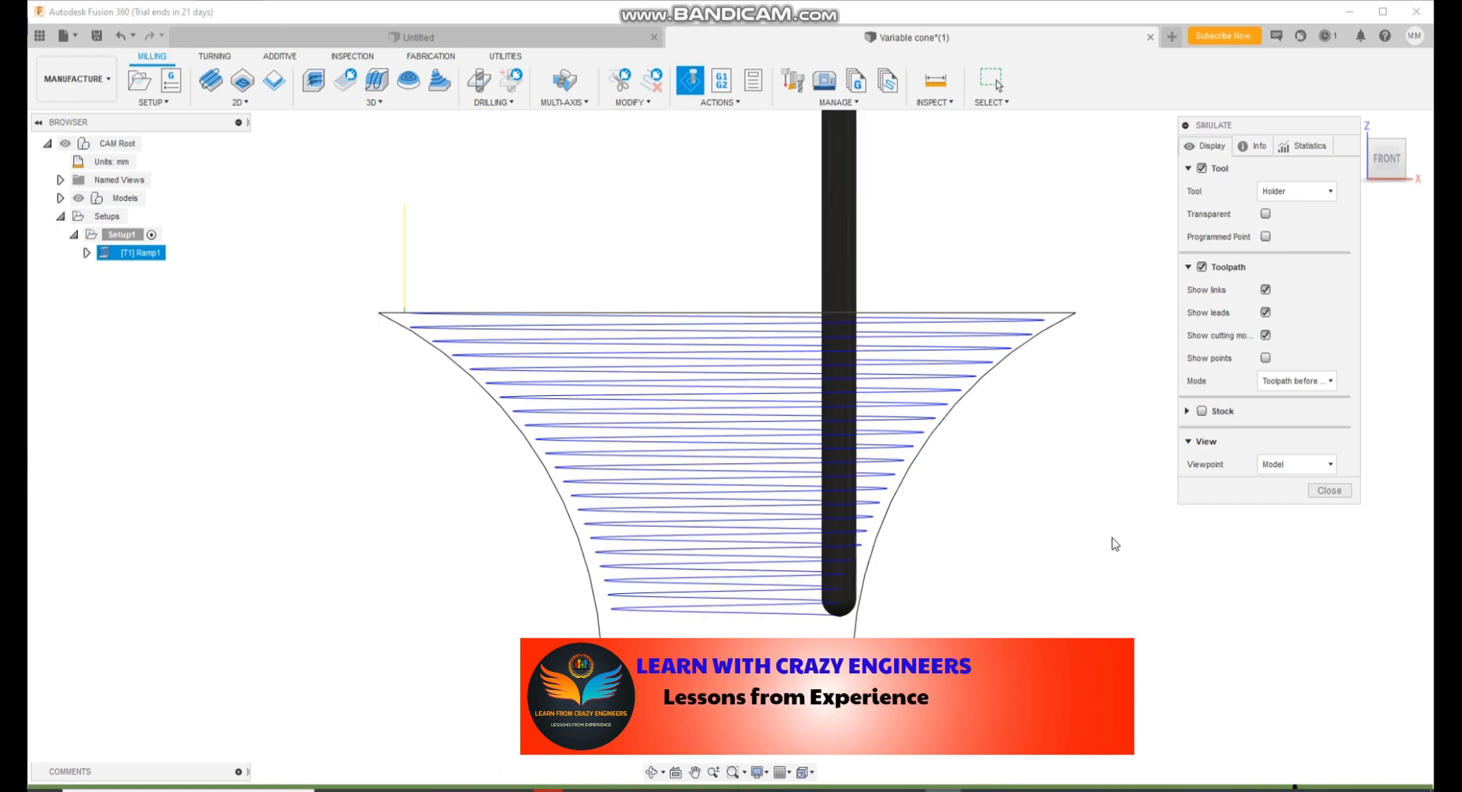
pyautogui.click(60, 198)
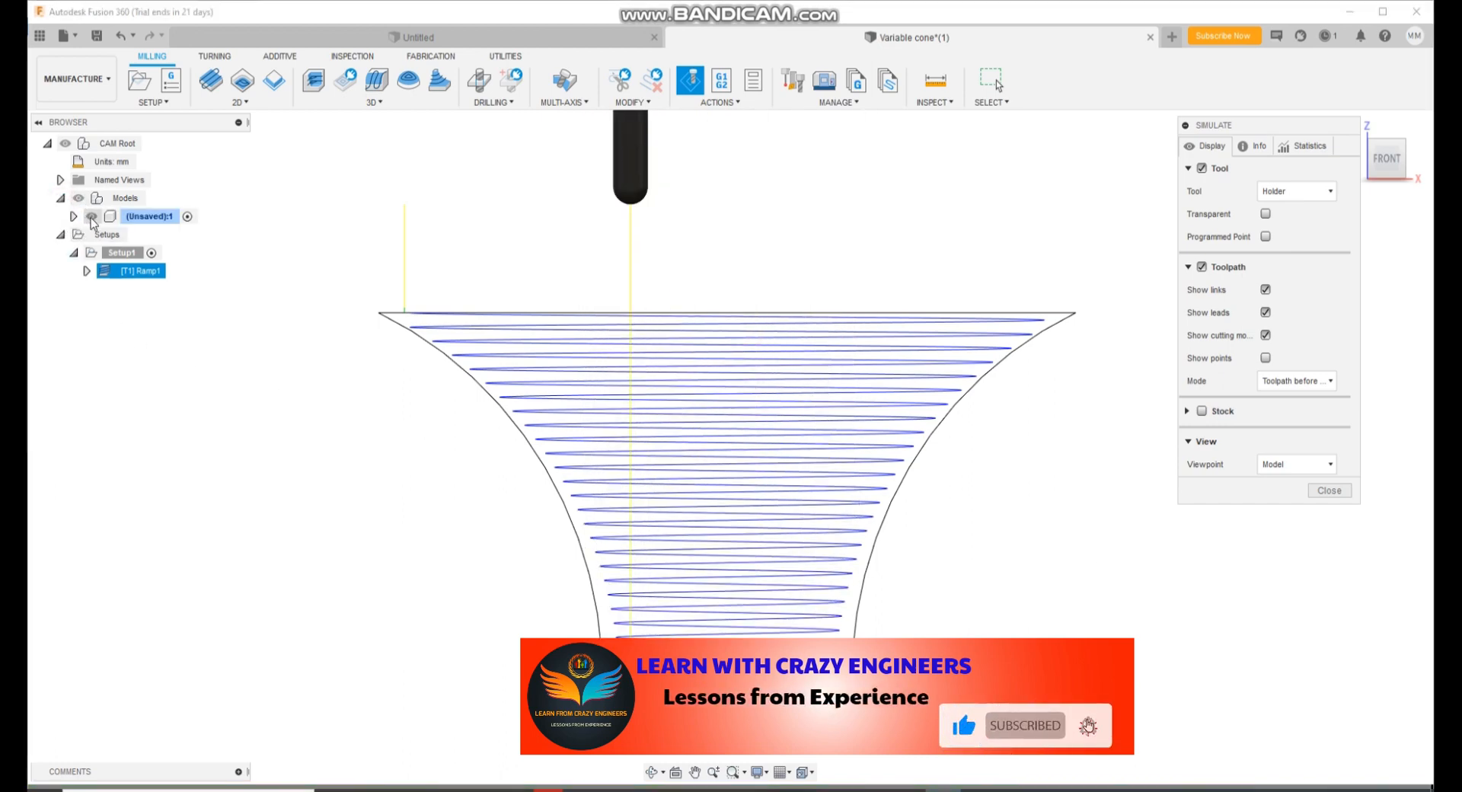
pyautogui.click(92, 217)
pyautogui.click(92, 217)
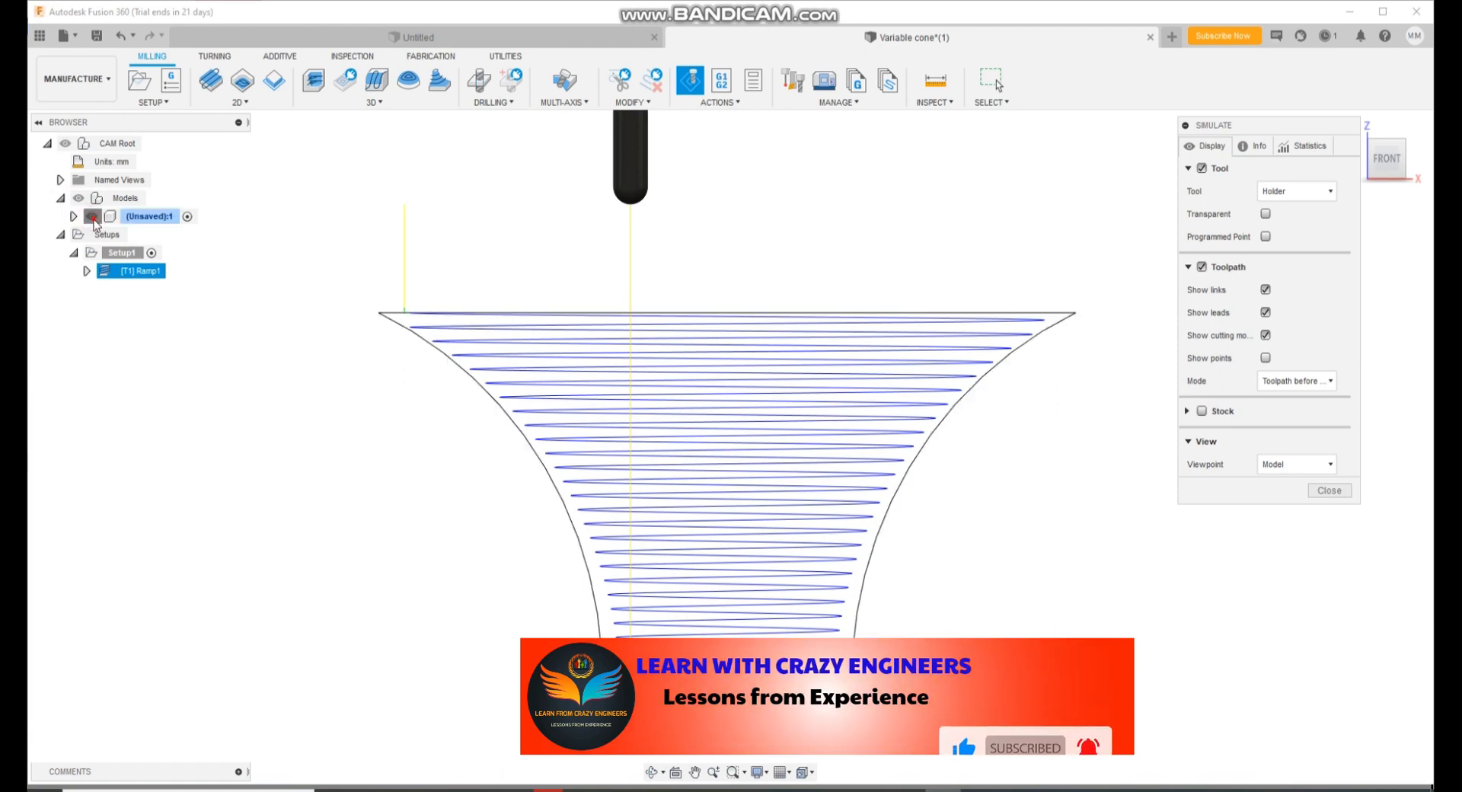
pyautogui.click(91, 217)
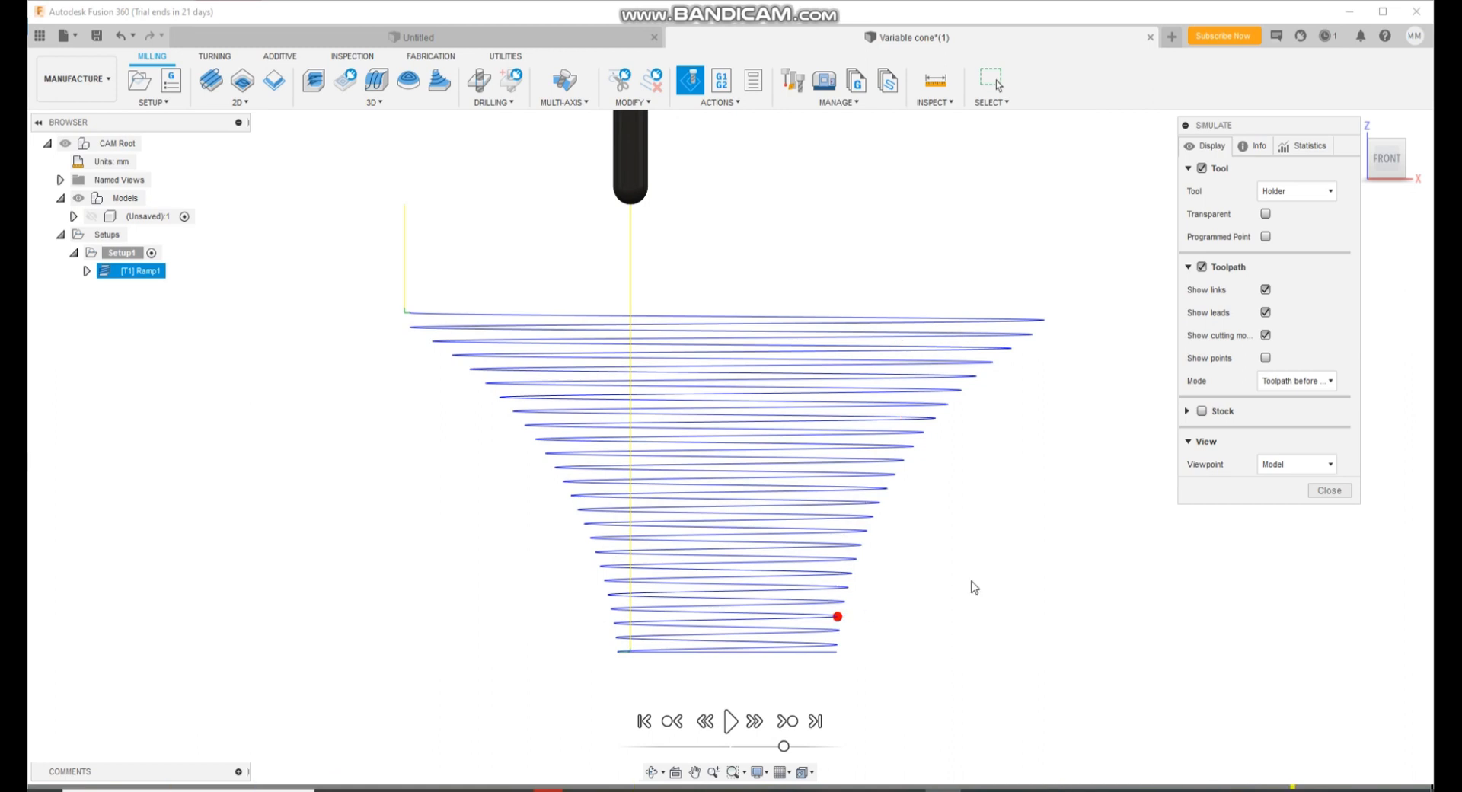
# Close the simulation, reduce the Ramp operation's Maximum Stepdown and regenerate the toolpath.
pyautogui.click(1329, 490)
pyautogui.rightClick(180, 275)
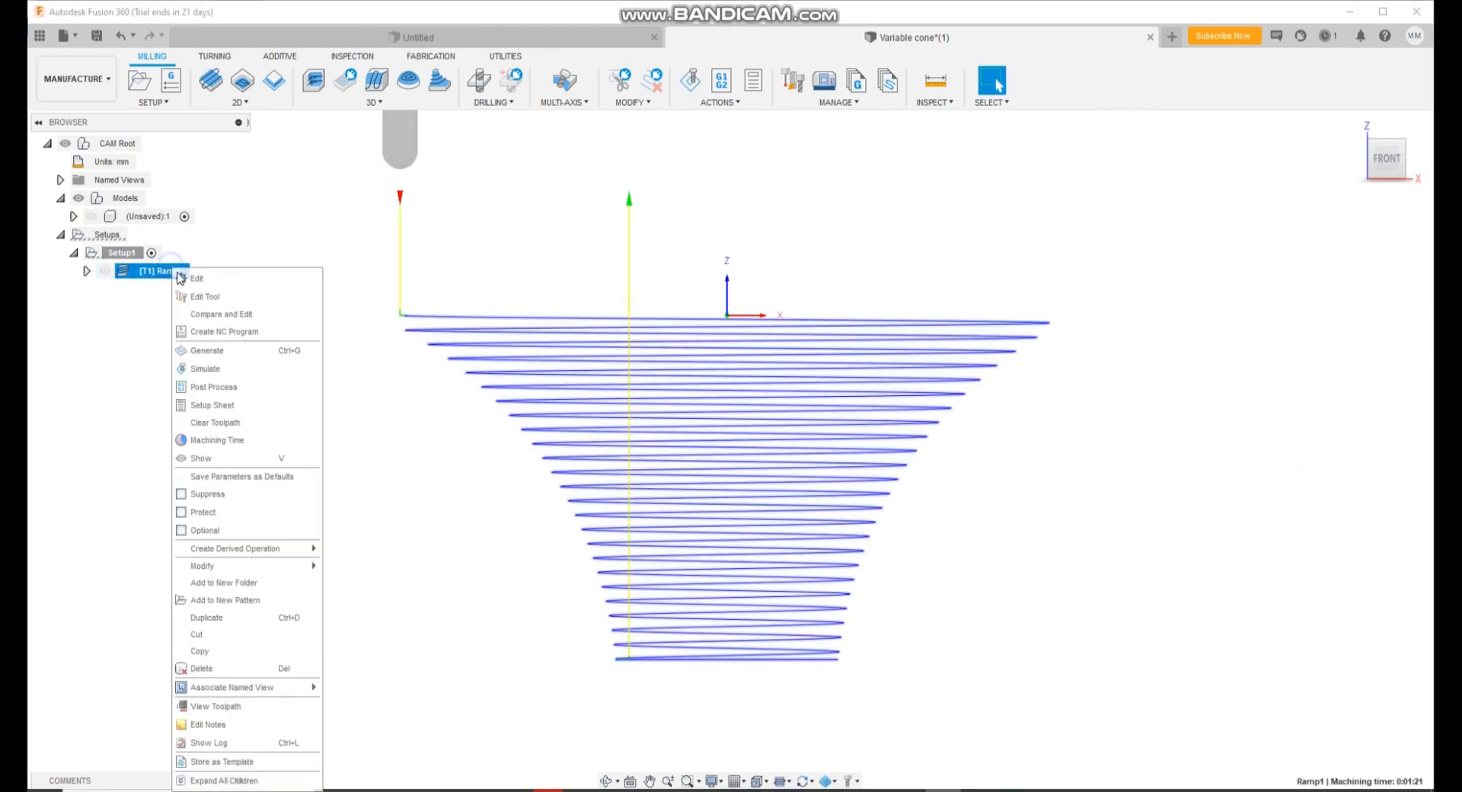
pyautogui.click(219, 280)
pyautogui.click(1170, 173)
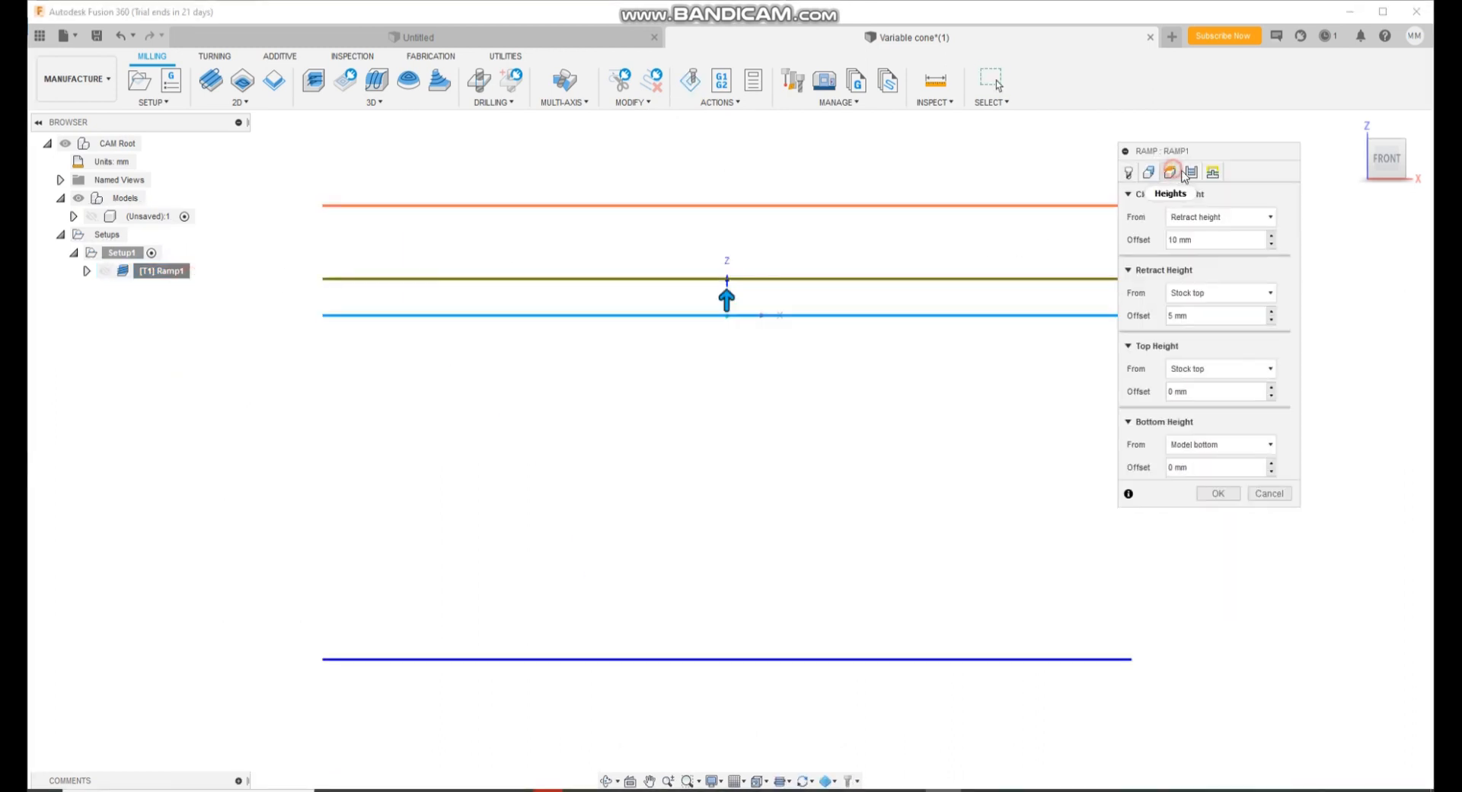
pyautogui.click(1192, 173)
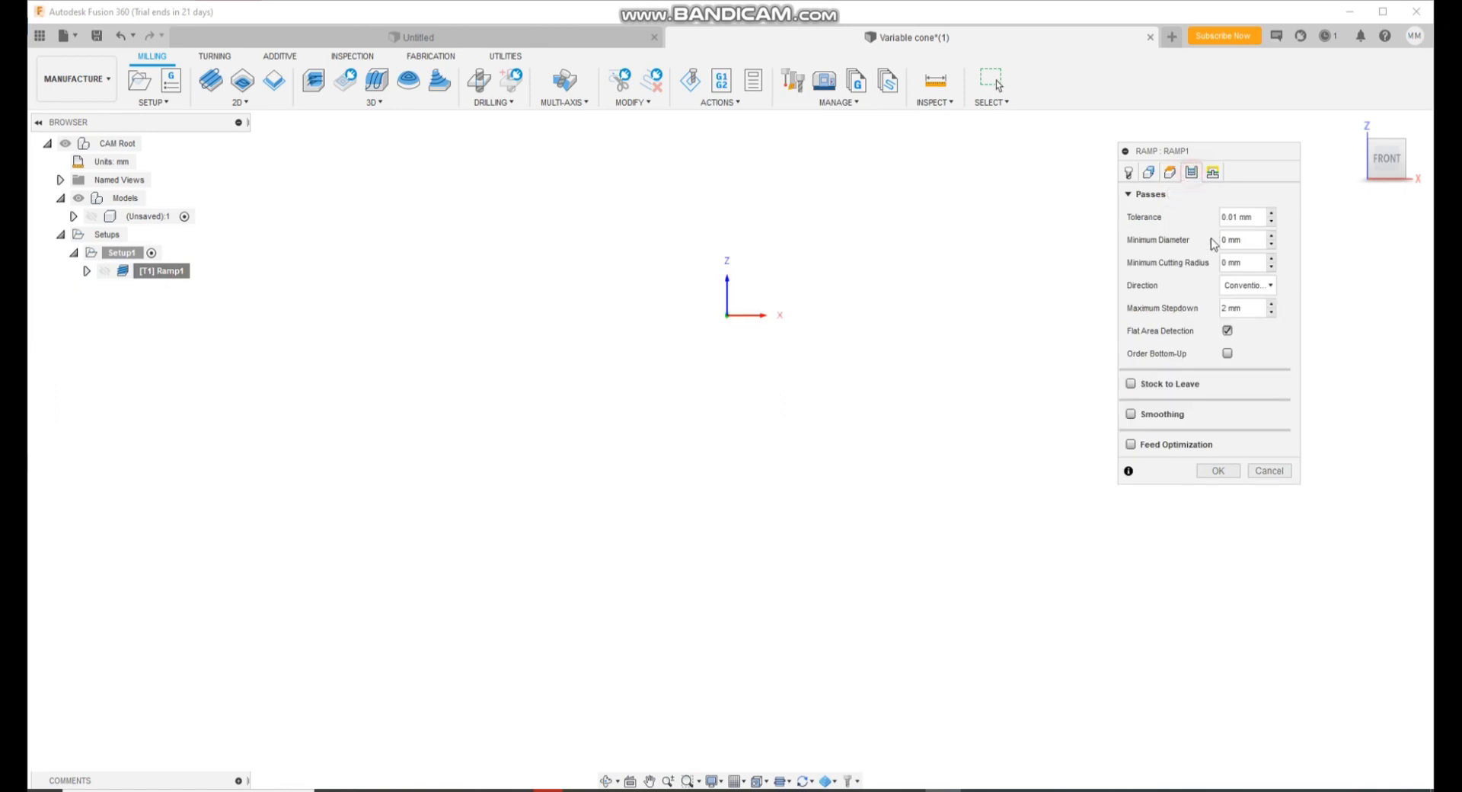
pyautogui.click(1219, 472)
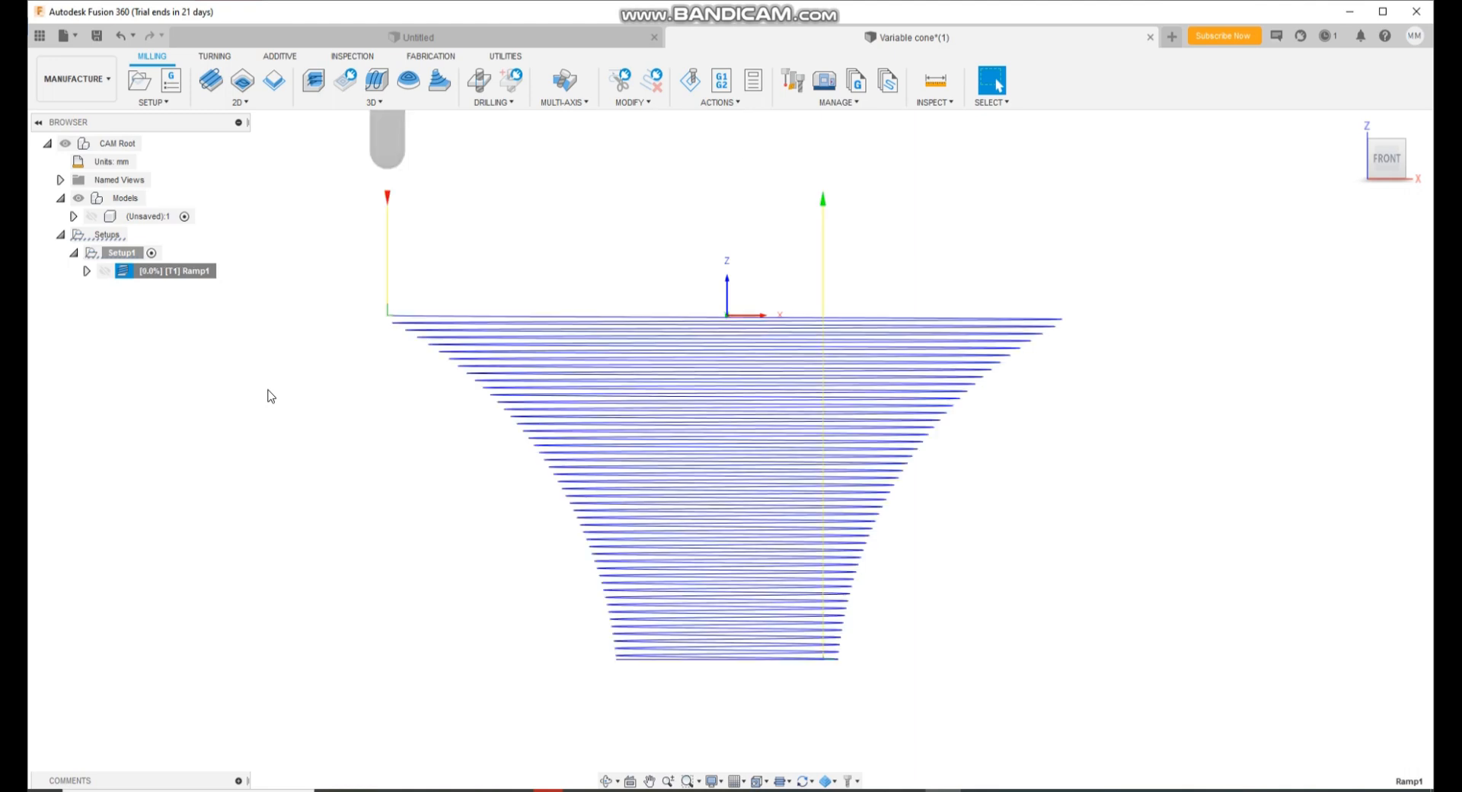
# Simulate the finer-stepdown Ramp toolpath to completion, check its position and operation info, and close the simulation.
pyautogui.click(689, 79)
pyautogui.click(737, 714)
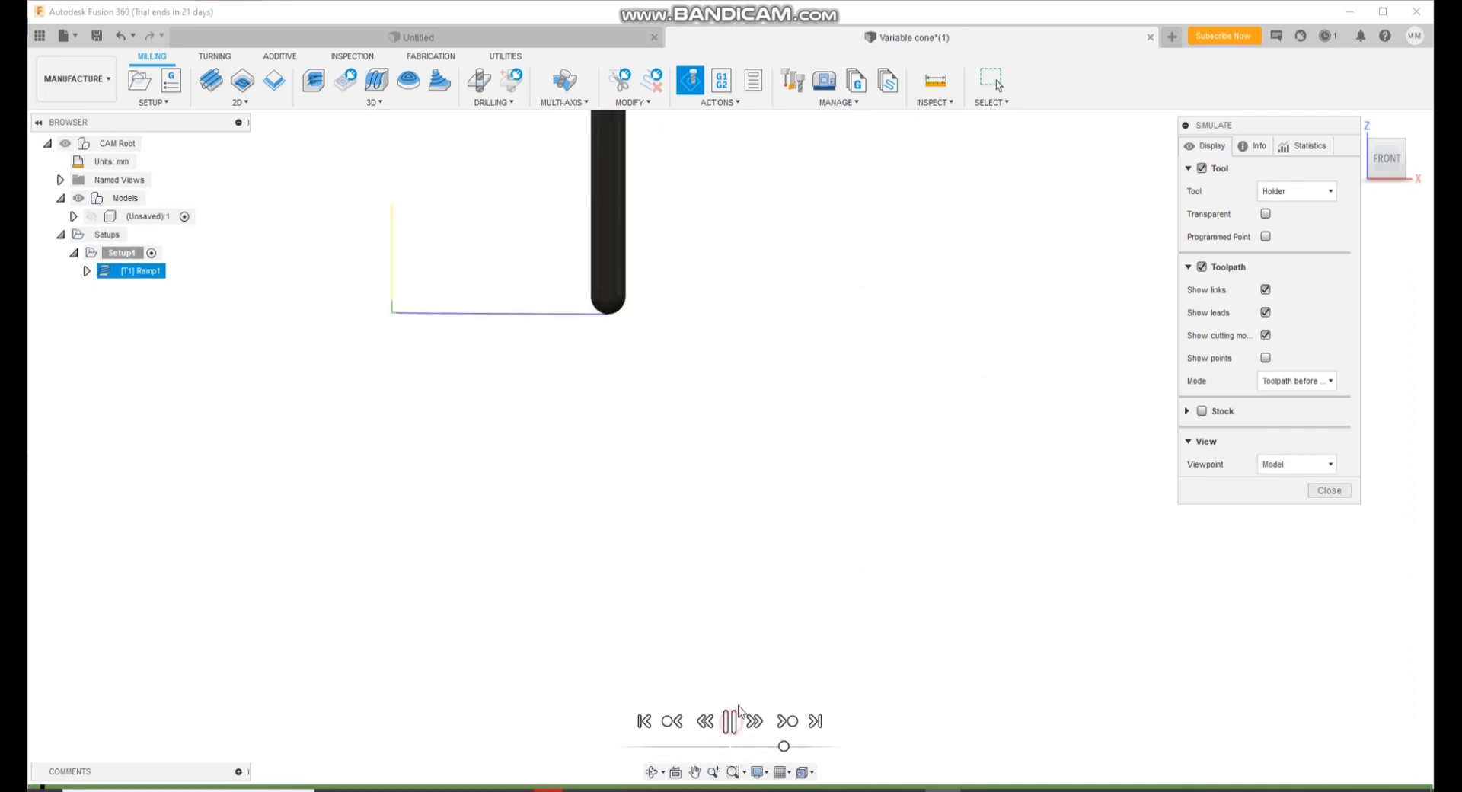
pyautogui.click(1254, 145)
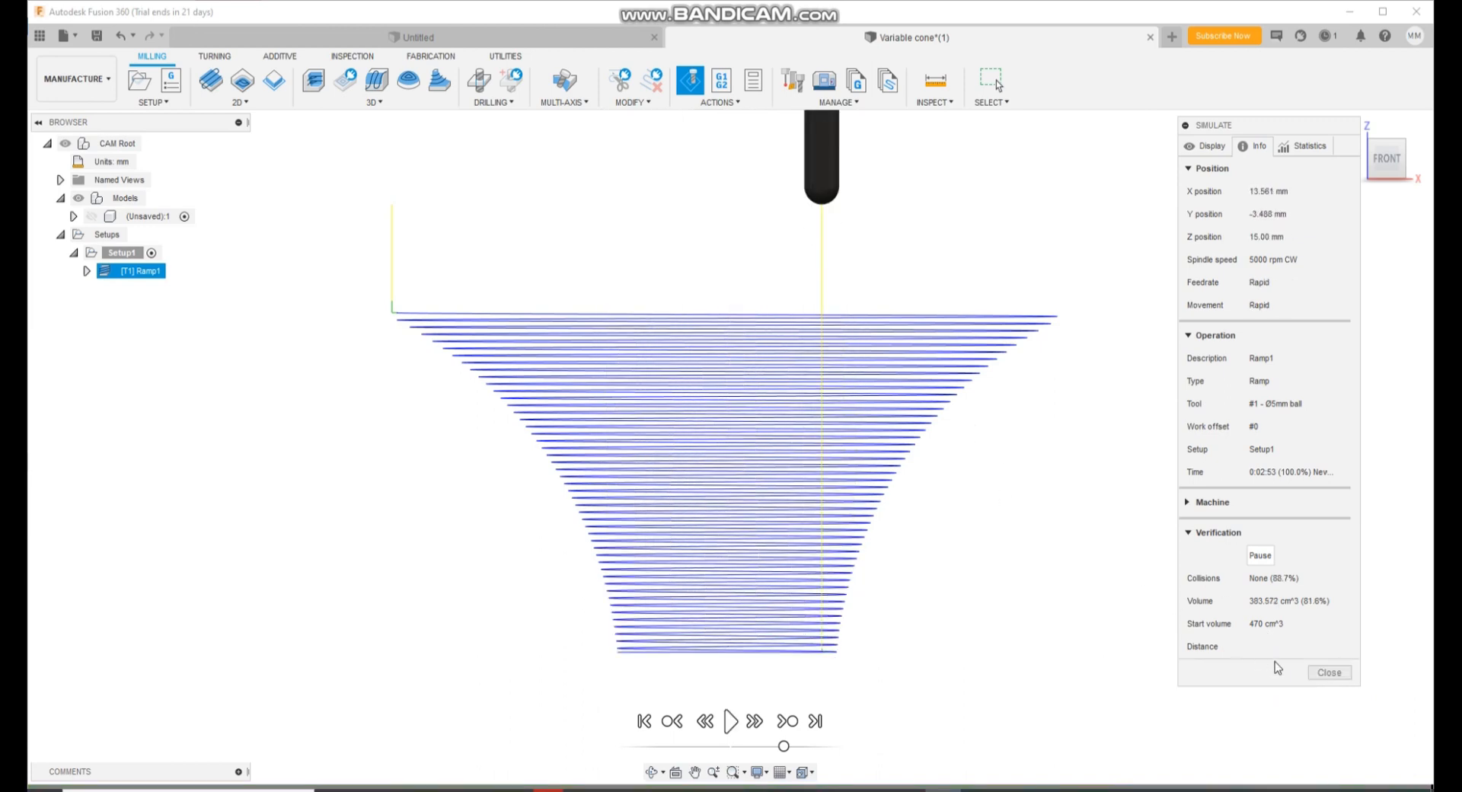
pyautogui.click(1329, 673)
# Examine the regenerated Ramp toolpath in 3D from the tool isometric view and from a tilted angle.
pyautogui.click(762, 781)
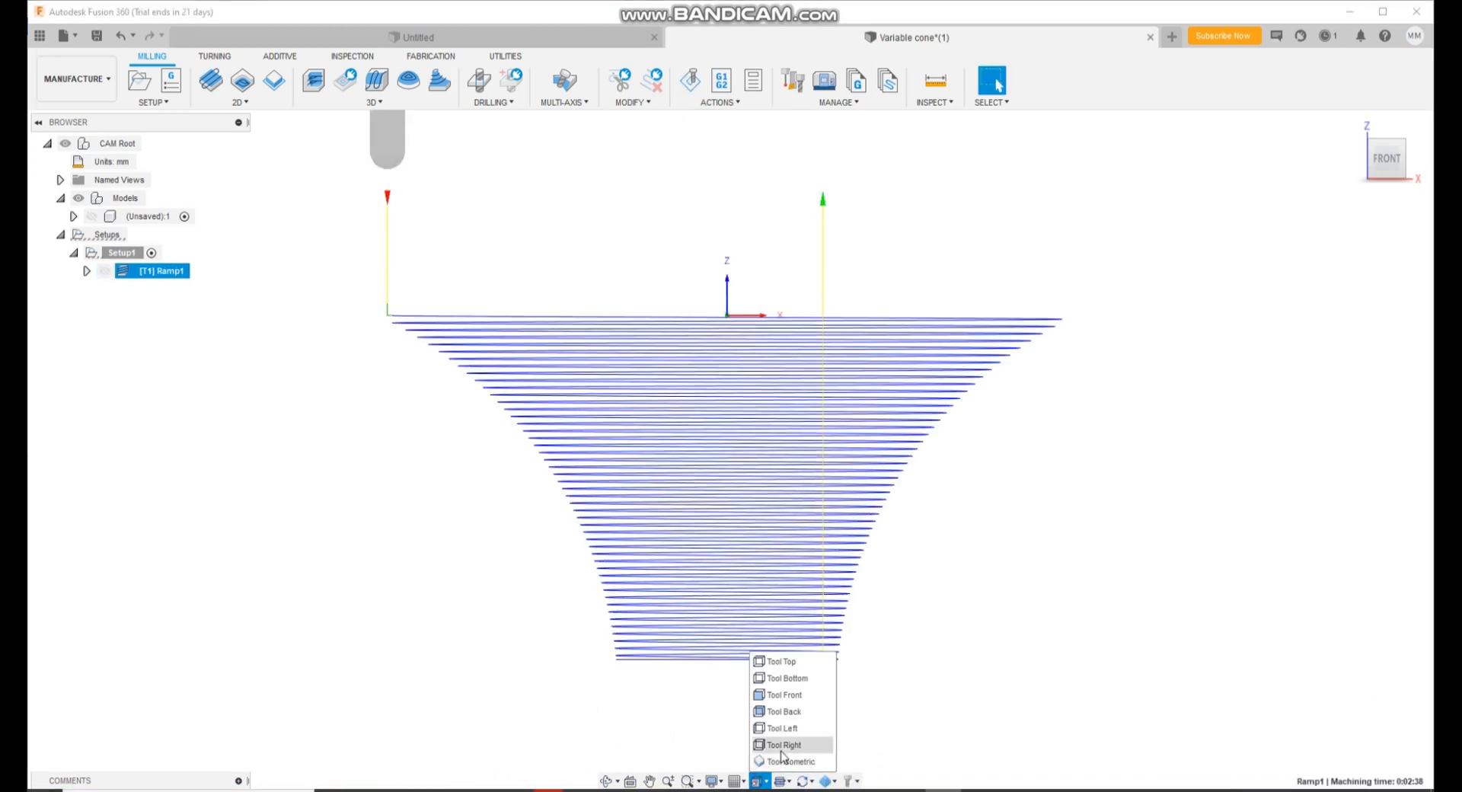
pyautogui.click(782, 759)
pyautogui.scroll(-4, 782, 298)
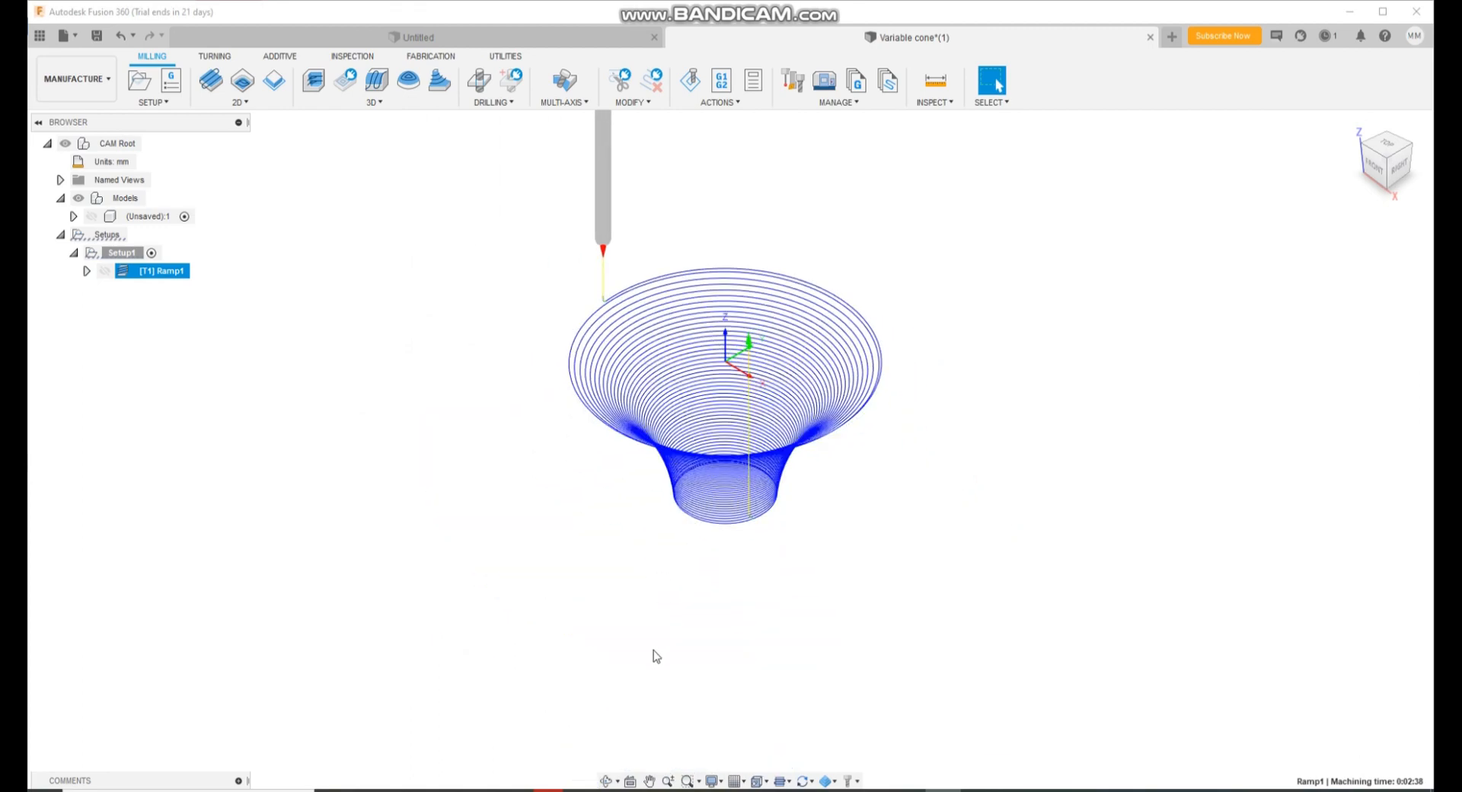
pyautogui.click(603, 781)
pyautogui.moveTo(656, 630); pyautogui.dragTo(671, 297)
pyautogui.moveTo(671, 297); pyautogui.dragTo(681, 397, button='middle')
pyautogui.scroll(-1, 682, 398)
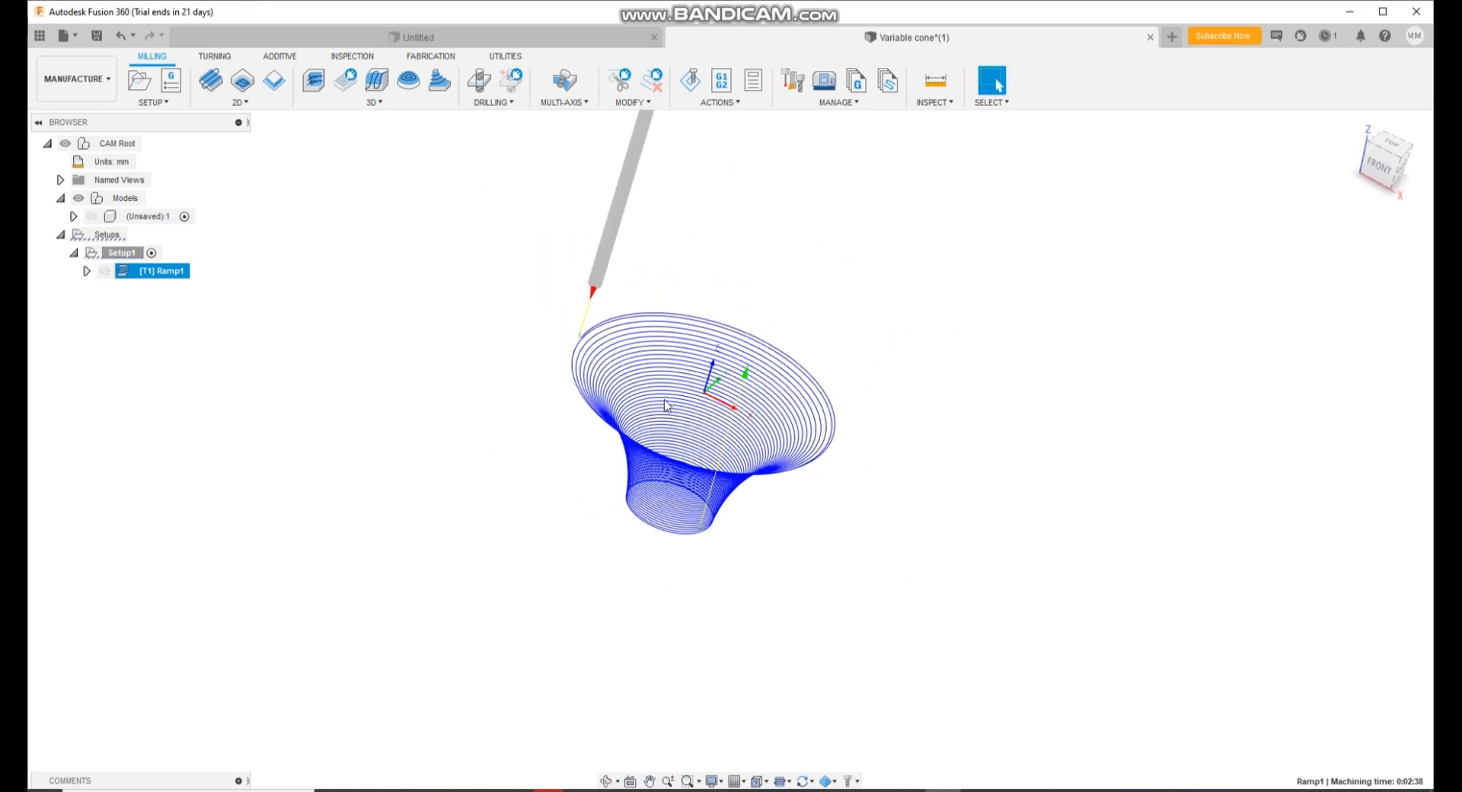
pyautogui.click(665, 422)
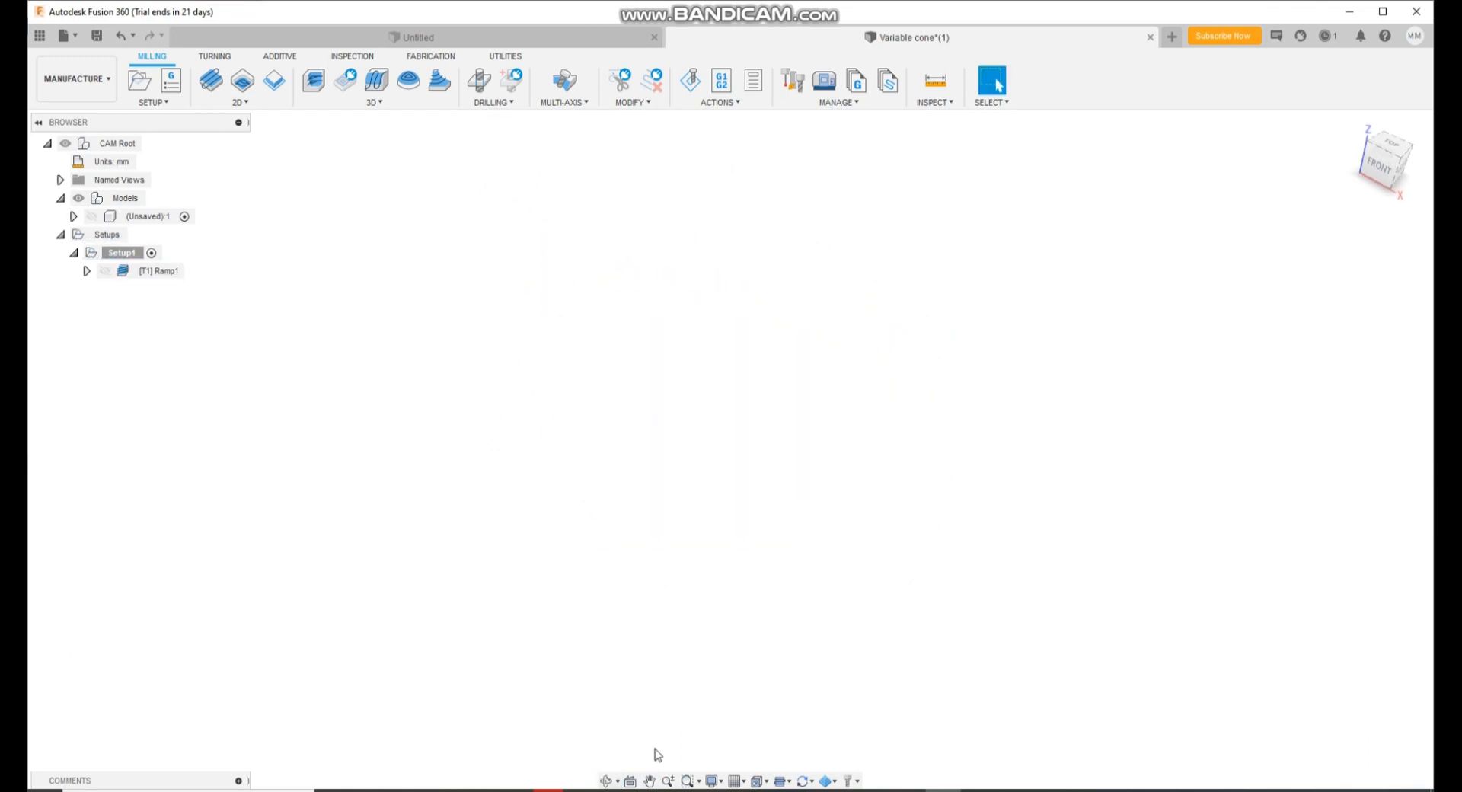
pyautogui.click(689, 782)
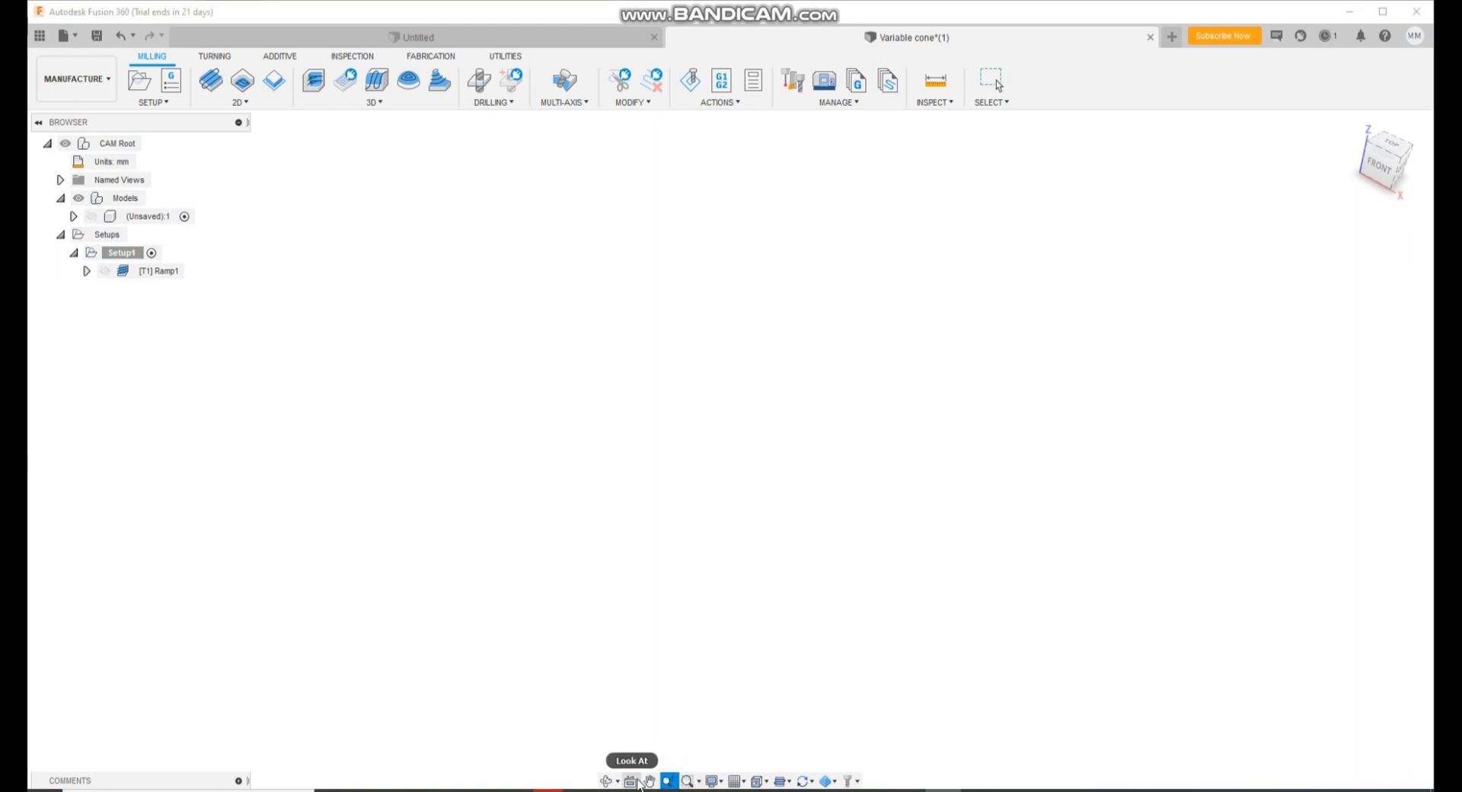
pyautogui.click(650, 781)
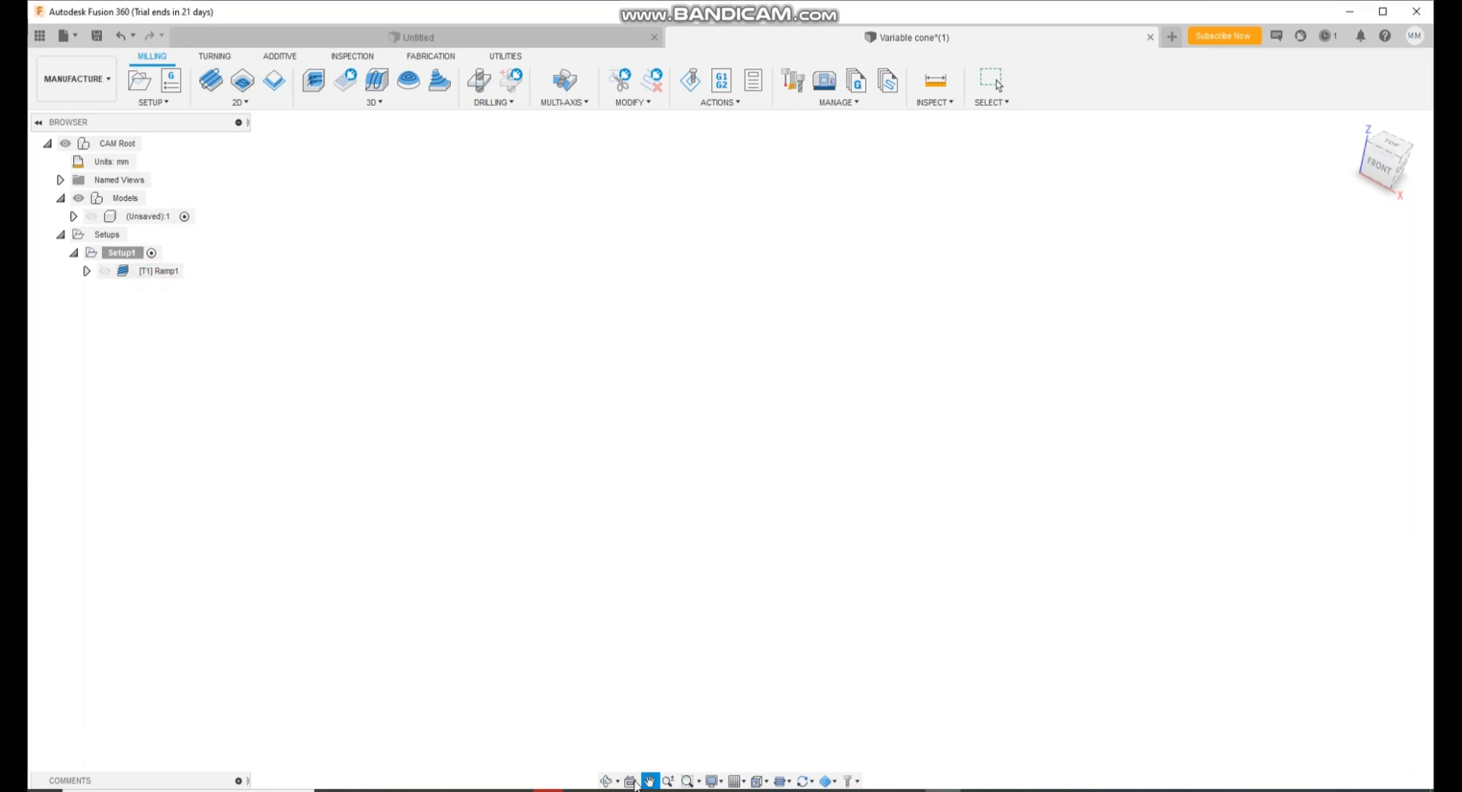
pyautogui.click(615, 782)
pyautogui.click(632, 740)
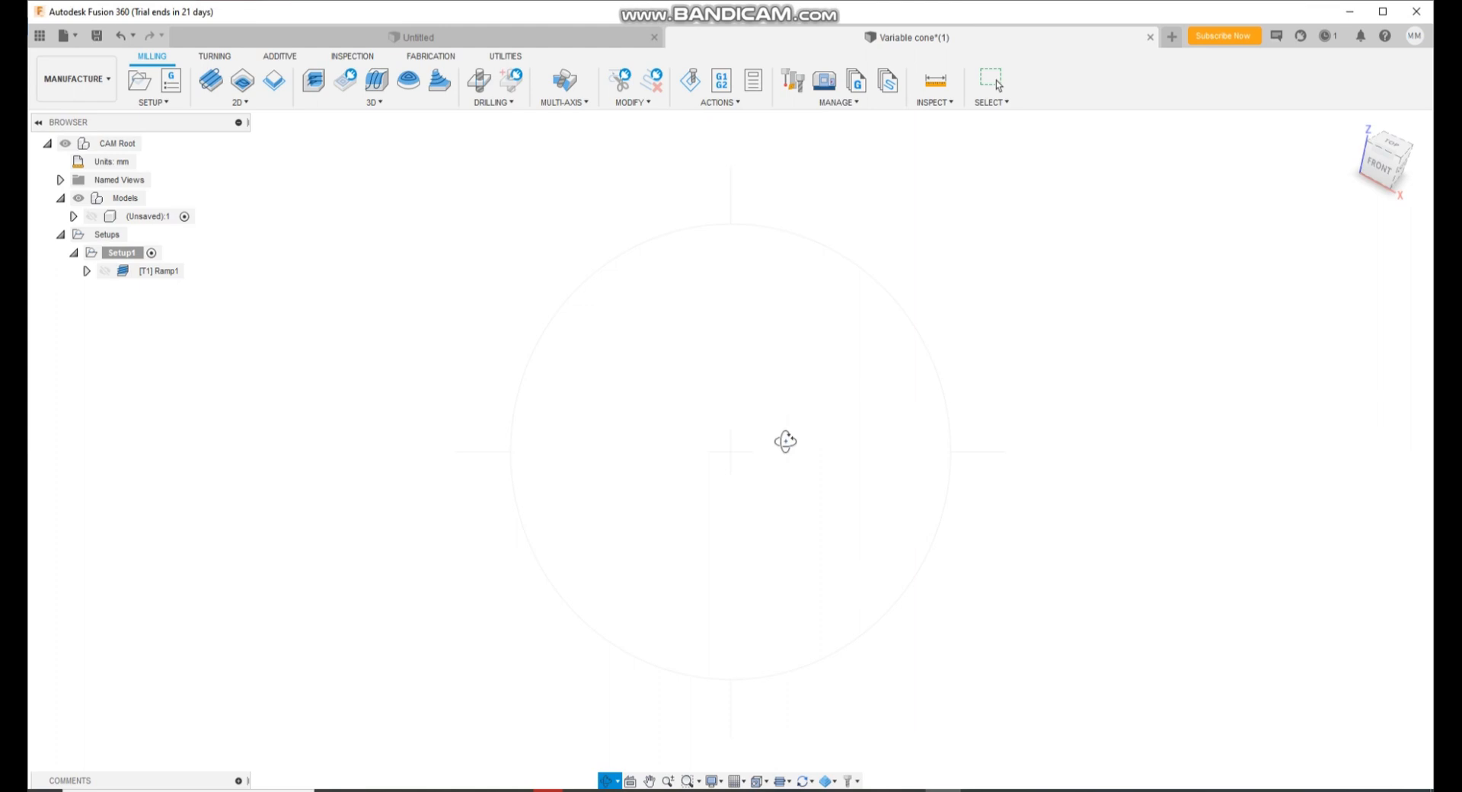
pyautogui.click(716, 781)
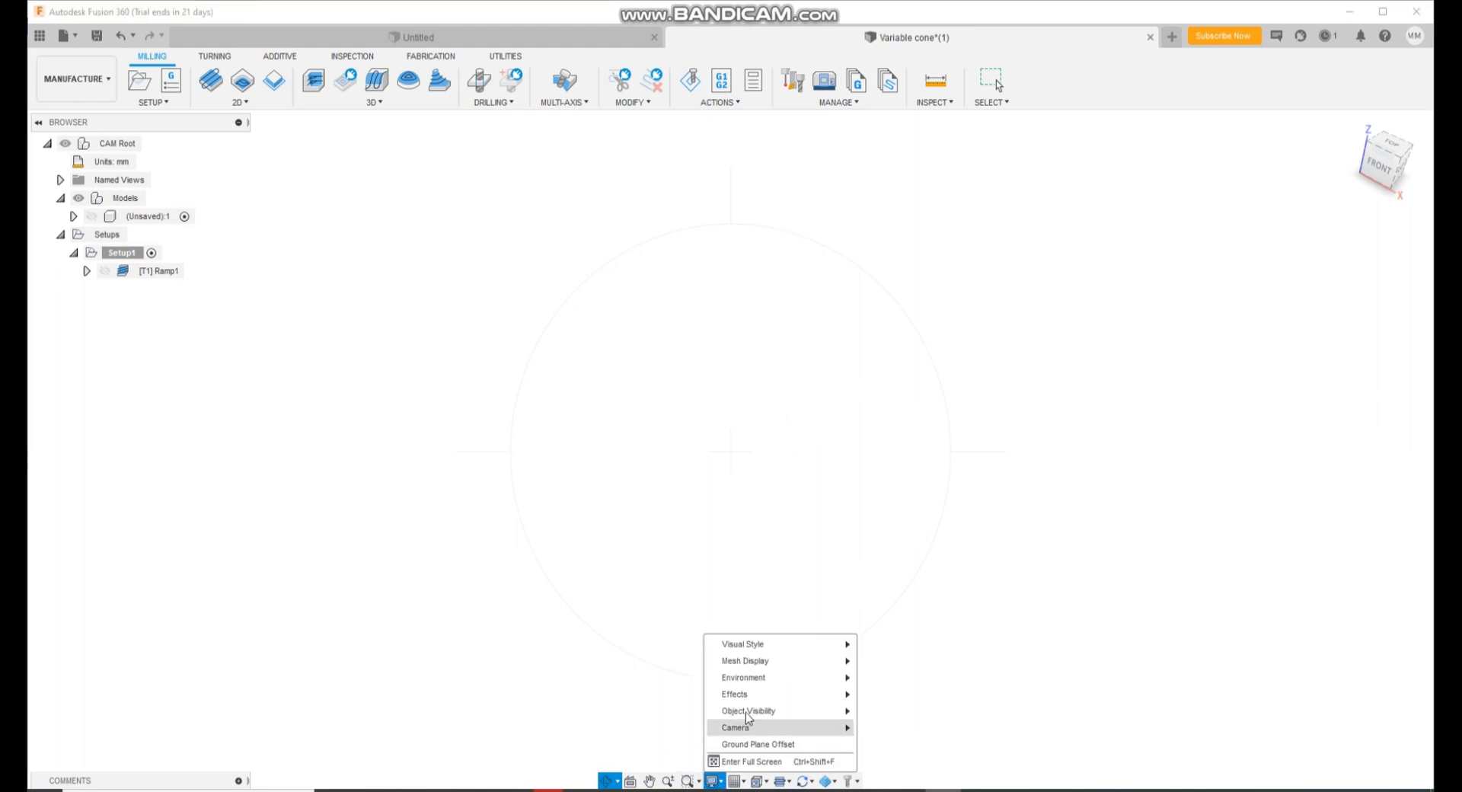
pyautogui.moveTo(764, 653)
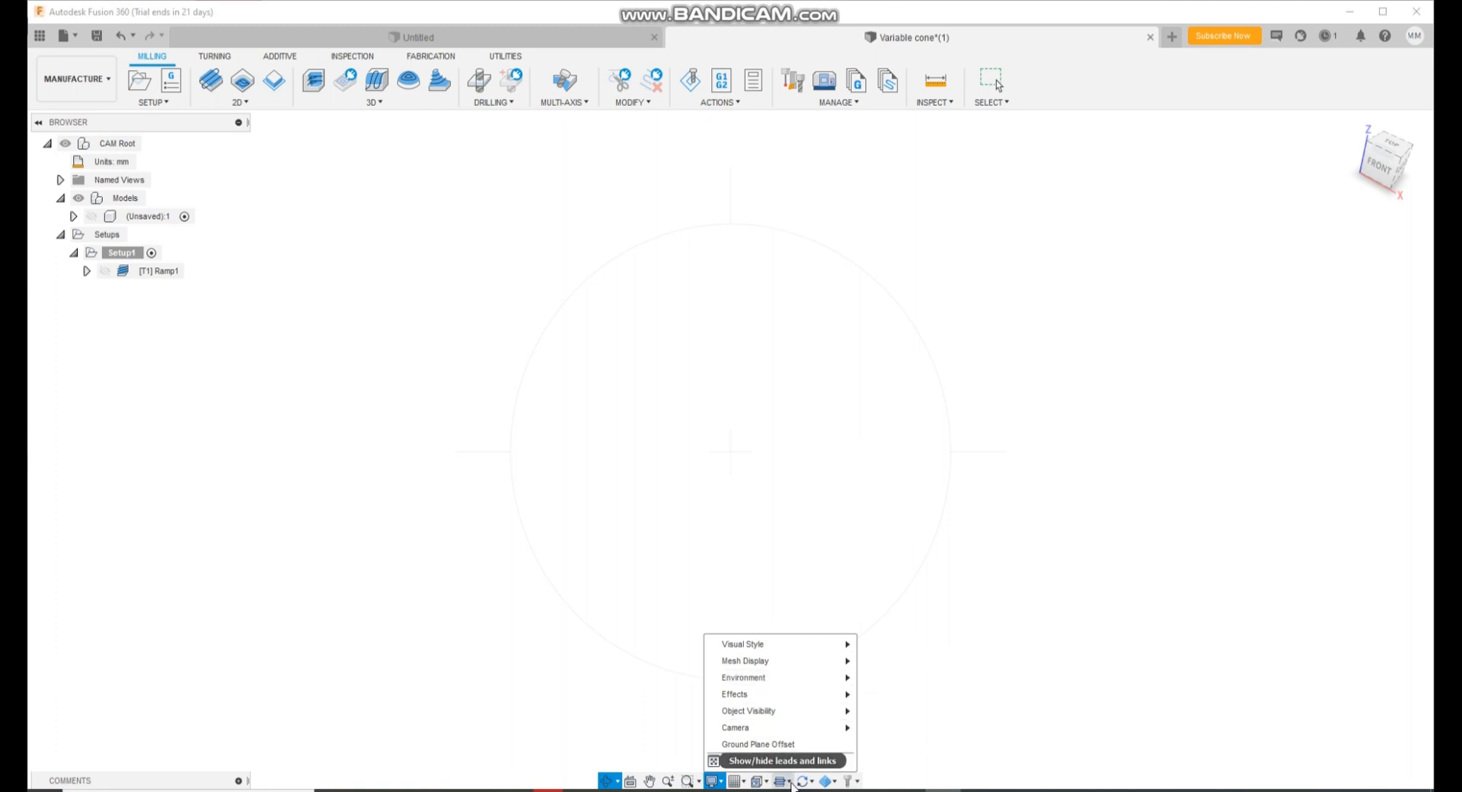
pyautogui.click(789, 782)
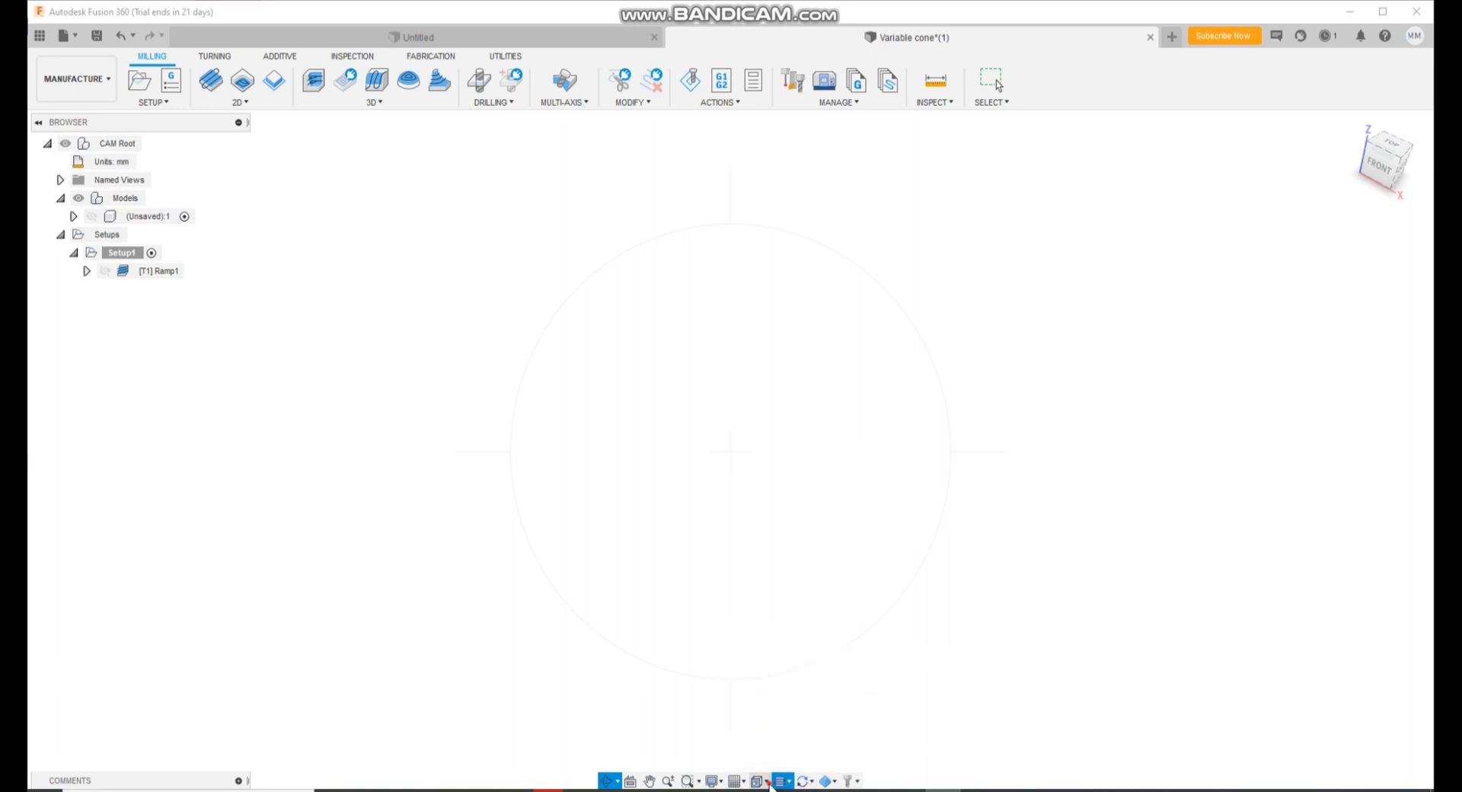
pyautogui.click(812, 781)
pyautogui.click(792, 661)
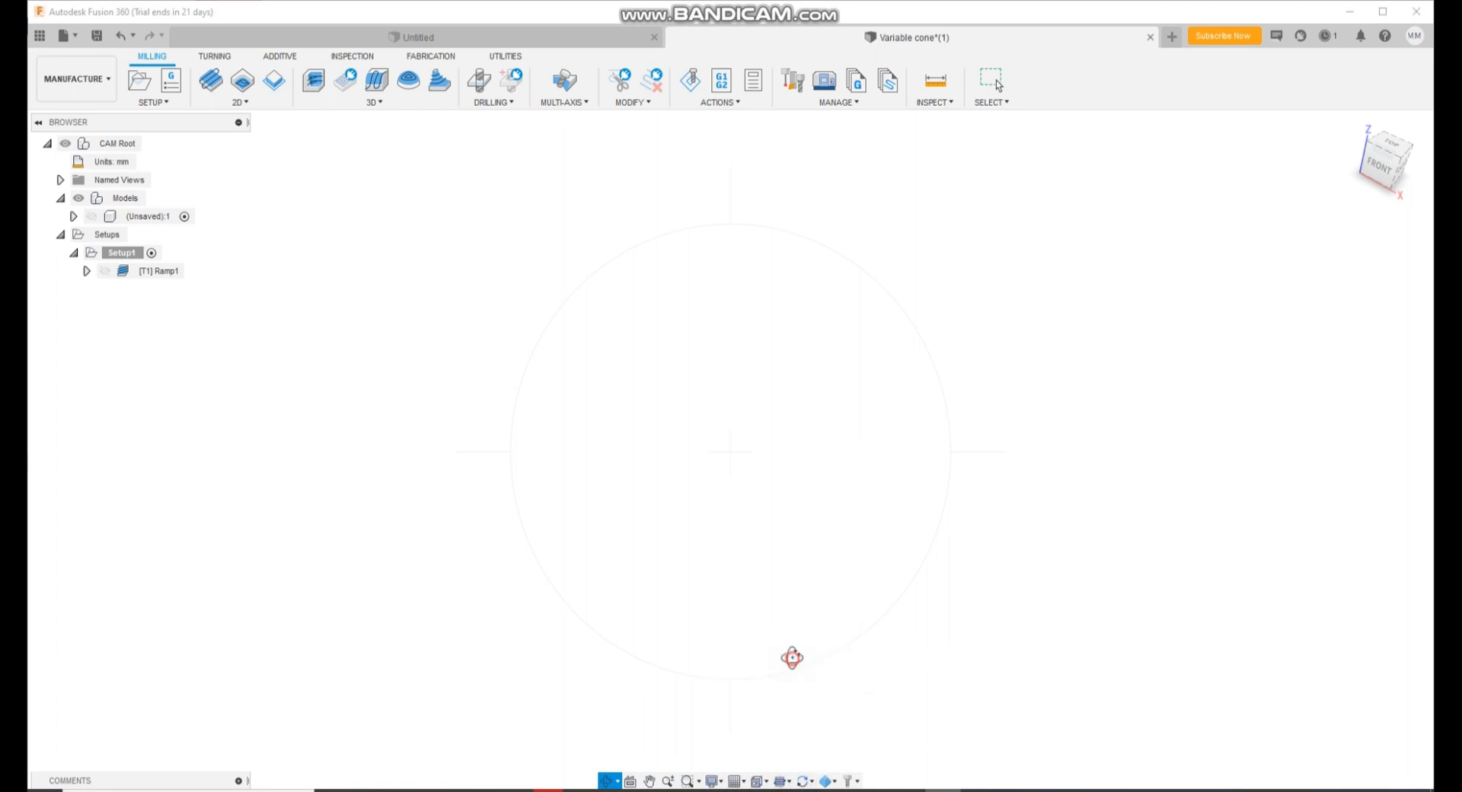
pyautogui.click(759, 781)
pyautogui.click(799, 762)
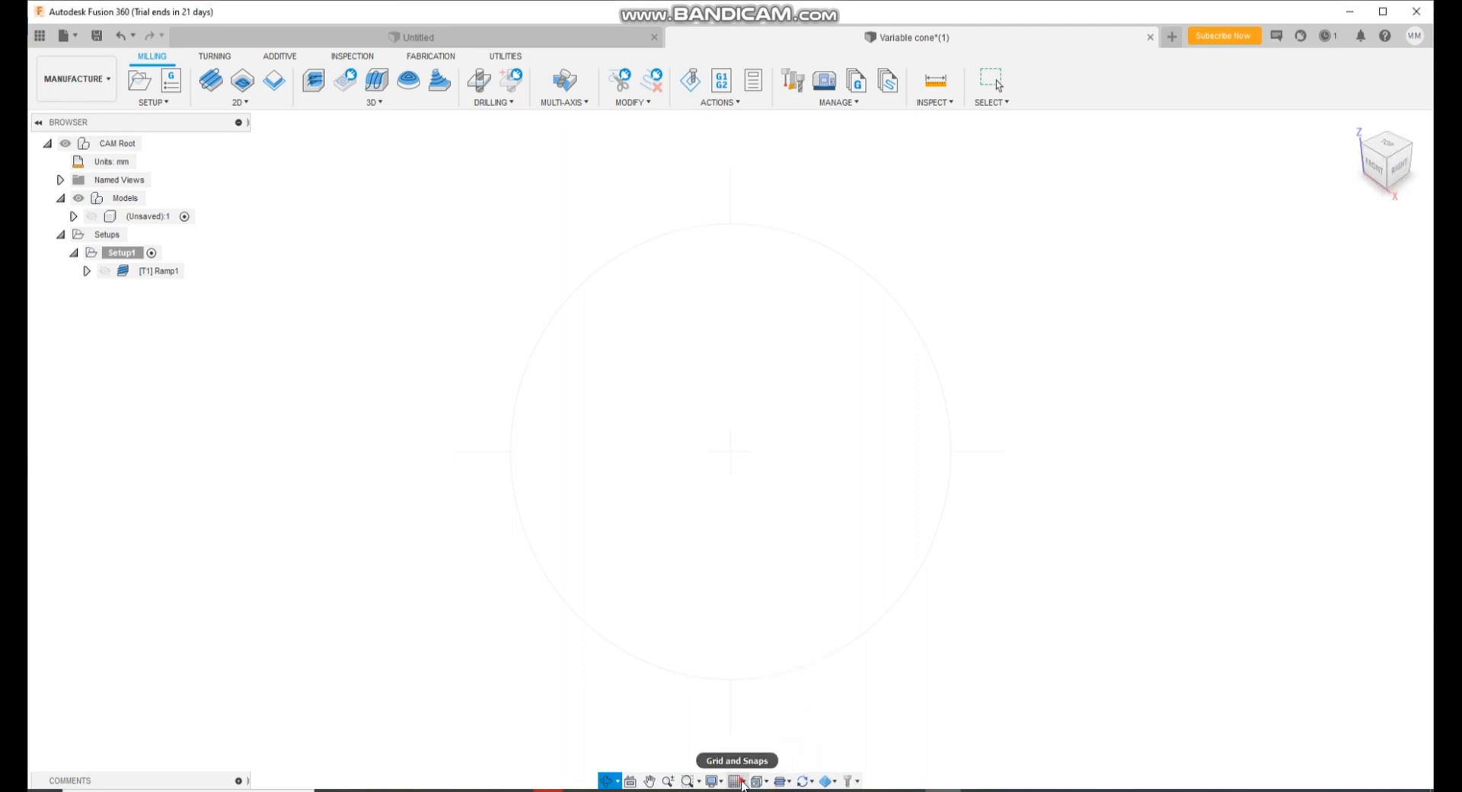
pyautogui.click(734, 781)
pyautogui.click(734, 781)
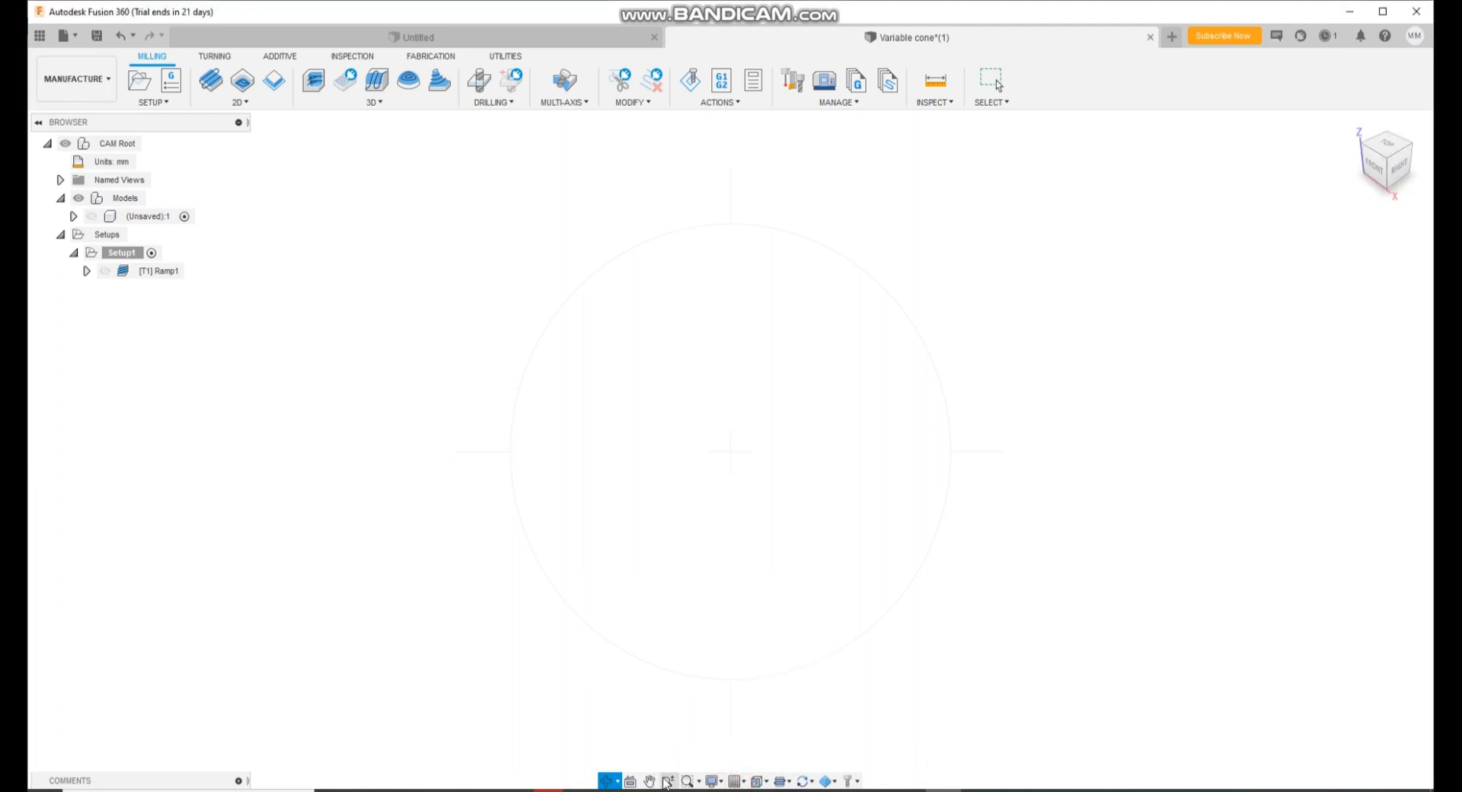
pyautogui.click(668, 781)
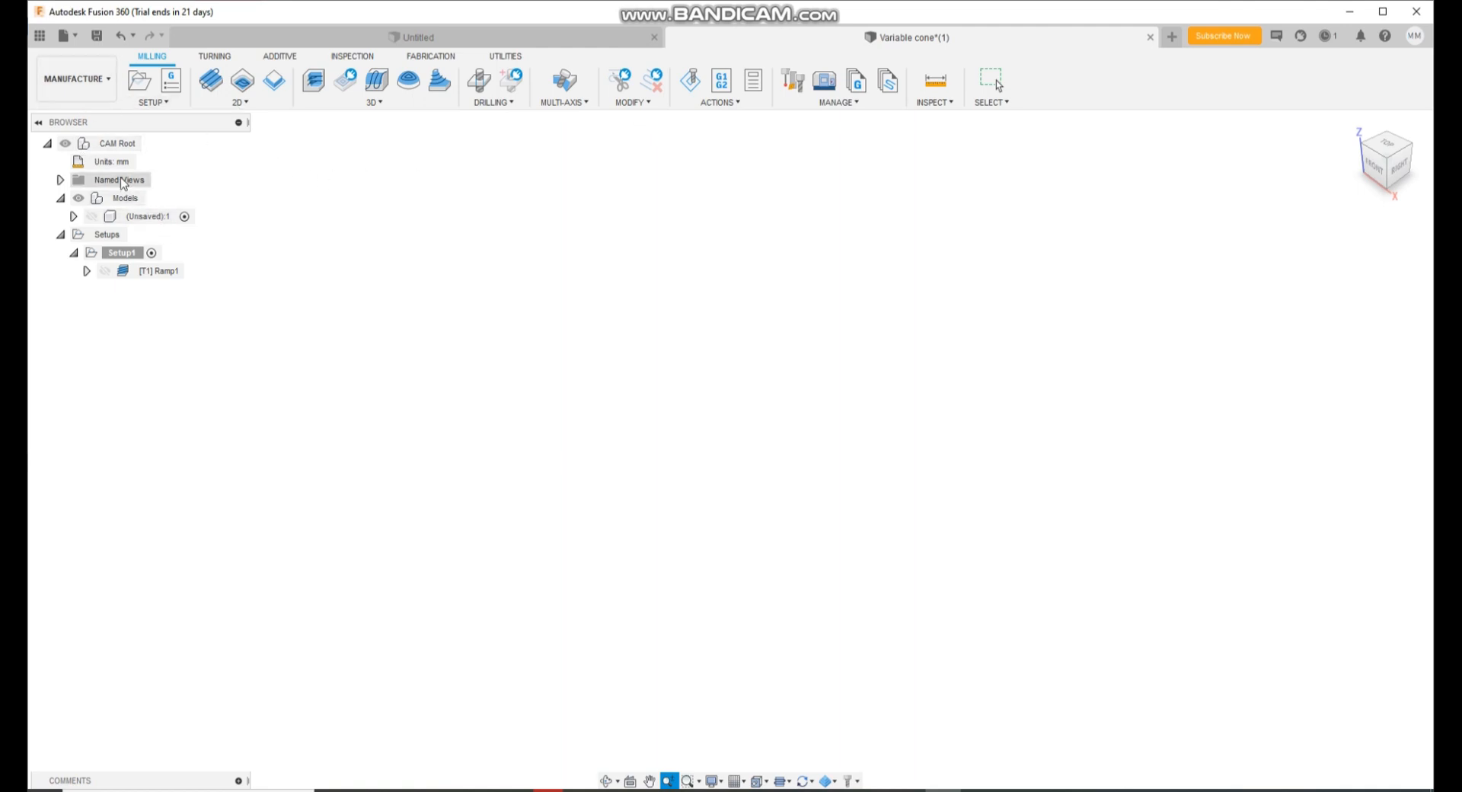
pyautogui.click(60, 180)
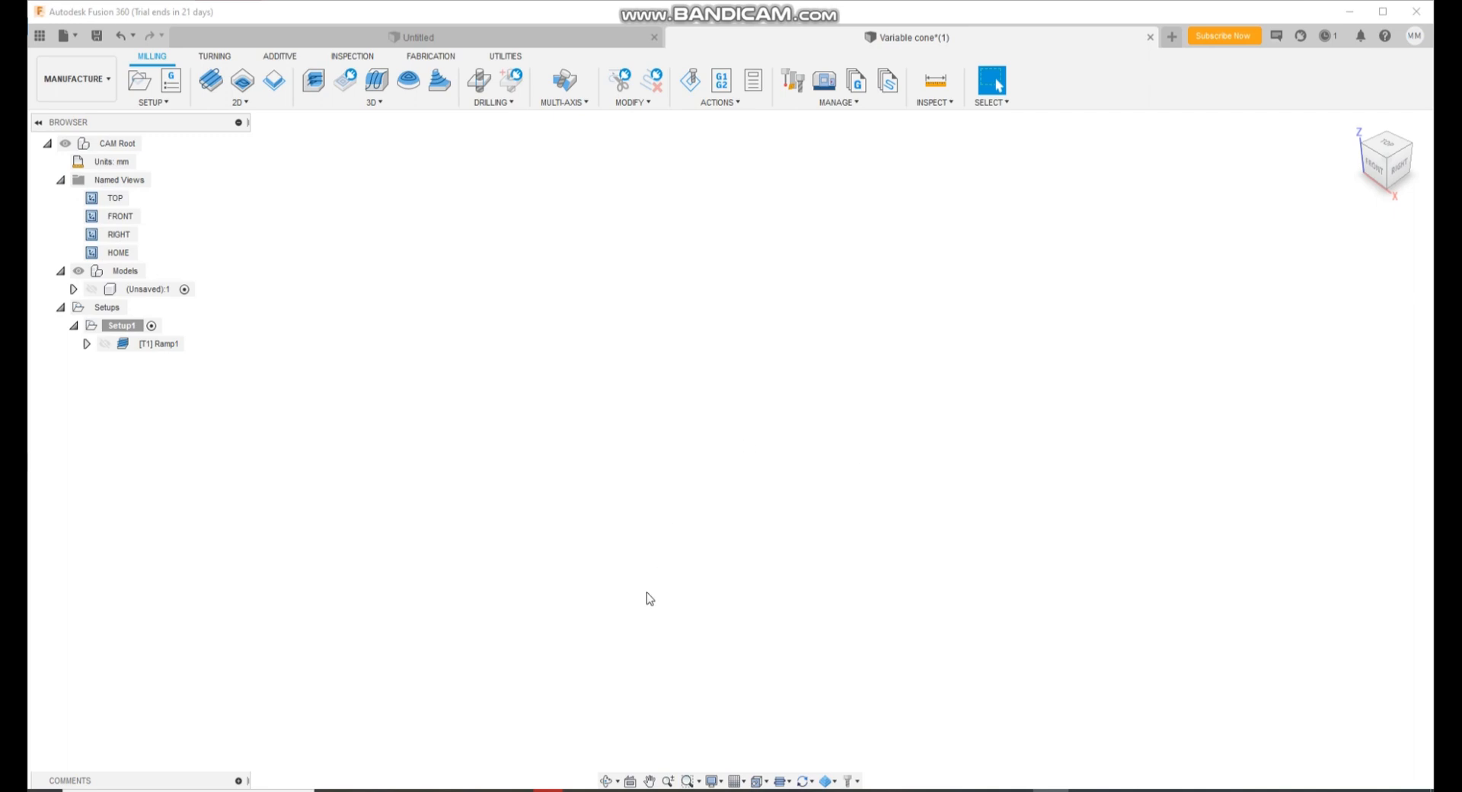
# Simulate the Ramp toolpath in 3D with the model hidden, examining the ramping passes from a tilted angle until completion.
pyautogui.click(697, 782)
pyautogui.click(698, 762)
pyautogui.click(690, 79)
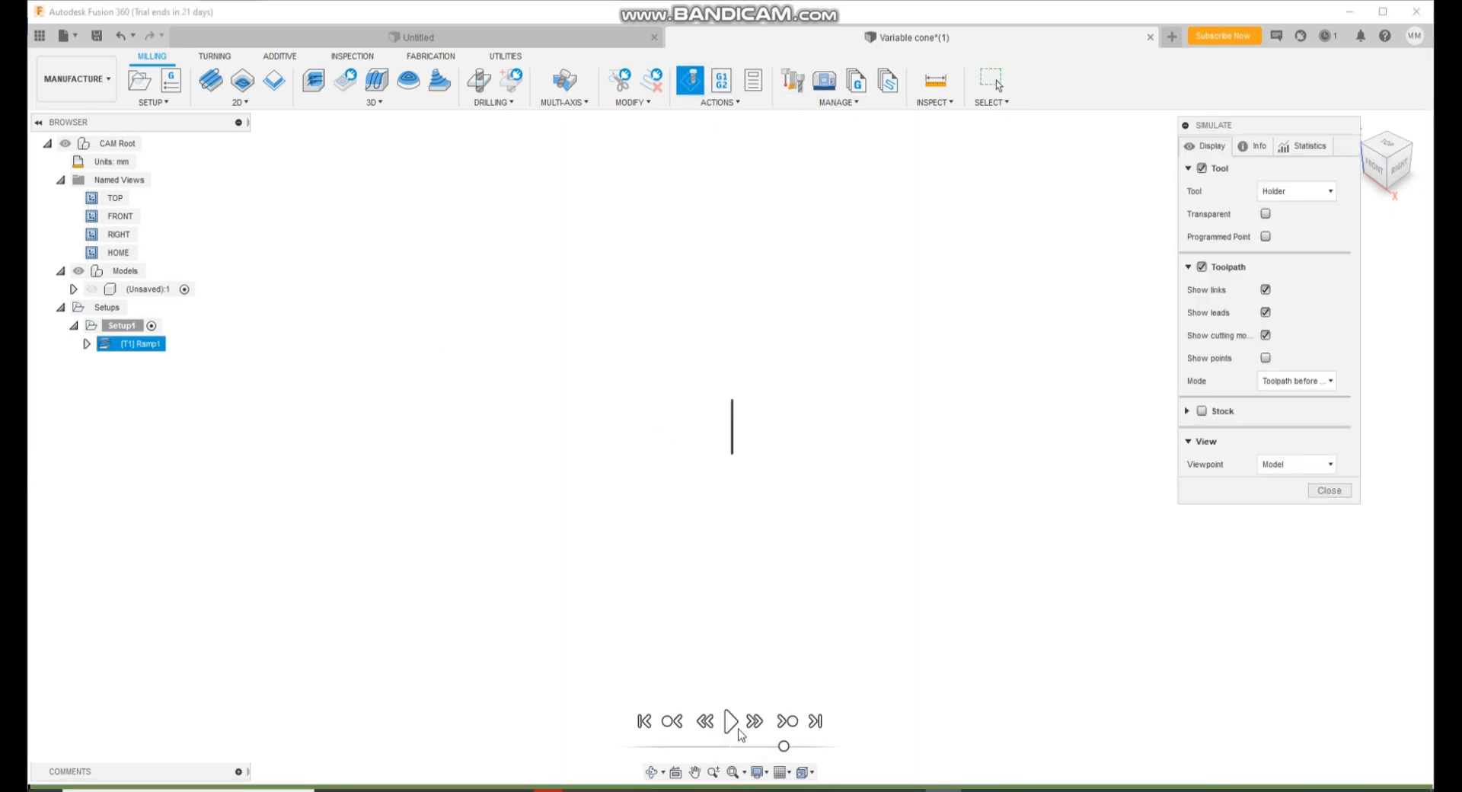
pyautogui.click(731, 721)
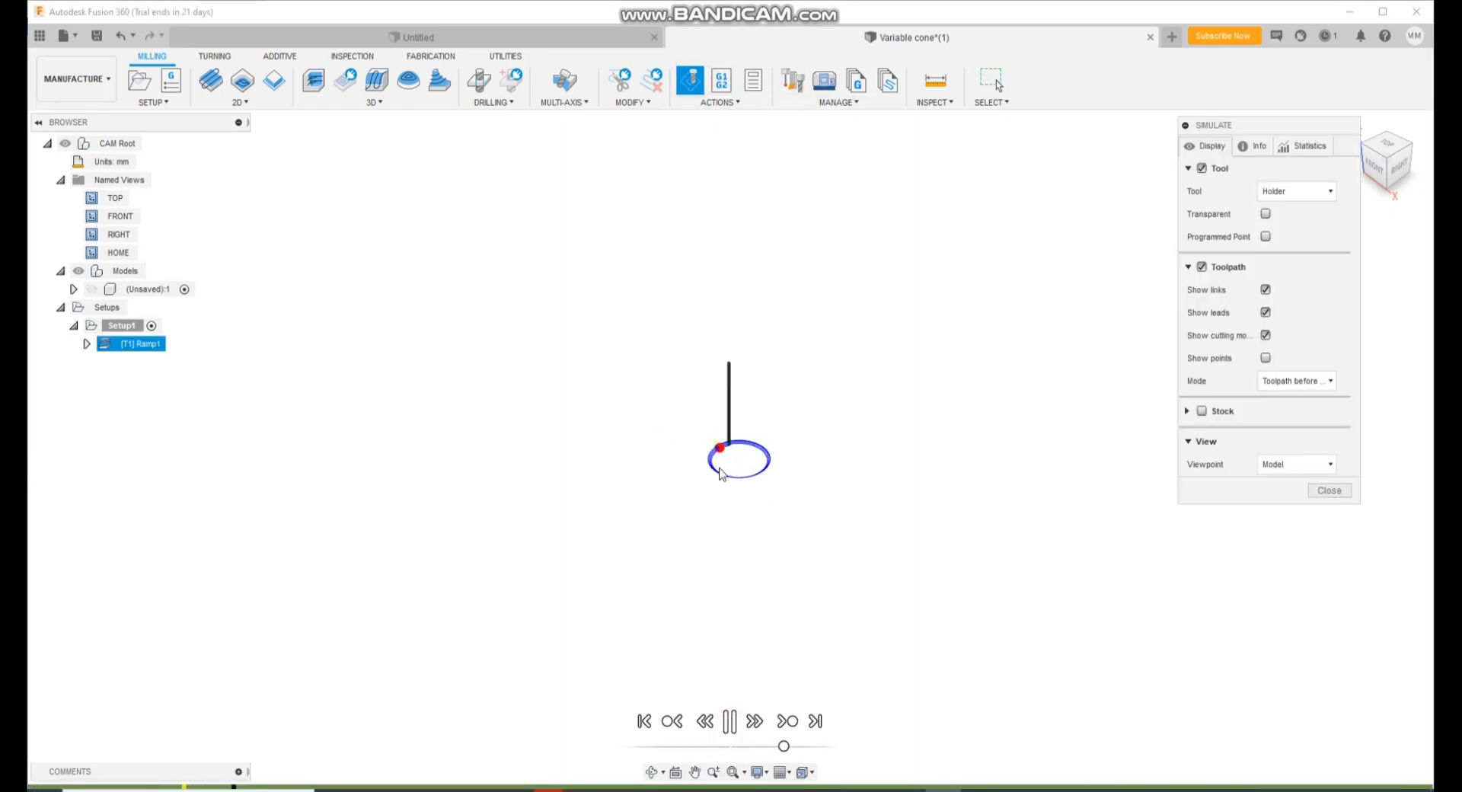
pyautogui.scroll(4, 720, 471)
pyautogui.scroll(3, 845, 466)
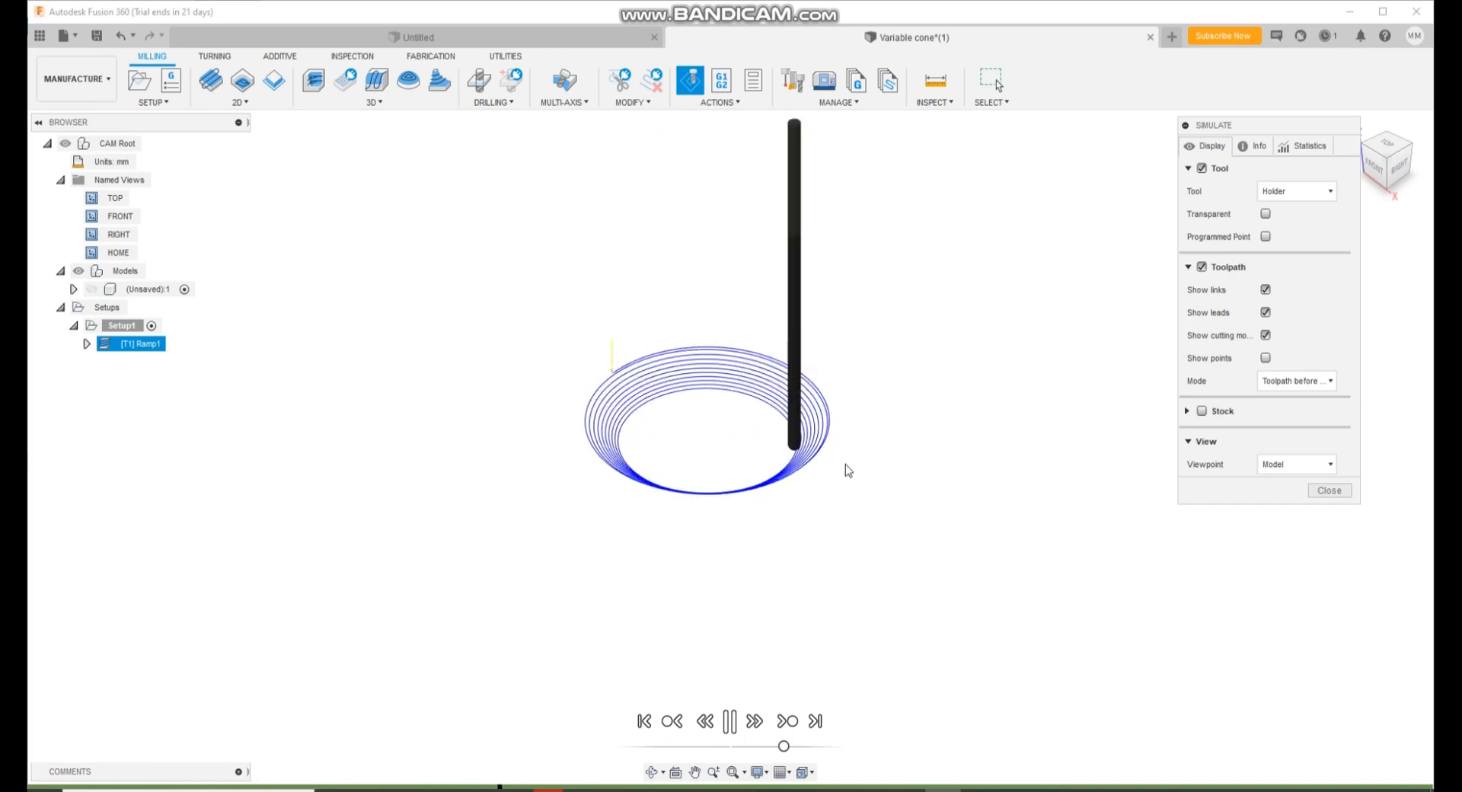
pyautogui.click(653, 771)
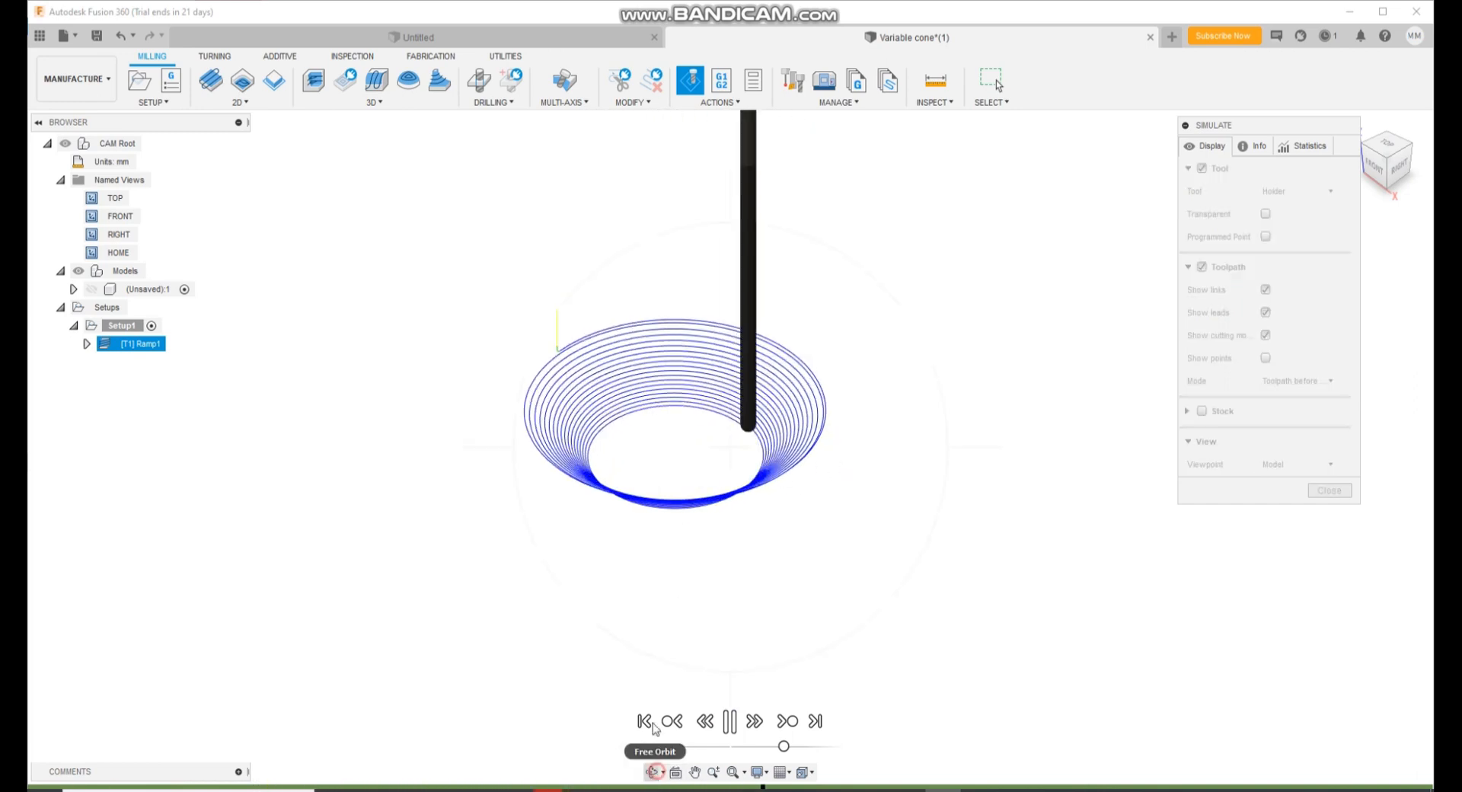
pyautogui.moveTo(653, 548); pyautogui.dragTo(611, 529)
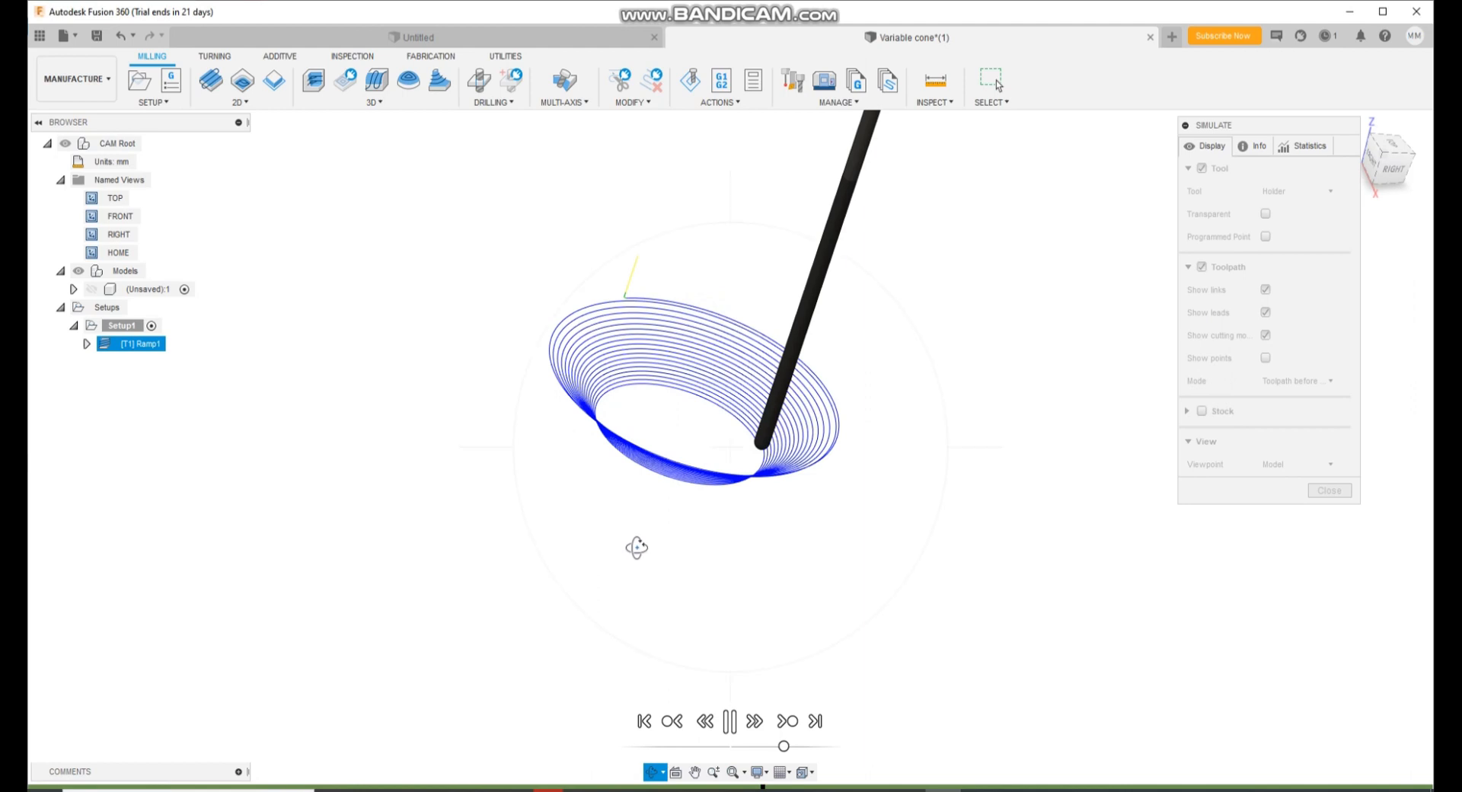
pyautogui.press('Escape')
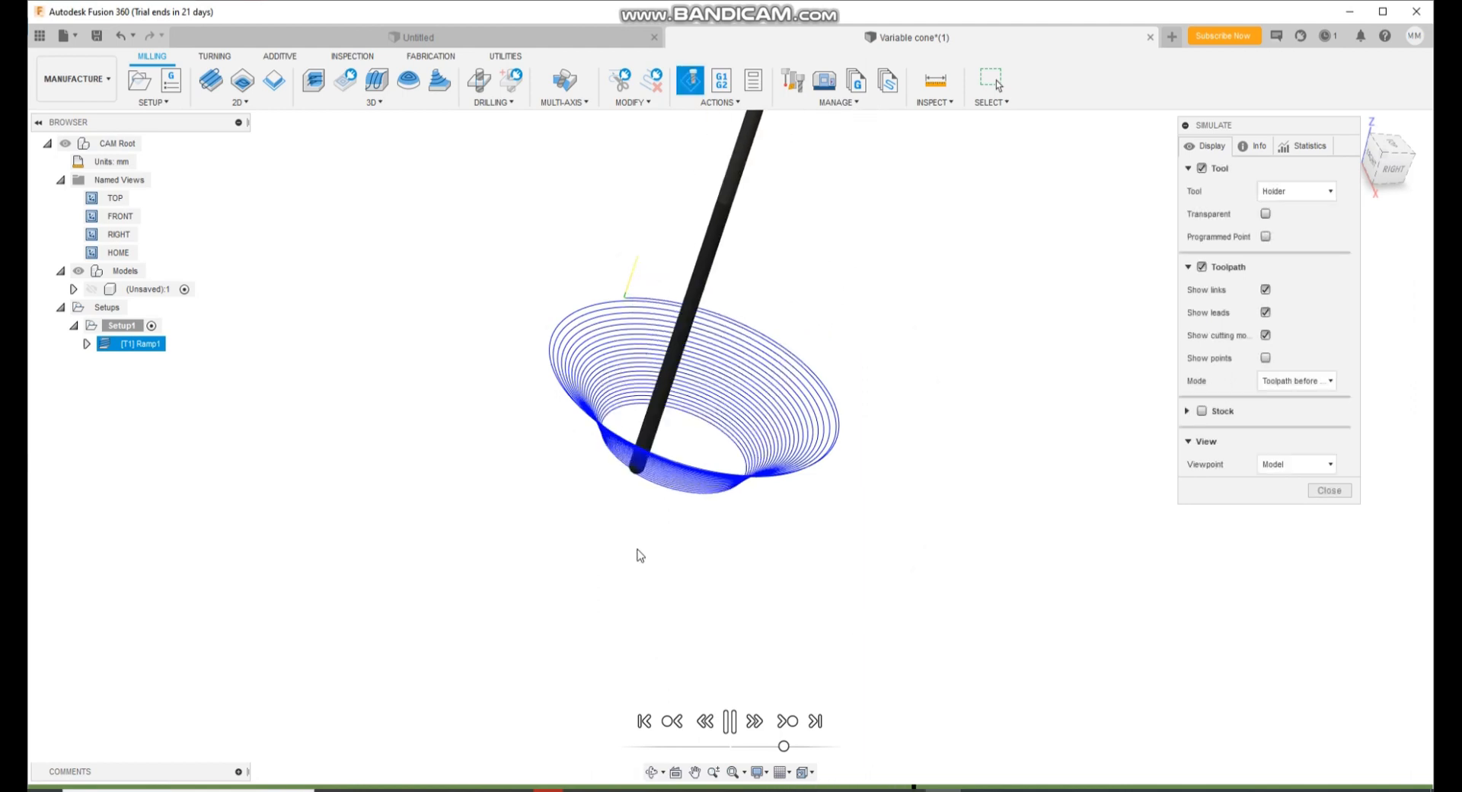
pyautogui.scroll(2, 632, 487)
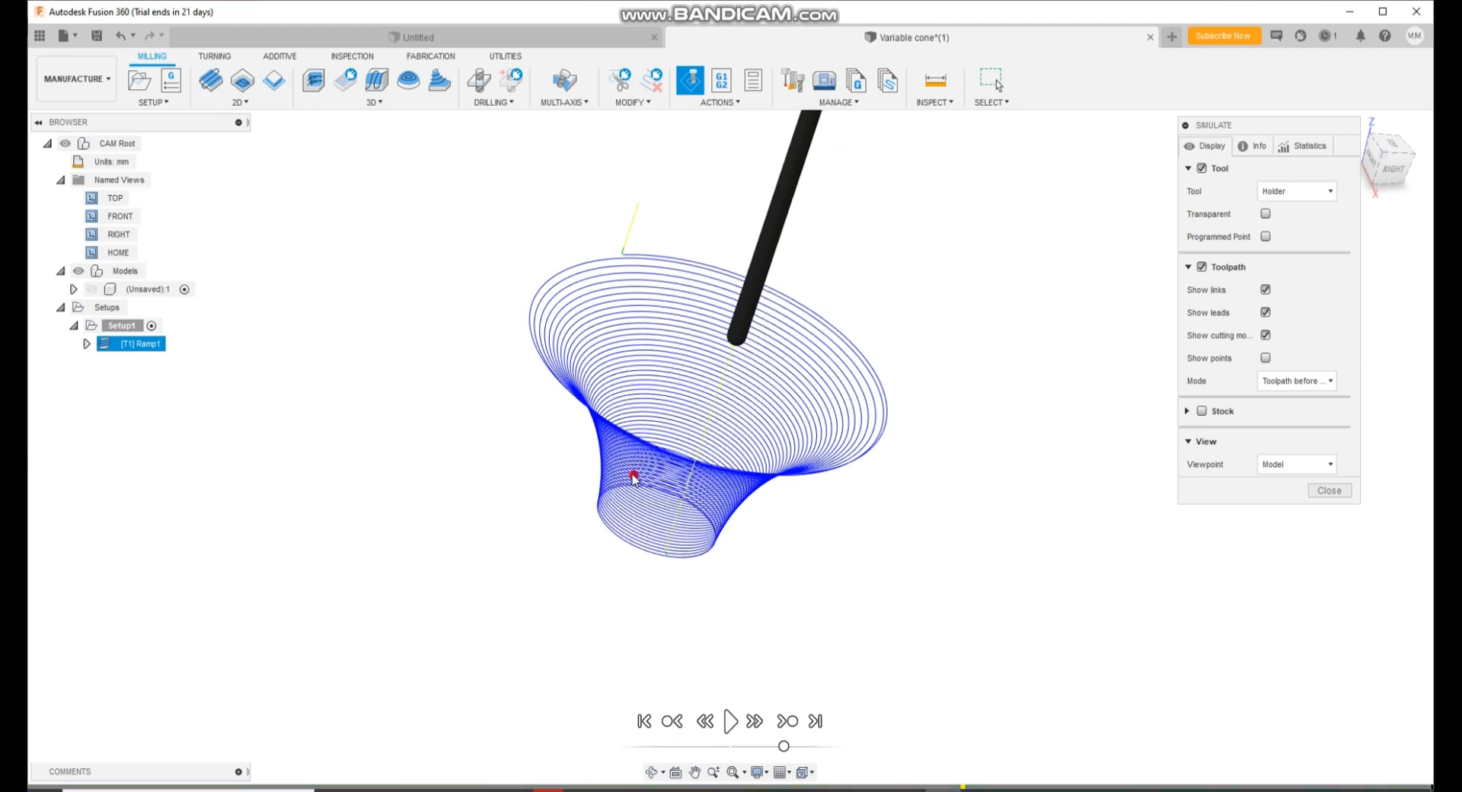
# Replay the Ramp toolpath simulation with the model hidden, examining the passes from tilted and isometric angles.
pyautogui.click(733, 723)
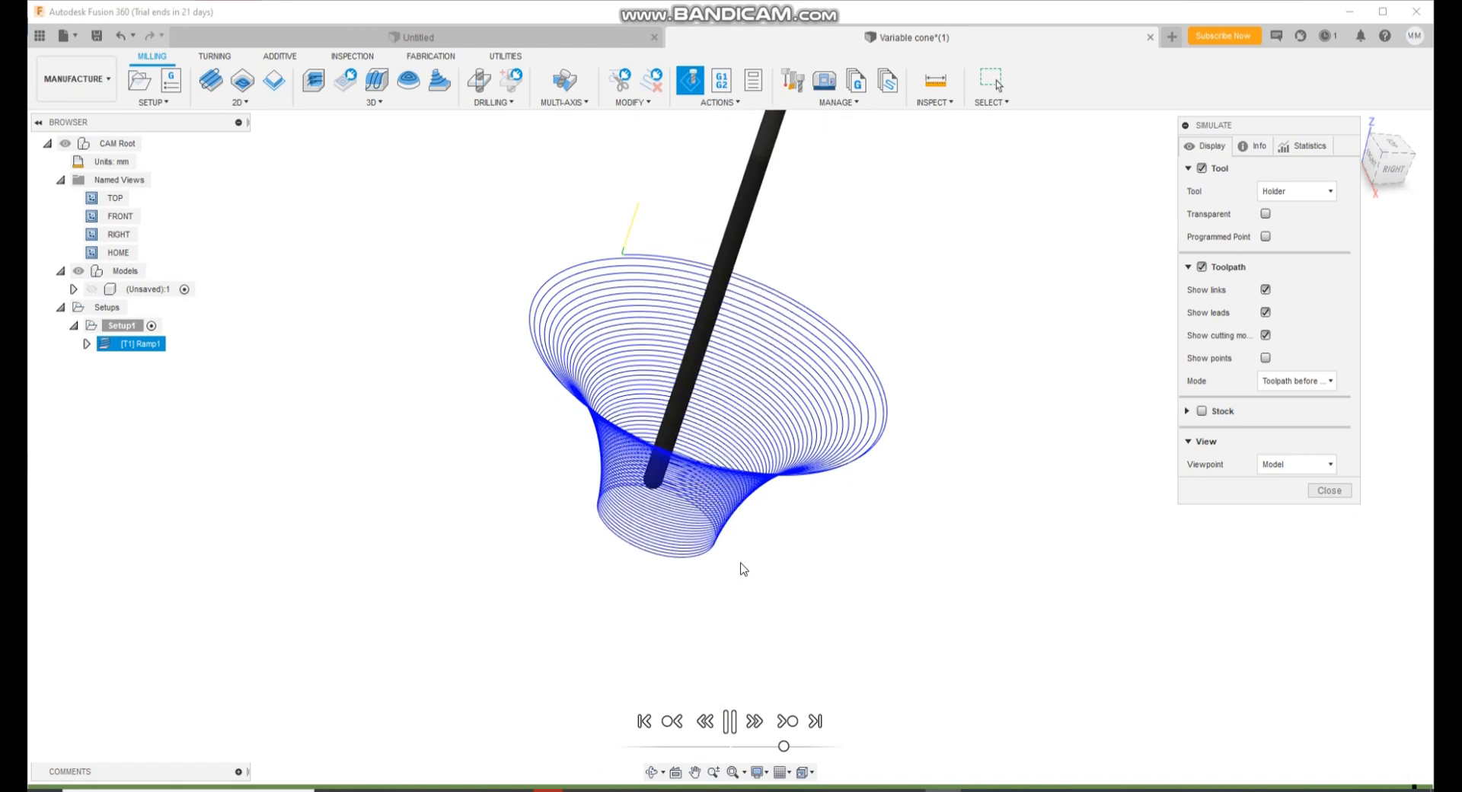
pyautogui.click(754, 773)
pyautogui.click(781, 773)
pyautogui.click(830, 756)
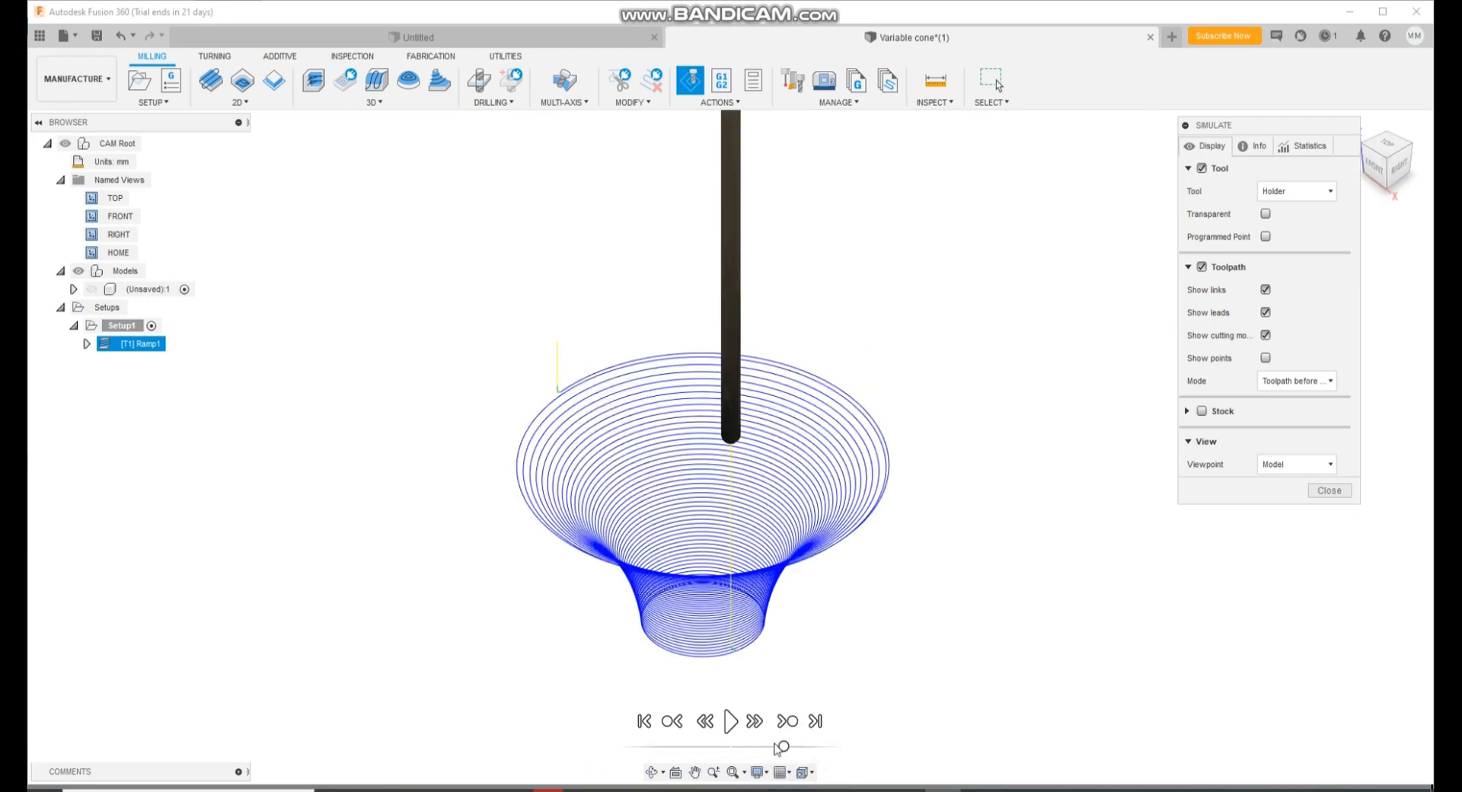
pyautogui.click(734, 722)
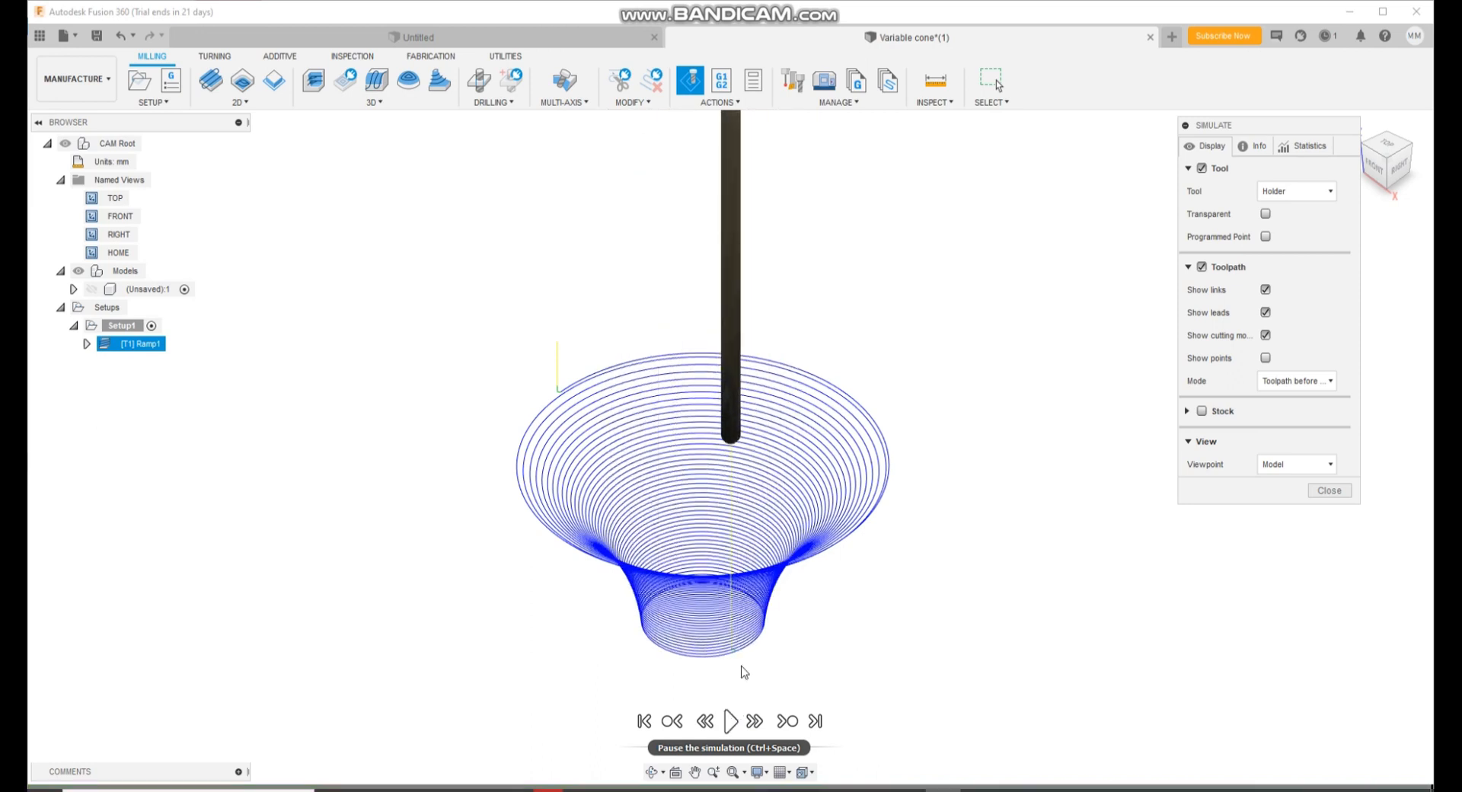
# Post-process the Ramp toolpath with the Acramatic post and save the NC file as 1008 in the Toolpath folder.
pyautogui.click(723, 79)
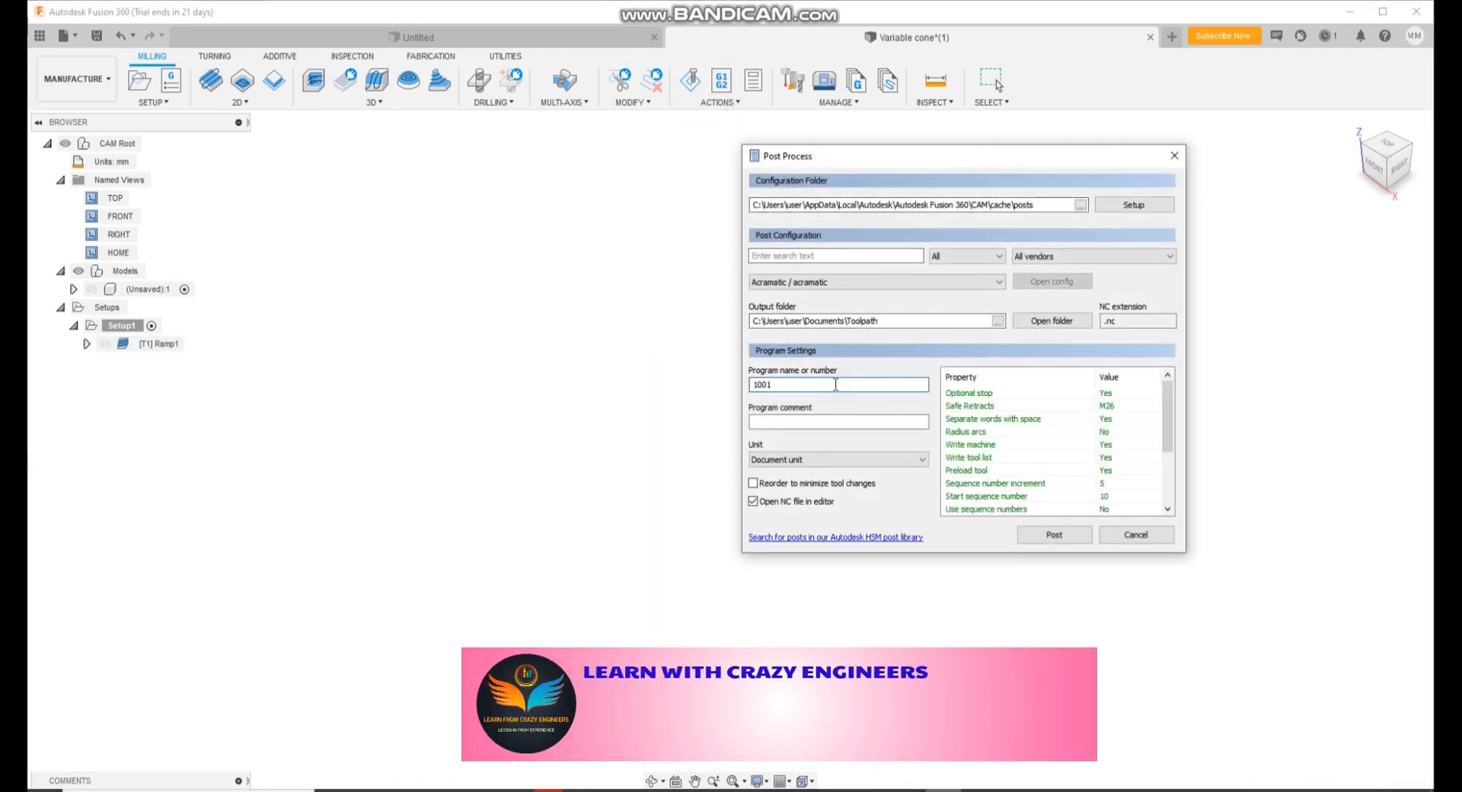
pyautogui.click(1074, 535)
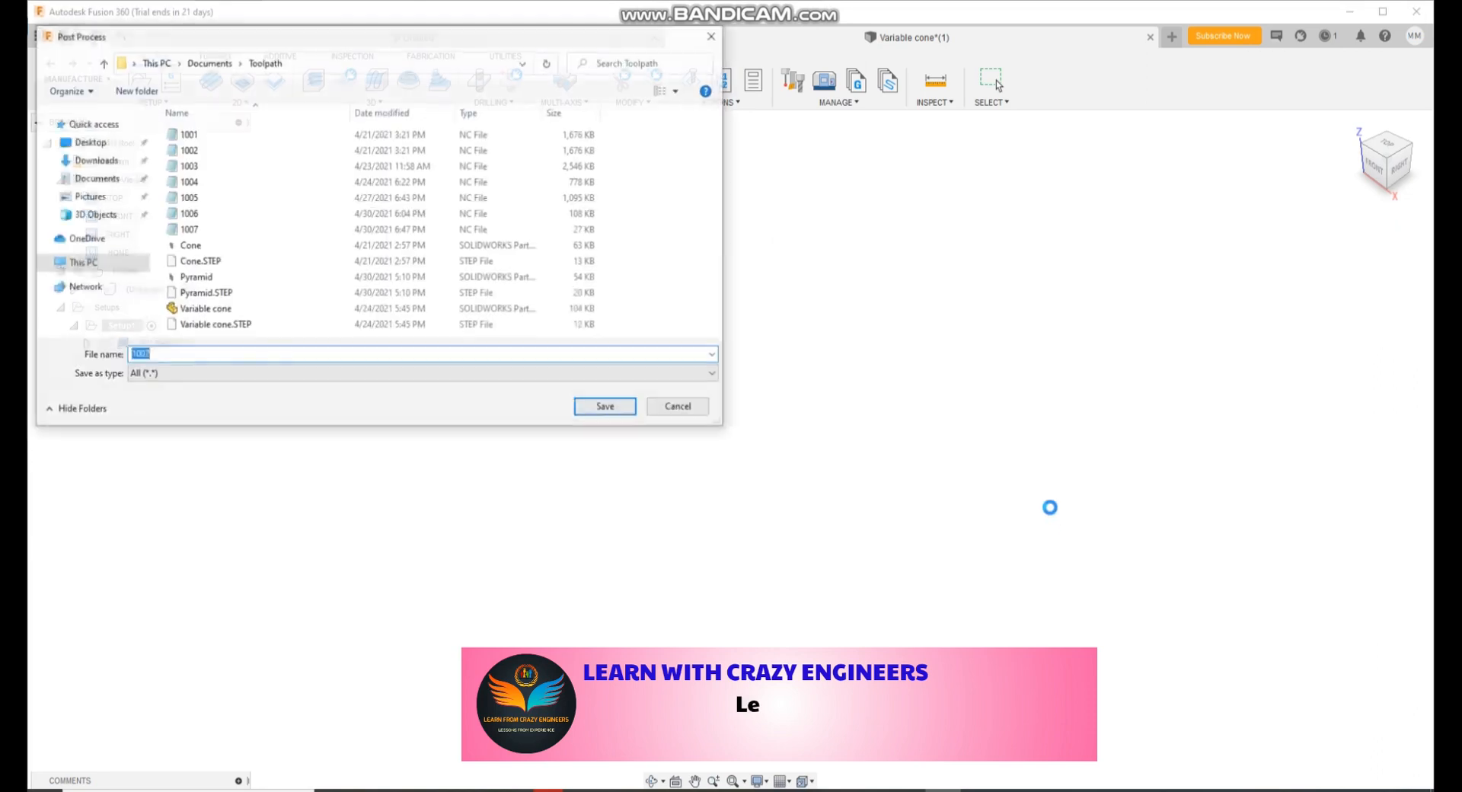
pyautogui.click(620, 416)
pyautogui.click(824, 402)
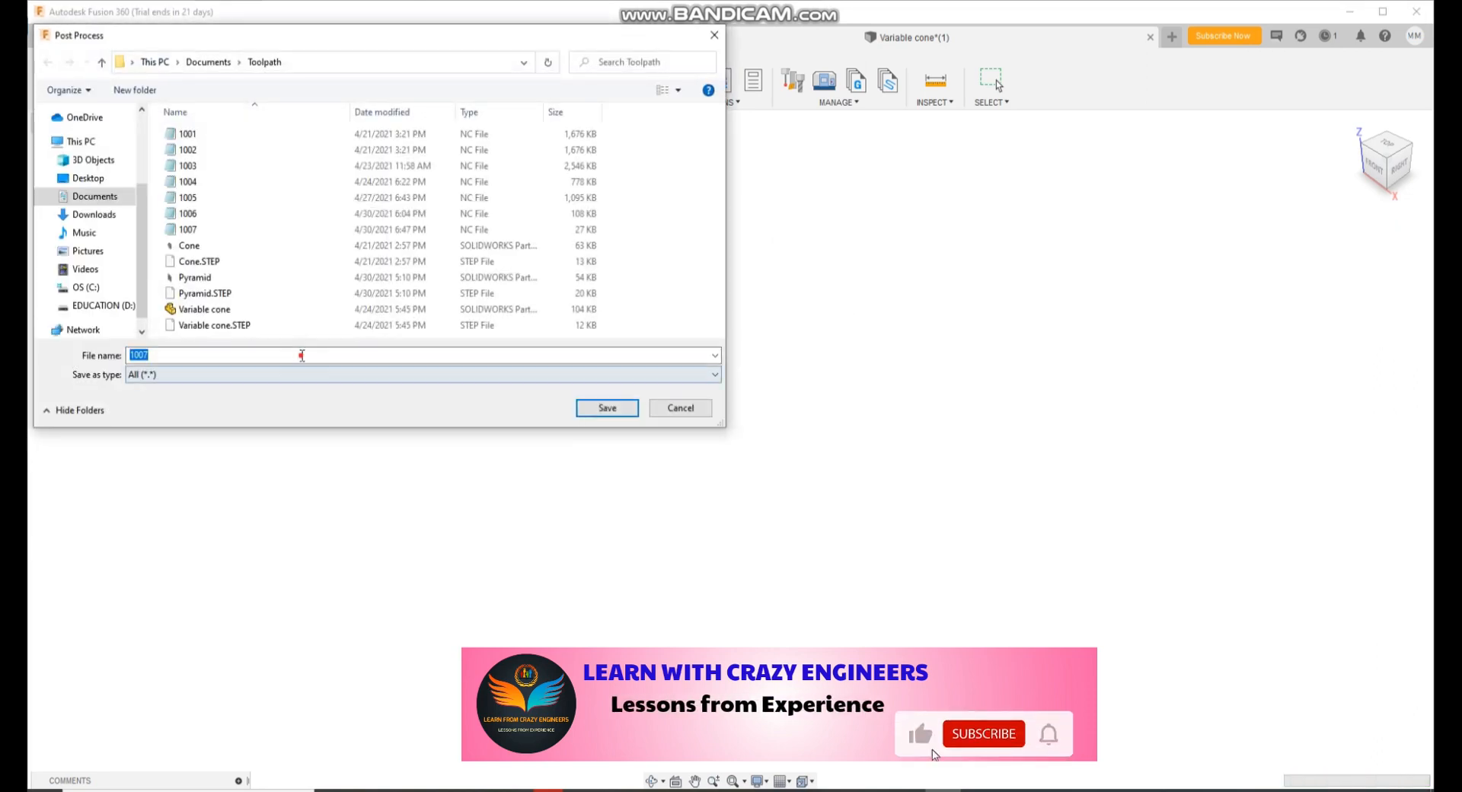
pyautogui.write('1008')
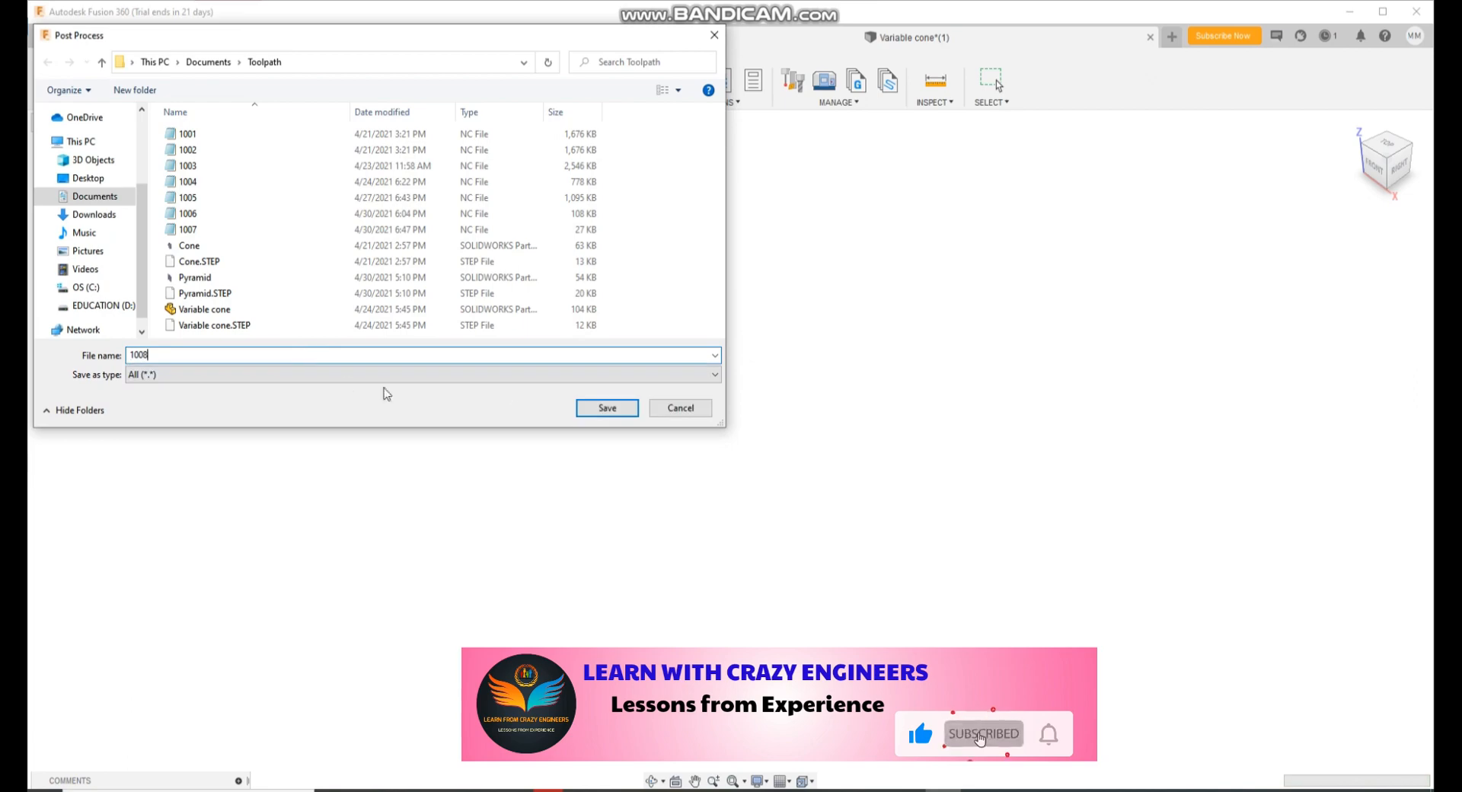
pyautogui.click(598, 409)
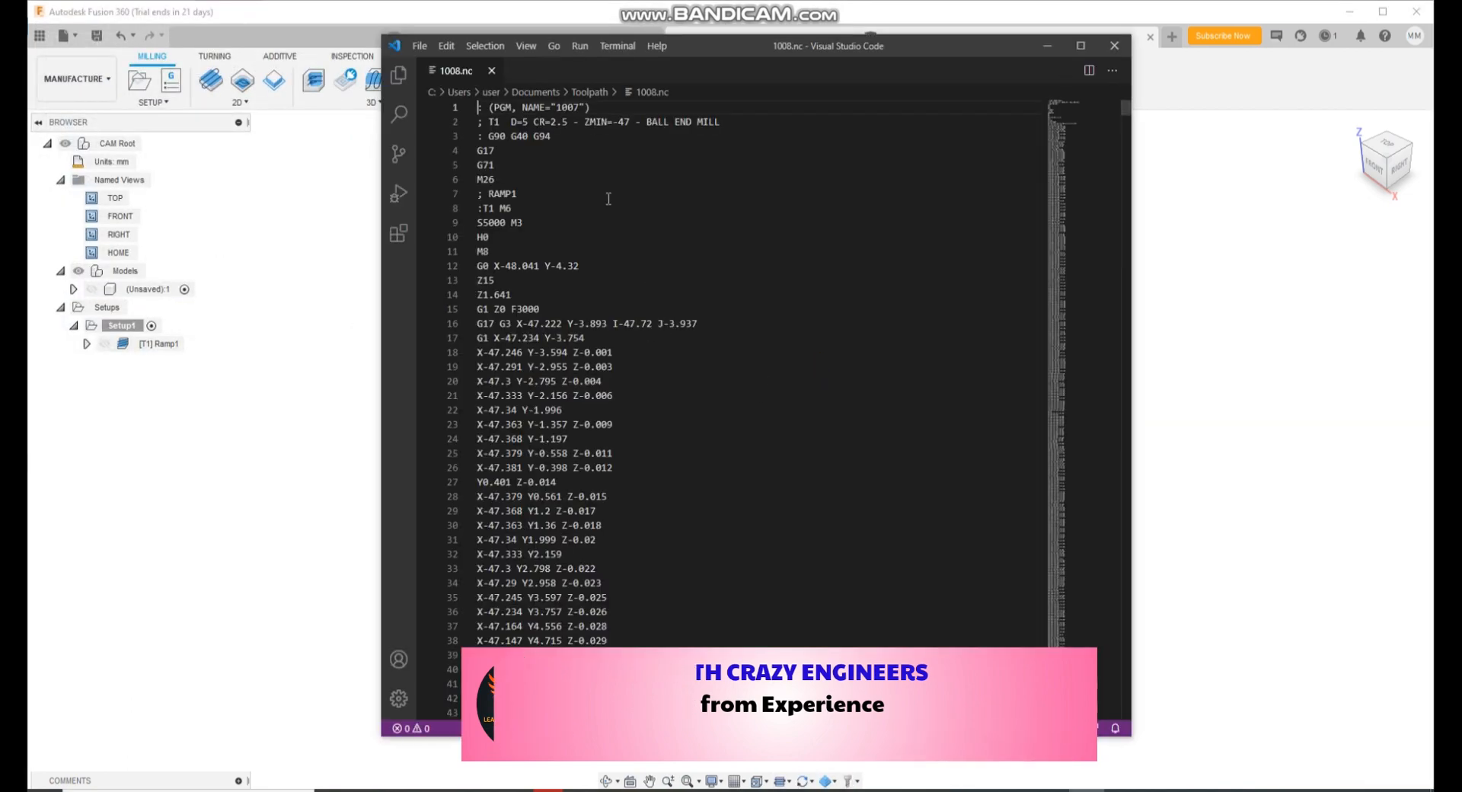
# Check the tool diameter, spindle speed and feedrate in the 1008.nc code and close the code editor.
pyautogui.moveTo(527, 122); pyautogui.dragTo(509, 122)
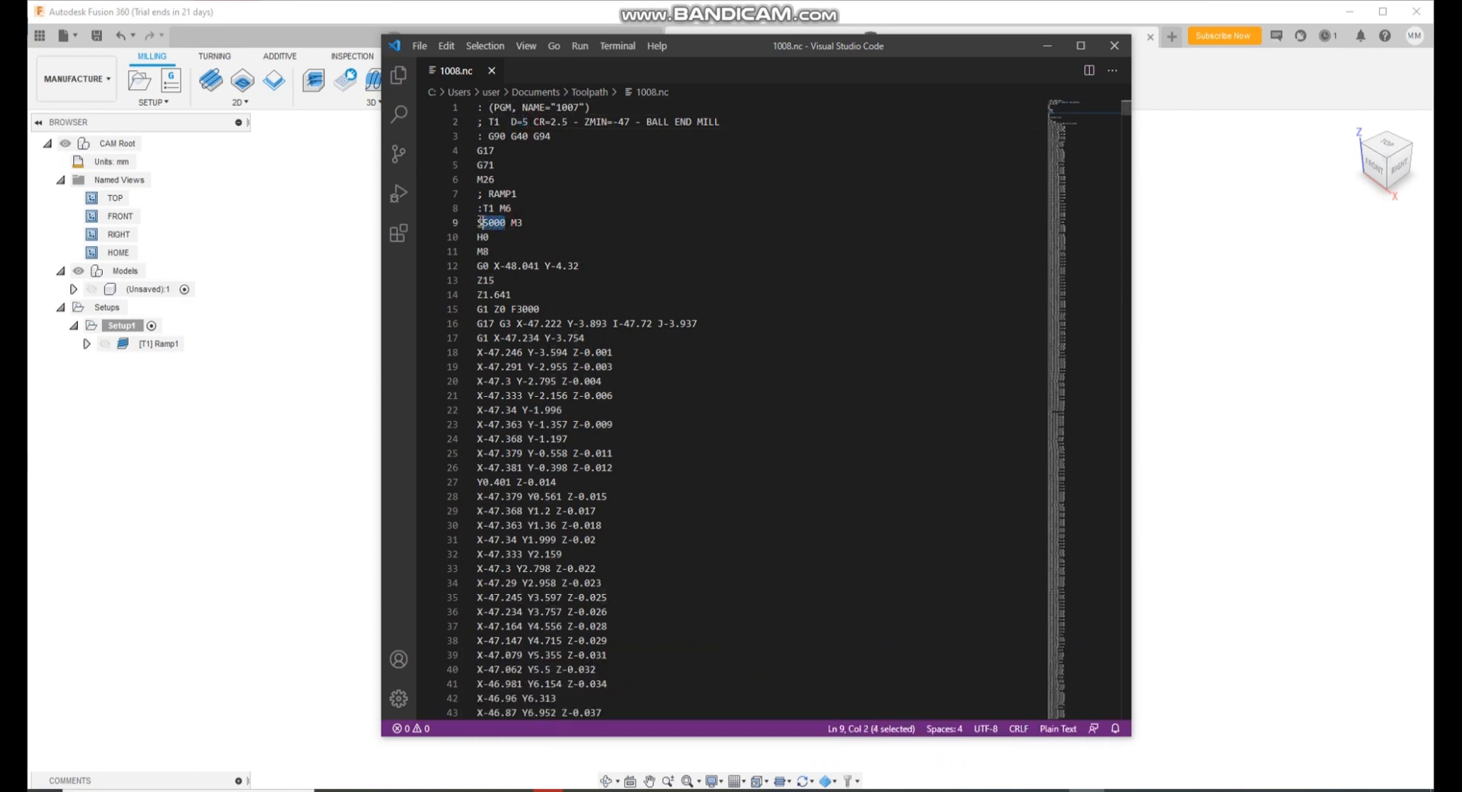
pyautogui.moveTo(546, 309); pyautogui.dragTo(510, 310)
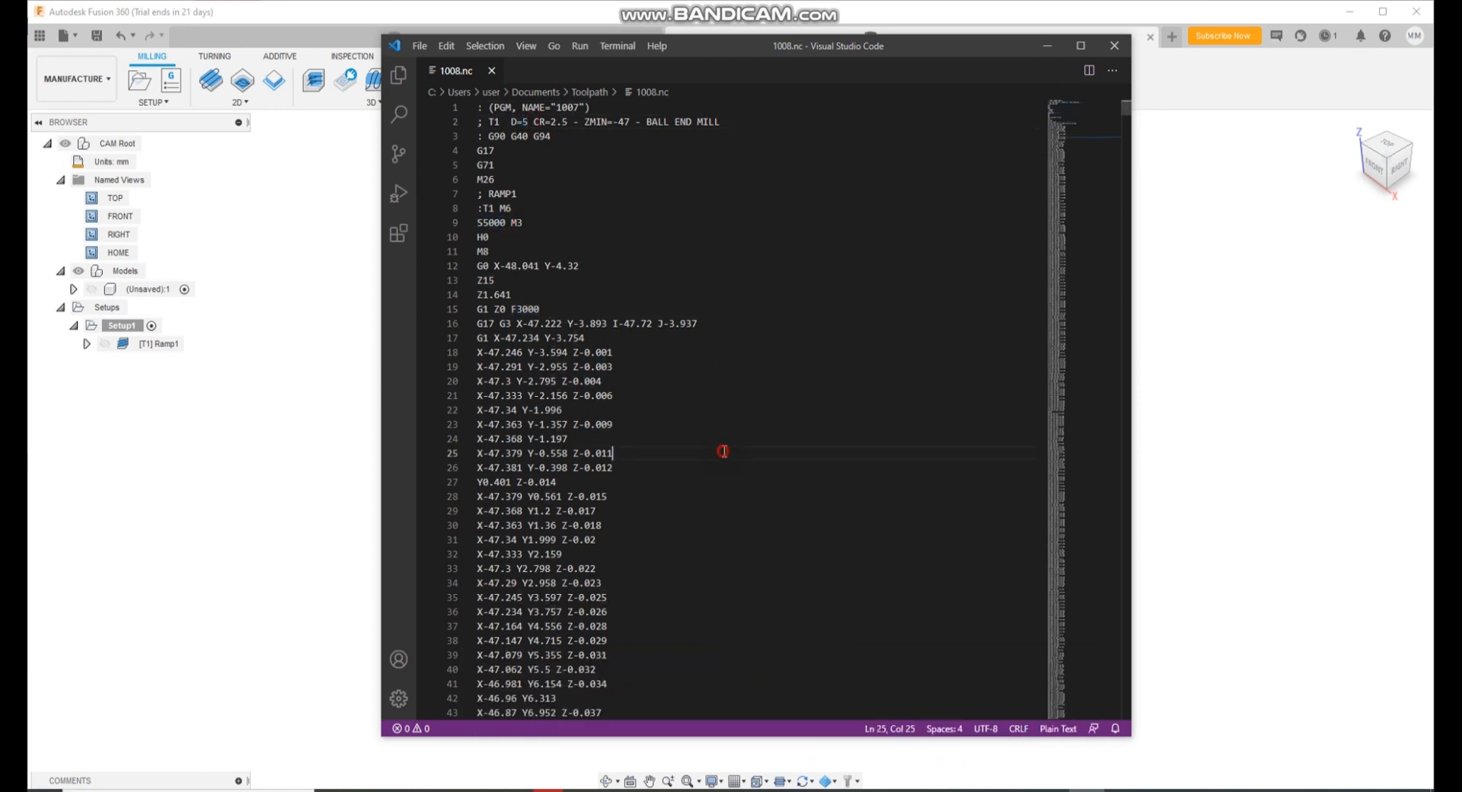
pyautogui.click(1101, 52)
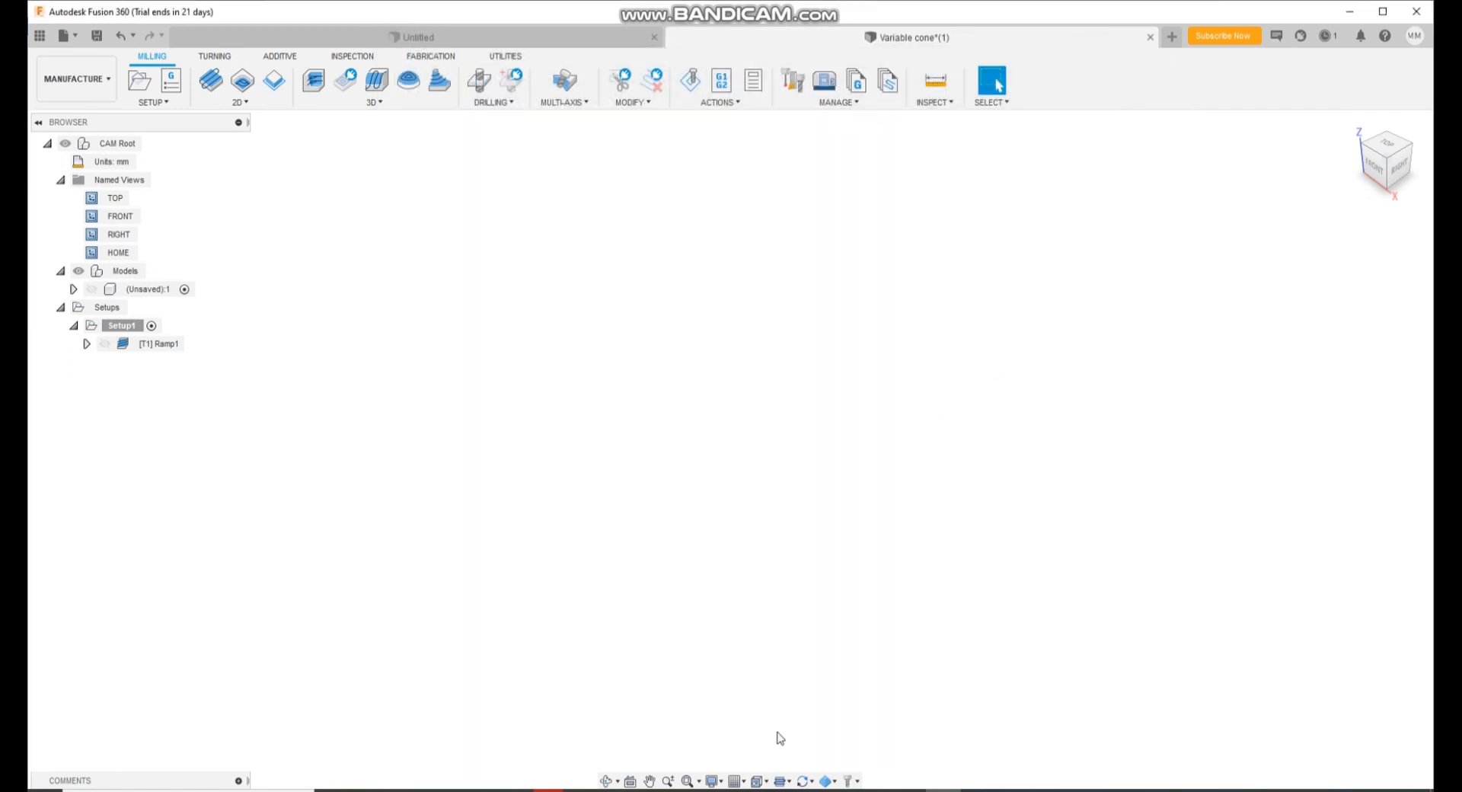
# Simulate the Ramp toolpath at a faster playback speed to completion and show the cone model around it.
pyautogui.click(700, 762)
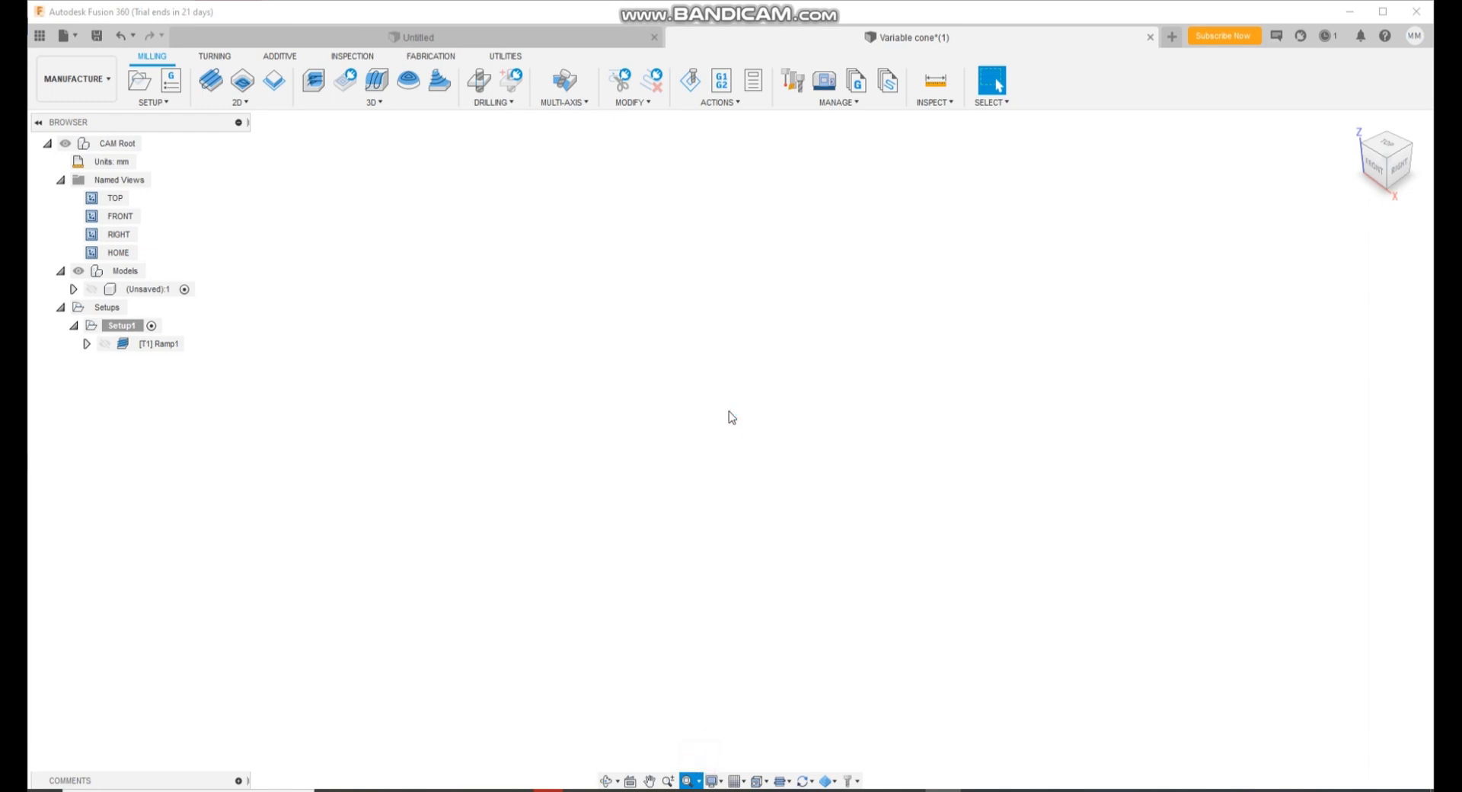
pyautogui.click(690, 80)
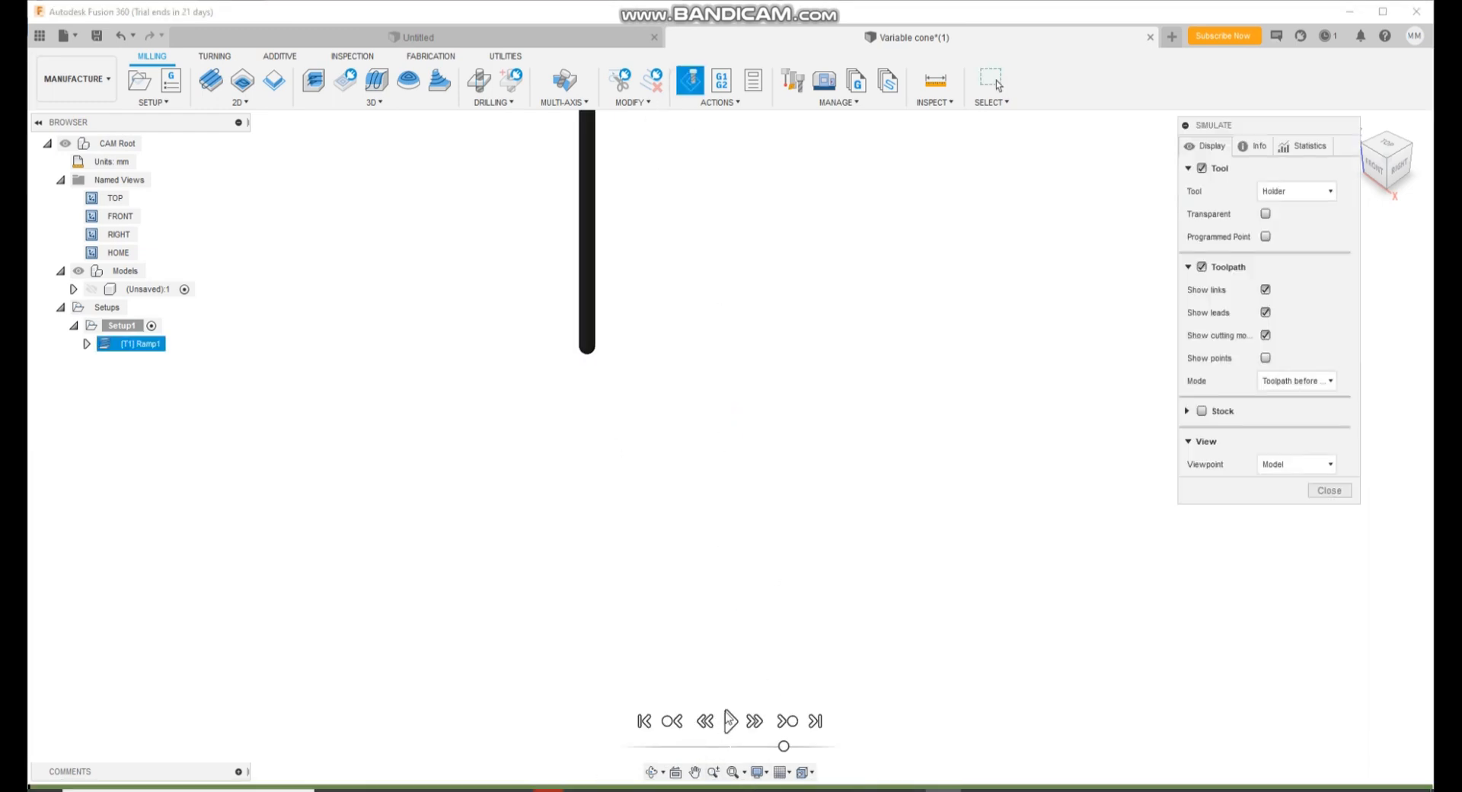
pyautogui.click(729, 720)
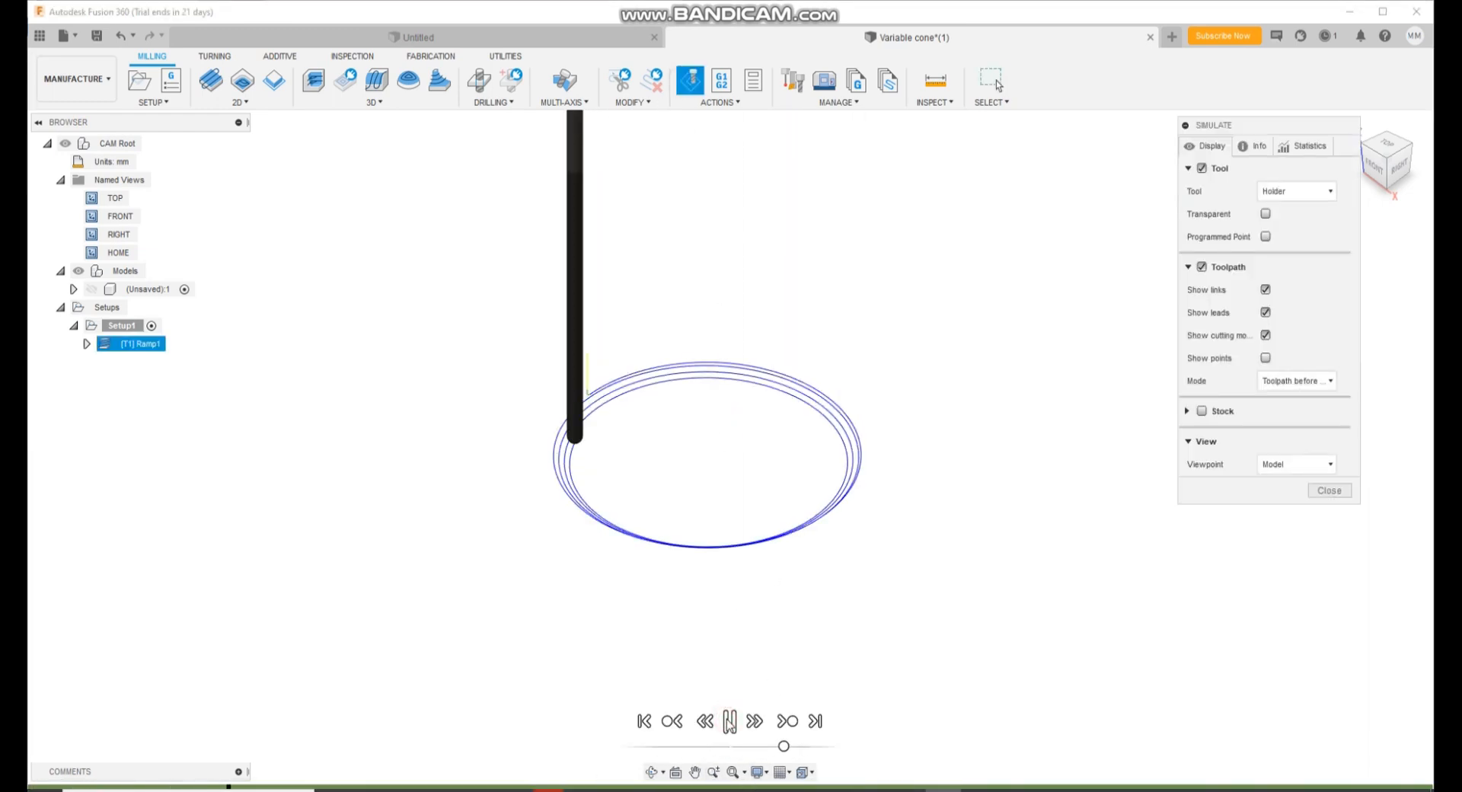
pyautogui.moveTo(783, 746); pyautogui.dragTo(810, 747)
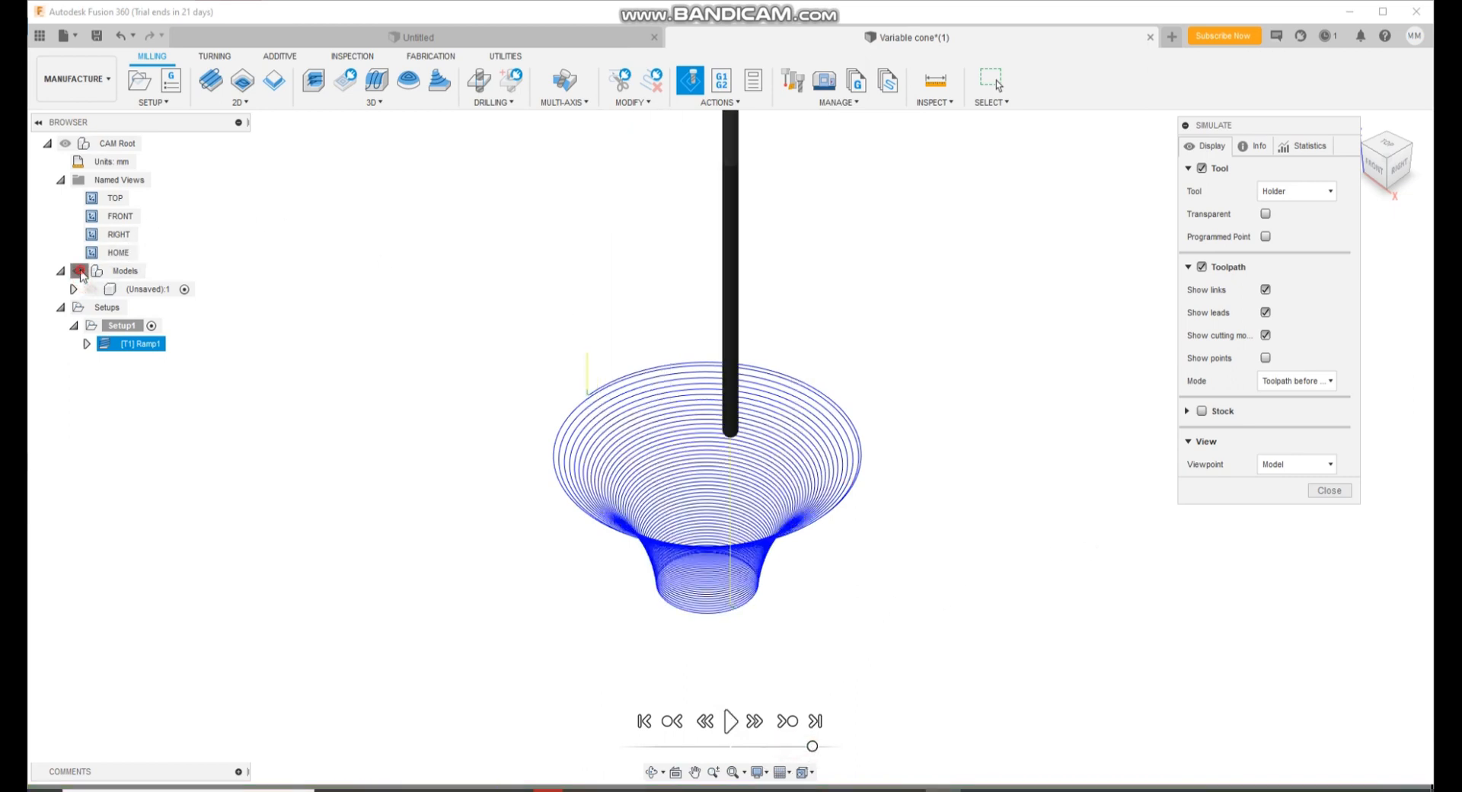
pyautogui.click(78, 272)
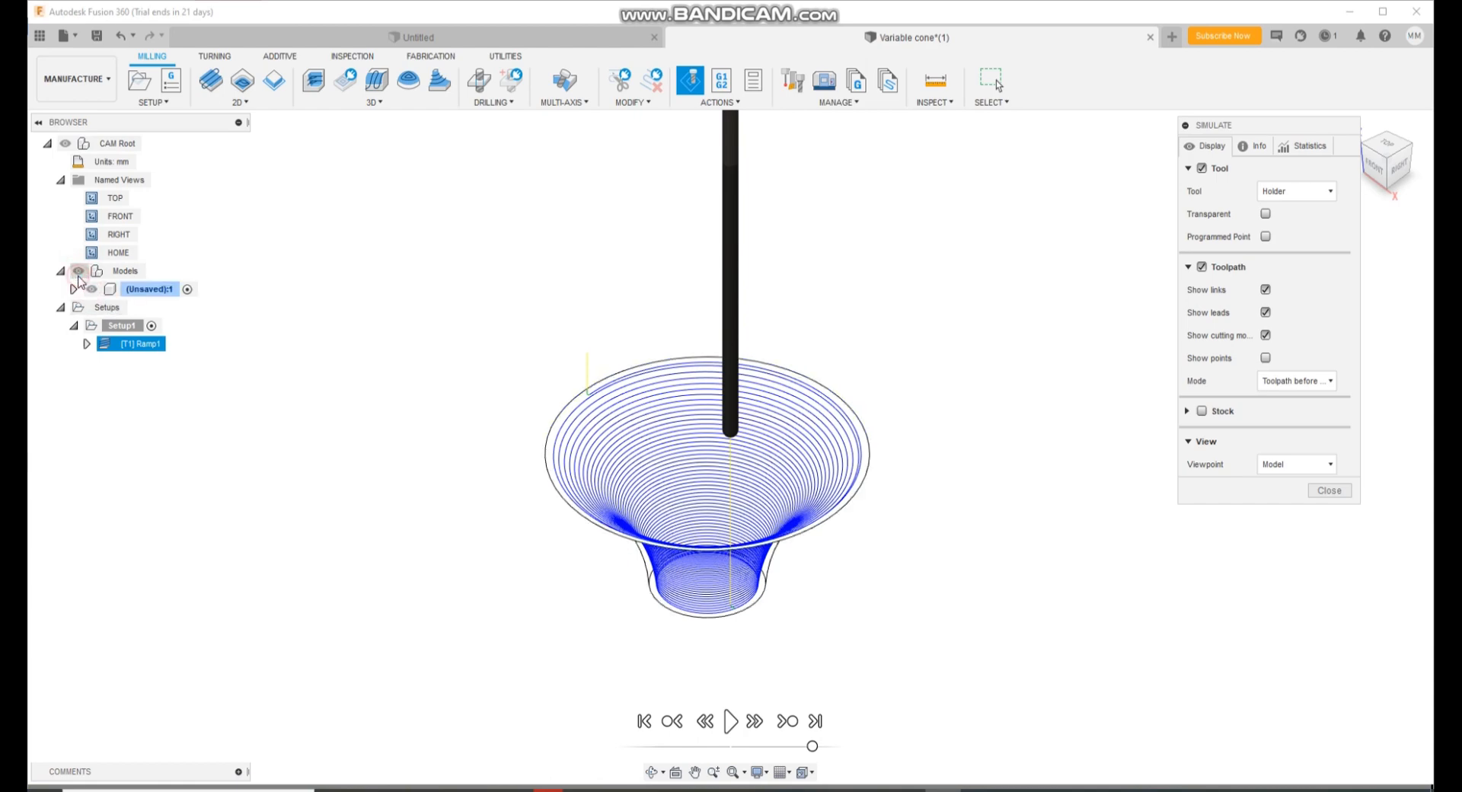